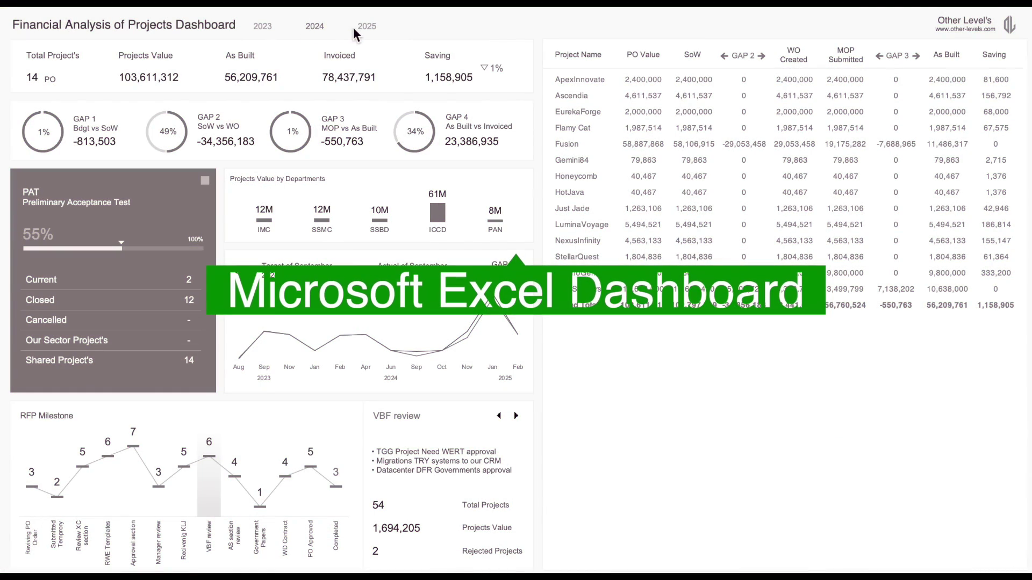
Filter the projects dashboard by the years 2023, 2024 and 2025 in turn to compare its figures.
{"action": "left_click", "coordinate": [361, 26]}
{"action": "left_click", "coordinate": [264, 28]}
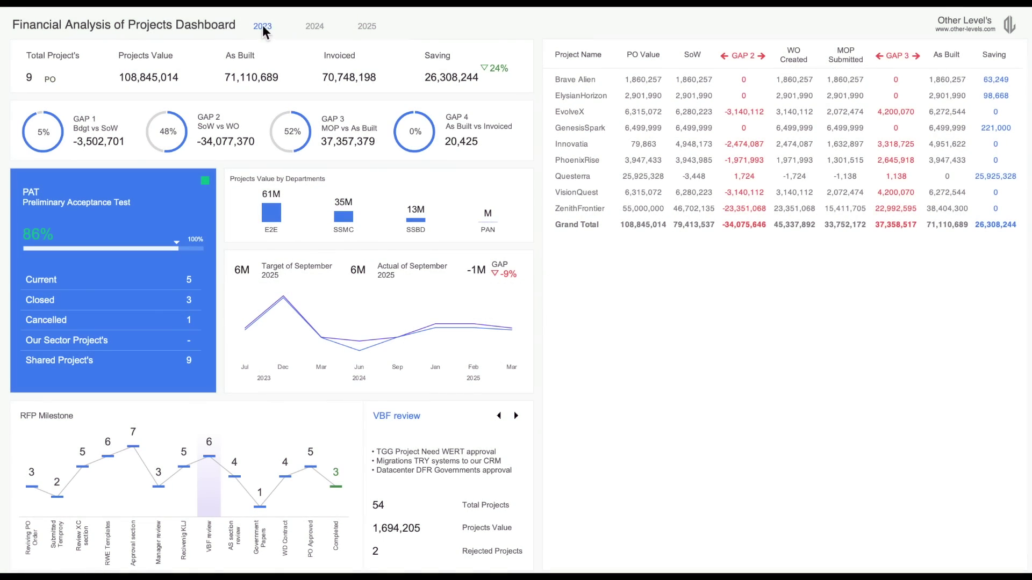
{"action": "left_click", "coordinate": [323, 28]}
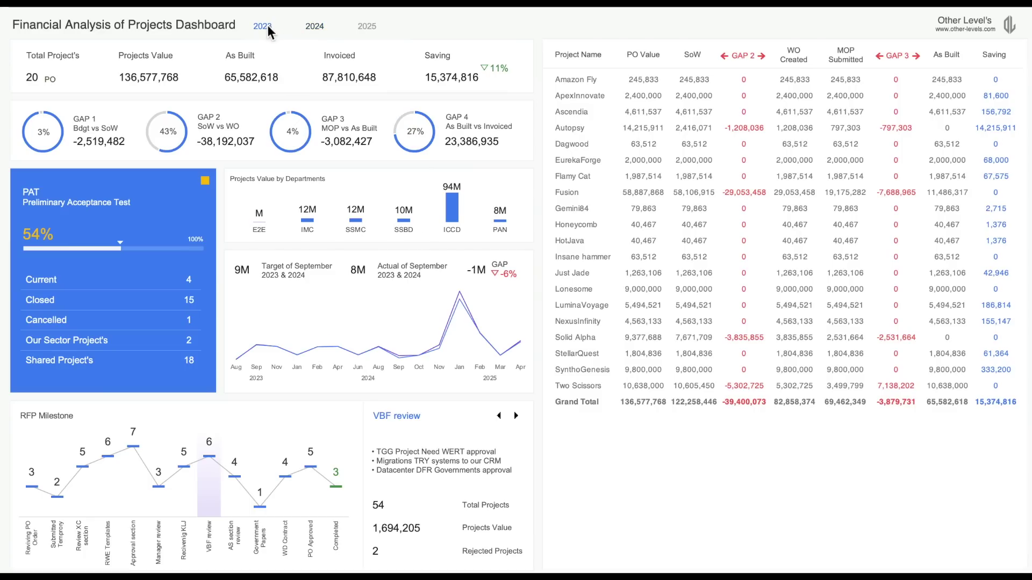
{"action": "left_click", "coordinate": [375, 27]}
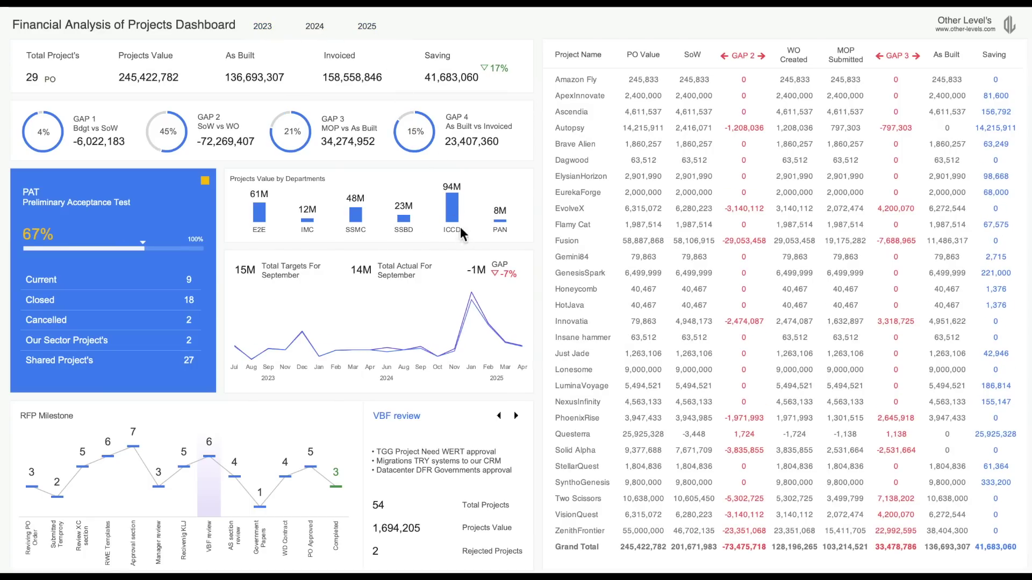
Step forward through the RFP milestones from VBF review to WD Contract, and back through the earlier ones.
{"action": "left_click", "coordinate": [517, 417]}
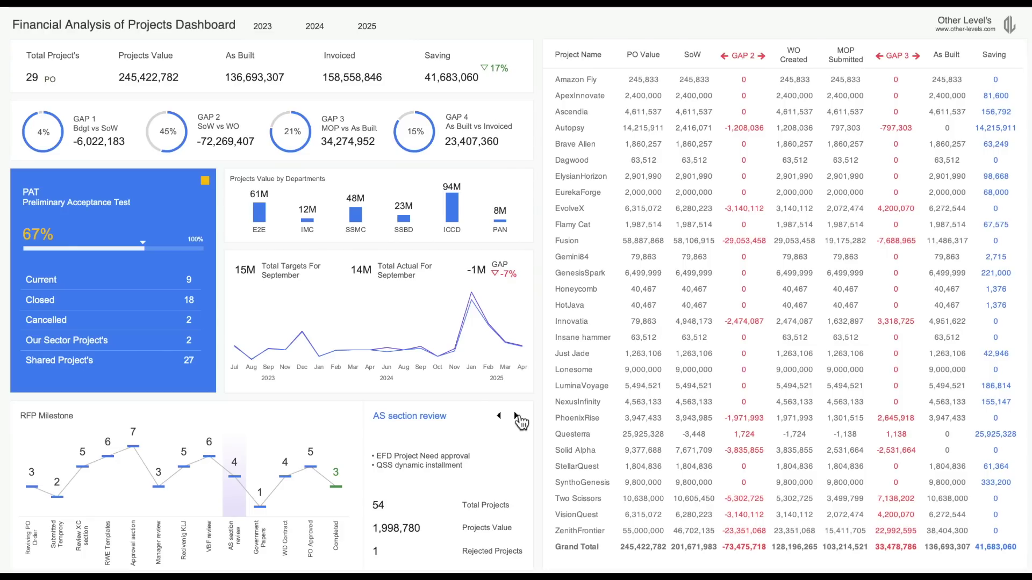
{"action": "left_click", "coordinate": [517, 417]}
{"action": "left_click", "coordinate": [516, 417]}
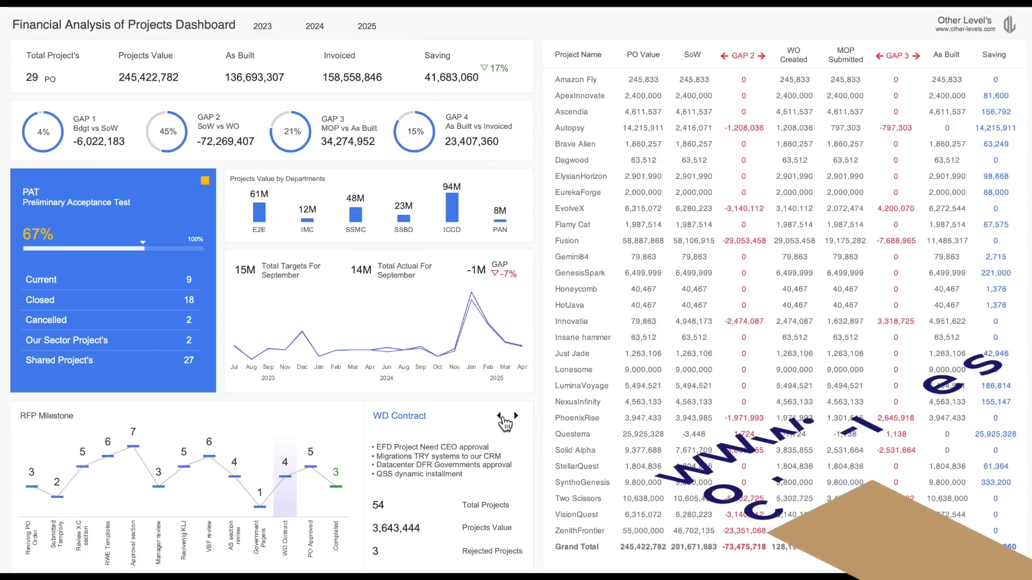
{"action": "left_click", "coordinate": [500, 416]}
{"action": "left_click", "coordinate": [499, 416]}
{"action": "left_click", "coordinate": [500, 416]}
{"action": "left_click", "coordinate": [500, 416]}
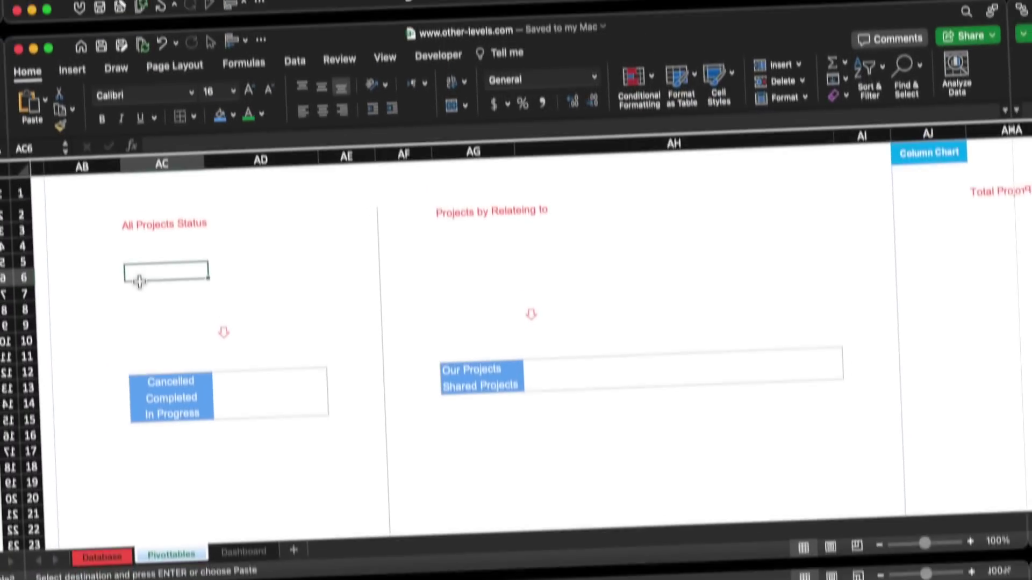
Paste the pivot table at AC6, set Project Status as its rows, and replace Sum of Savings with Count of Project Status.
{"action": "key", "text": "ctrl+v"}
{"action": "scroll", "coordinate": [914, 231], "scroll_direction": "down", "scroll_amount": 3}
{"action": "left_click_drag", "start_coordinate": [860, 214], "coordinate": [860, 429]}
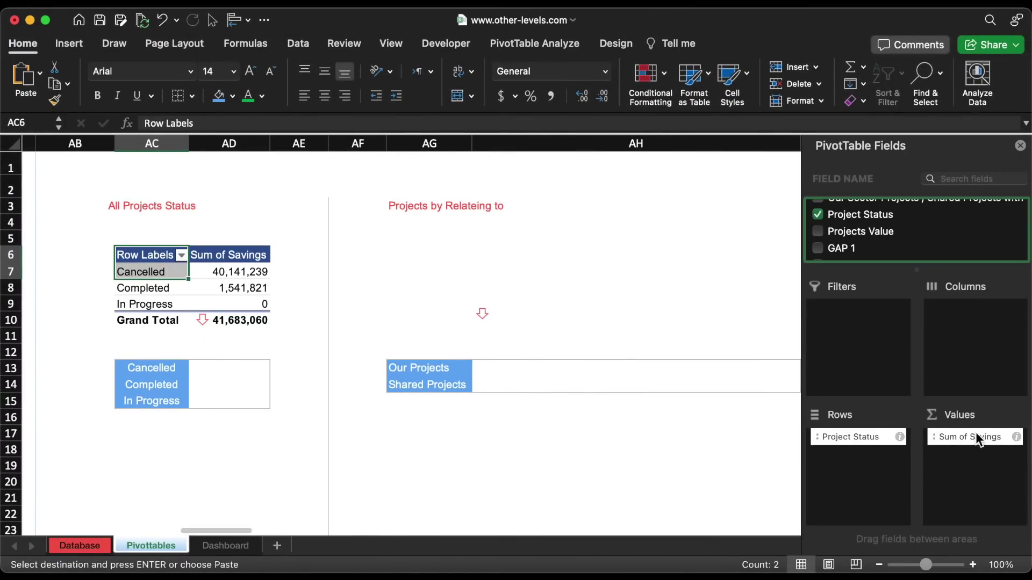
{"action": "left_click_drag", "start_coordinate": [975, 433], "coordinate": [718, 452]}
{"action": "left_click_drag", "start_coordinate": [850, 437], "coordinate": [957, 484]}
Enter =VLOOKUP(AC13,$AC$7:$AD$9,2,0) in AD13 to look up the Cancelled project count.
{"action": "left_click", "coordinate": [231, 368]}
{"action": "type", "text": "="}
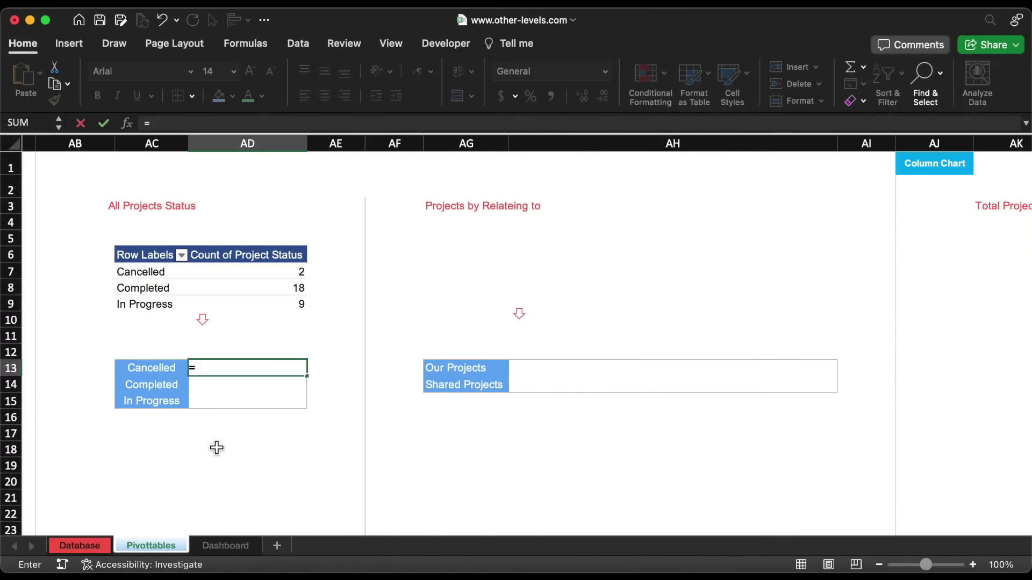
{"action": "type", "text": "vlo"}
{"action": "left_click", "coordinate": [227, 401]}
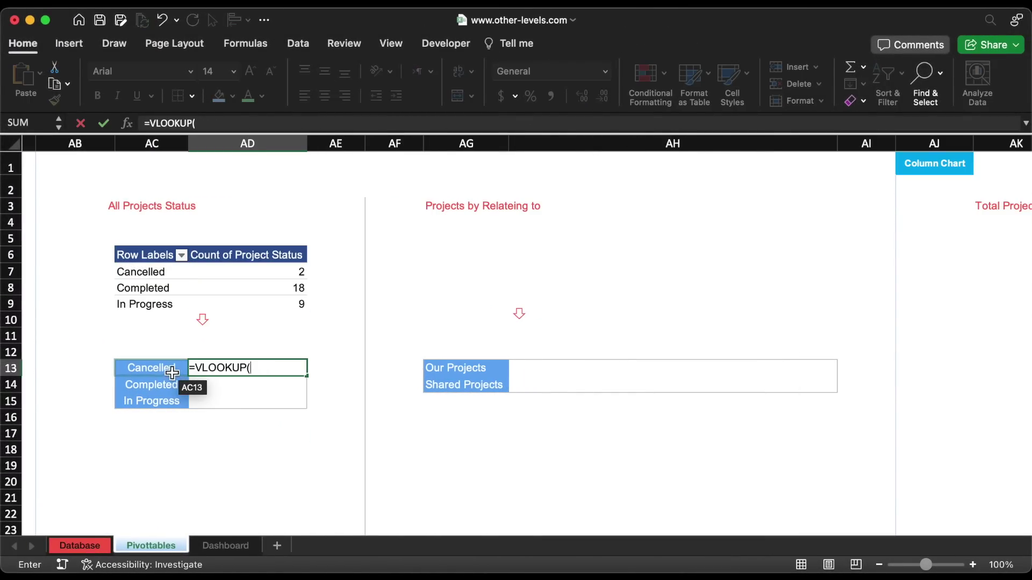
{"action": "left_click", "coordinate": [161, 368]}
{"action": "type", "text": ","}
{"action": "left_click_drag", "start_coordinate": [148, 277], "coordinate": [233, 299]}
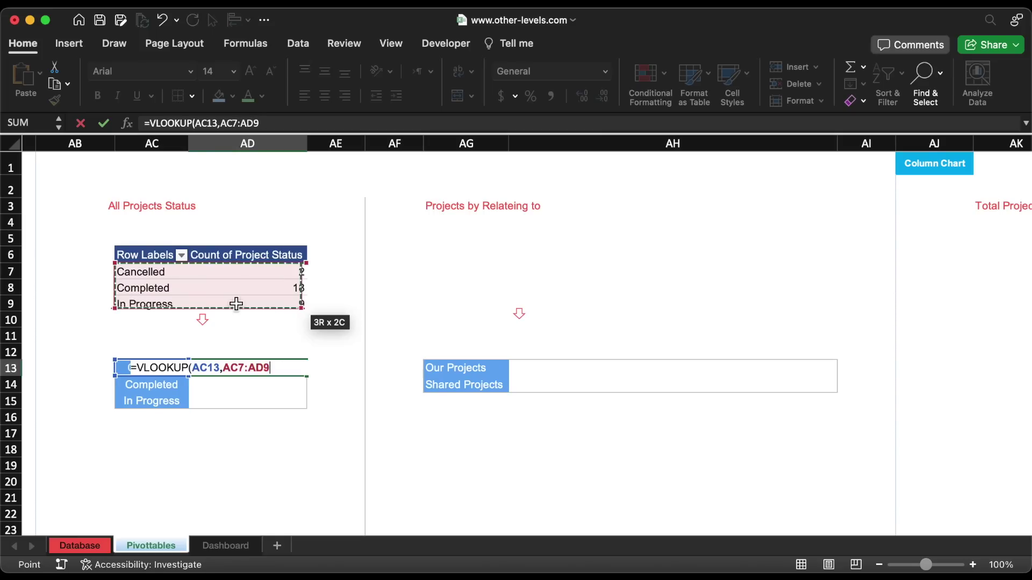
{"action": "key", "text": "F4"}
{"action": "type", "text": ",2,0)"}
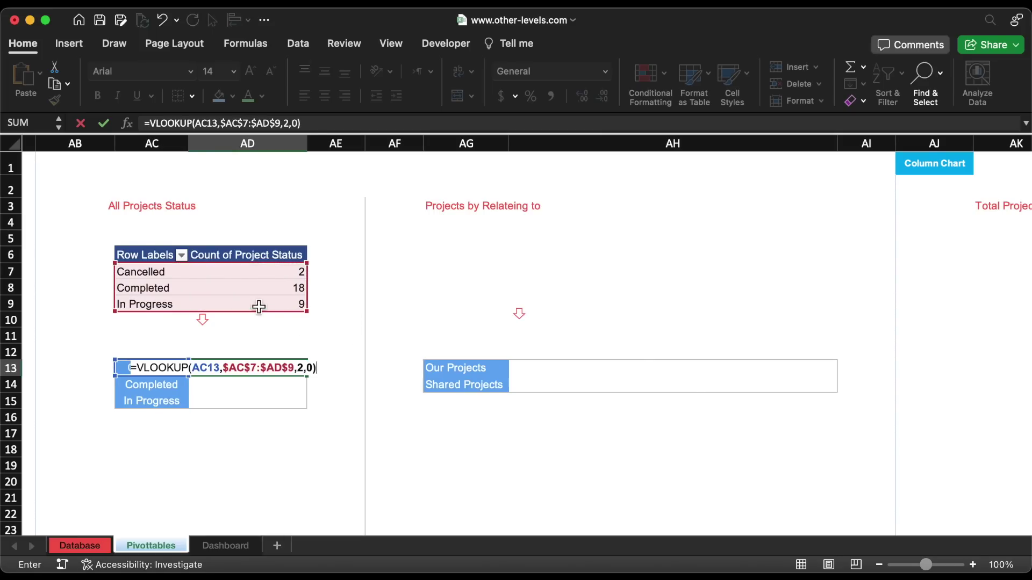
{"action": "key", "text": "Return"}
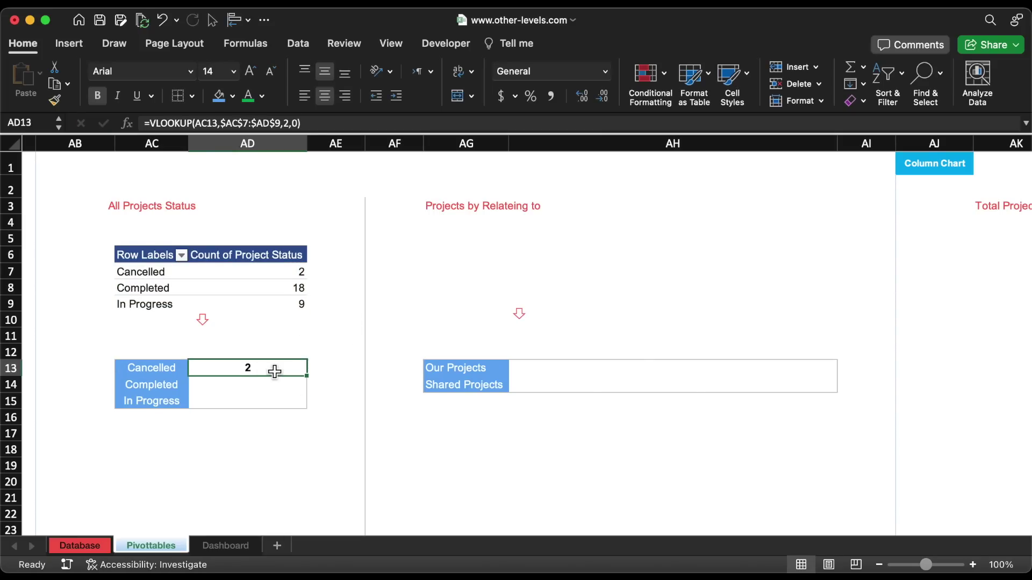
Wrap the AD13 lookup in IFERROR with "-" as the fallback, and fill it through AD15 for the other statuses.
{"action": "left_click", "coordinate": [152, 123]}
{"action": "type", "text": "IF"}
{"action": "double_click", "coordinate": [183, 197]}
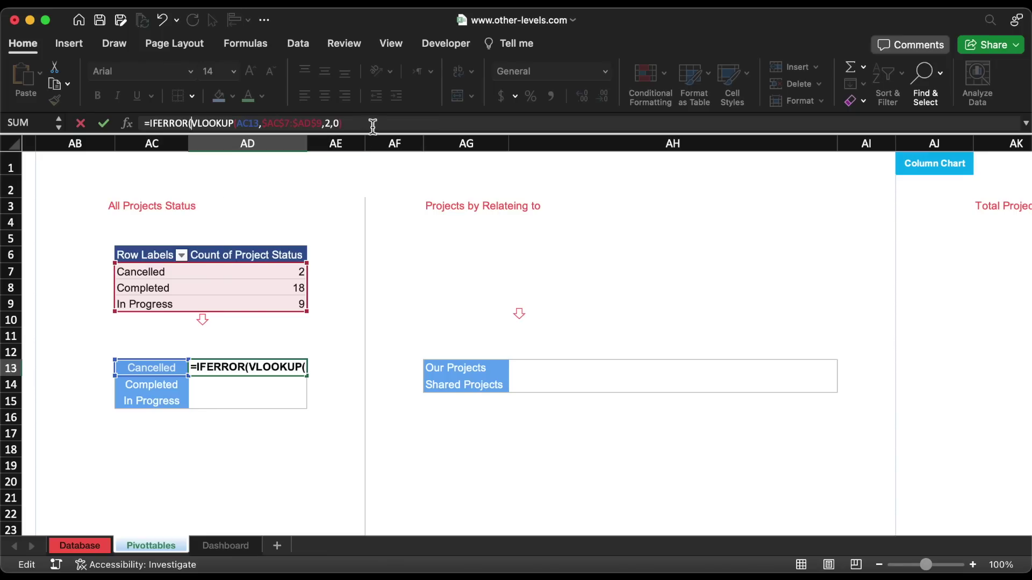
{"action": "left_click", "coordinate": [373, 123]}
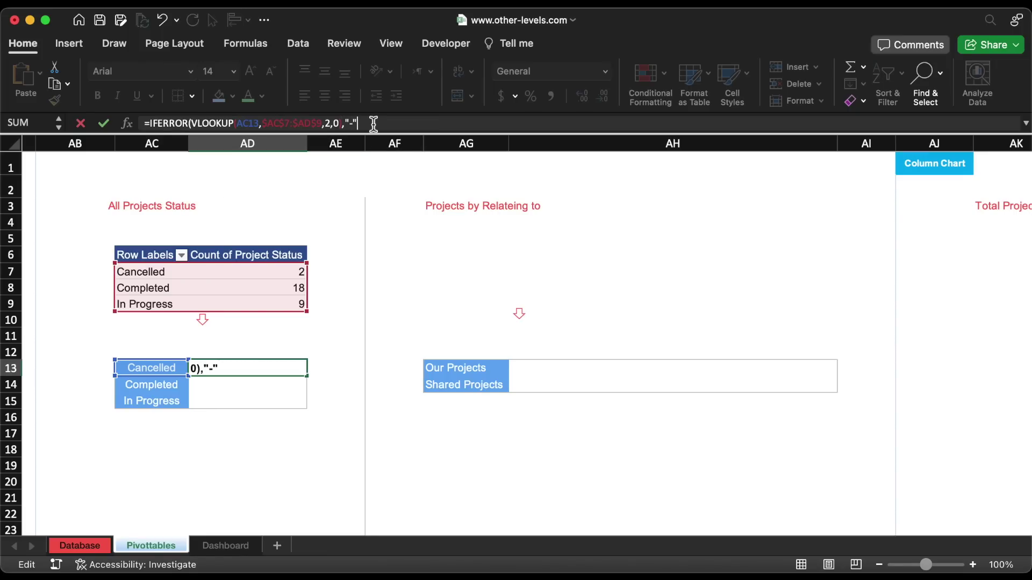
{"action": "key", "text": "Return"}
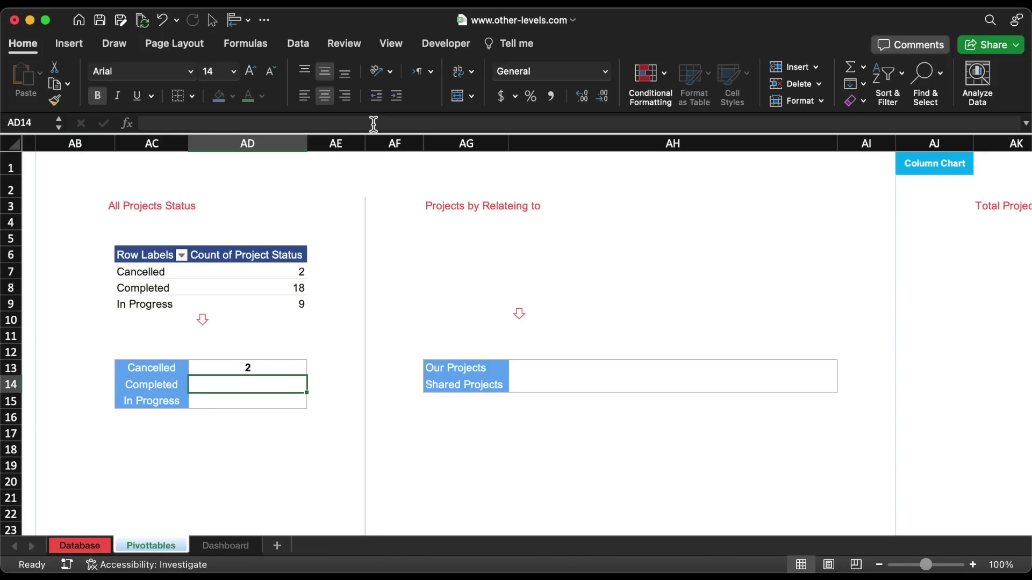
{"action": "left_click", "coordinate": [298, 370]}
{"action": "double_click", "coordinate": [307, 375]}
{"action": "left_click", "coordinate": [336, 449]}
Copy the project status pivot table AC6:AD9 to AG6 under the Projects by Relateing to heading.
{"action": "left_click_drag", "start_coordinate": [141, 258], "coordinate": [279, 299]}
{"action": "key", "text": "super+c"}
{"action": "key", "text": "Right"}
{"action": "key", "text": "Right"}
{"action": "key", "text": "Right"}
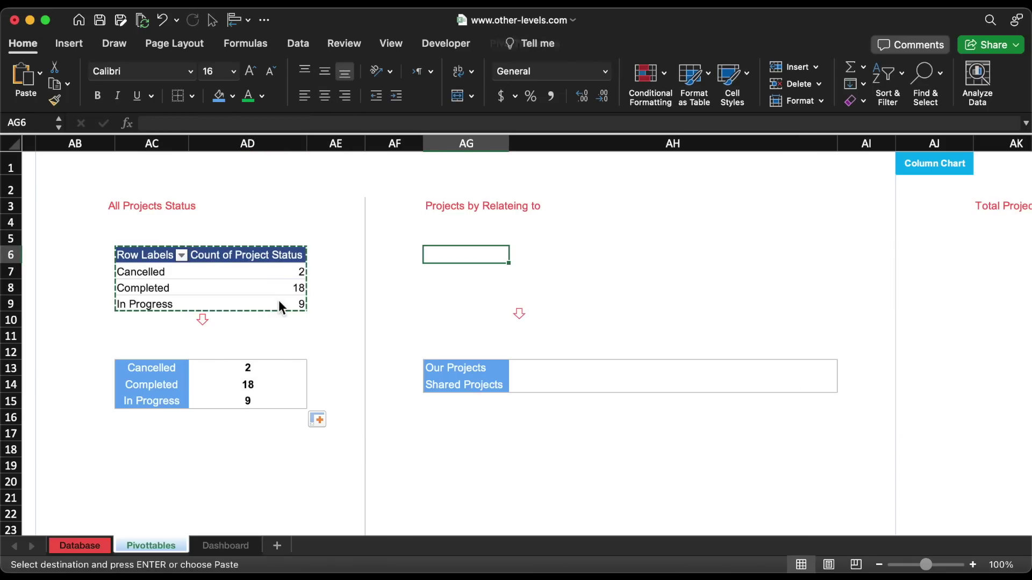
{"action": "key", "text": "super+v"}
Replace Project Status in the AG6 pivot table with Our Sector Projects / Shared Projects as both rows and counted values.
{"action": "scroll", "coordinate": [847, 253], "scroll_direction": "down", "scroll_amount": 3}
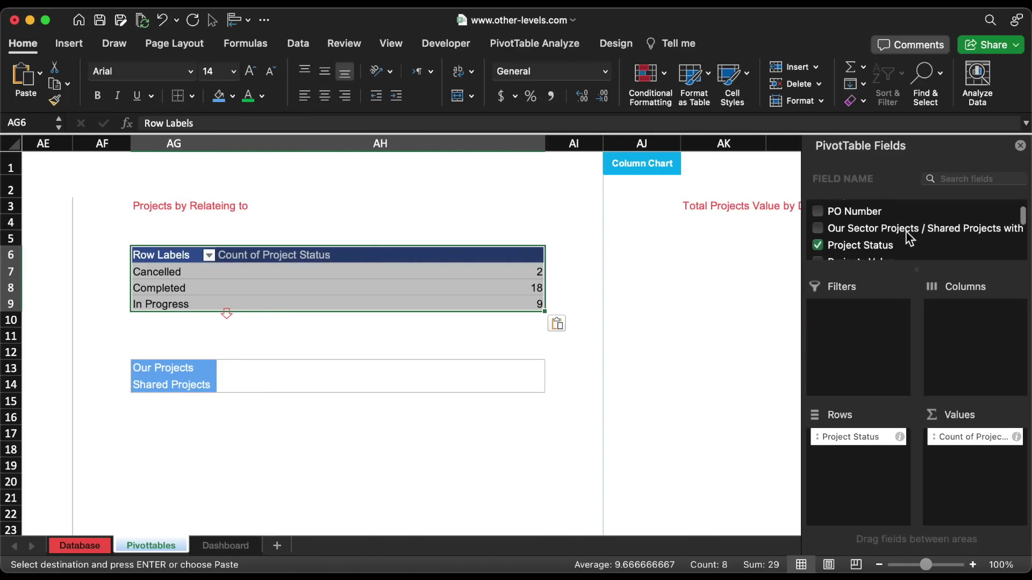
{"action": "left_click", "coordinate": [886, 231]}
{"action": "left_click", "coordinate": [857, 214]}
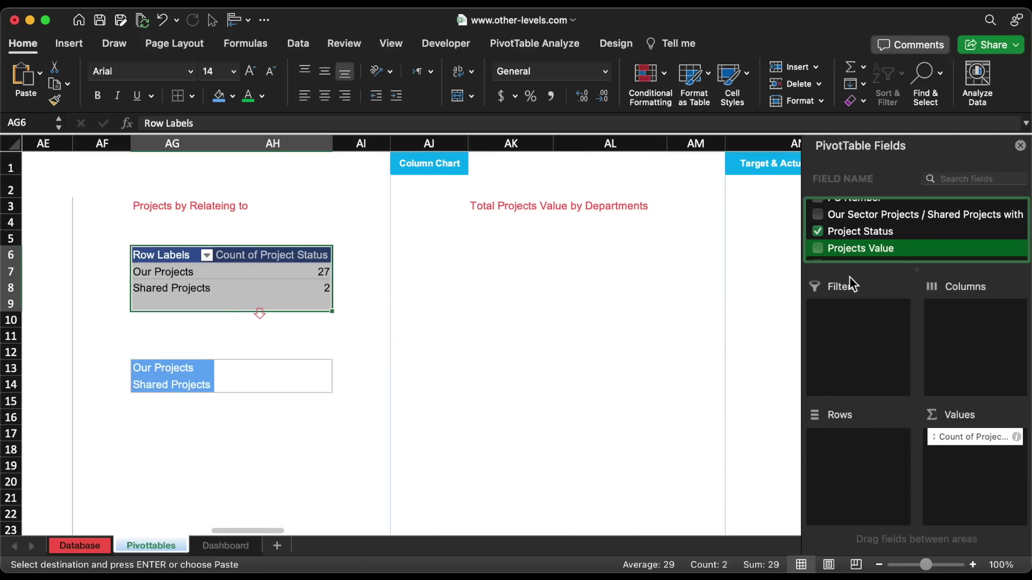
{"action": "left_click", "coordinate": [820, 230]}
{"action": "left_click_drag", "start_coordinate": [860, 215], "coordinate": [961, 446]}
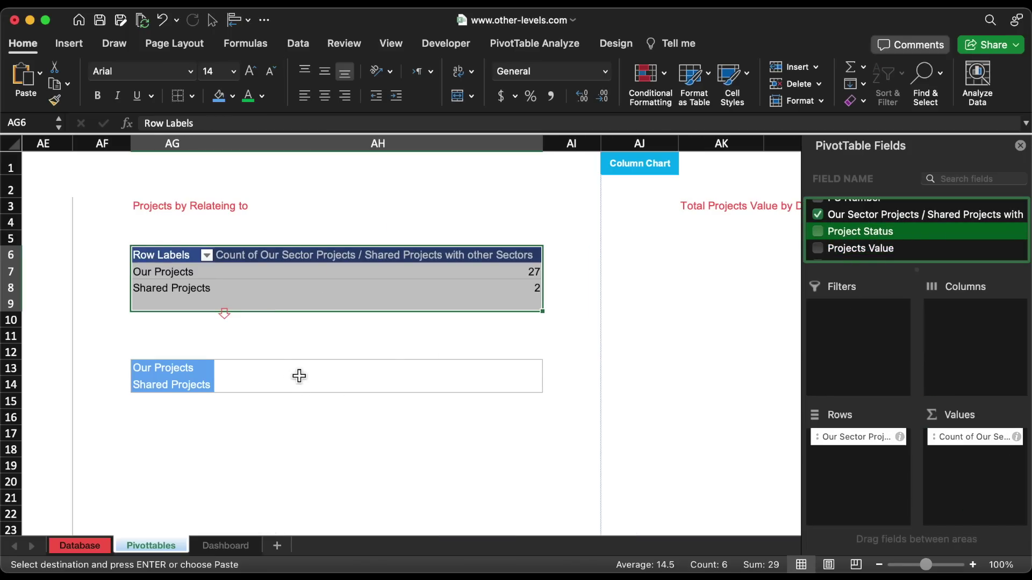
Copy the lookup formula from AD13 into AH13 beside Our Projects.
{"action": "left_click", "coordinate": [269, 375]}
{"action": "scroll", "coordinate": [269, 374], "scroll_direction": "left", "scroll_amount": 5}
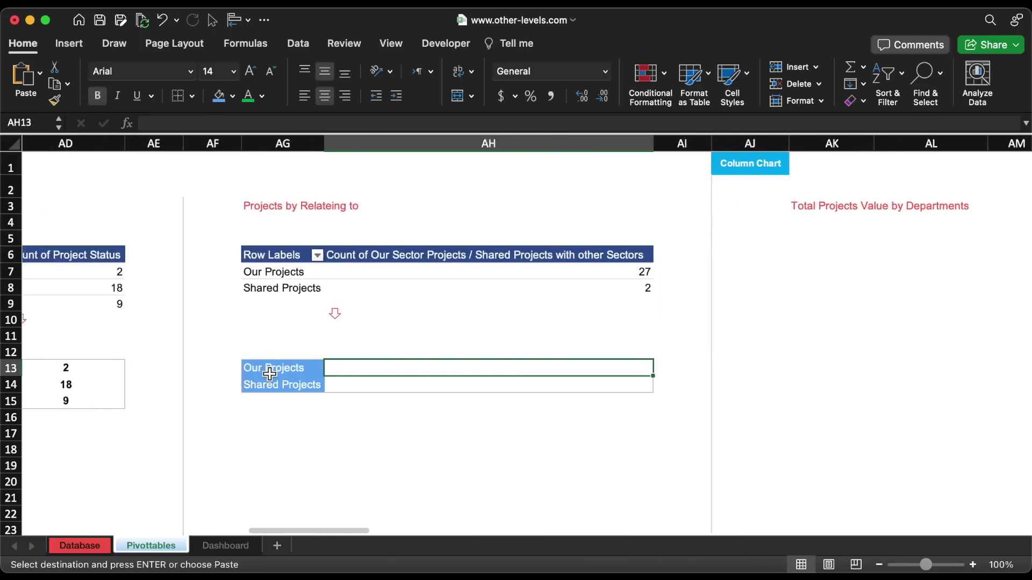
{"action": "left_click", "coordinate": [269, 370]}
{"action": "left_click", "coordinate": [605, 373]}
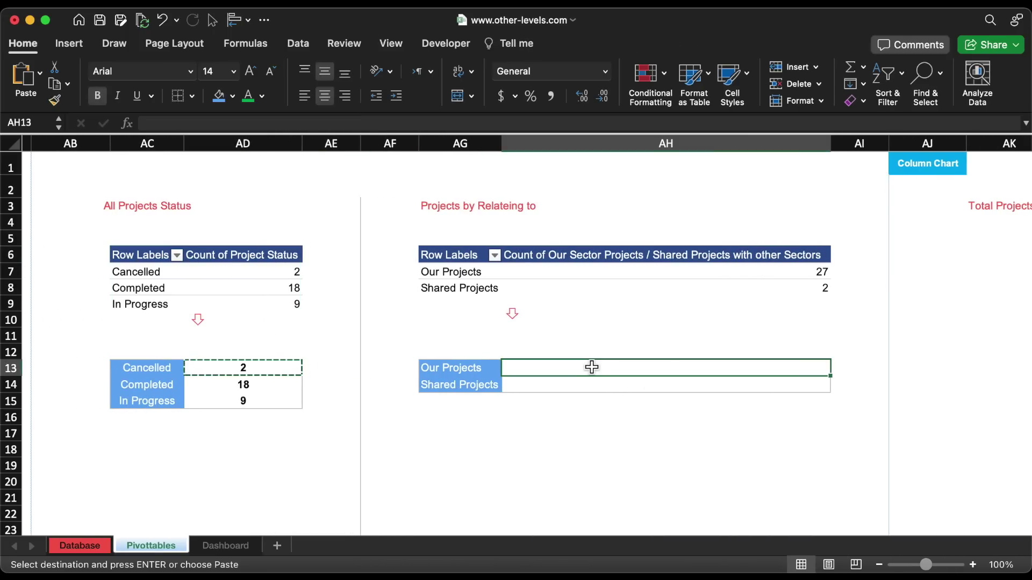
{"action": "key", "text": "ctrl+v"}
Point the AH13 lookup's table range to $AG$7:$AH$8 and fill the formula into AH14.
{"action": "key", "text": "F2"}
{"action": "left_click_drag", "start_coordinate": [238, 312], "coordinate": [547, 311]}
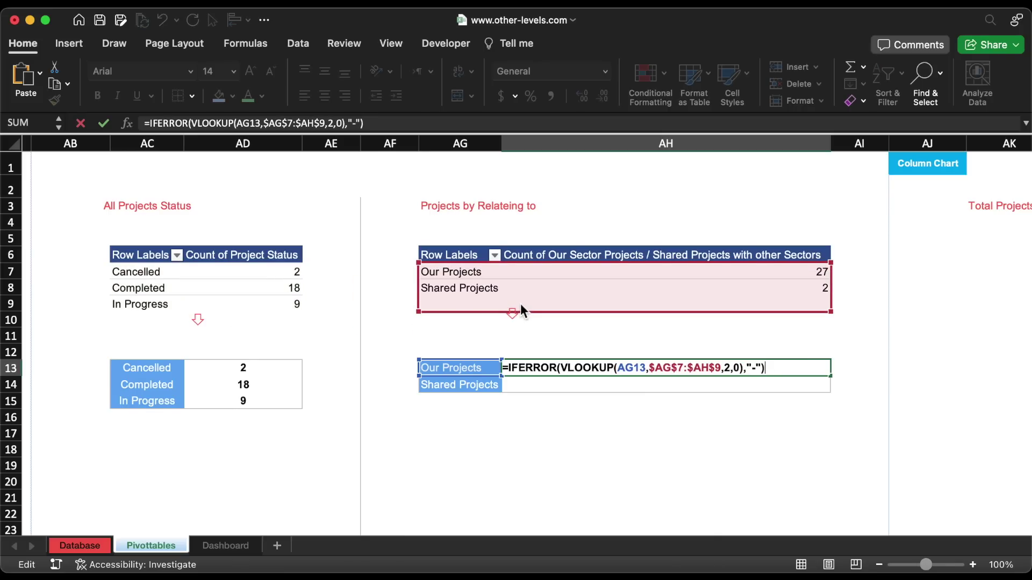
{"action": "left_click_drag", "start_coordinate": [830, 312], "coordinate": [829, 294]}
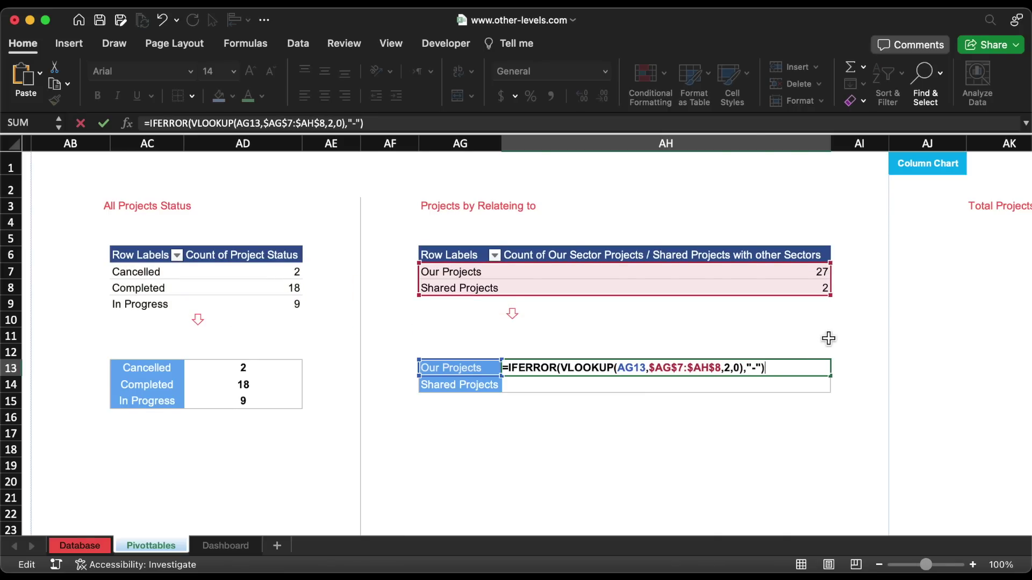
{"action": "key", "text": "Return"}
{"action": "left_click", "coordinate": [758, 368]}
{"action": "left_click_drag", "start_coordinate": [831, 376], "coordinate": [832, 380]}
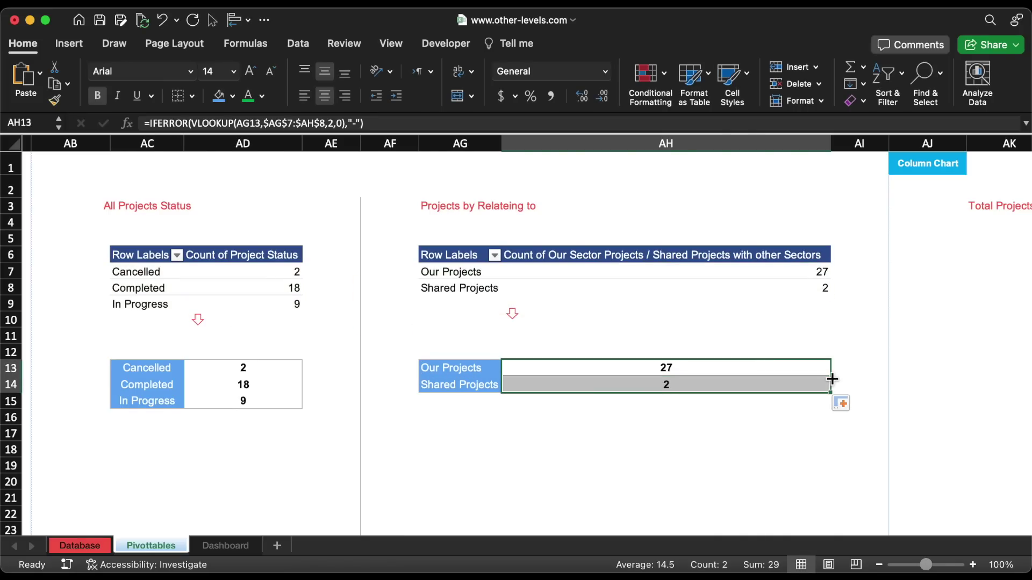
Copy the pivot table AG6:AH8 to AK6 under the Total Projects Value by Departments heading.
{"action": "scroll", "coordinate": [698, 376], "scroll_direction": "right", "scroll_amount": 3}
{"action": "left_click_drag", "start_coordinate": [279, 254], "coordinate": [562, 284]}
{"action": "key", "text": "cmd+c"}
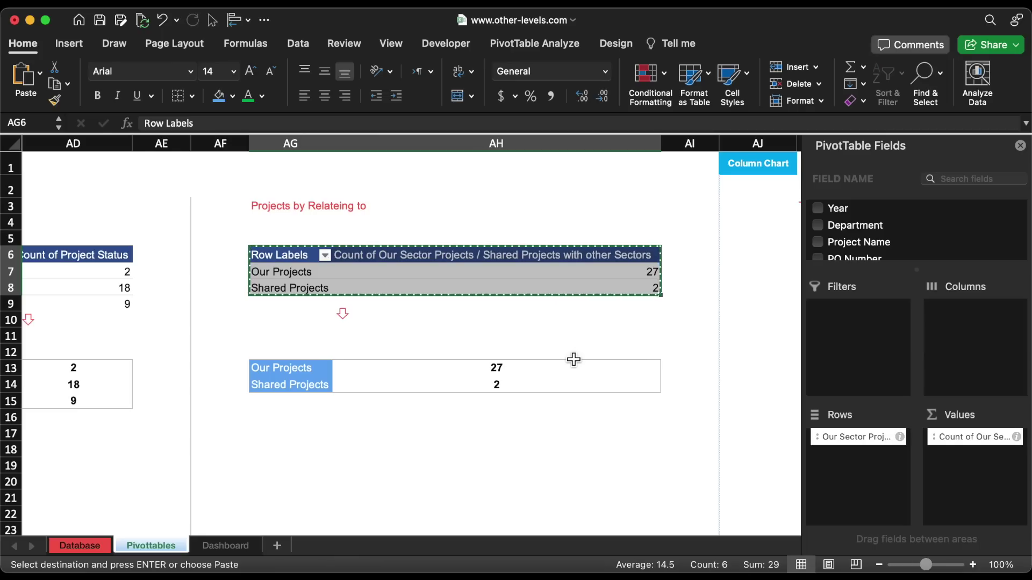
{"action": "scroll", "coordinate": [574, 360], "scroll_direction": "right", "scroll_amount": 5}
{"action": "key", "text": "Right"}
{"action": "key", "text": "Right"}
{"action": "key", "text": "Right"}
{"action": "key", "text": "Right"}
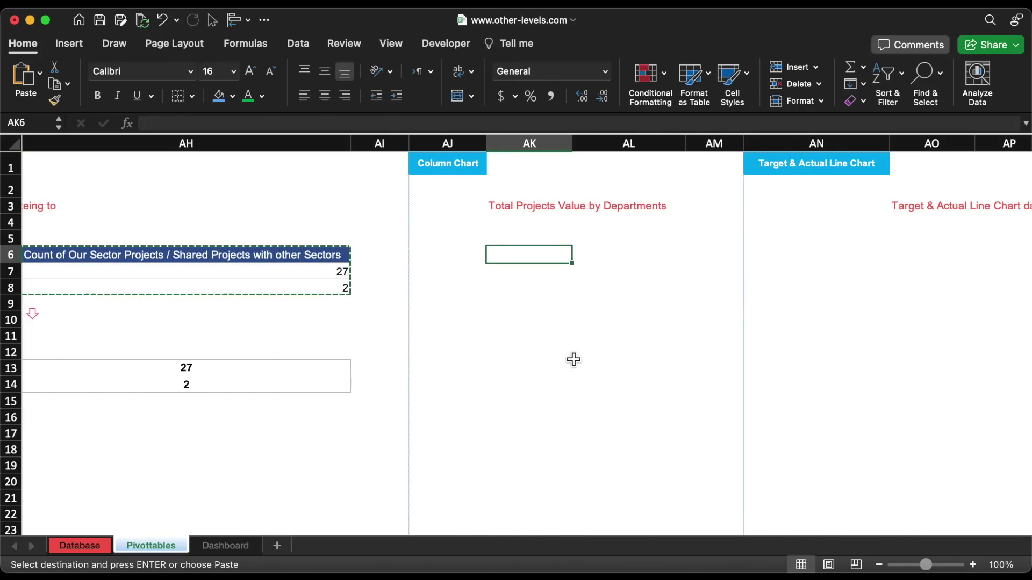
{"action": "key", "text": "cmd+v"}
{"action": "scroll", "coordinate": [573, 358], "scroll_direction": "right", "scroll_amount": 5}
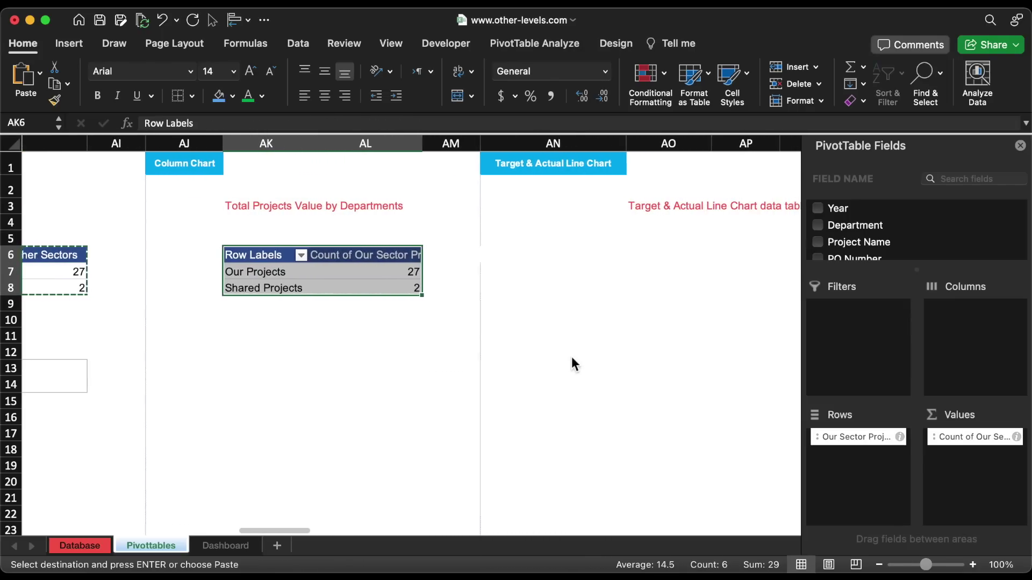
{"action": "key", "text": "Escape"}
Replace the AK6 pivot table's fields with Department as rows and the sum of Projects Value as values.
{"action": "scroll", "coordinate": [884, 232], "scroll_direction": "down", "scroll_amount": 3}
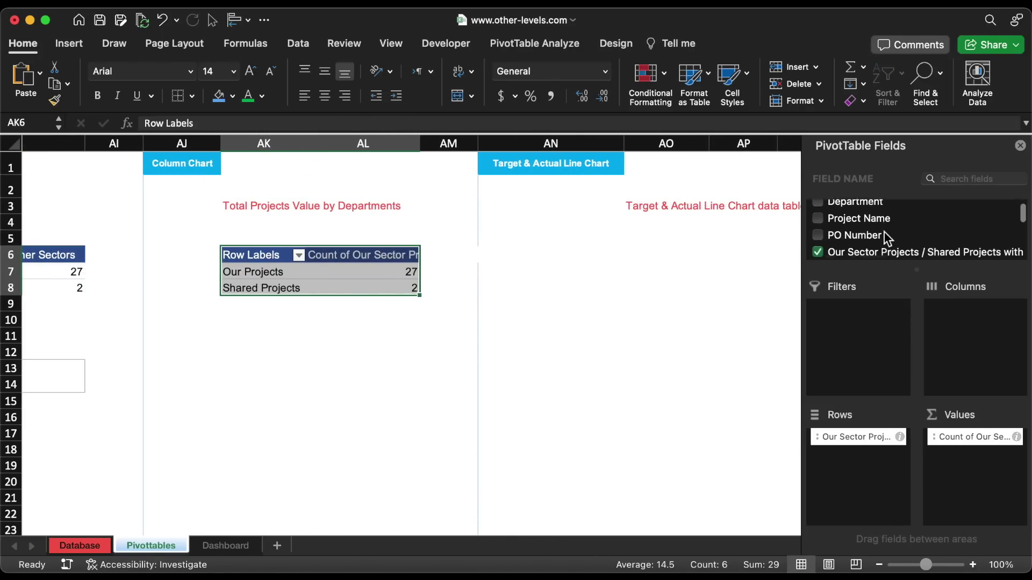
{"action": "left_click", "coordinate": [818, 216]}
{"action": "scroll", "coordinate": [876, 233], "scroll_direction": "up", "scroll_amount": 3}
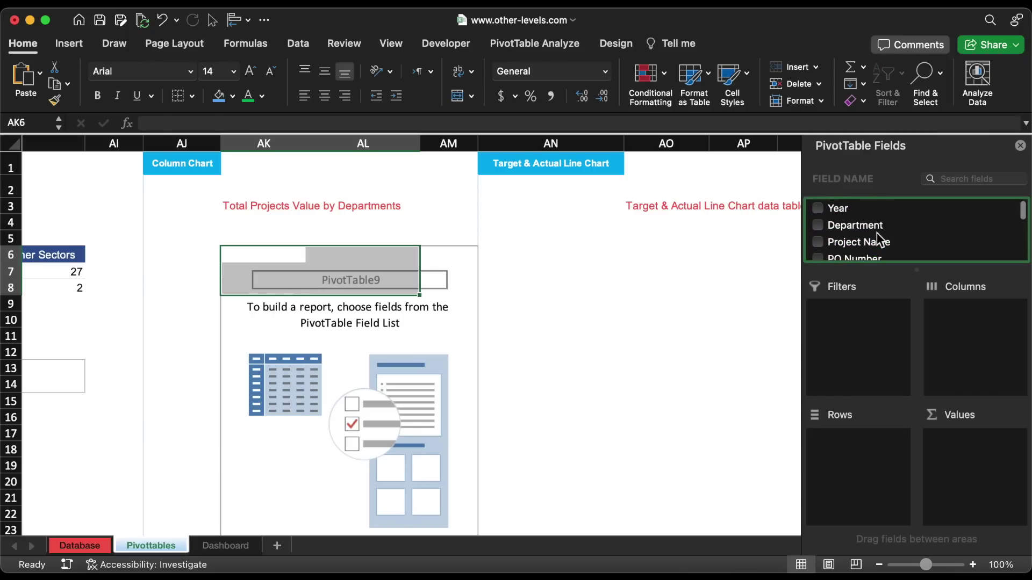
{"action": "left_click_drag", "start_coordinate": [863, 226], "coordinate": [862, 453]}
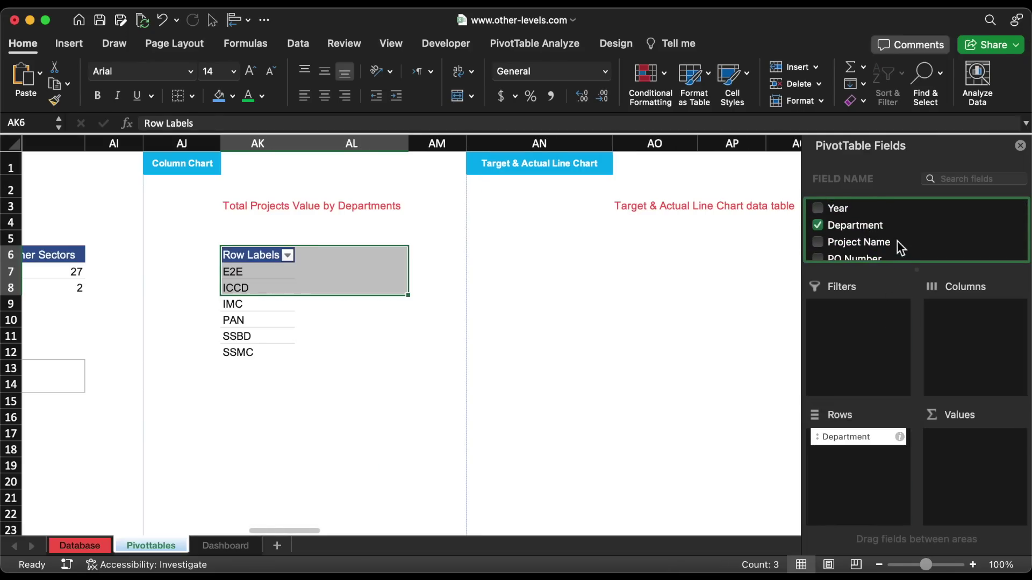
{"action": "scroll", "coordinate": [897, 237], "scroll_direction": "down", "scroll_amount": 1}
{"action": "scroll", "coordinate": [896, 238], "scroll_direction": "down", "scroll_amount": 2}
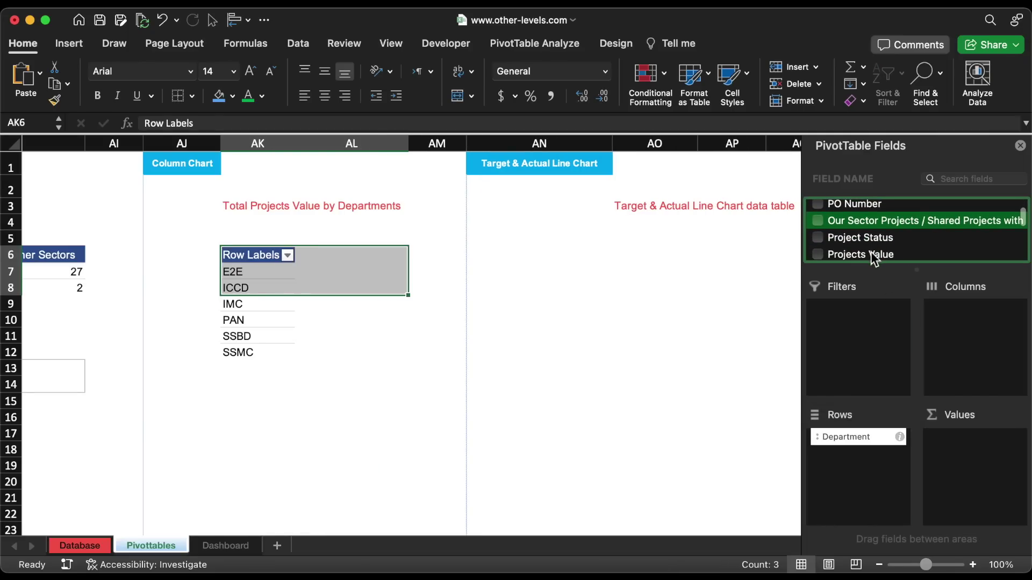
{"action": "left_click_drag", "start_coordinate": [873, 257], "coordinate": [956, 448]}
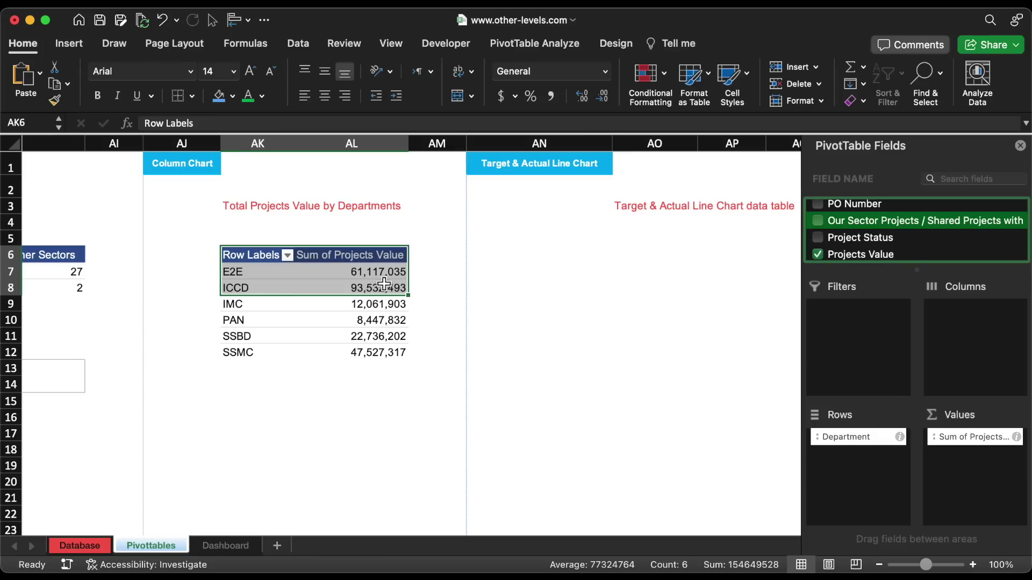
Apply the custom number format #,,"M" to the Projects Value sums in the Total Projects Value by Departments pivot table.
{"action": "left_click_drag", "start_coordinate": [379, 273], "coordinate": [377, 353]}
{"action": "left_click", "coordinate": [1015, 436]}
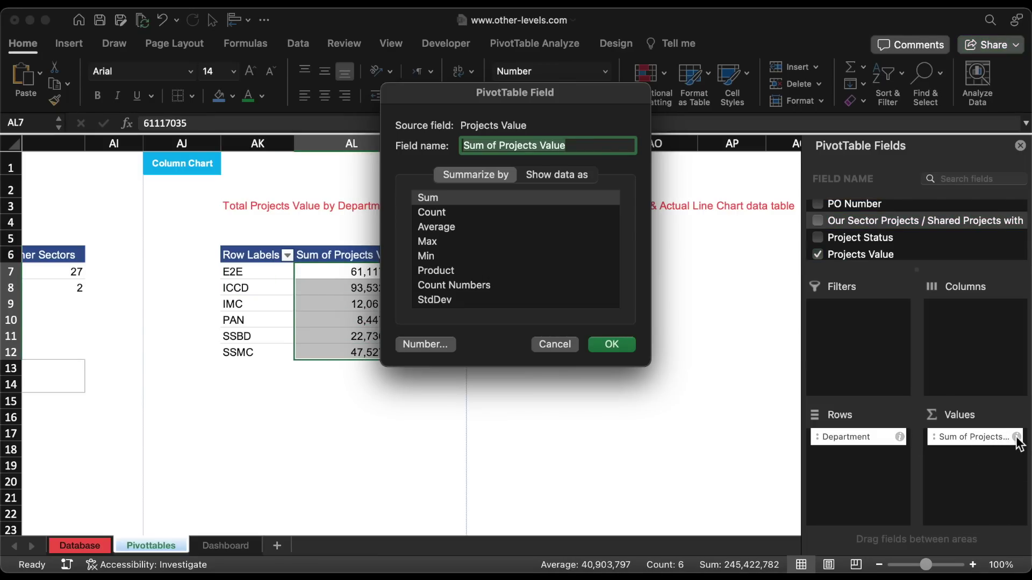
{"action": "left_click", "coordinate": [414, 346]}
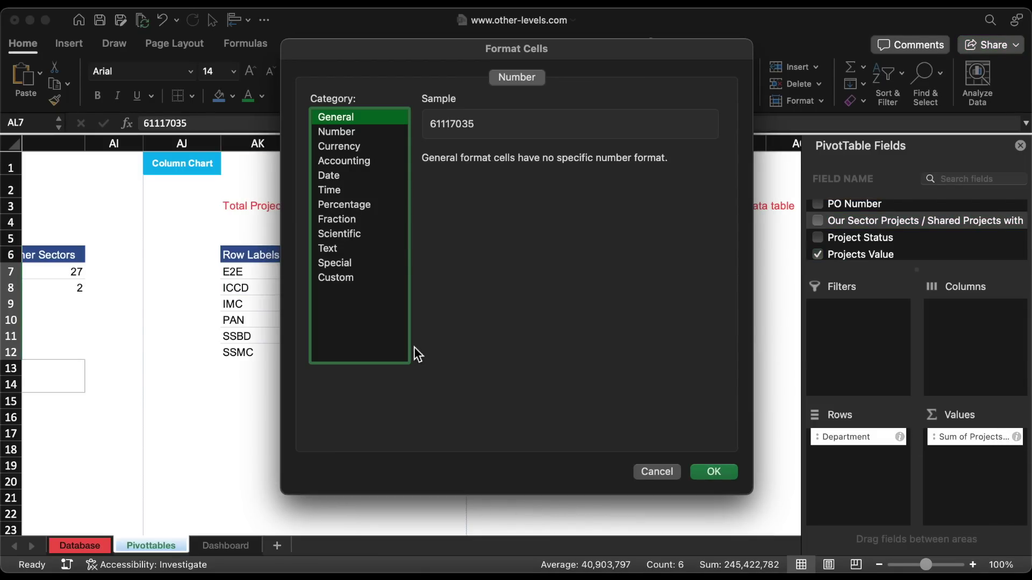
{"action": "left_click", "coordinate": [353, 278]}
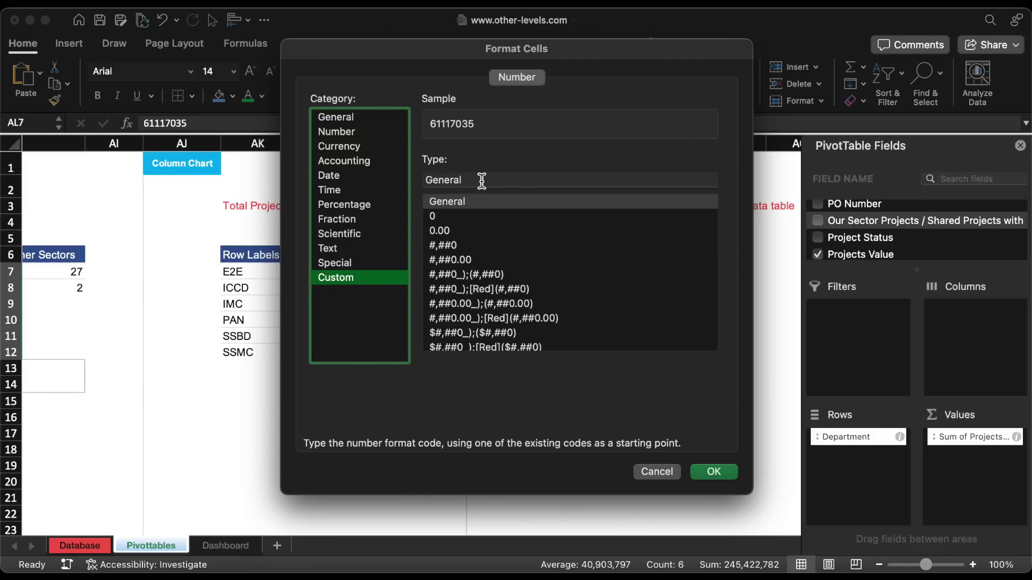
{"action": "double_click", "coordinate": [481, 181]}
{"action": "key", "text": "super+v"}
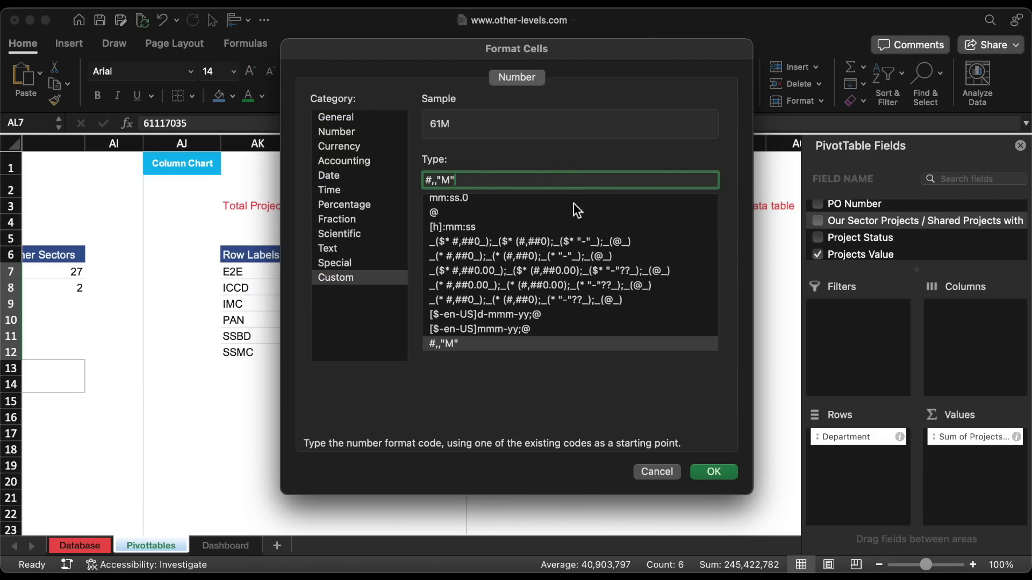
{"action": "left_click", "coordinate": [717, 473]}
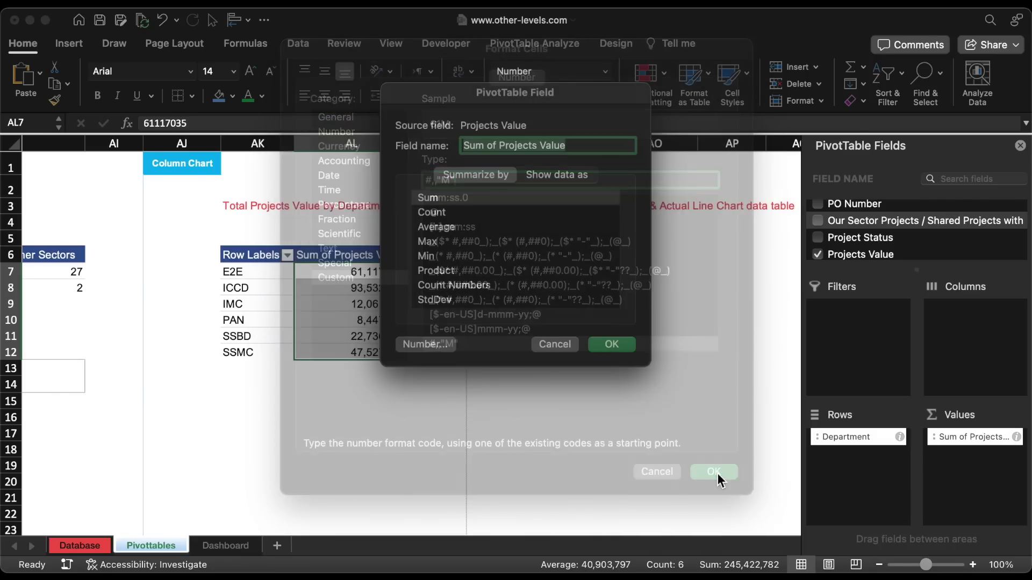
{"action": "left_click", "coordinate": [626, 343]}
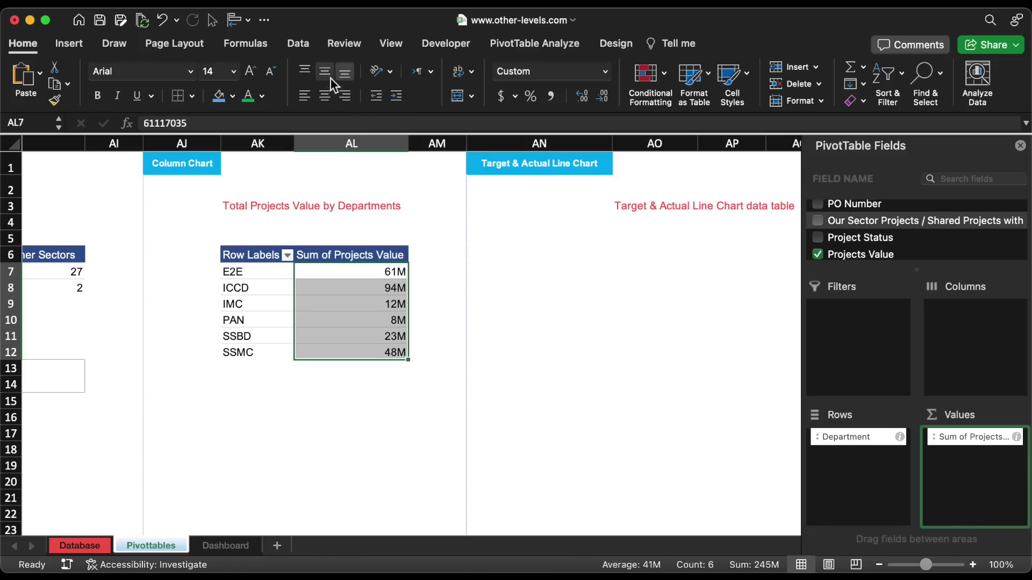
Center and bold the project value sums in AL7:AL12.
{"action": "left_click", "coordinate": [325, 96]}
{"action": "left_click", "coordinate": [98, 97]}
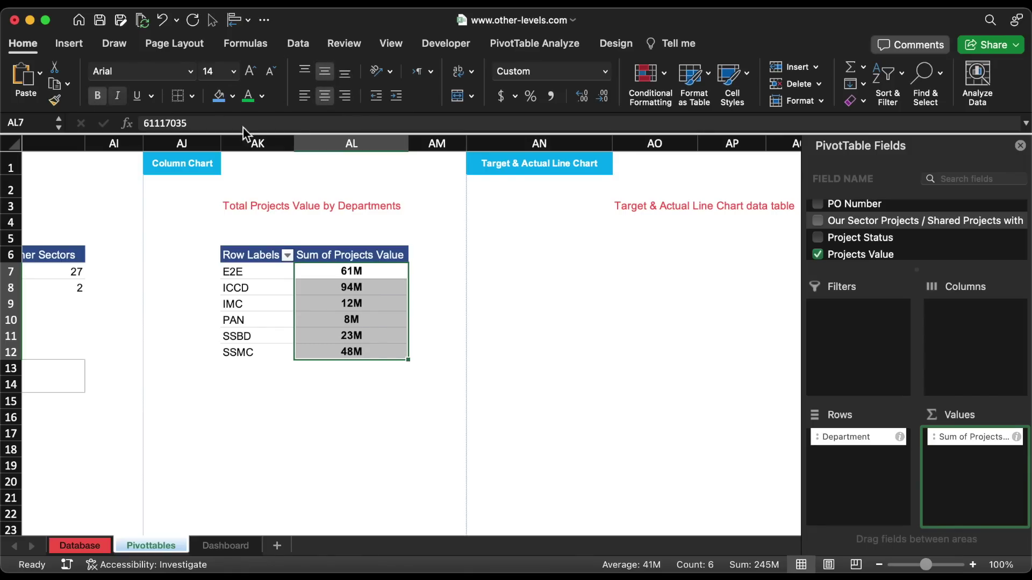
{"action": "left_click", "coordinate": [398, 398]}
Copy the pivot table AK6:AL12 to AO6 under the Target & Actual Line Chart data table heading.
{"action": "scroll", "coordinate": [458, 384], "scroll_direction": "right", "scroll_amount": 2}
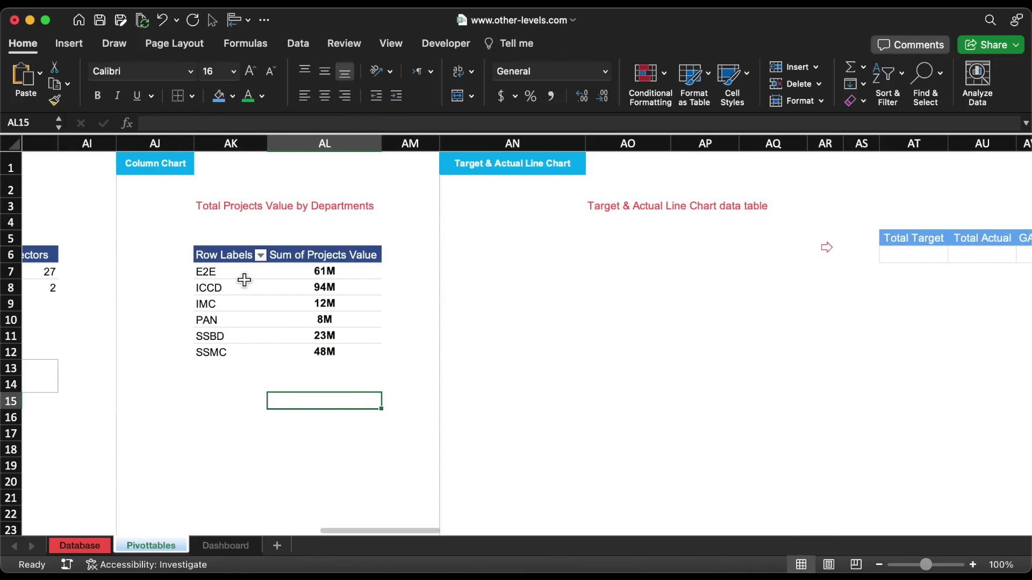
{"action": "left_click_drag", "start_coordinate": [229, 254], "coordinate": [354, 358]}
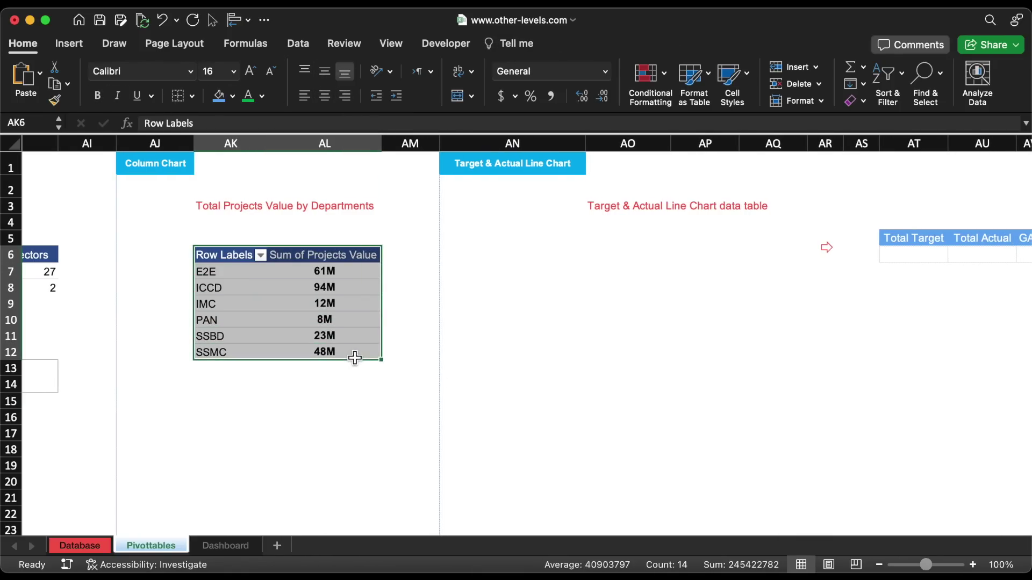
{"action": "key", "text": "super+c"}
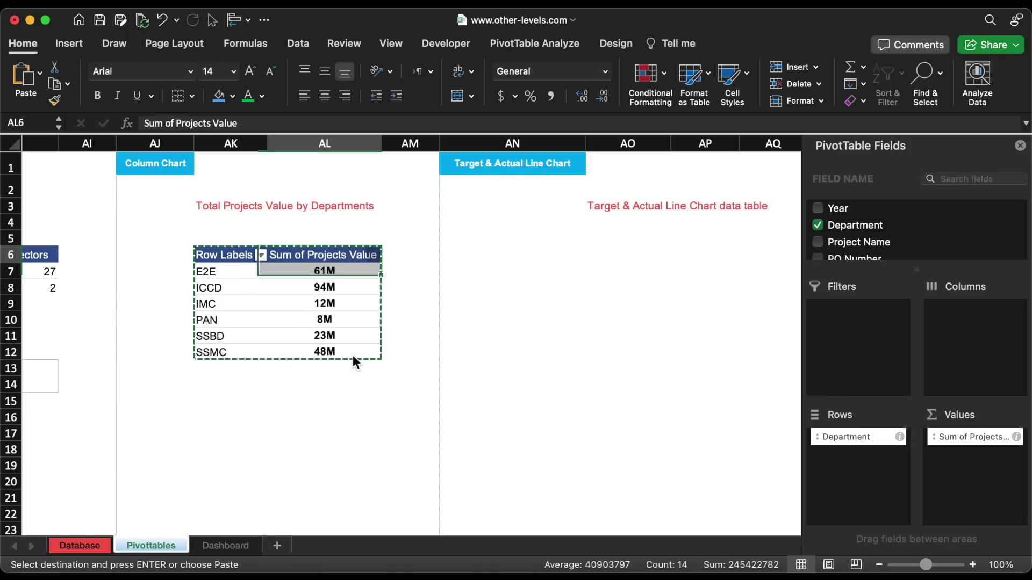
{"action": "key", "text": "Right"}
{"action": "key", "text": "Right"}
{"action": "key", "text": "Right"}
{"action": "key", "text": "super+v"}
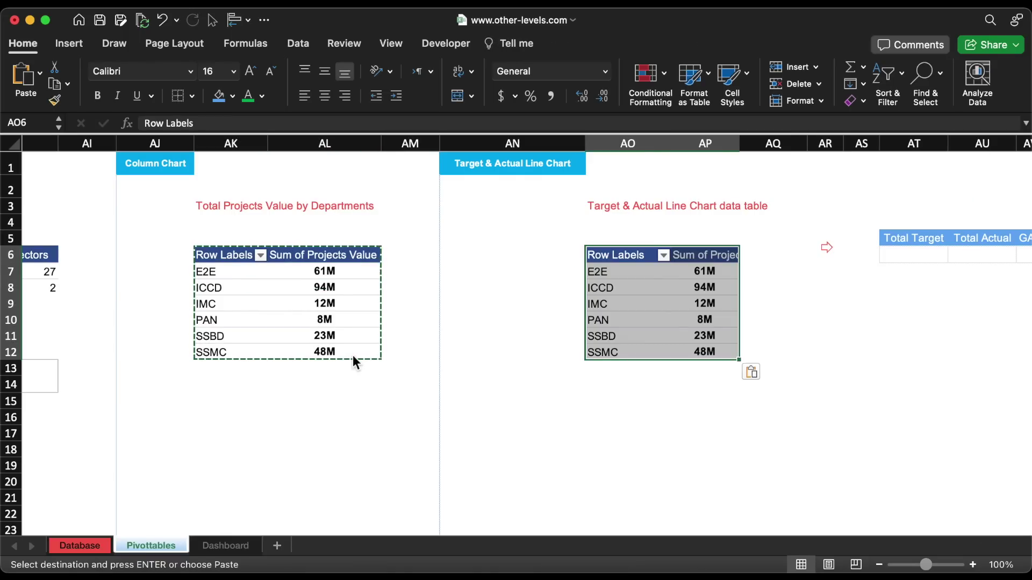
Replace the AO6 pivot table's fields with Years and Month Target as rows and the sums of Target and Actual as values.
{"action": "scroll", "coordinate": [353, 355], "scroll_direction": "right", "scroll_amount": 5}
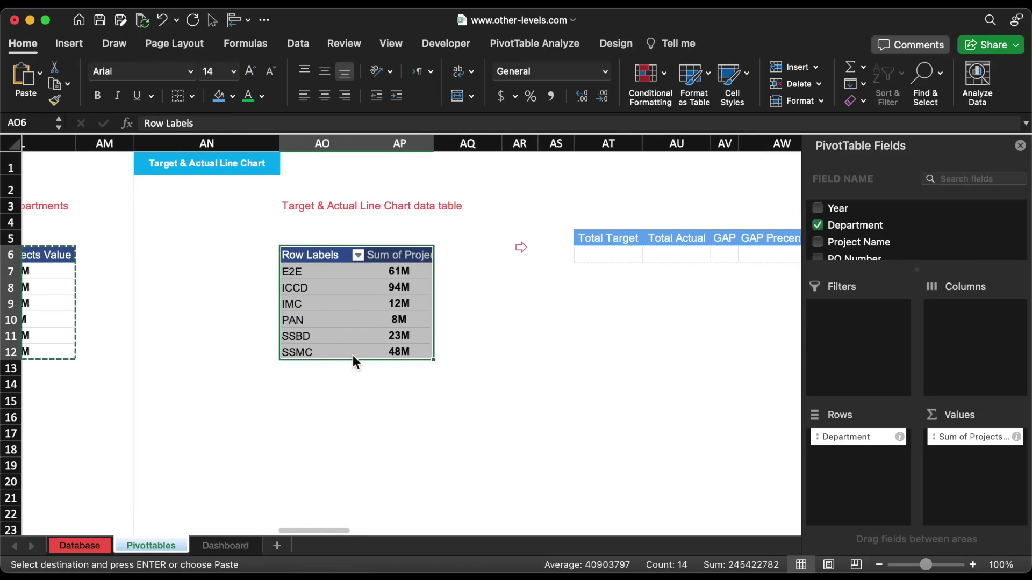
{"action": "scroll", "coordinate": [353, 355], "scroll_direction": "right", "scroll_amount": 3}
{"action": "scroll", "coordinate": [865, 253], "scroll_direction": "down", "scroll_amount": 5}
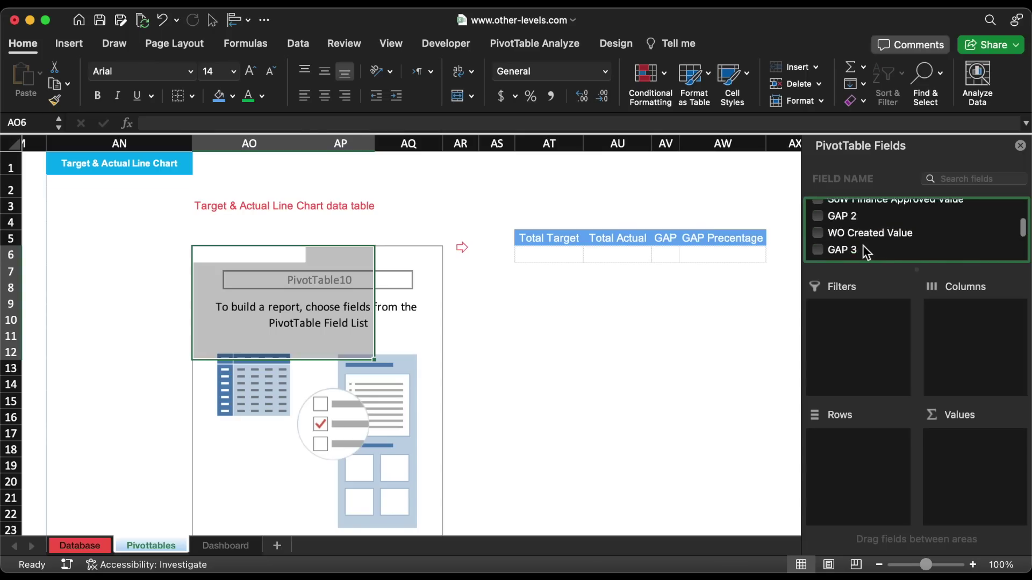
{"action": "scroll", "coordinate": [865, 252], "scroll_direction": "down", "scroll_amount": 3}
{"action": "left_click_drag", "start_coordinate": [841, 252], "coordinate": [842, 455]}
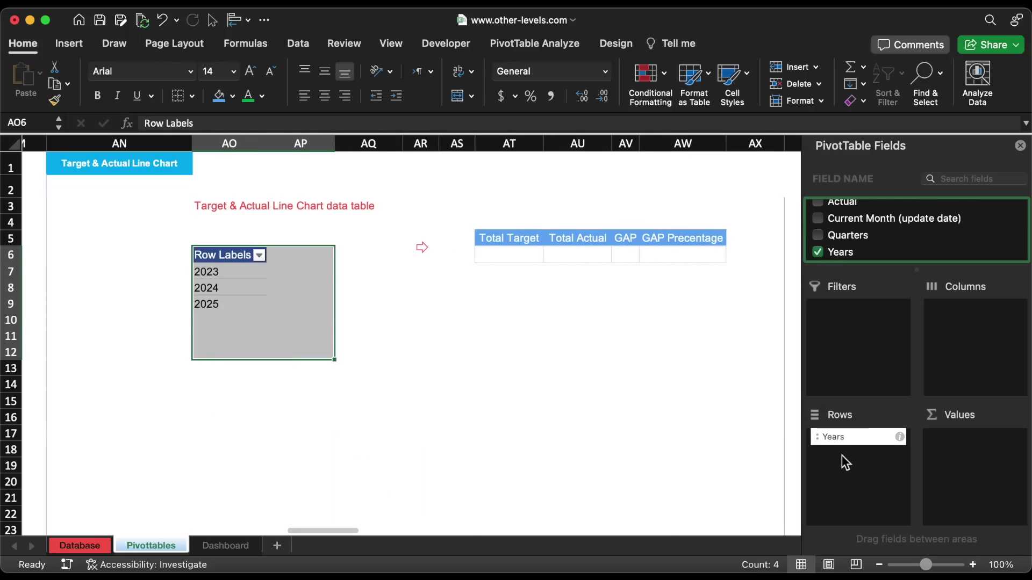
{"action": "scroll", "coordinate": [852, 234], "scroll_direction": "up", "scroll_amount": 2}
{"action": "left_click_drag", "start_coordinate": [842, 221], "coordinate": [971, 508]}
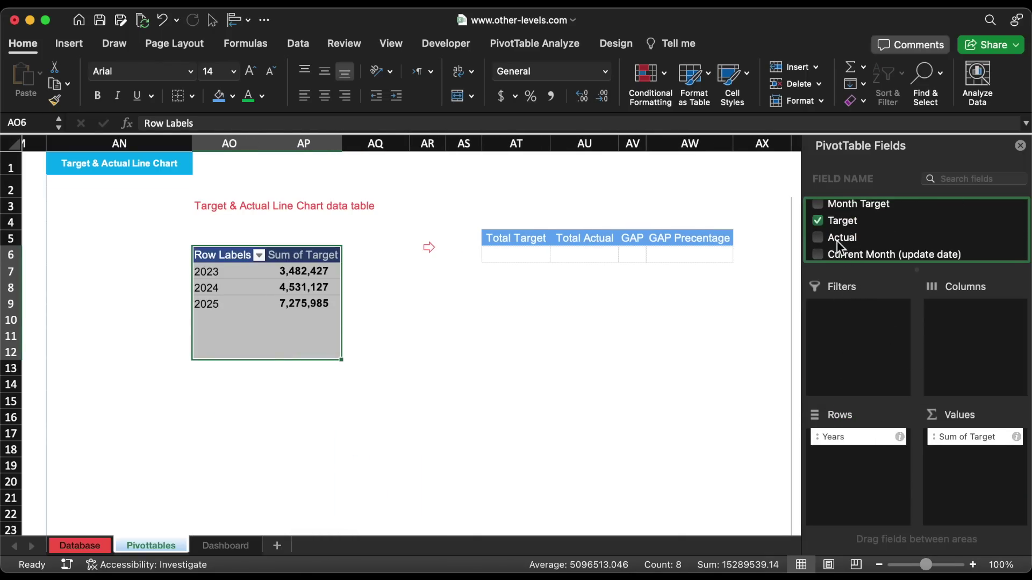
{"action": "left_click_drag", "start_coordinate": [837, 240], "coordinate": [970, 500]}
{"action": "scroll", "coordinate": [865, 231], "scroll_direction": "up", "scroll_amount": 3}
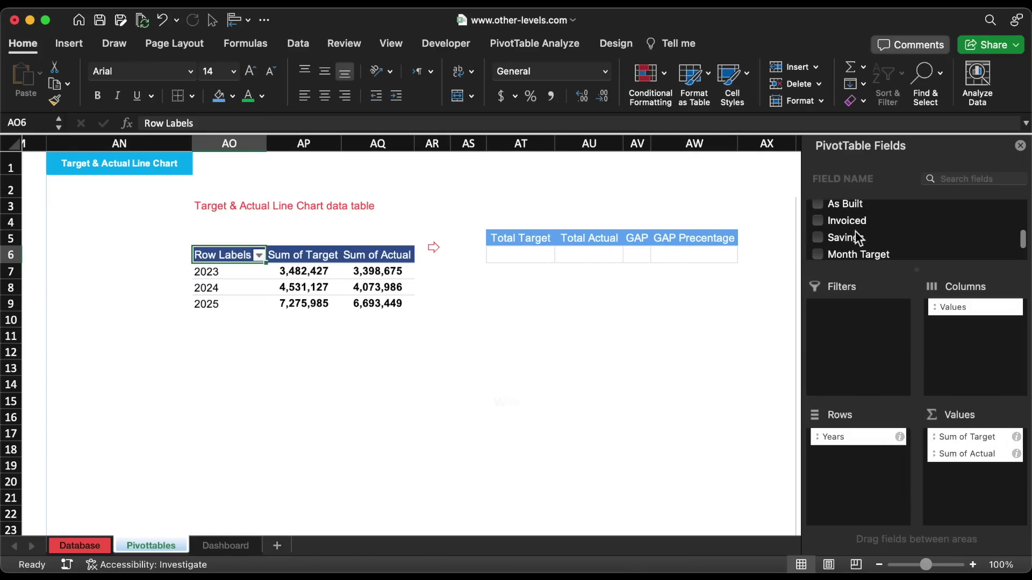
{"action": "left_click_drag", "start_coordinate": [854, 256], "coordinate": [863, 484]}
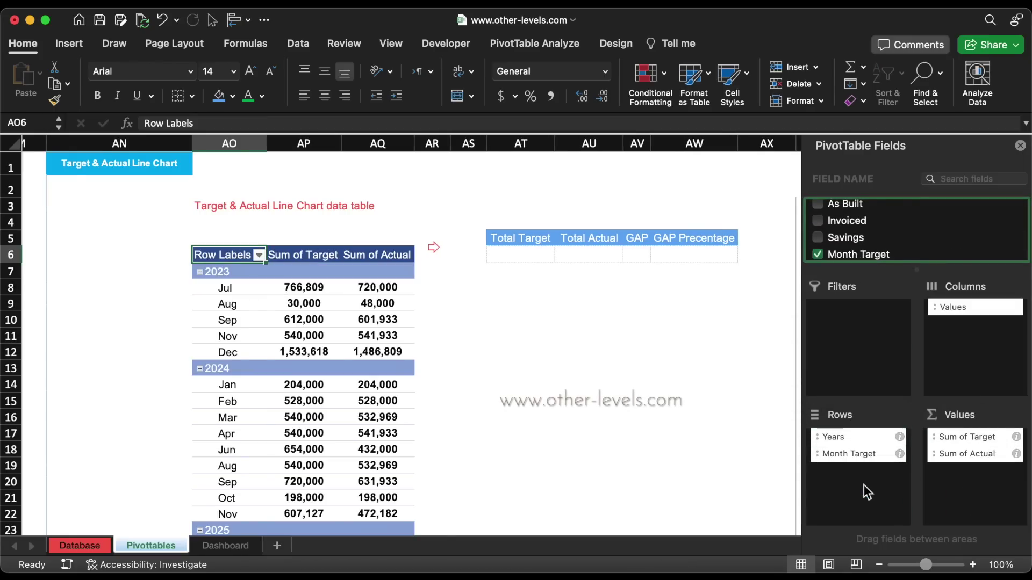
Link the Total Target cell AT6 to the pivot table's Sum of Target grand total in AP28.
{"action": "left_click", "coordinate": [548, 239]}
{"action": "type", "text": "="}
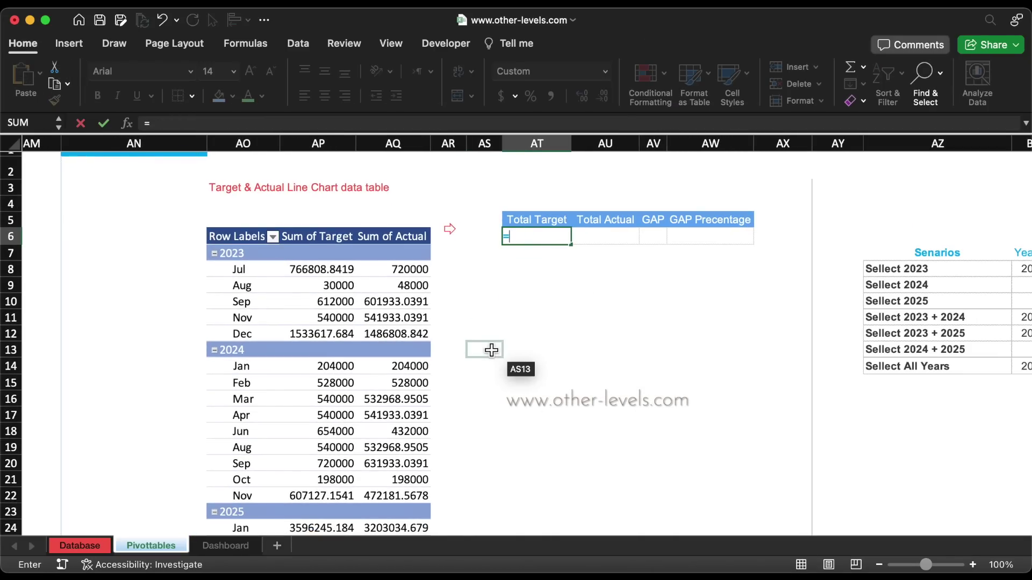
{"action": "scroll", "coordinate": [491, 350], "scroll_direction": "down", "scroll_amount": 5}
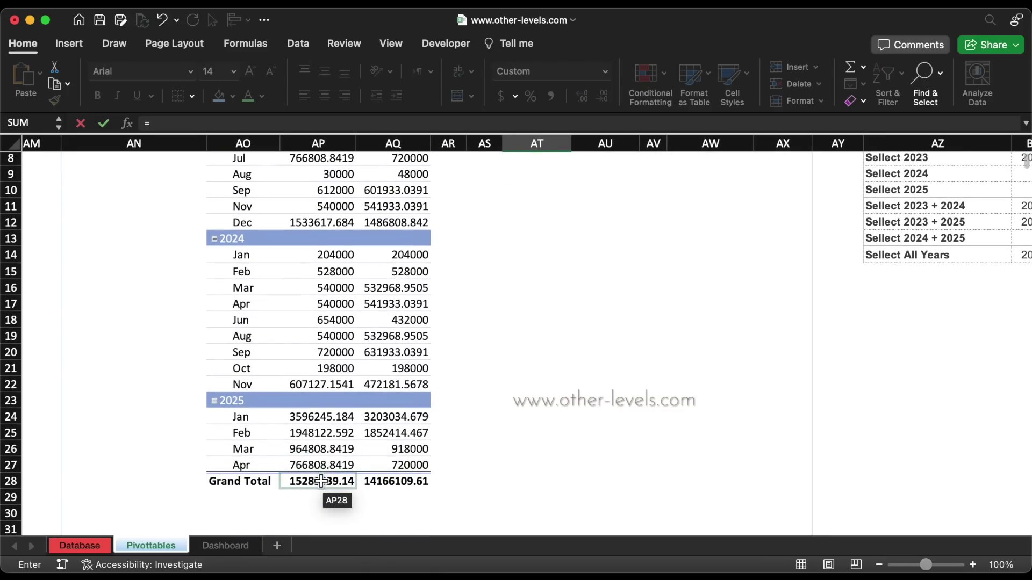
{"action": "left_click", "coordinate": [321, 482]}
{"action": "key", "text": "Return"}
Link the Total Actual cell AU6 to the Sum of Actual grand total with =GETPIVOTDATA("Sum of Actual",$AO$6).
{"action": "scroll", "coordinate": [484, 344], "scroll_direction": "up", "scroll_amount": 3}
{"action": "key", "text": "Up"}
{"action": "key", "text": "Right"}
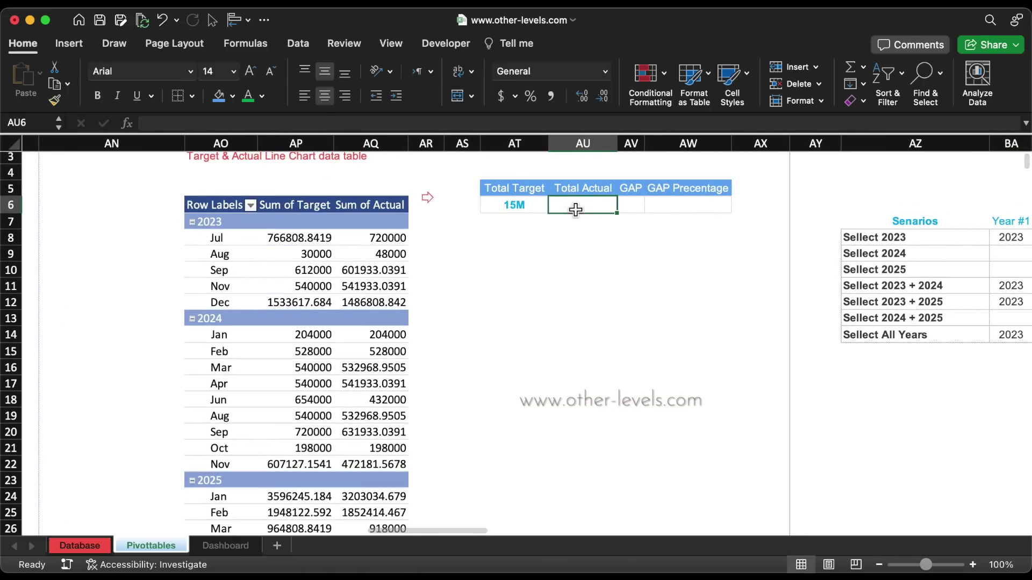
{"action": "type", "text": "="}
{"action": "scroll", "coordinate": [481, 329], "scroll_direction": "down", "scroll_amount": 5}
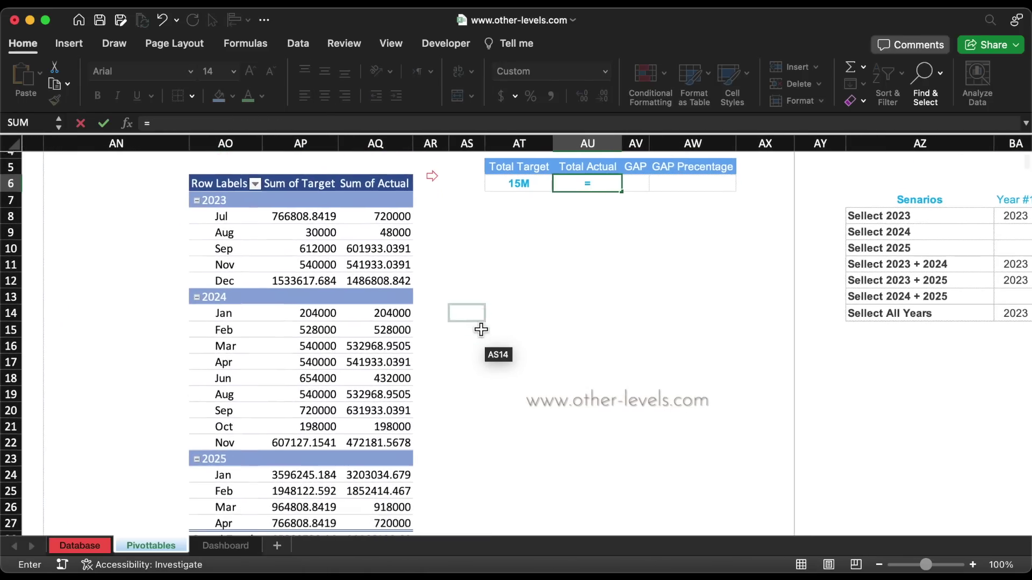
{"action": "left_click", "coordinate": [378, 450]}
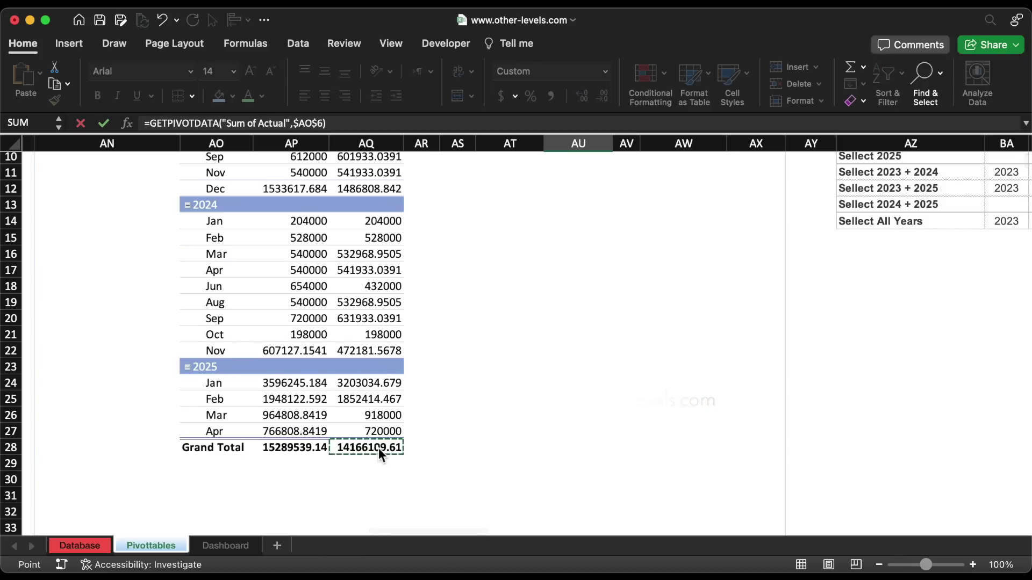
{"action": "key", "text": "Return"}
Calculate the GAP in AV6 as Total Actual minus Total Target, with AU6 minus AT6.
{"action": "scroll", "coordinate": [557, 323], "scroll_direction": "up", "scroll_amount": 5}
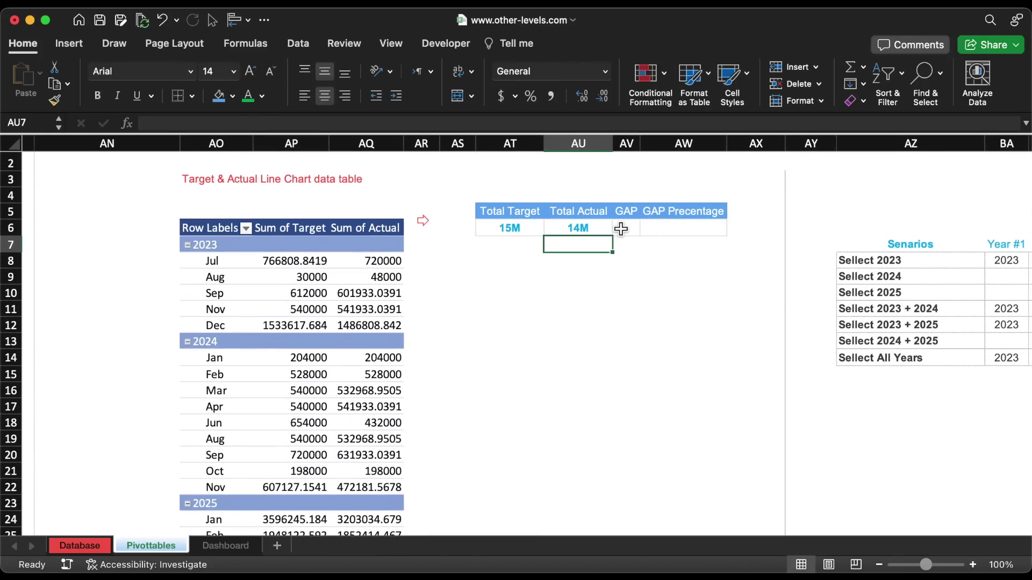
{"action": "left_click", "coordinate": [626, 229]}
{"action": "type", "text": "="}
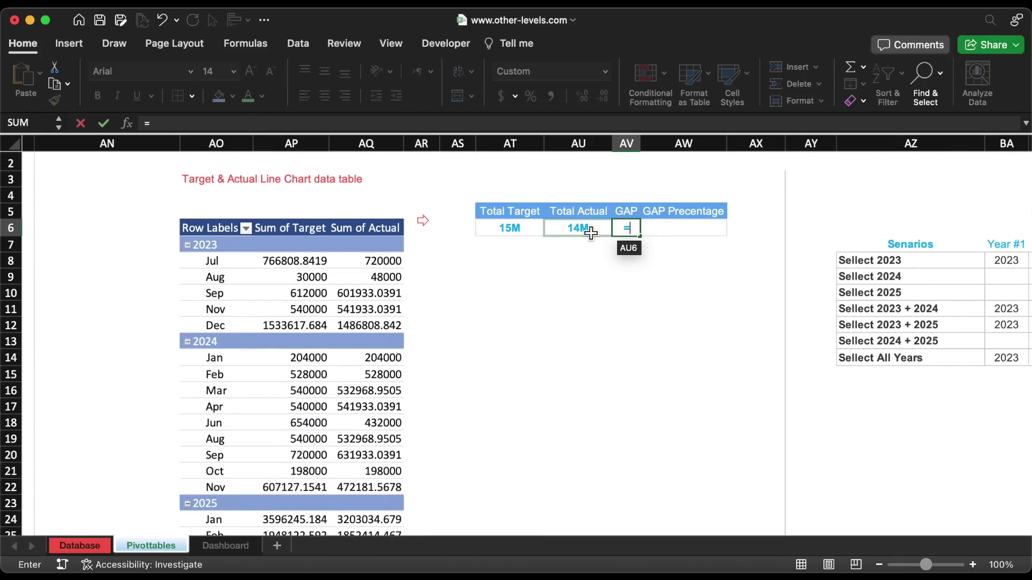
{"action": "left_click", "coordinate": [565, 230]}
{"action": "type", "text": "-"}
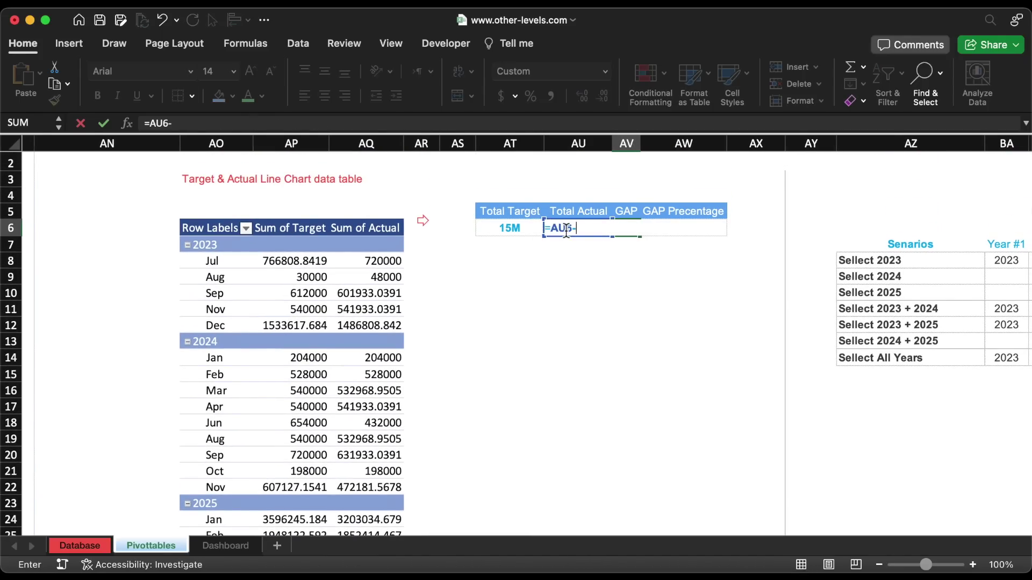
{"action": "left_click", "coordinate": [506, 230]}
{"action": "key", "text": "Return"}
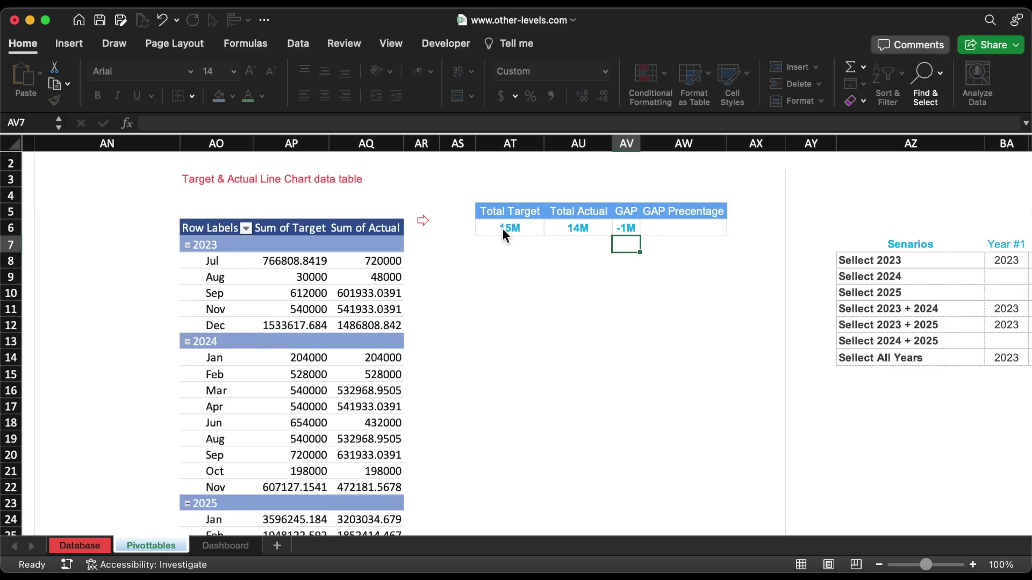
Calculate the GAP percentage in AW6 by dividing the GAP in AV6 by the Total Target in AT6.
{"action": "left_click", "coordinate": [670, 228]}
{"action": "type", "text": "="}
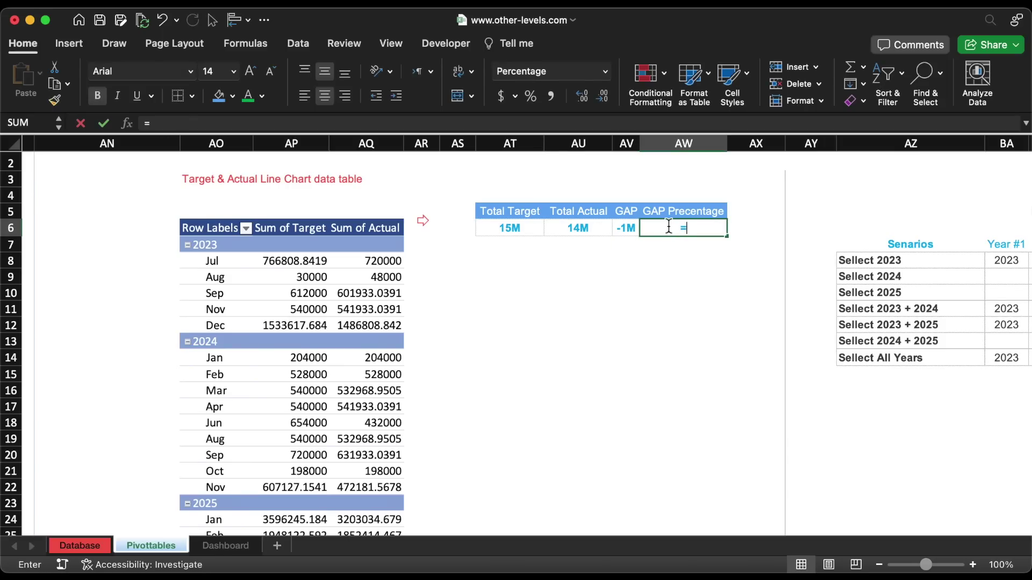
{"action": "left_click", "coordinate": [625, 229]}
{"action": "type", "text": "/"}
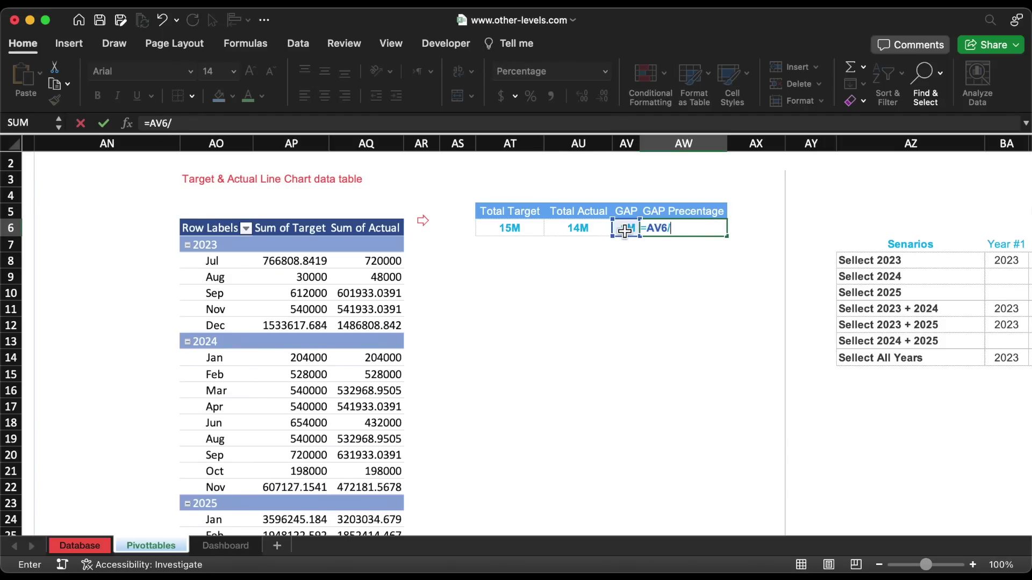
{"action": "left_click", "coordinate": [523, 231]}
{"action": "key", "text": "Return"}
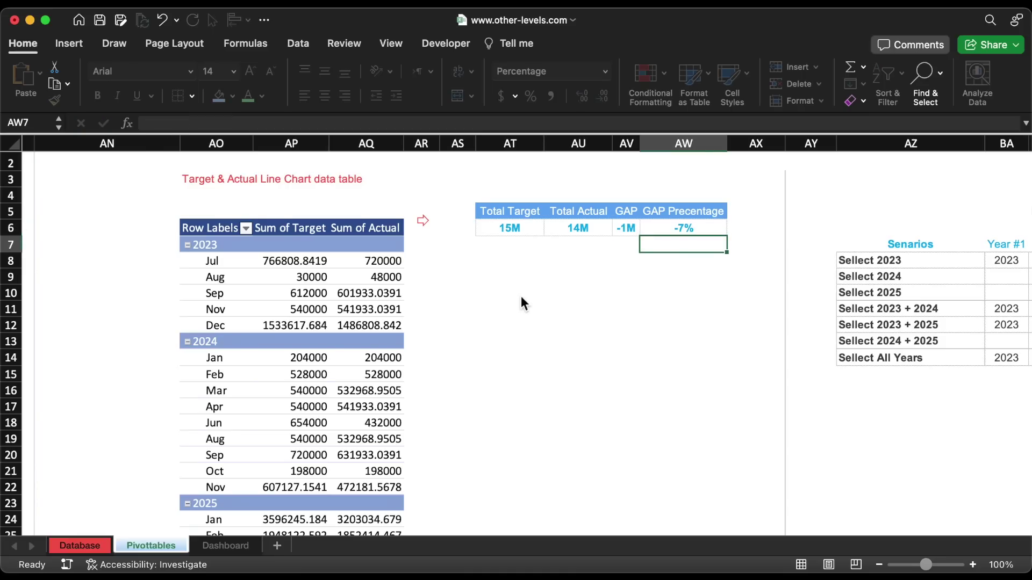
Insert a basic 2-D line chart from the Target & Actual pivot table.
{"action": "left_click", "coordinate": [379, 294]}
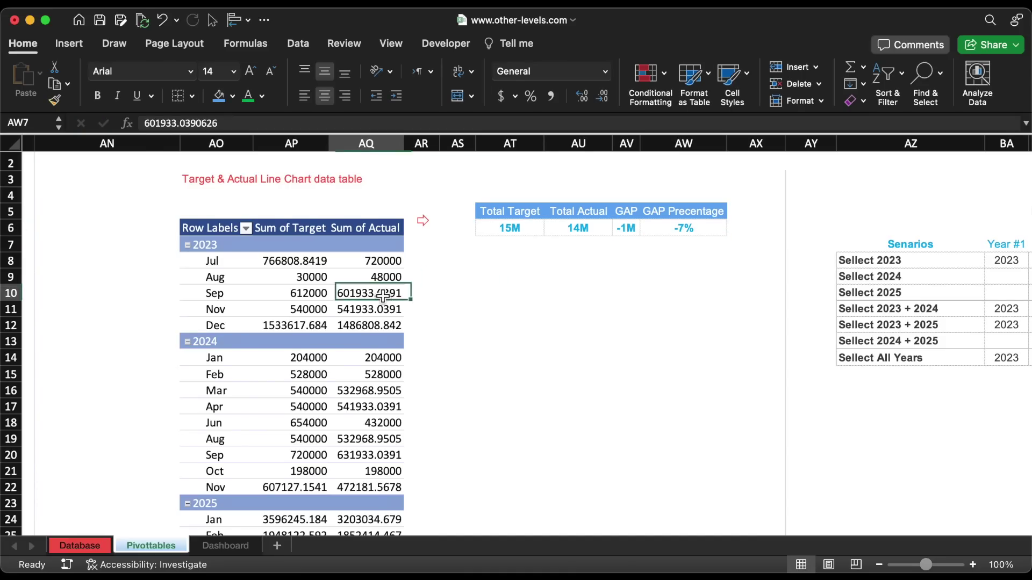
{"action": "left_click", "coordinate": [79, 48]}
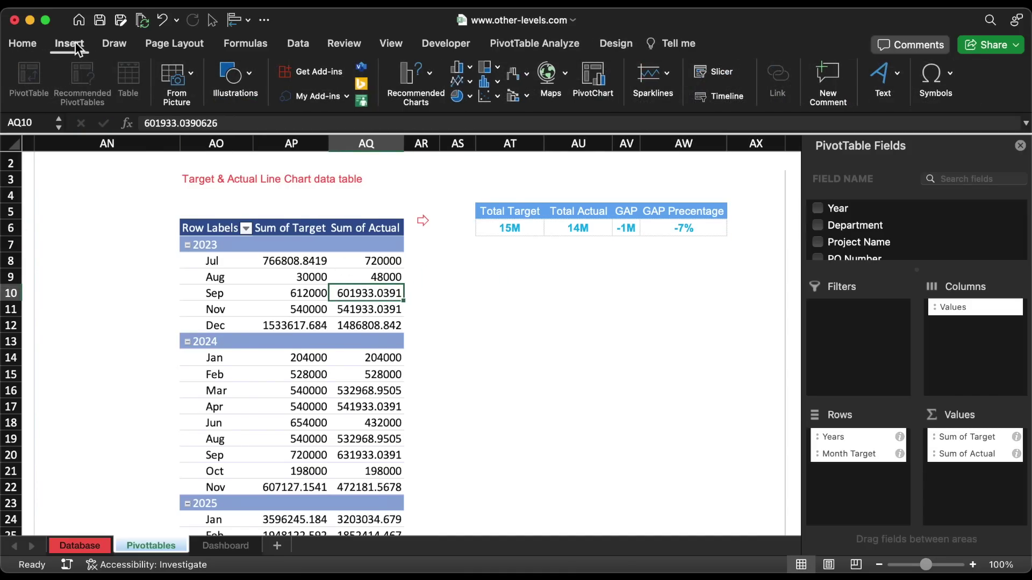
{"action": "left_click", "coordinate": [457, 80]}
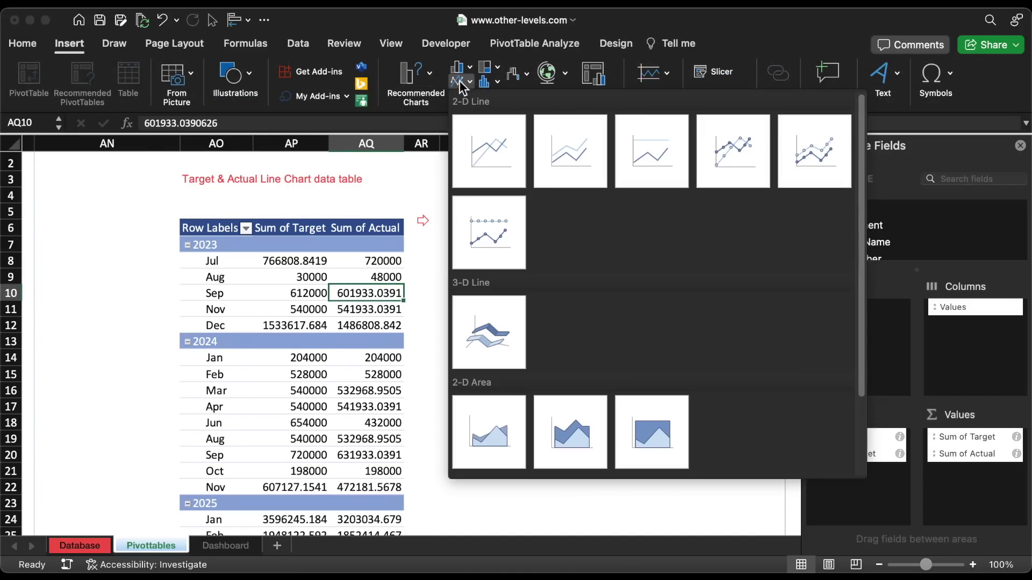
{"action": "left_click", "coordinate": [485, 142]}
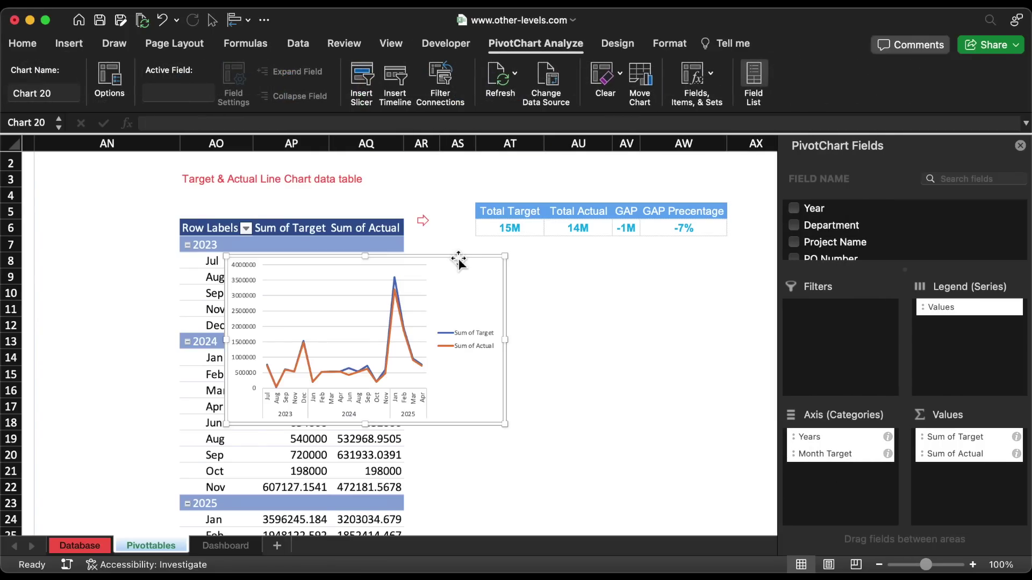
Move the Target and Actual line chart to the Dashboard sheet and place it below the stacked bar chart.
{"action": "key", "text": "super+z"}
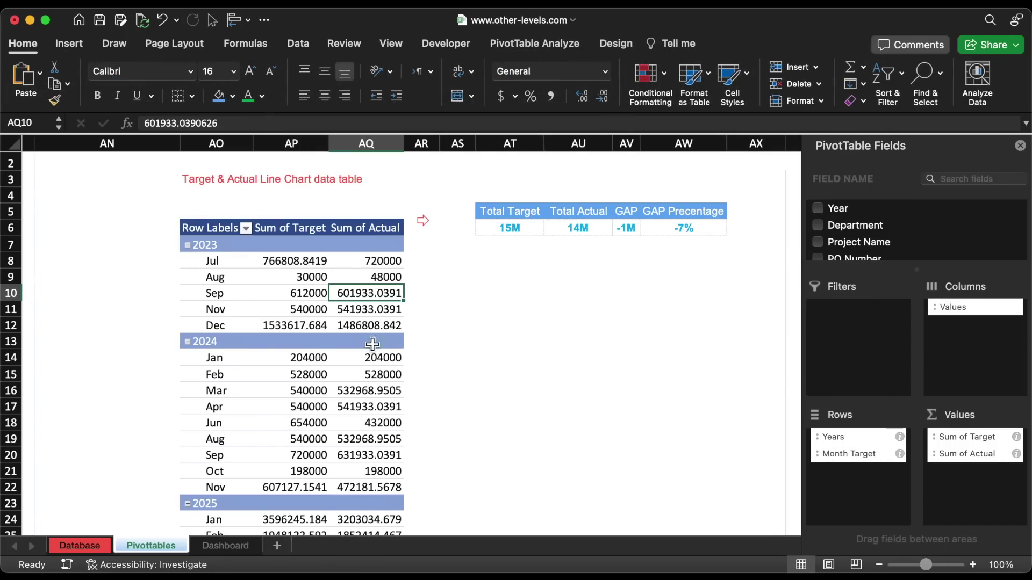
{"action": "left_click", "coordinate": [225, 545]}
{"action": "left_click_drag", "start_coordinate": [532, 385], "coordinate": [484, 364]}
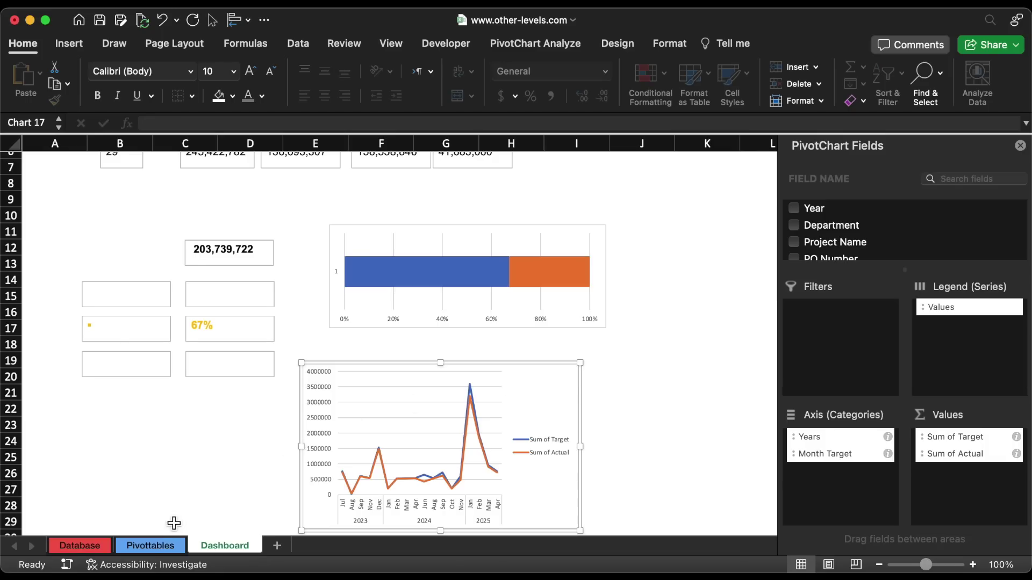
Copy the Sum of Savings pivot table on the Pivottables sheet into the GAP 1 section, starting at CV6.
{"action": "left_click", "coordinate": [151, 546]}
{"action": "left_click_drag", "start_coordinate": [462, 255], "coordinate": [462, 246]}
{"action": "key", "text": "super+c"}
{"action": "scroll", "coordinate": [501, 346], "scroll_direction": "right", "scroll_amount": 20}
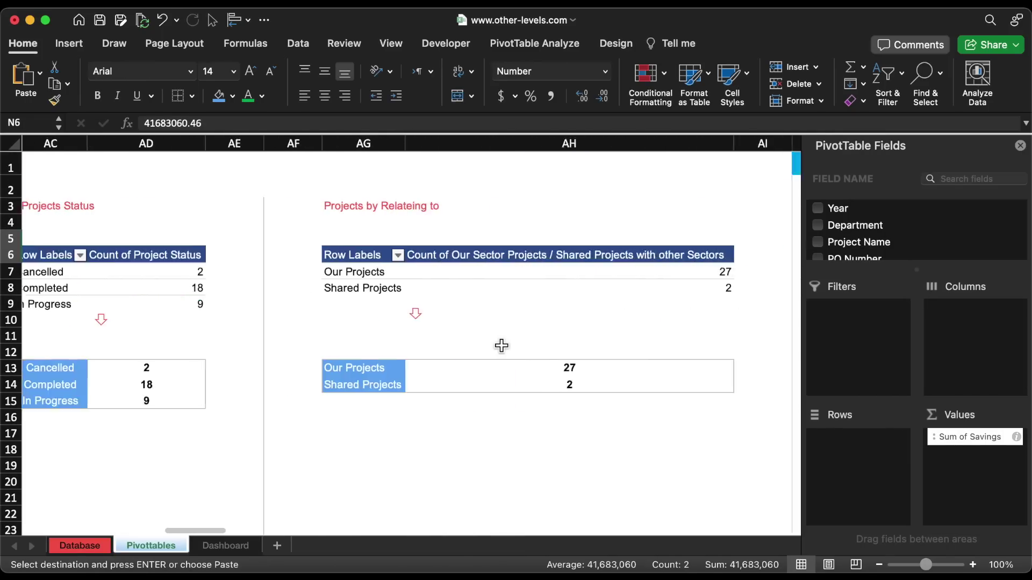
{"action": "scroll", "coordinate": [502, 345], "scroll_direction": "right", "scroll_amount": 15}
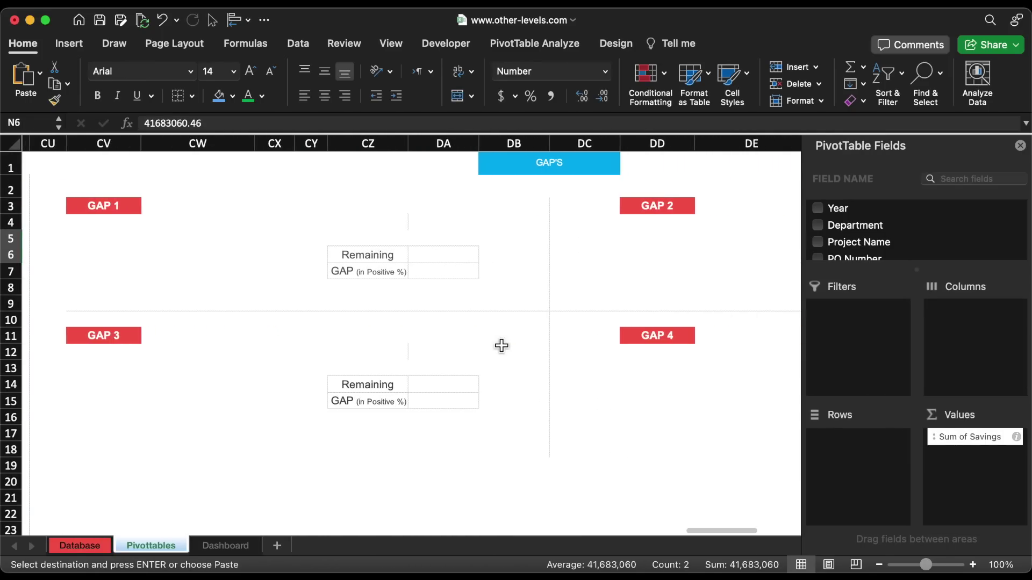
{"action": "left_click", "coordinate": [117, 224]}
{"action": "key", "text": "super+v"}
{"action": "left_click_drag", "start_coordinate": [115, 222], "coordinate": [96, 263]}
Add Project Status as a filter to the GAP 1 pivot table and restrict it to In Progress.
{"action": "left_click_drag", "start_coordinate": [882, 221], "coordinate": [873, 329]}
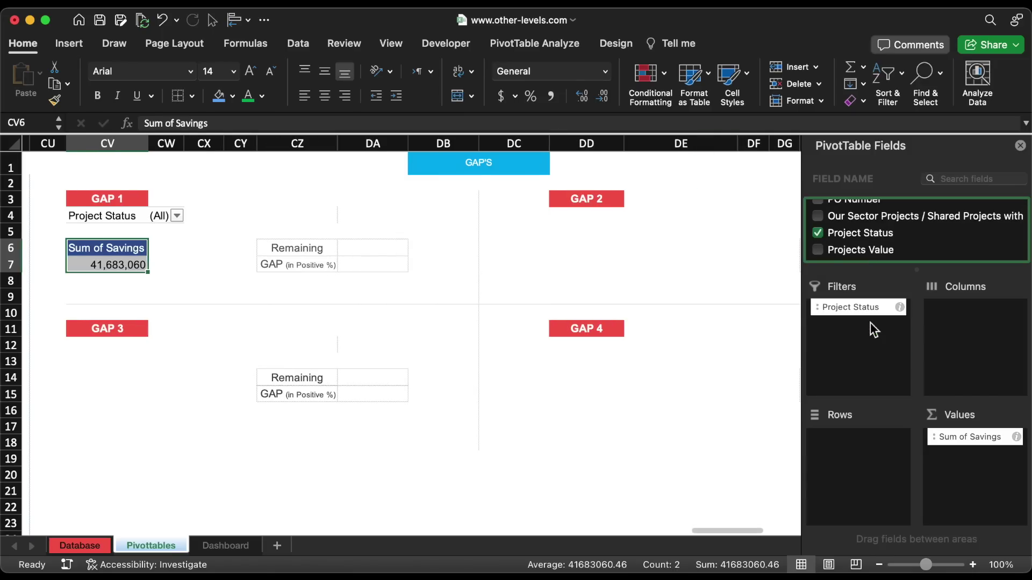
{"action": "left_click", "coordinate": [177, 217]}
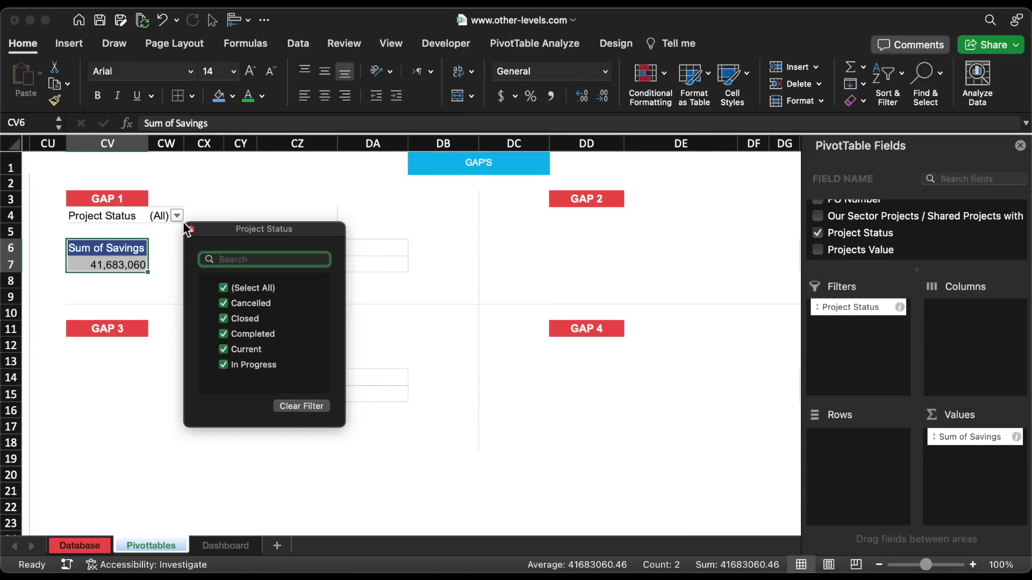
{"action": "left_click", "coordinate": [224, 290]}
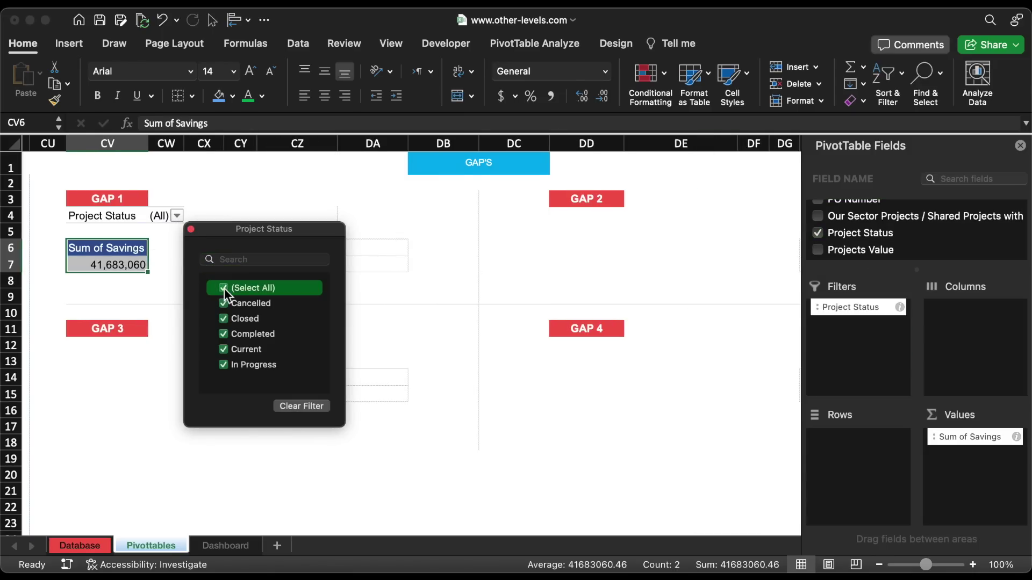
{"action": "left_click", "coordinate": [224, 364]}
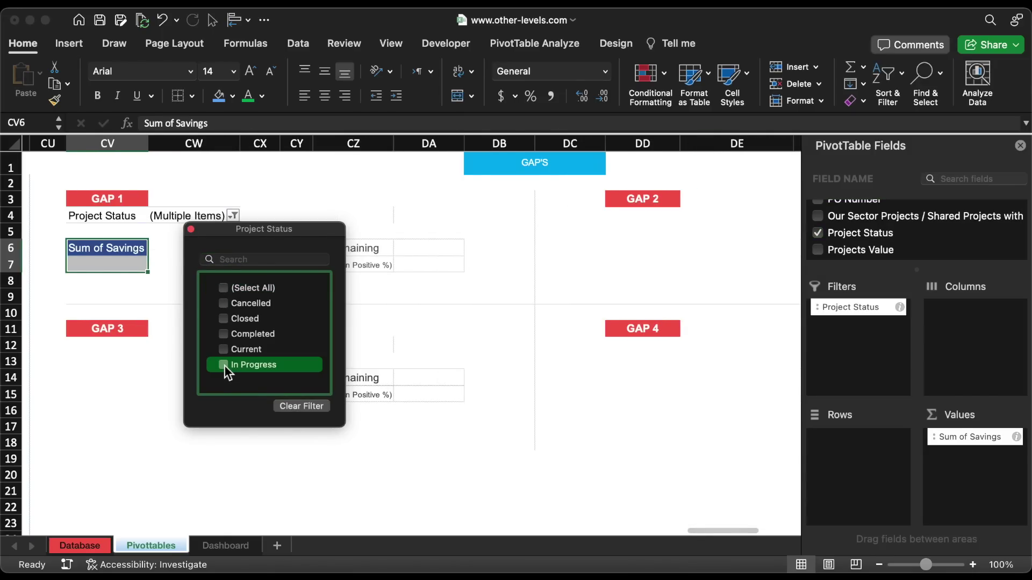
{"action": "left_click", "coordinate": [191, 230]}
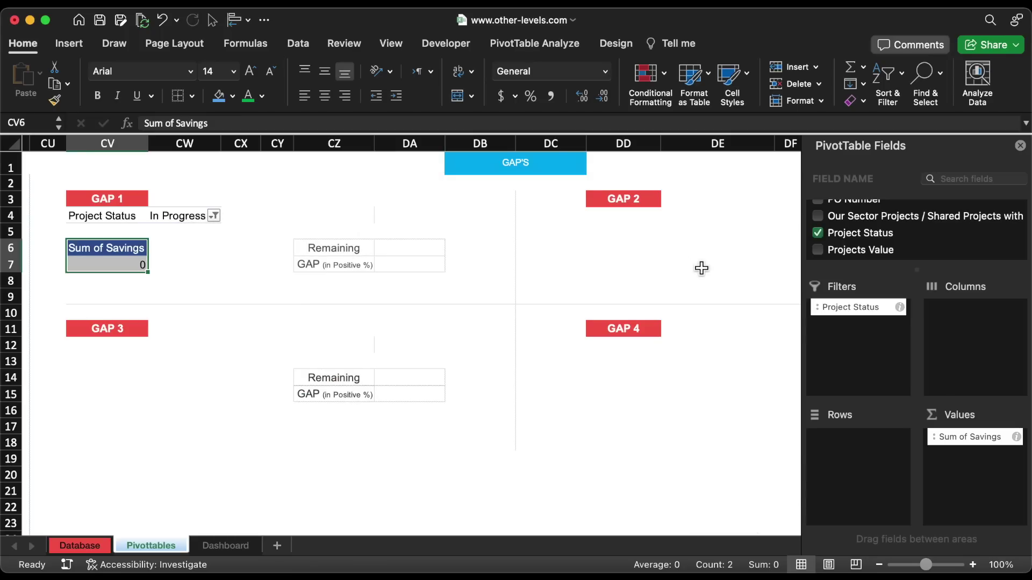
Replace Sum of Savings in the GAP 1 pivot table with the sums of GAP 1 and Projects Value.
{"action": "left_click_drag", "start_coordinate": [974, 440], "coordinate": [691, 427]}
{"action": "scroll", "coordinate": [852, 253], "scroll_direction": "down", "scroll_amount": 2}
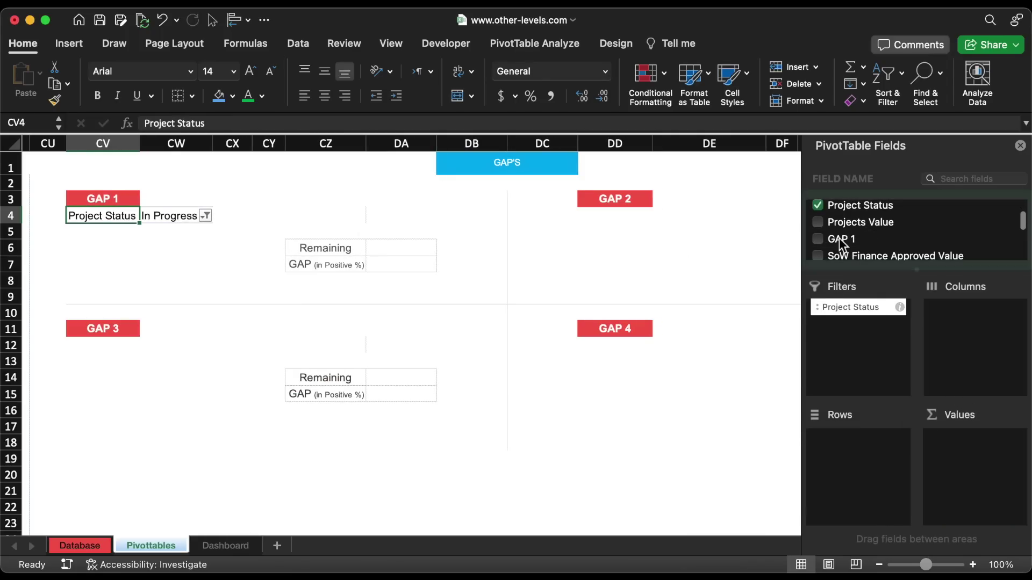
{"action": "left_click_drag", "start_coordinate": [840, 238], "coordinate": [969, 463]}
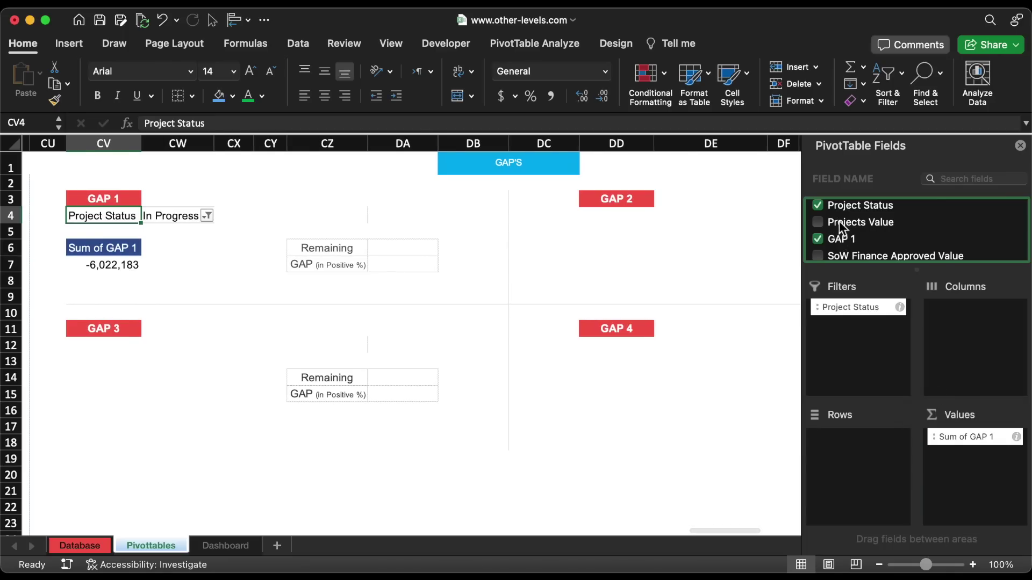
{"action": "left_click_drag", "start_coordinate": [841, 227], "coordinate": [974, 470]}
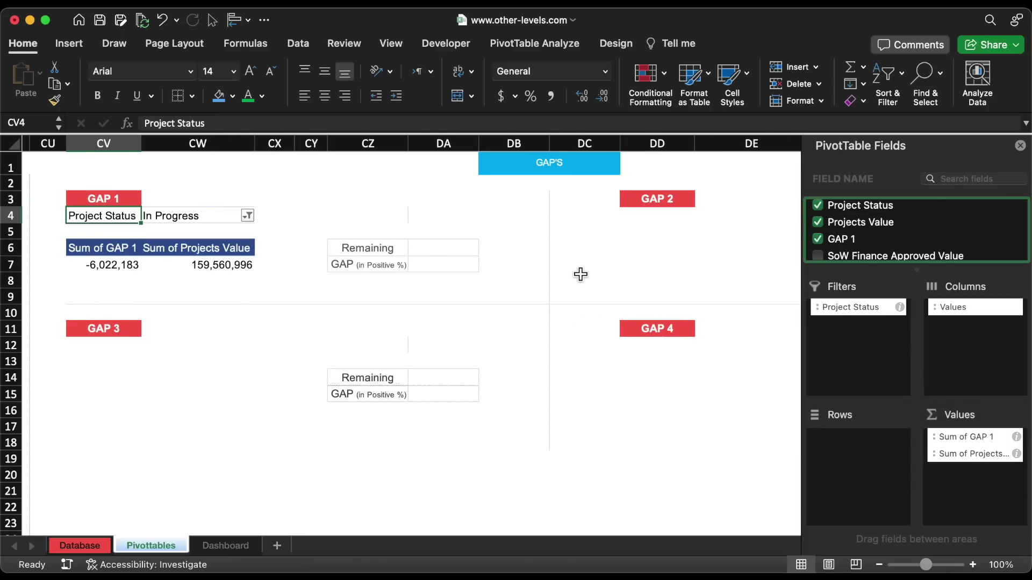
Calculate the GAP 1 percentage in CZ4 by dividing the pivot's Sum of GAP 1 by its Sum of Projects Value.
{"action": "left_click", "coordinate": [398, 219]}
{"action": "type", "text": "="}
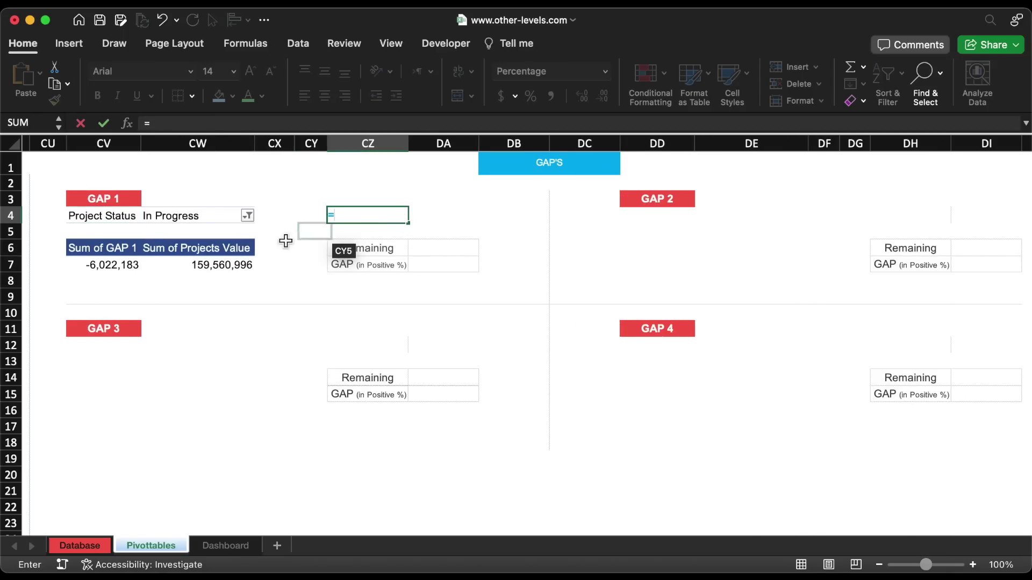
{"action": "left_click", "coordinate": [133, 267]}
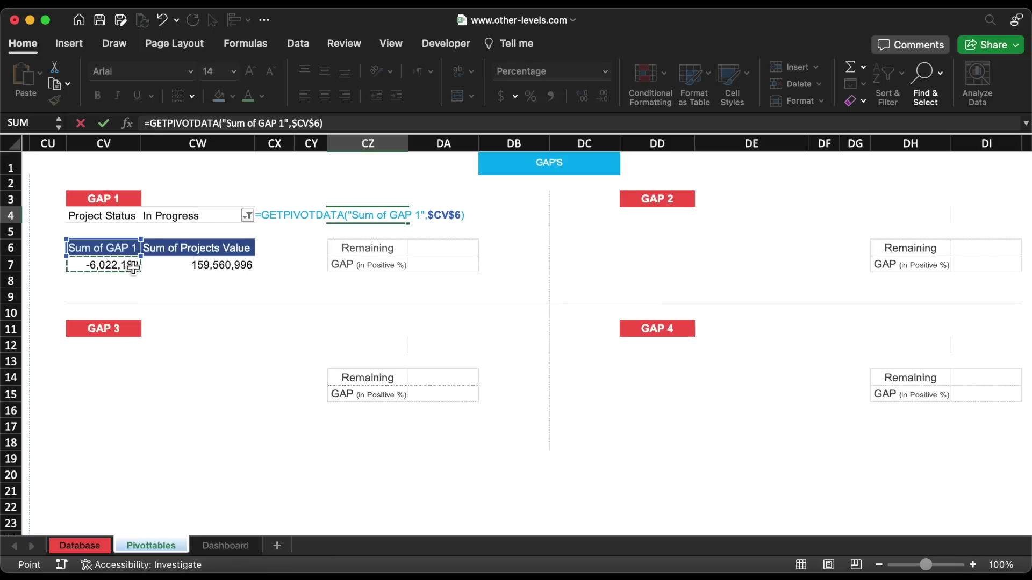
{"action": "type", "text": "/"}
{"action": "left_click", "coordinate": [188, 267]}
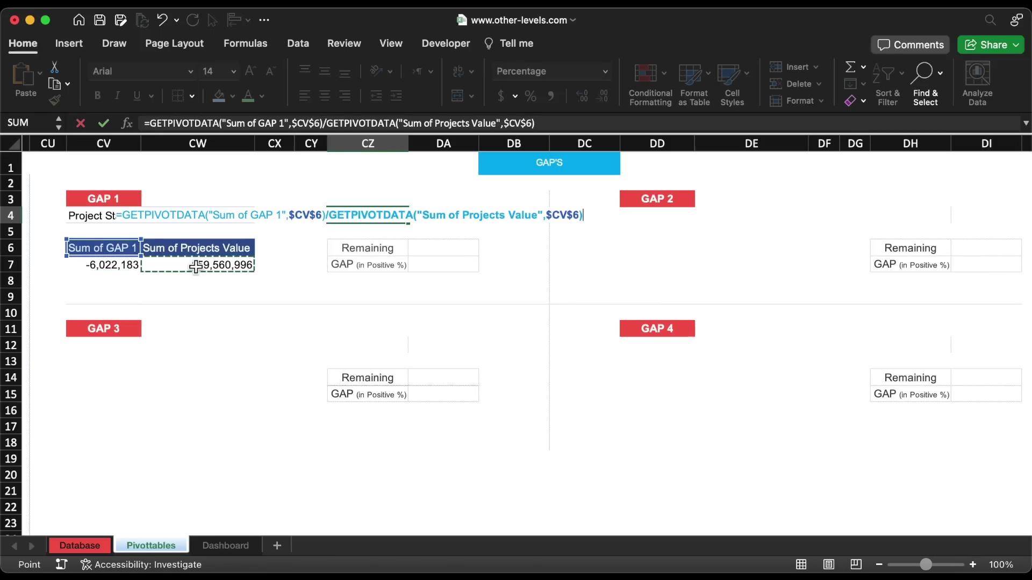
{"action": "key", "text": "Return"}
Link DA4 to the Sum of GAP 1 value in the pivot table.
{"action": "left_click", "coordinate": [435, 213]}
{"action": "type", "text": "="}
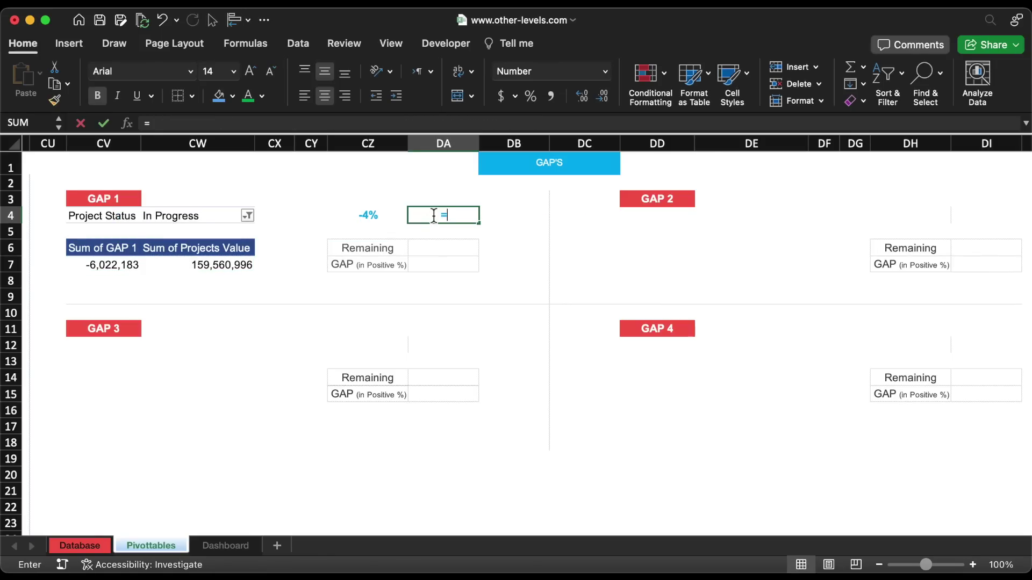
{"action": "left_click", "coordinate": [125, 267]}
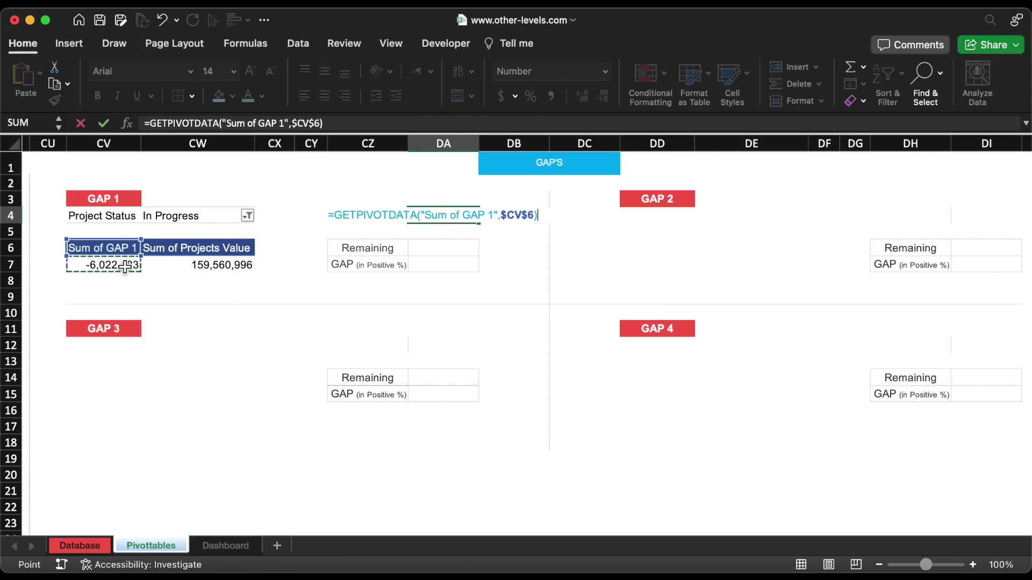
{"action": "key", "text": "Return"}
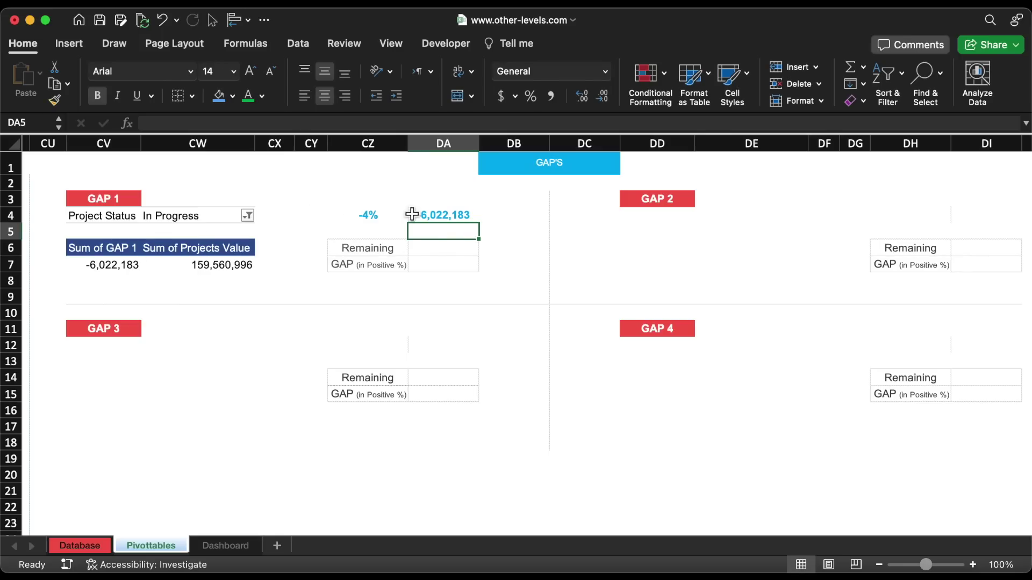
Link the GAP (in Positive %) cell DA7 directly to the percentage in CZ4.
{"action": "left_click", "coordinate": [465, 268]}
{"action": "type", "text": "="}
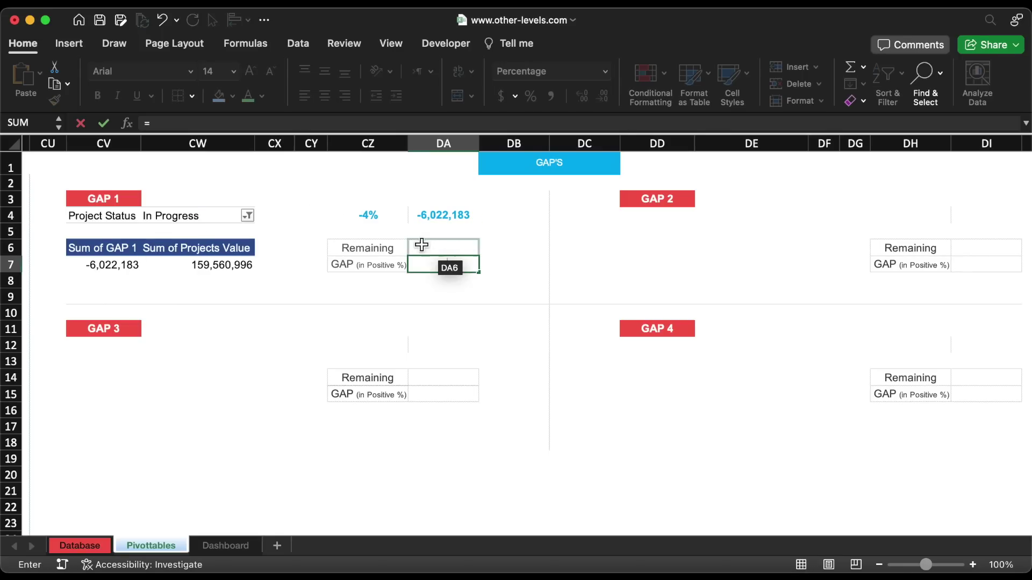
{"action": "left_click", "coordinate": [361, 217]}
{"action": "key", "text": "Return"}
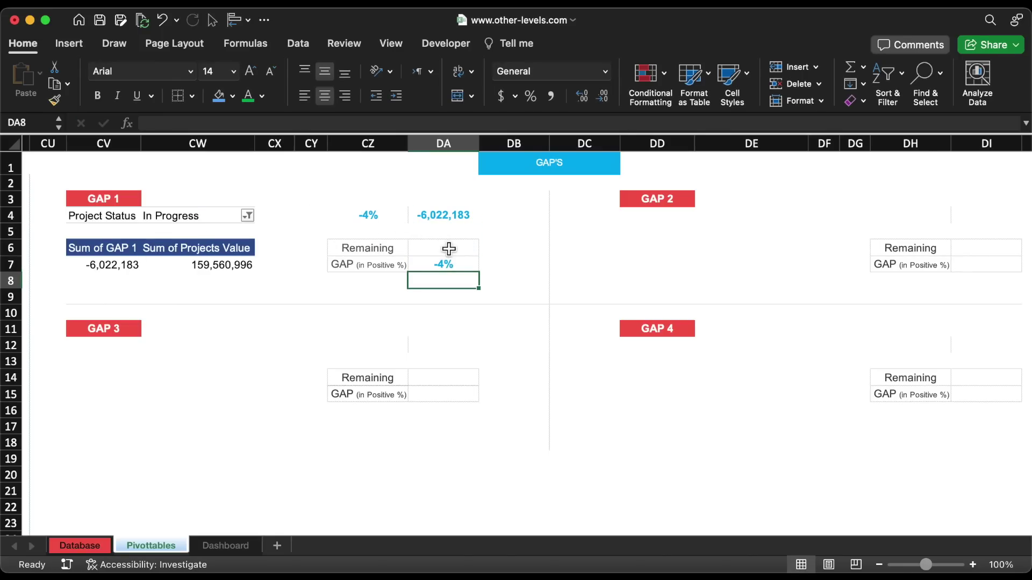
Calculate the Remaining percentage in DA6 with the formula =100%-DA7.
{"action": "left_click", "coordinate": [446, 248]}
{"action": "type", "text": "=100%-"}
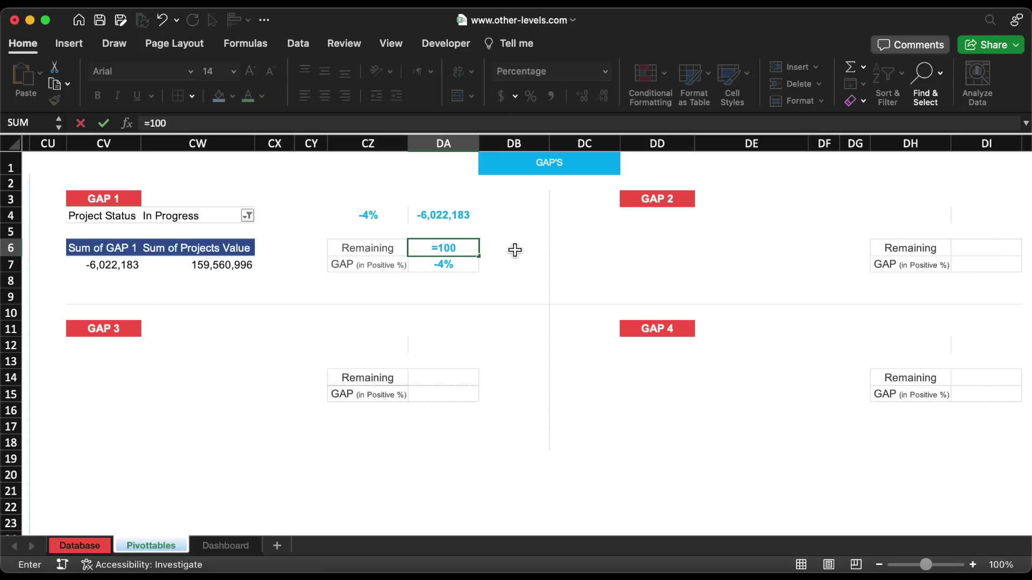
{"action": "left_click", "coordinate": [463, 265]}
{"action": "key", "text": "Return"}
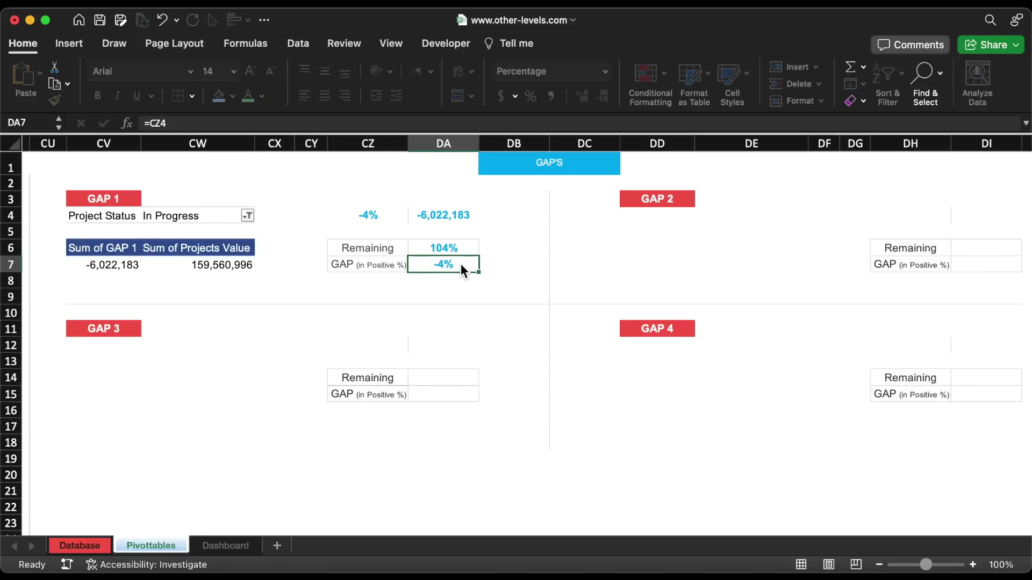
Replace the formula in DA7 with =IF(CZ4<0%,CZ4*-1,CZ4) to express the GAP as a positive percentage.
{"action": "double_click", "coordinate": [469, 268]}
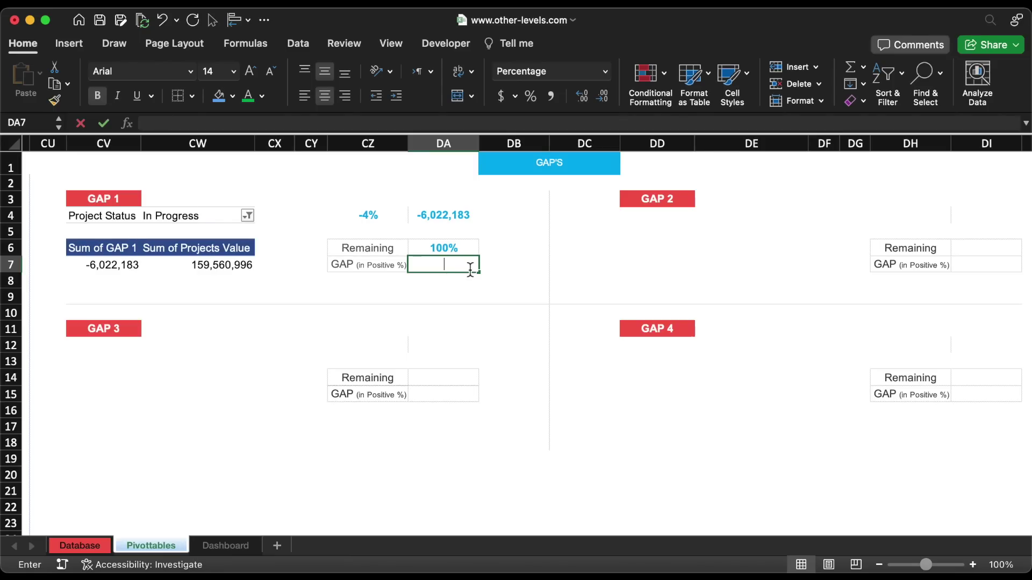
{"action": "type", "text": "=if"}
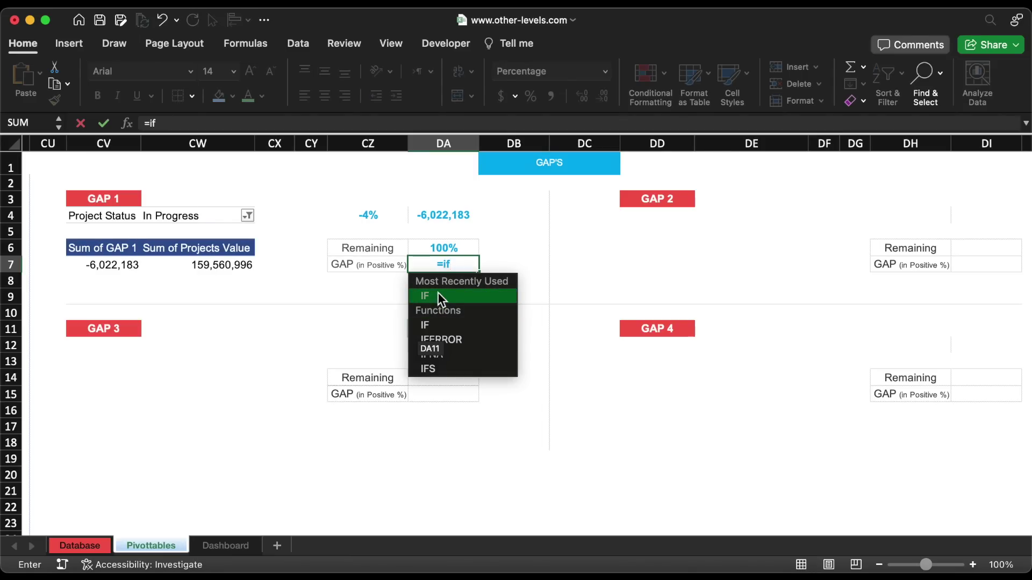
{"action": "double_click", "coordinate": [437, 293]}
{"action": "left_click", "coordinate": [377, 221]}
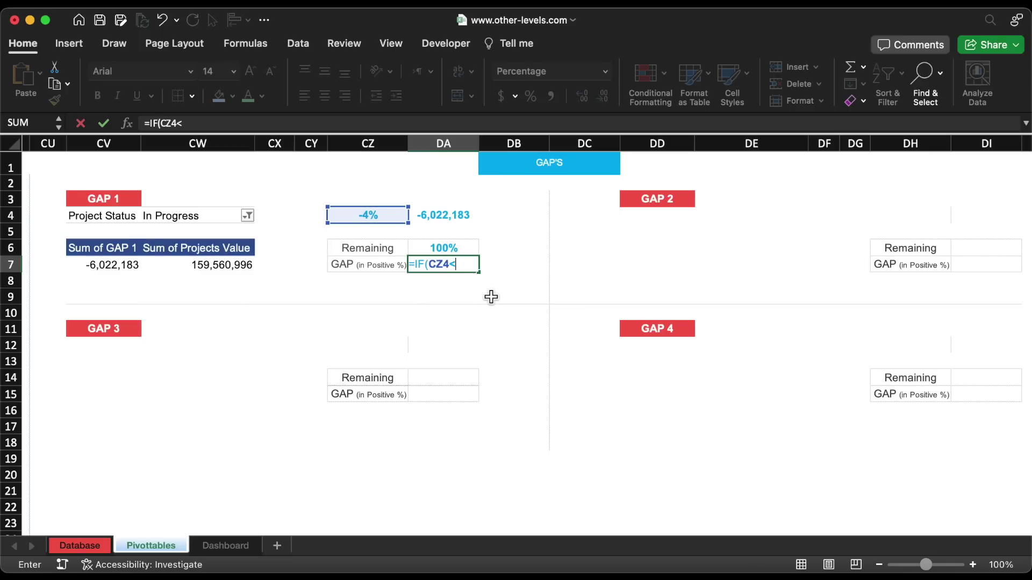
{"action": "left_click", "coordinate": [391, 218]}
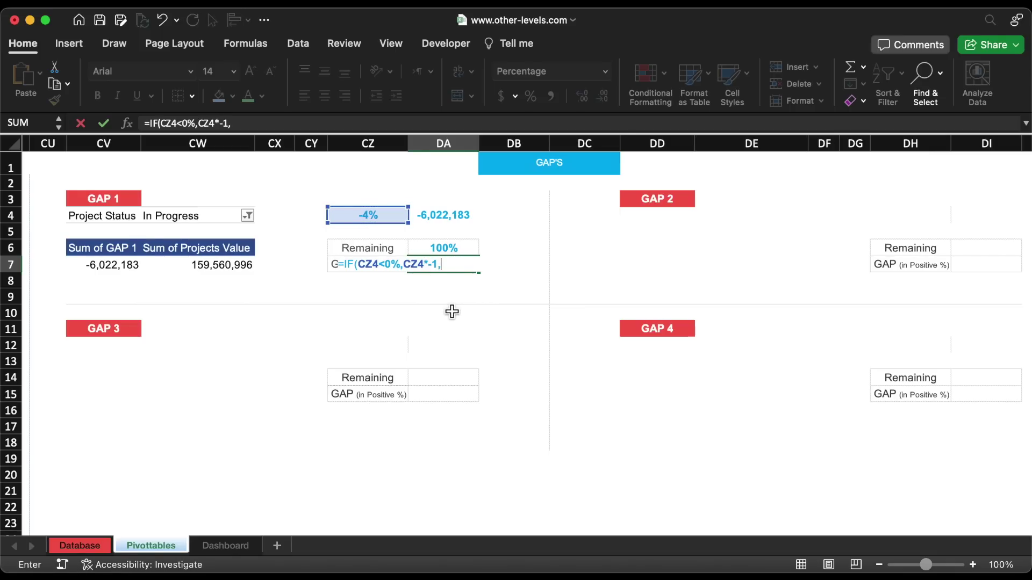
{"action": "left_click", "coordinate": [391, 219]}
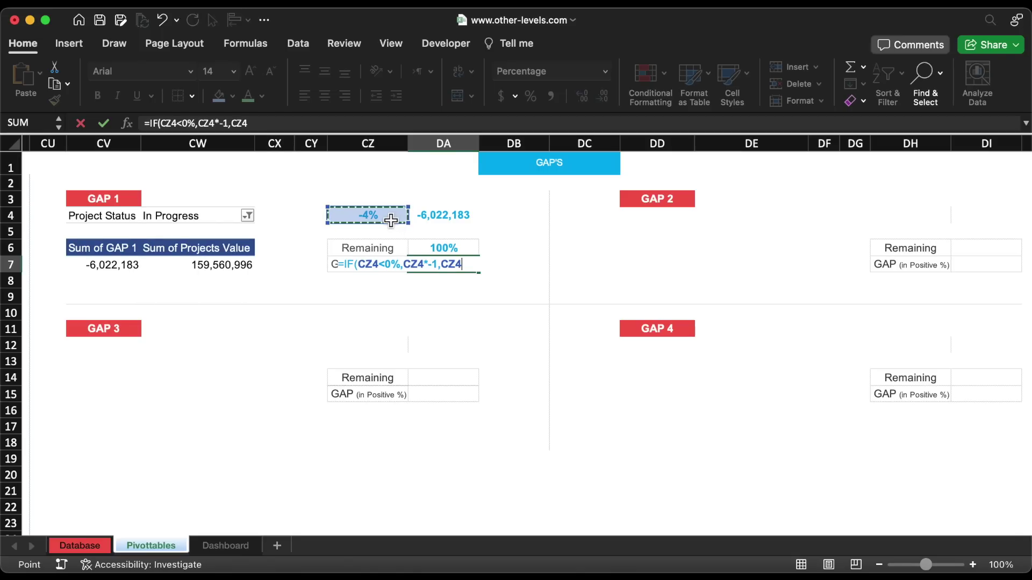
{"action": "type", "text": ")"}
{"action": "key", "text": "Return"}
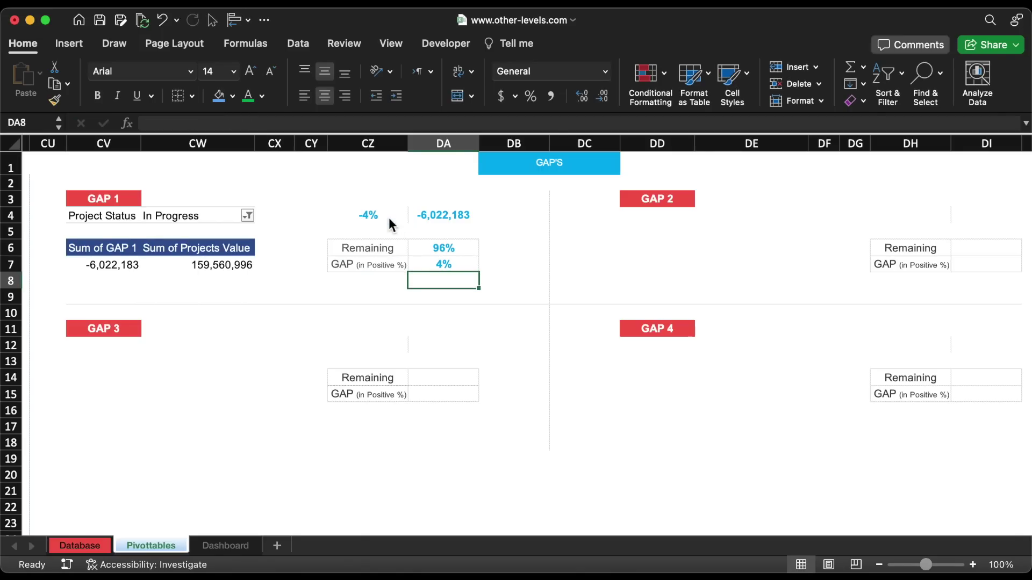
Insert a doughnut chart from the Remaining and GAP cells CZ6:DA7 and place it below the GAP 1 table.
{"action": "left_click_drag", "start_coordinate": [463, 253], "coordinate": [349, 266]}
{"action": "left_click", "coordinate": [70, 44]}
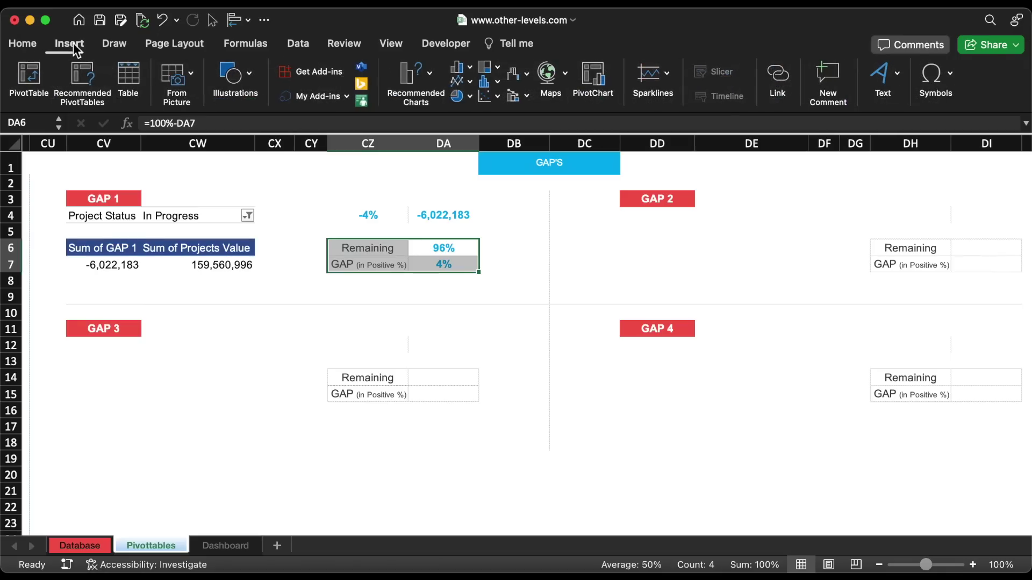
{"action": "left_click", "coordinate": [457, 96]}
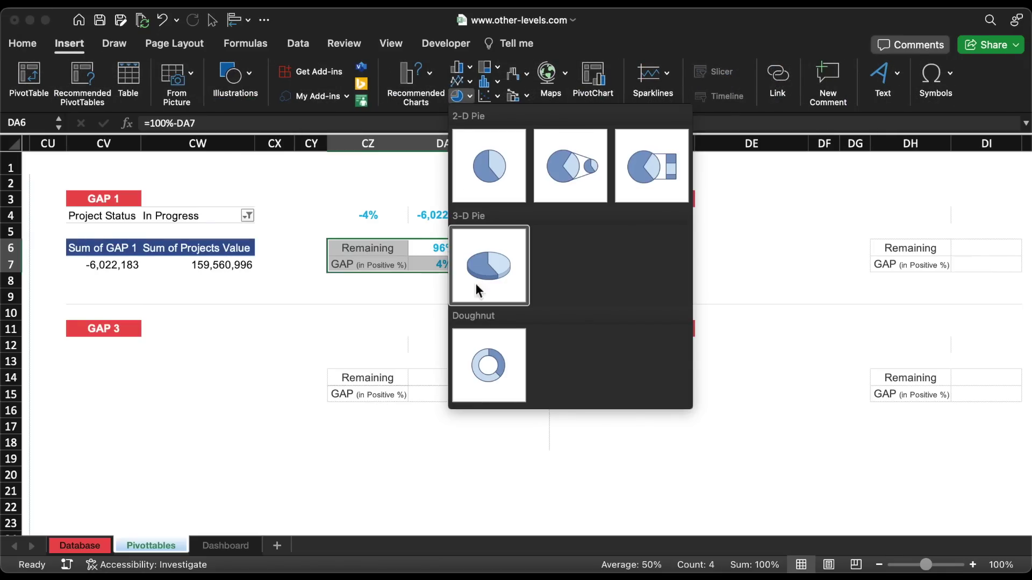
{"action": "left_click", "coordinate": [481, 359]}
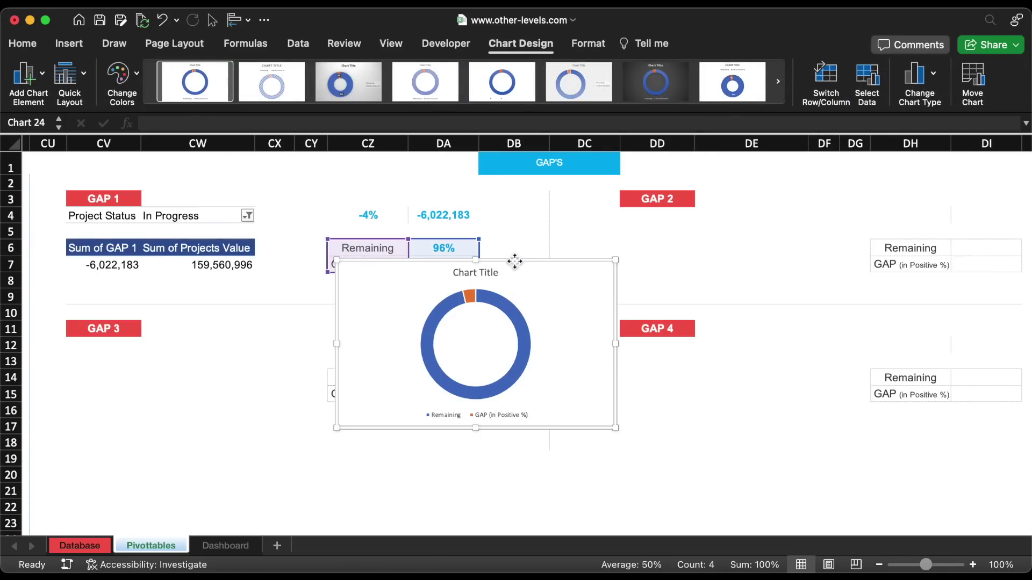
{"action": "left_click_drag", "start_coordinate": [514, 262], "coordinate": [481, 335]}
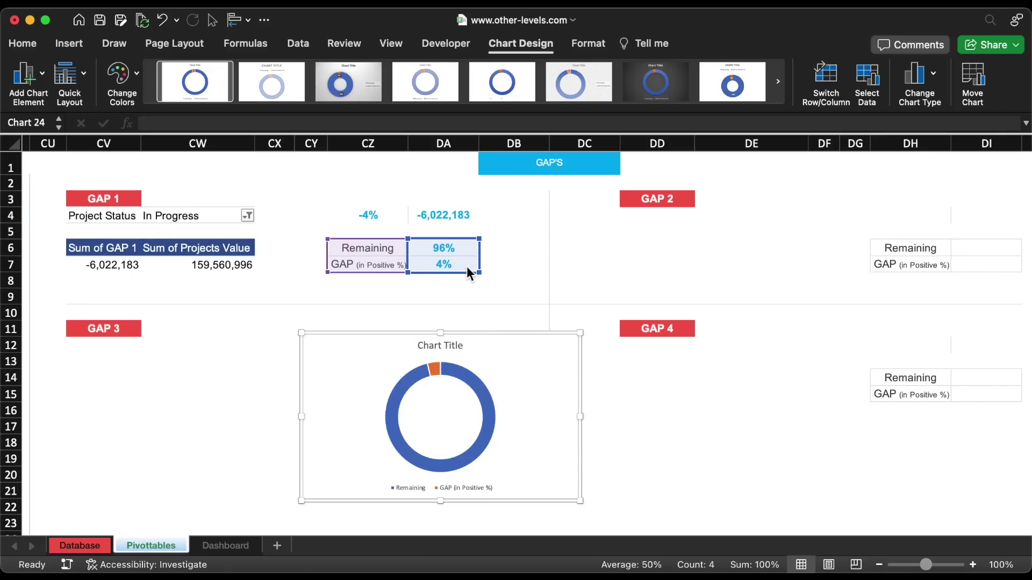
Wrap the IF formula in DA7 in IFERROR with 0 as the fallback value.
{"action": "left_click", "coordinate": [467, 266]}
{"action": "left_click", "coordinate": [148, 123]}
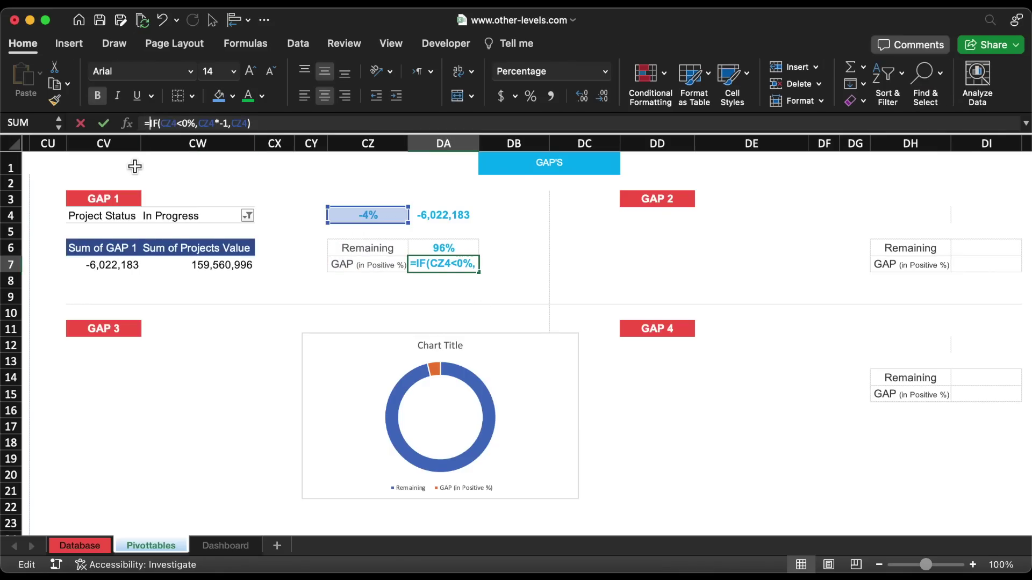
{"action": "type", "text": "IF"}
{"action": "double_click", "coordinate": [156, 196]}
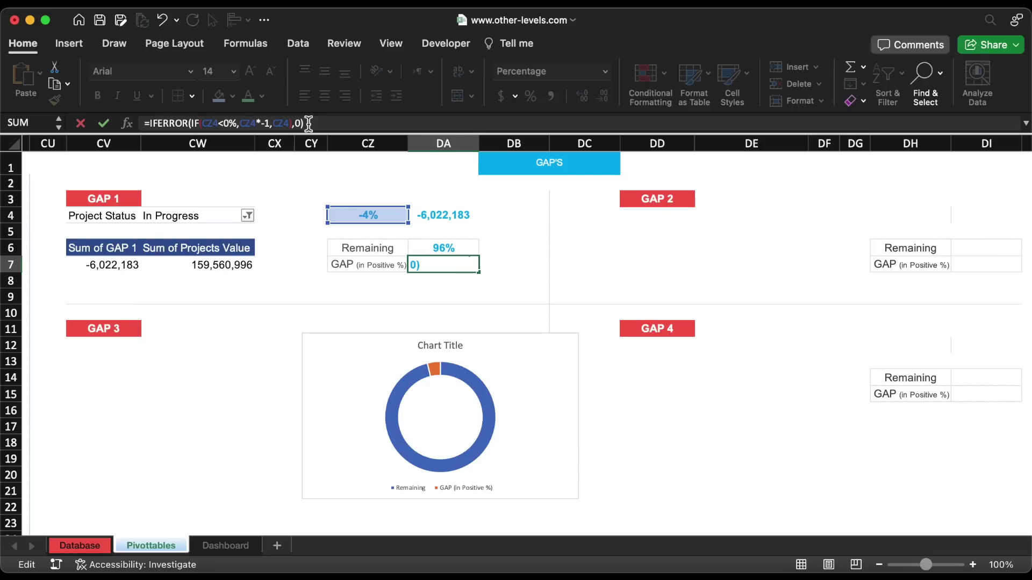
{"action": "key", "text": "Return"}
Copy the GAP 1 pivot table to DD4 in the GAP 2 section and replace its GAP 1 value field with GAP 2.
{"action": "left_click", "coordinate": [111, 221]}
{"action": "key", "text": "super+a"}
{"action": "key", "text": "super+c"}
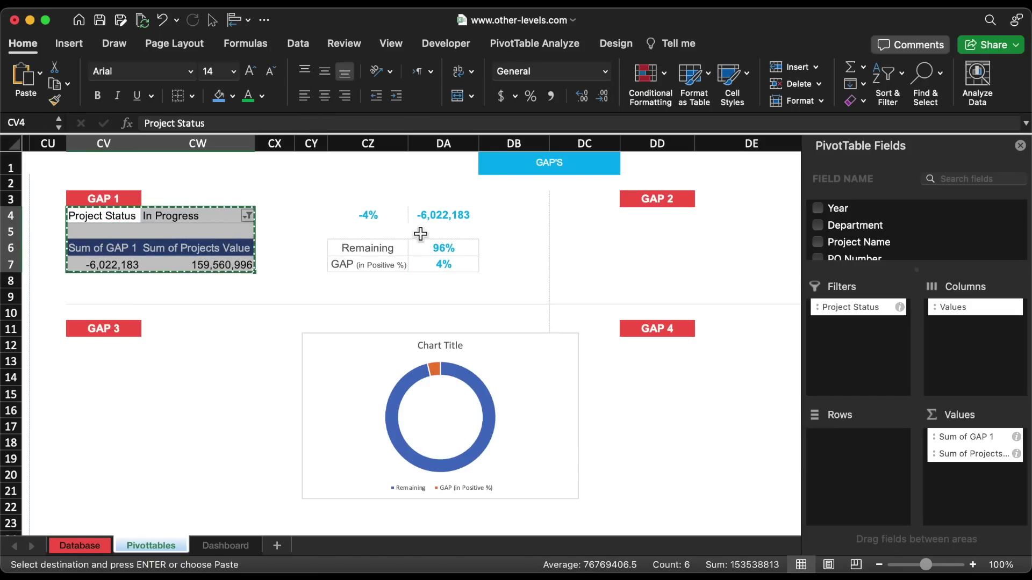
{"action": "left_click", "coordinate": [684, 221]}
{"action": "key", "text": "super+v"}
{"action": "left_click", "coordinate": [819, 209]}
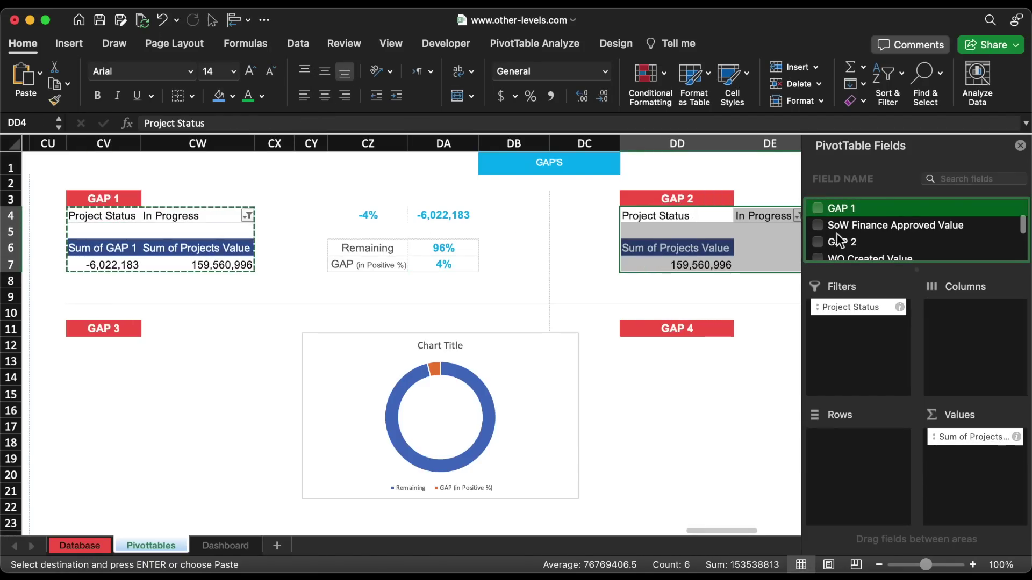
{"action": "left_click_drag", "start_coordinate": [842, 243], "coordinate": [972, 436]}
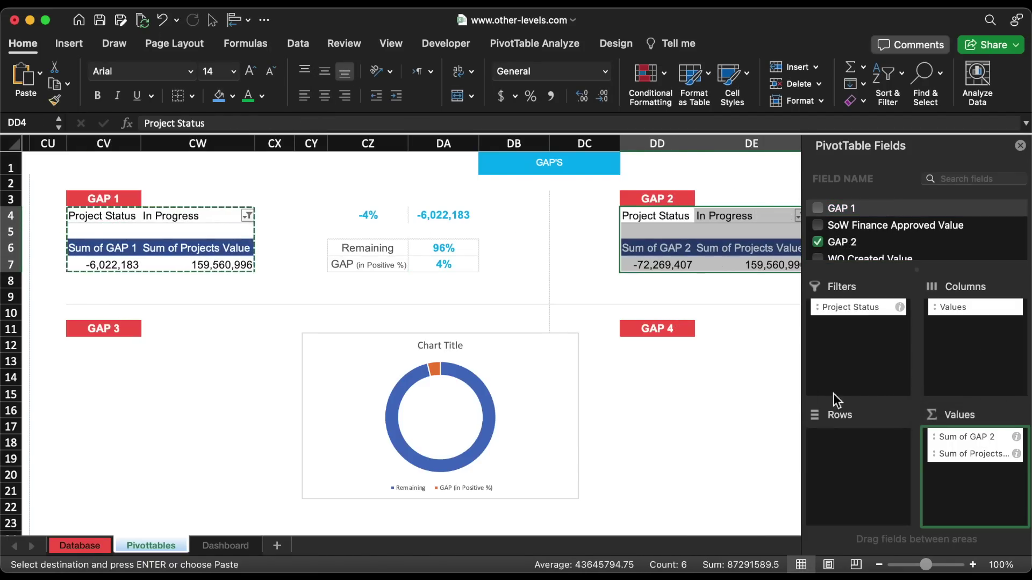
Paste the copied GAP 2 pivot table at CV12 in the GAP 3 section and replace its GAP 2 field with GAP 3.
{"action": "left_click", "coordinate": [114, 346]}
{"action": "key", "text": "super+v"}
{"action": "scroll", "coordinate": [860, 231], "scroll_direction": "down", "scroll_amount": 3}
{"action": "left_click", "coordinate": [817, 222]}
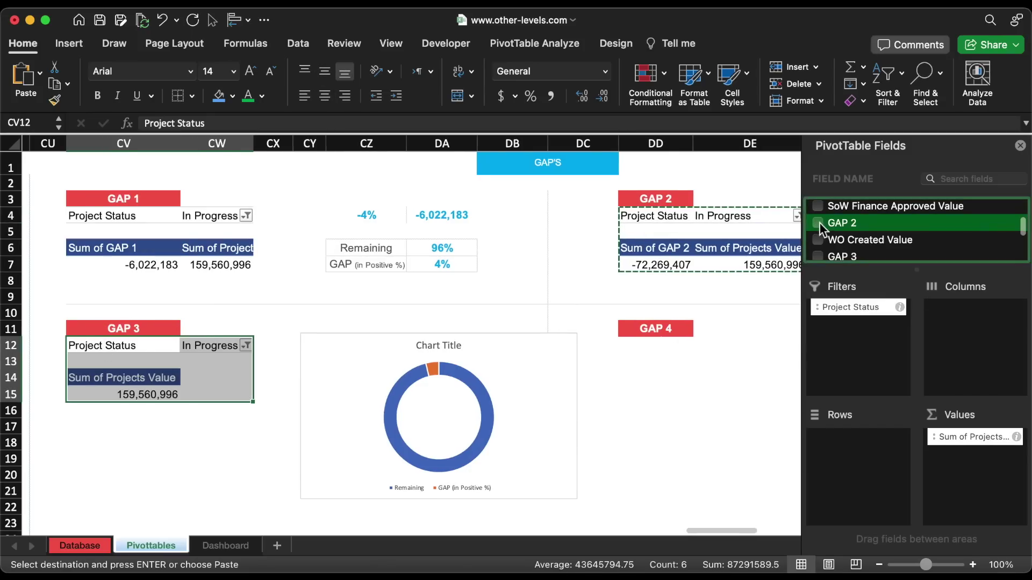
{"action": "scroll", "coordinate": [865, 246], "scroll_direction": "down", "scroll_amount": 1}
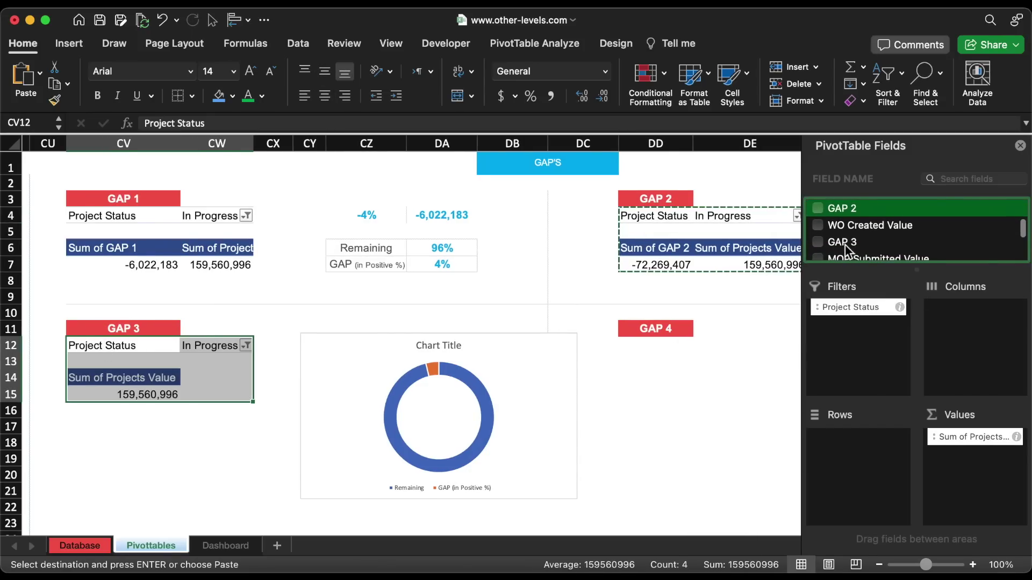
{"action": "left_click", "coordinate": [817, 242]}
Copy the GAP 3 pivot table to DD12 in the GAP 4 section and replace its GAP 3 value field with GAP 4.
{"action": "key", "text": "super+c"}
{"action": "scroll", "coordinate": [569, 353], "scroll_direction": "right", "scroll_amount": 2}
{"action": "left_click", "coordinate": [572, 347]}
{"action": "key", "text": "super+v"}
{"action": "scroll", "coordinate": [820, 227], "scroll_direction": "down", "scroll_amount": 1}
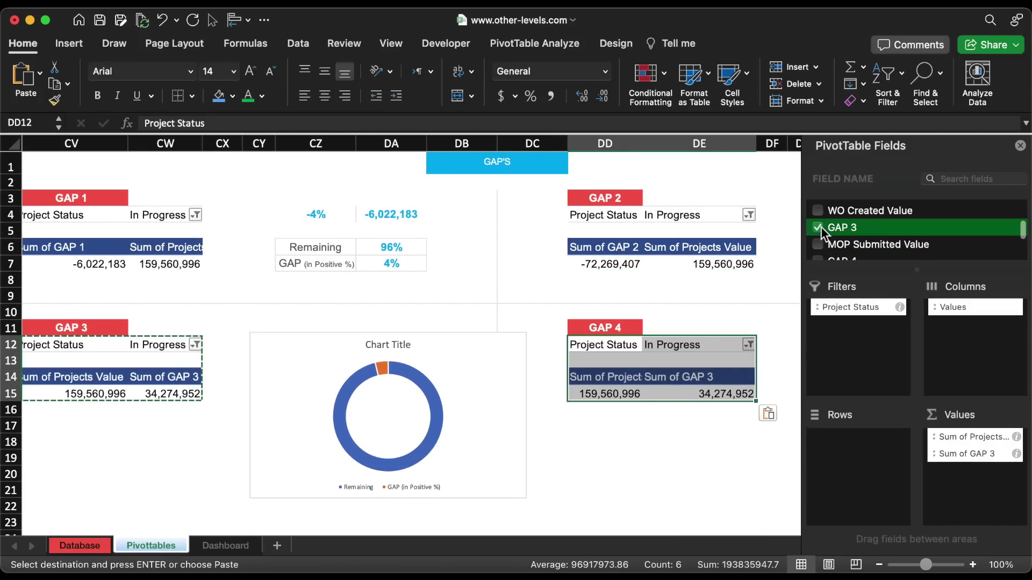
{"action": "left_click", "coordinate": [817, 228]}
{"action": "scroll", "coordinate": [862, 231], "scroll_direction": "down", "scroll_amount": 1}
{"action": "left_click_drag", "start_coordinate": [847, 248], "coordinate": [928, 430]}
Calculate the GAP 2 percentage in DH4 by dividing Sum of GAP 2 by Sum of Projects Value.
{"action": "left_click", "coordinate": [866, 214]}
{"action": "type", "text": "="}
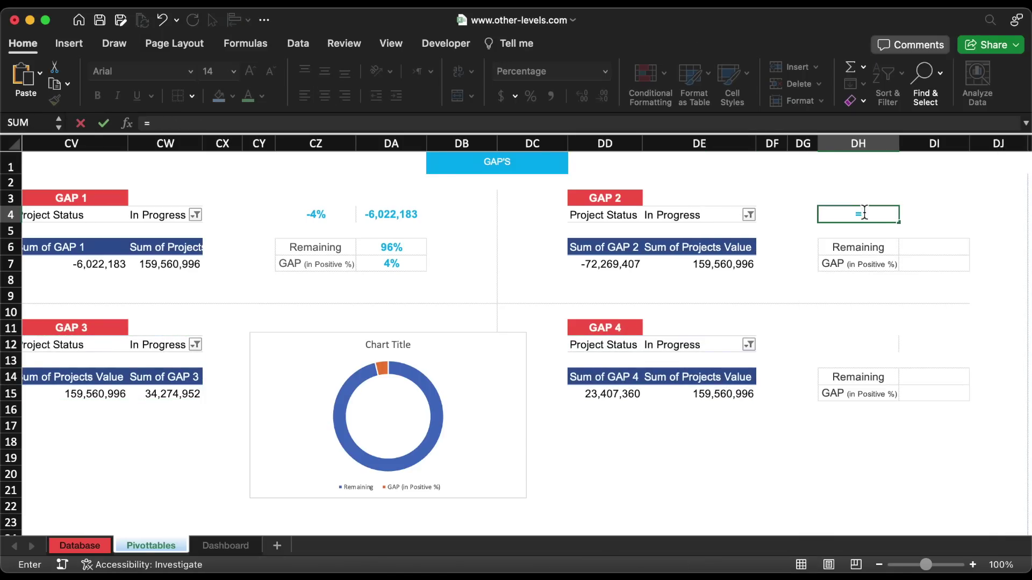
{"action": "left_click", "coordinate": [619, 265]}
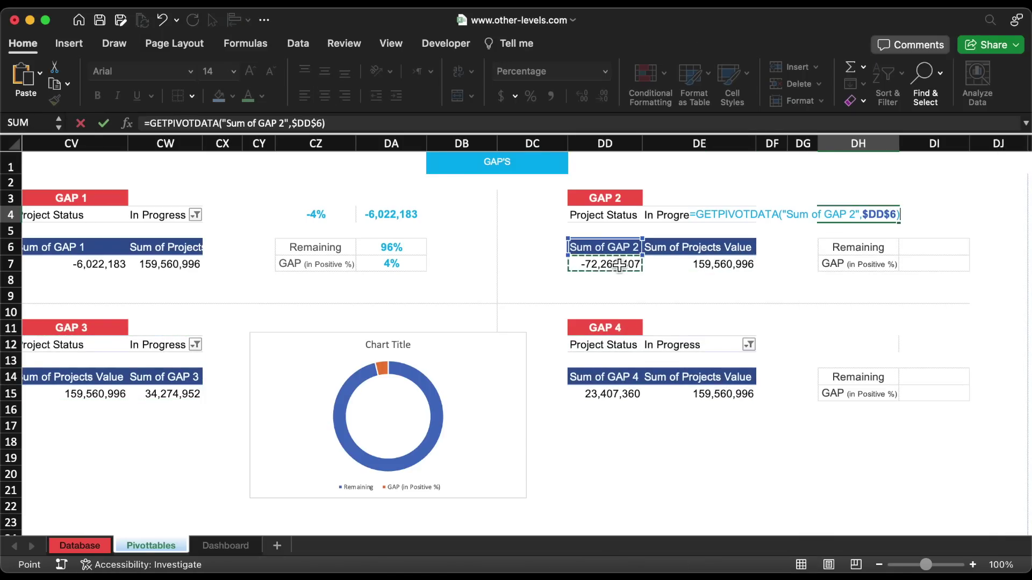
{"action": "left_click", "coordinate": [732, 267]}
{"action": "key", "text": "Return"}
Reference the Sum of GAP 2 value from DD7 in cell DI4.
{"action": "left_click", "coordinate": [935, 215]}
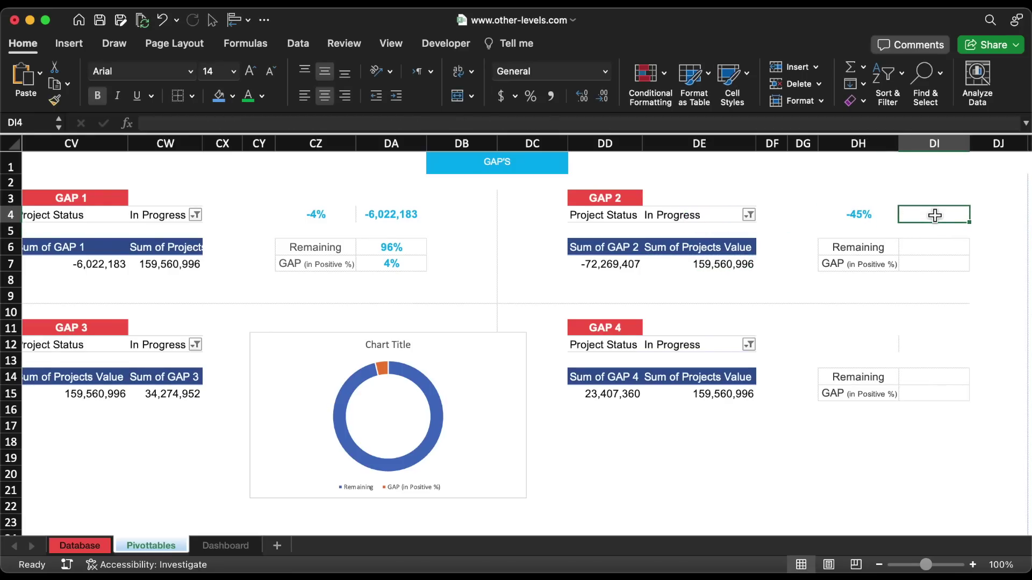
{"action": "type", "text": "="}
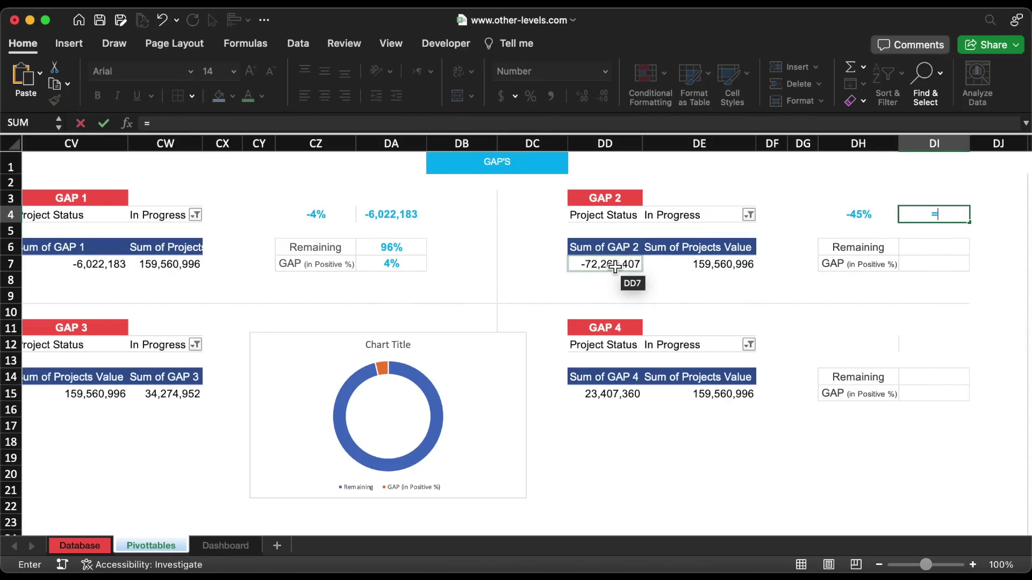
{"action": "left_click", "coordinate": [614, 265]}
{"action": "key", "text": "Return"}
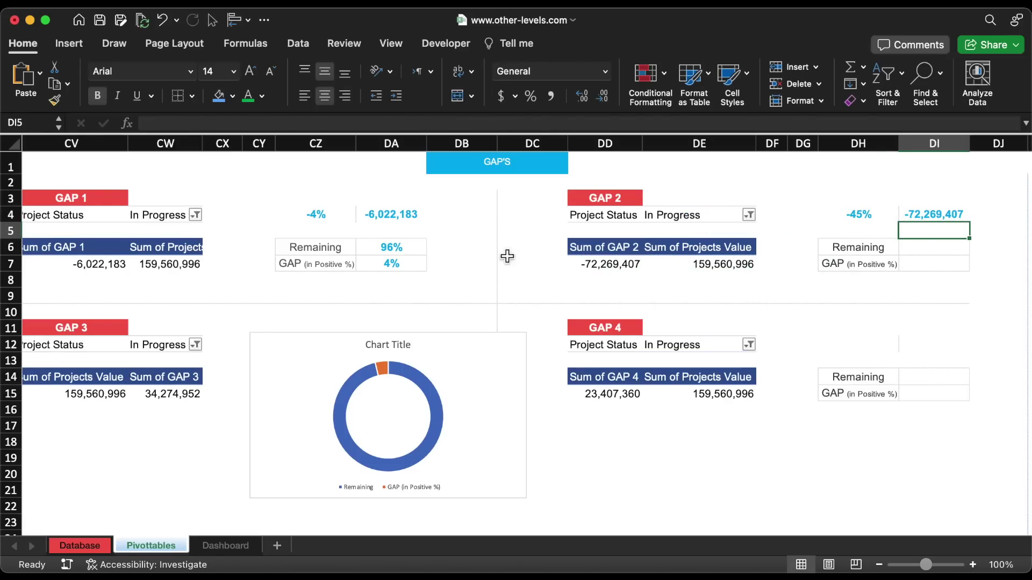
Copy the Remaining and GAP formulas from DA6:DA7 into the matching cells of GAP 2, GAP 4 and GAP 3, moving the chart aside.
{"action": "left_click_drag", "start_coordinate": [401, 247], "coordinate": [405, 262]}
{"action": "key", "text": "cmd+c"}
{"action": "left_click", "coordinate": [934, 247]}
{"action": "key", "text": "cmd+v"}
{"action": "left_click", "coordinate": [924, 376]}
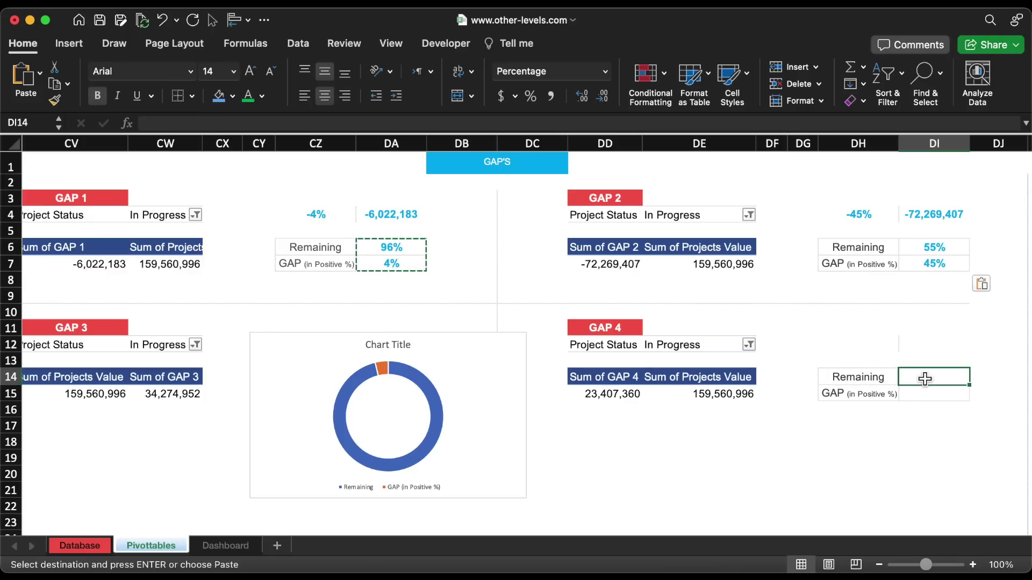
{"action": "key", "text": "cmd+v"}
{"action": "left_click_drag", "start_coordinate": [341, 341], "coordinate": [537, 352]}
{"action": "left_click", "coordinate": [391, 376]}
{"action": "key", "text": "cmd+v"}
Calculate the GAP 3 percentage in CZ12 by dividing Sum of GAP 3 by Sum of Projects Value.
{"action": "left_click", "coordinate": [315, 343]}
{"action": "type", "text": "="}
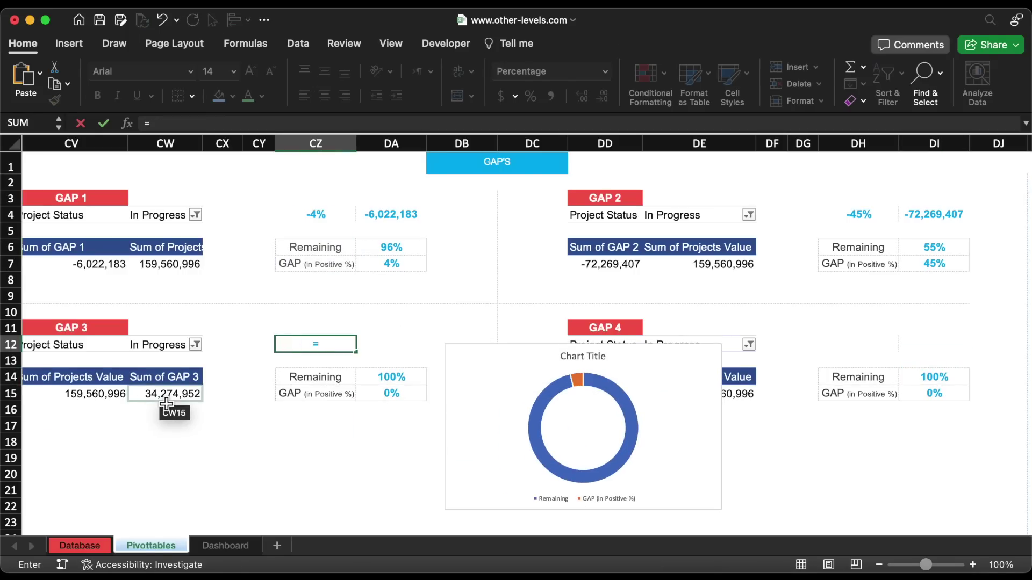
{"action": "left_click", "coordinate": [165, 401]}
{"action": "type", "text": "/"}
{"action": "left_click", "coordinate": [83, 394]}
{"action": "key", "text": "Return"}
Reference the Sum of GAP 3 value in DA12 and move the doughnut chart below the GAP 3 section.
{"action": "left_click", "coordinate": [391, 344]}
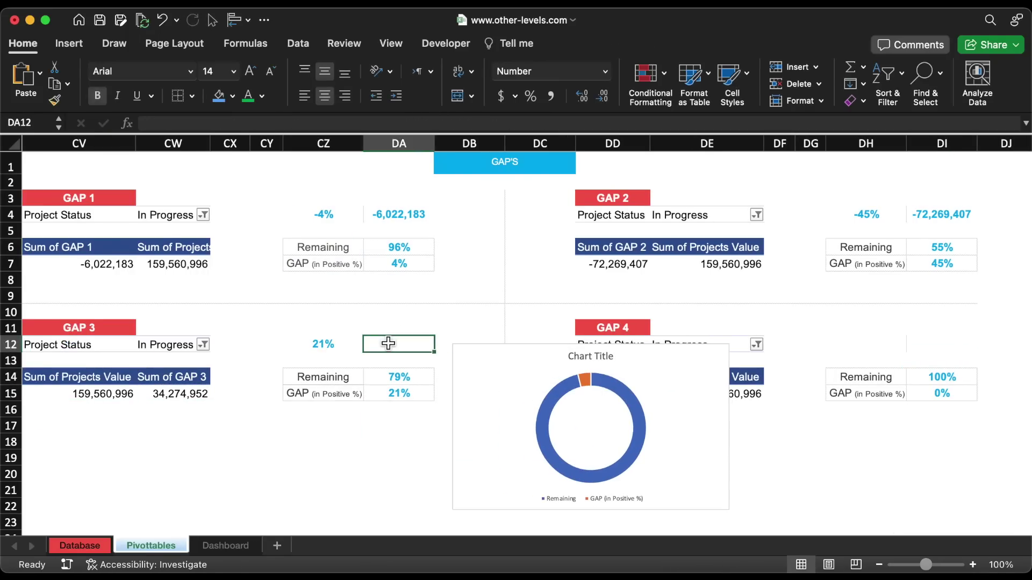
{"action": "type", "text": "="}
{"action": "left_click", "coordinate": [203, 396]}
{"action": "key", "text": "Return"}
{"action": "left_click_drag", "start_coordinate": [668, 379], "coordinate": [395, 448]}
Calculate the GAP 4 percentage in DH12 by dividing Sum of GAP 4 by Sum of Projects Value.
{"action": "left_click", "coordinate": [866, 343]}
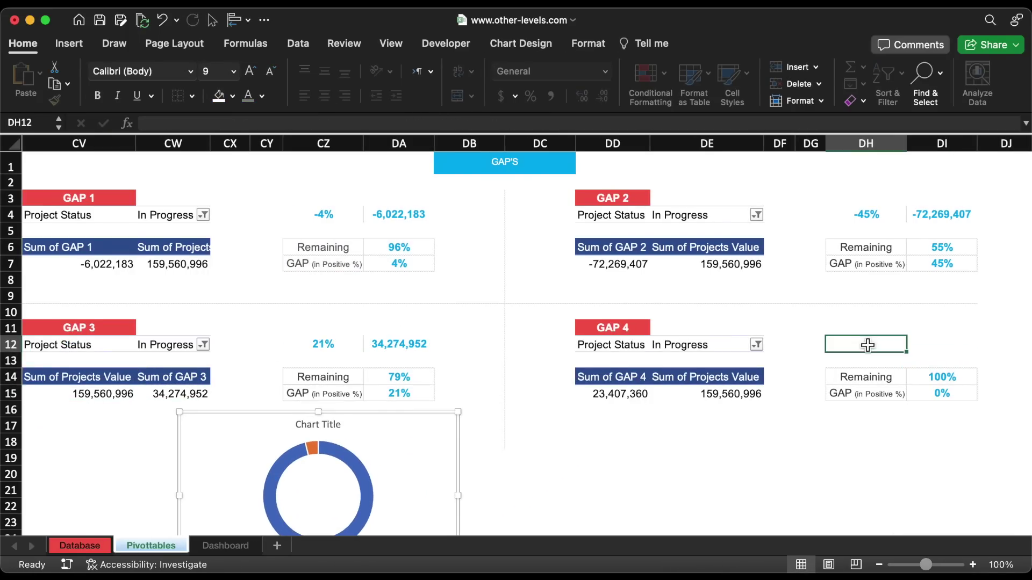
{"action": "type", "text": "="}
{"action": "left_click", "coordinate": [640, 393]}
{"action": "type", "text": "/"}
{"action": "left_click", "coordinate": [731, 394]}
{"action": "key", "text": "Return"}
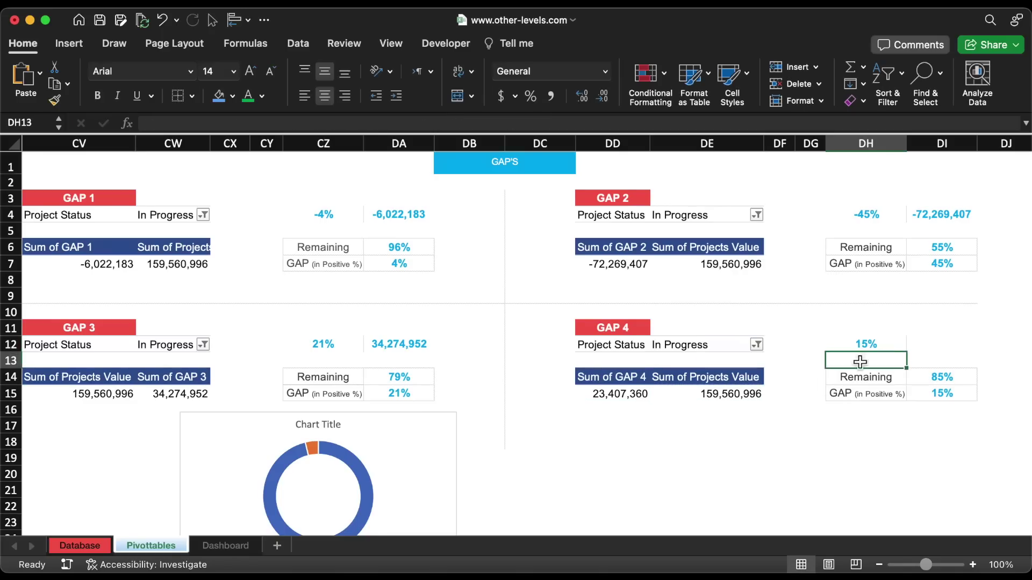
Reference the Sum of GAP 4 value from DD15 in cell DI12.
{"action": "left_click", "coordinate": [942, 344]}
{"action": "type", "text": "="}
{"action": "left_click", "coordinate": [640, 395]}
{"action": "key", "text": "Return"}
Insert a doughnut chart from DH6:DI7, title it GAP 2 and place it over the GAP 2 section.
{"action": "left_click_drag", "start_coordinate": [860, 248], "coordinate": [942, 263]}
{"action": "left_click", "coordinate": [69, 43]}
{"action": "left_click", "coordinate": [463, 67]}
{"action": "left_click", "coordinate": [490, 359]}
{"action": "left_click_drag", "start_coordinate": [557, 263], "coordinate": [721, 358]}
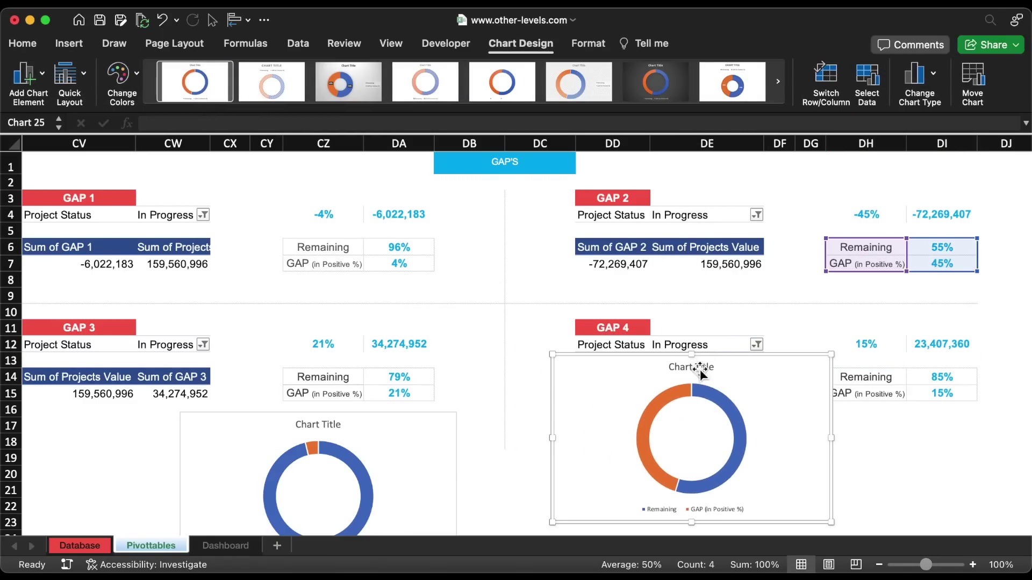
{"action": "triple_click", "coordinate": [700, 366]}
{"action": "type", "text": "GAP 2"}
{"action": "left_click", "coordinate": [656, 524]}
{"action": "left_click_drag", "start_coordinate": [656, 524], "coordinate": [694, 345]}
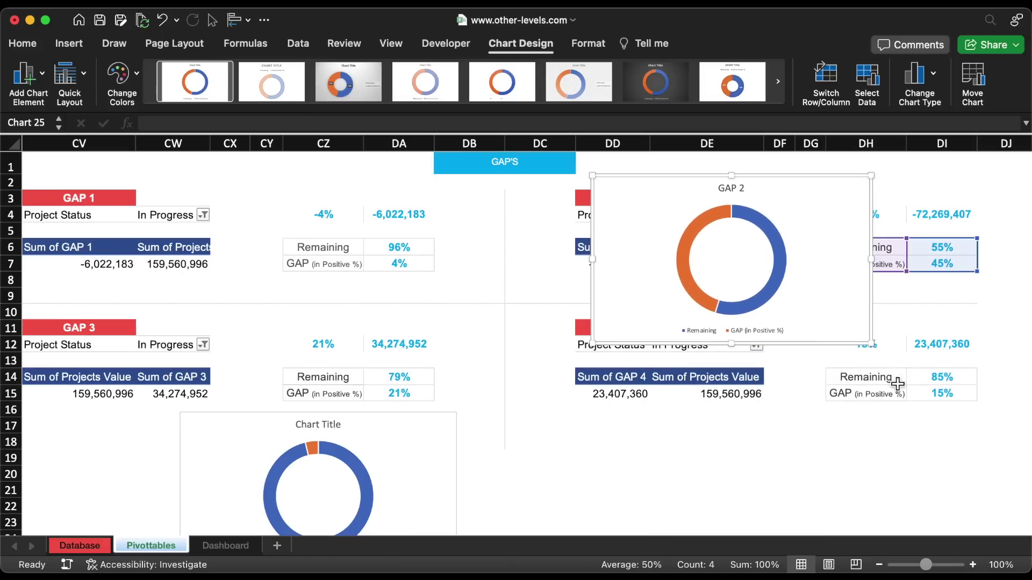
Insert a doughnut chart from DH14:DI15, title it GAP 4 and place it over the GAP 4 section.
{"action": "left_click_drag", "start_coordinate": [941, 376], "coordinate": [866, 393]}
{"action": "left_click", "coordinate": [69, 43]}
{"action": "left_click", "coordinate": [459, 96]}
{"action": "left_click", "coordinate": [499, 387]}
{"action": "triple_click", "coordinate": [527, 273]}
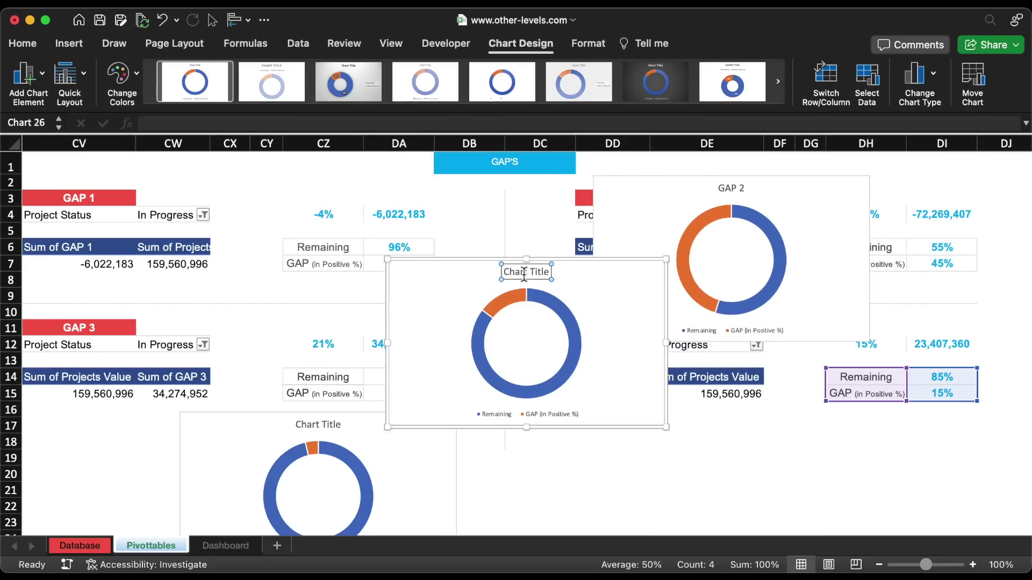
{"action": "type", "text": "GAP 4"}
{"action": "left_click_drag", "start_coordinate": [494, 263], "coordinate": [815, 365]}
Move the first doughnut over the GAP 1 section, and insert a doughnut from CZ14:DA15 titled GAP 3 over the GAP 3 section.
{"action": "left_click_drag", "start_coordinate": [424, 417], "coordinate": [434, 155]}
{"action": "left_click_drag", "start_coordinate": [322, 377], "coordinate": [398, 394]}
{"action": "left_click", "coordinate": [69, 43]}
{"action": "left_click", "coordinate": [458, 96]}
{"action": "left_click", "coordinate": [482, 360]}
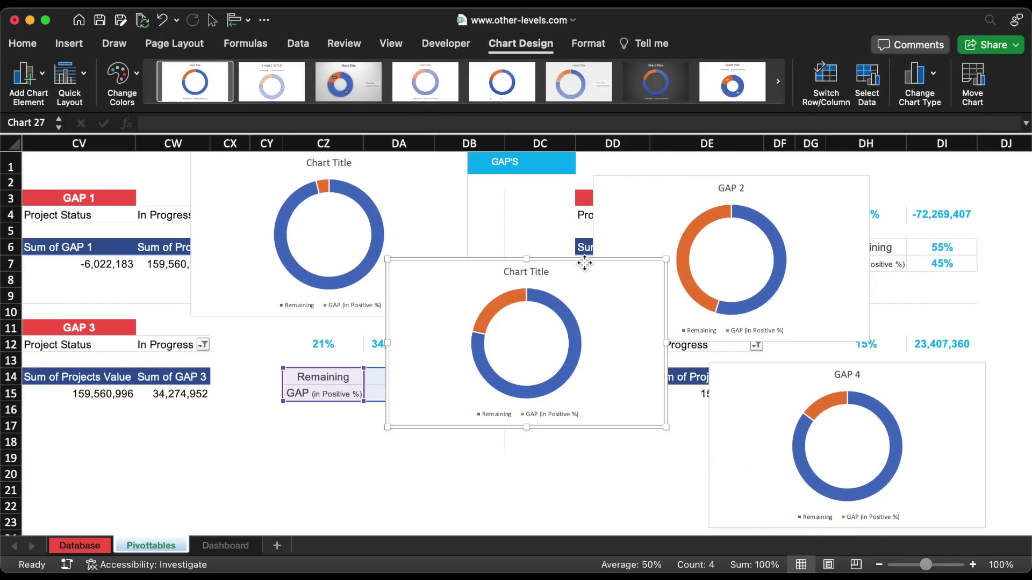
{"action": "left_click_drag", "start_coordinate": [519, 271], "coordinate": [359, 376]}
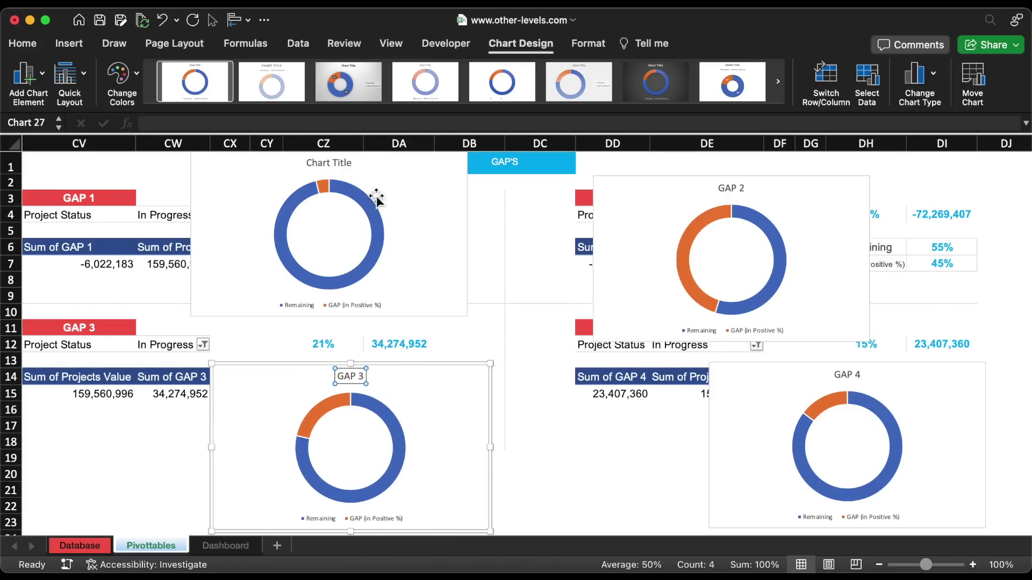
Title the first doughnut GAP 1 and move all four GAP charts to an empty area of the Dashboard sheet.
{"action": "triple_click", "coordinate": [335, 162]}
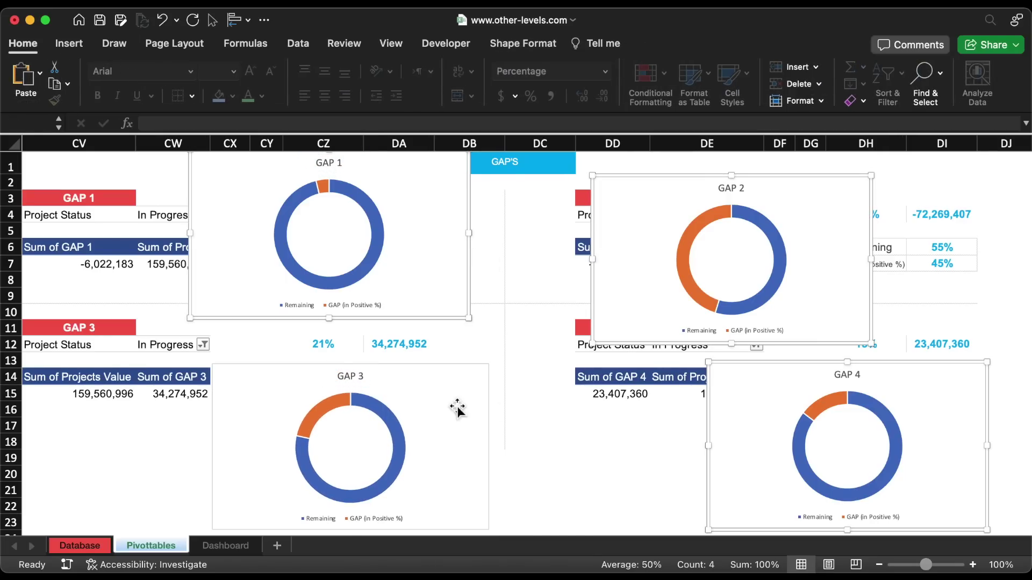
{"action": "left_click", "coordinate": [225, 545]}
{"action": "scroll", "coordinate": [629, 263], "scroll_direction": "up", "scroll_amount": 3}
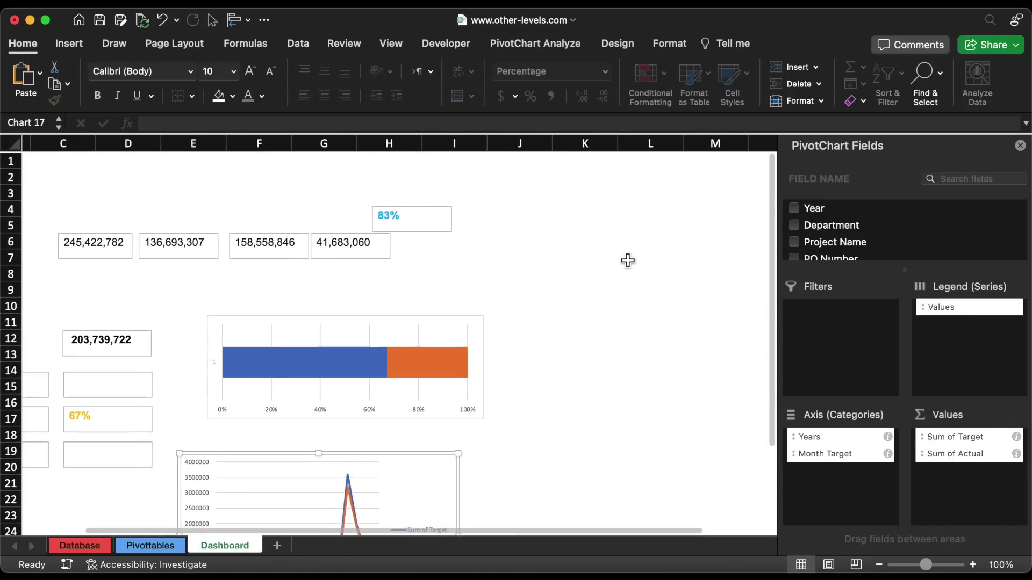
{"action": "left_click", "coordinate": [555, 203]}
{"action": "key", "text": "ctrl+v"}
{"action": "scroll", "coordinate": [512, 281], "scroll_direction": "left", "scroll_amount": 2}
{"action": "left_click", "coordinate": [160, 546]}
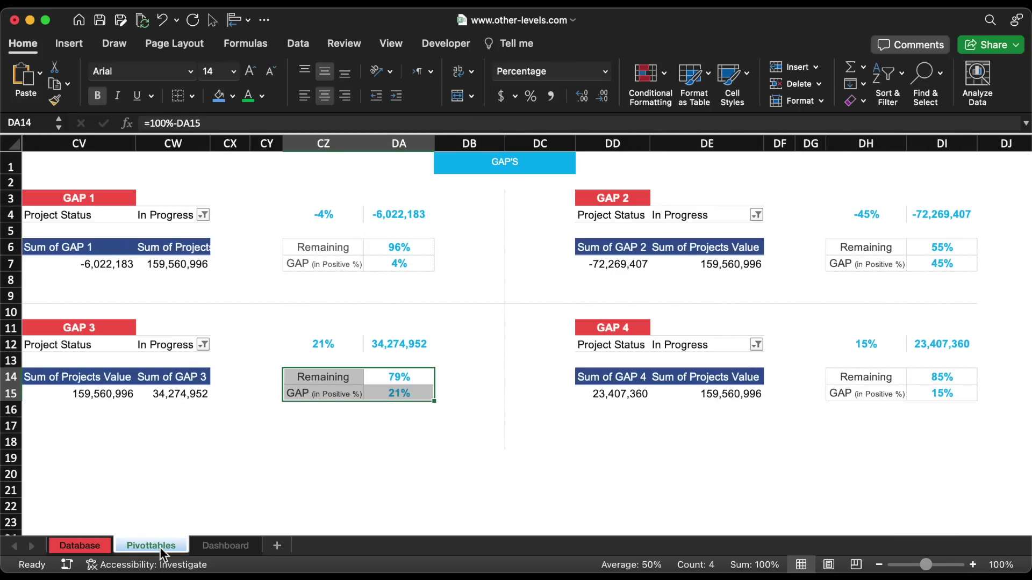
{"action": "left_click", "coordinate": [225, 545]}
{"action": "scroll", "coordinate": [527, 285], "scroll_direction": "right", "scroll_amount": 6}
{"action": "left_click", "coordinate": [615, 229]}
{"action": "scroll", "coordinate": [645, 229], "scroll_direction": "right", "scroll_amount": 1}
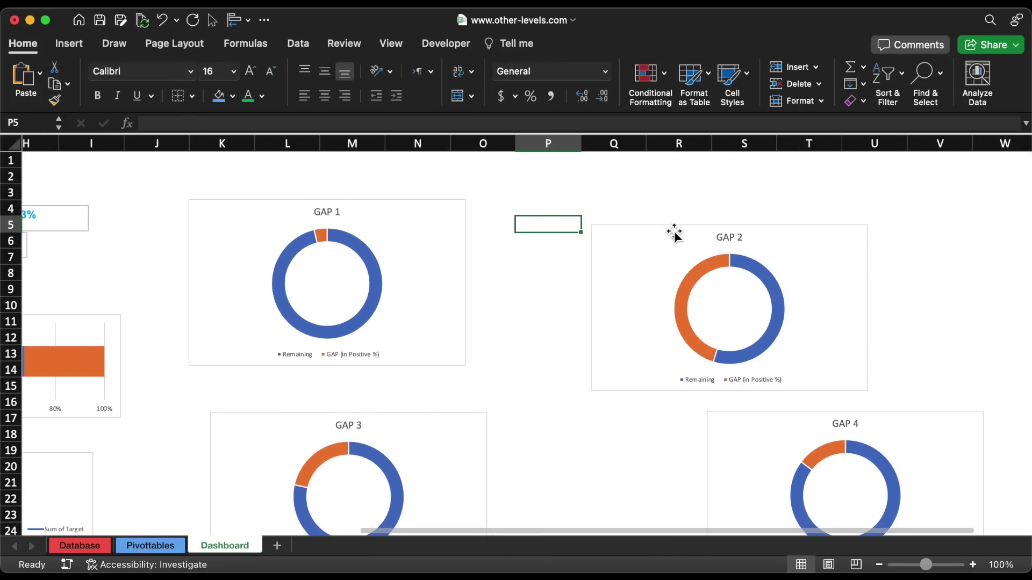
Insert a text box beside the GAP 1 chart and link it to the GAP 1 percentage in Pivottables!CZ4.
{"action": "left_click", "coordinate": [69, 43]}
{"action": "left_click", "coordinate": [236, 81]}
{"action": "left_click", "coordinate": [177, 115]}
{"action": "left_click", "coordinate": [205, 304]}
{"action": "mouse_move", "coordinate": [430, 178]}
{"action": "left_mouse_down"}
{"action": "mouse_move", "coordinate": [516, 208]}
{"action": "mouse_move", "coordinate": [498, 219]}
{"action": "left_mouse_up"}
{"action": "type", "text": "="}
{"action": "left_click", "coordinate": [150, 545]}
{"action": "left_click", "coordinate": [329, 237]}
{"action": "key", "text": "Return"}
Link the second text box beside the GAP 1 chart to the GAP 1 amount in Pivottables!DA4.
{"action": "triple_click", "coordinate": [306, 123]}
{"action": "type", "text": "="}
{"action": "left_click", "coordinate": [154, 545]}
{"action": "left_click", "coordinate": [400, 216]}
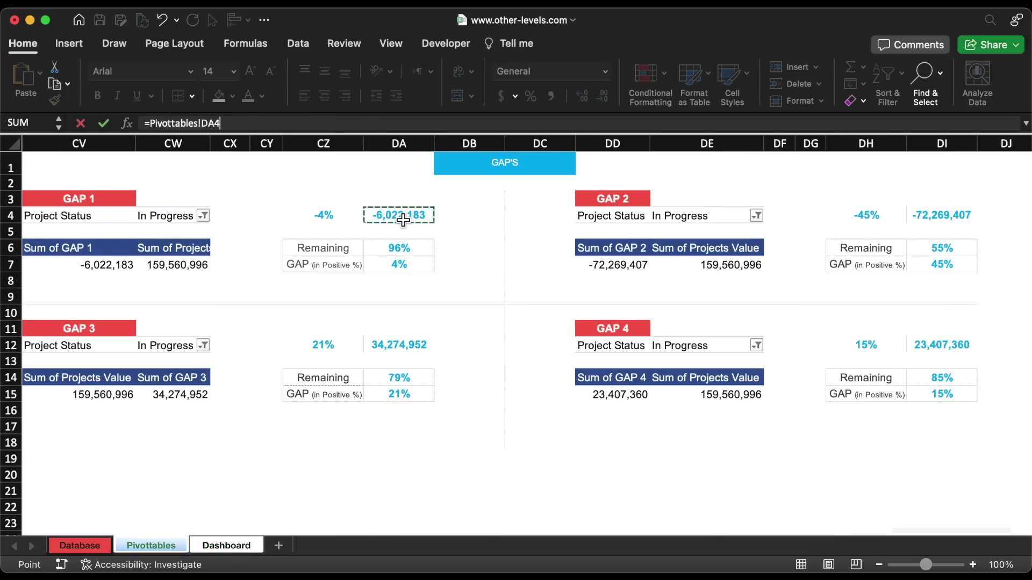
{"action": "key", "text": "Return"}
Copy both GAP 1 text boxes beside the GAP 2 chart and link the percentage copy to Pivottables!DH4.
{"action": "left_click", "coordinate": [473, 193], "text": "shift"}
{"action": "left_click_drag", "start_coordinate": [454, 195], "coordinate": [881, 201]}
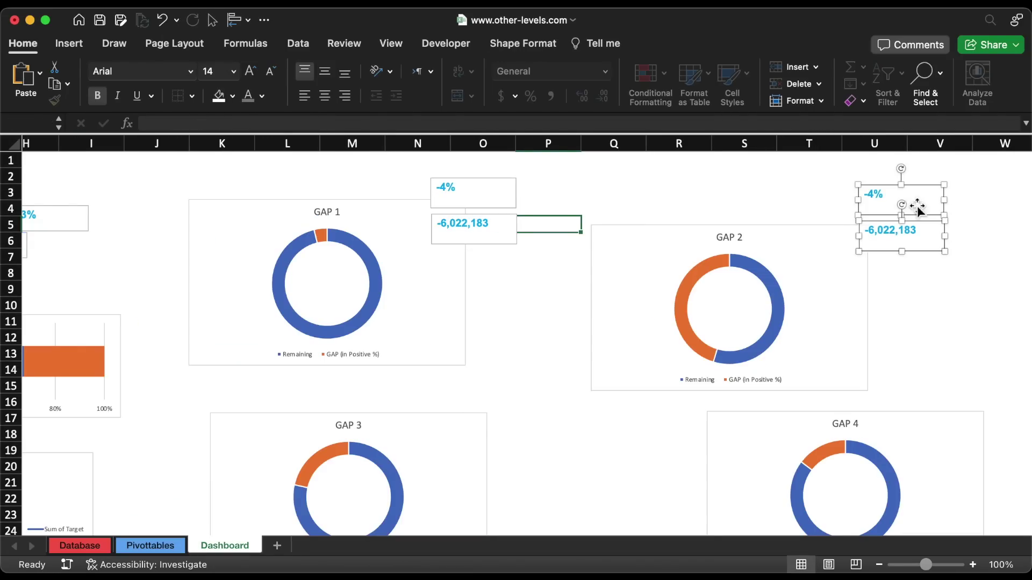
{"action": "left_click", "coordinate": [887, 195]}
{"action": "triple_click", "coordinate": [420, 123]}
{"action": "type", "text": "="}
{"action": "left_click", "coordinate": [151, 546]}
{"action": "left_click", "coordinate": [860, 213]}
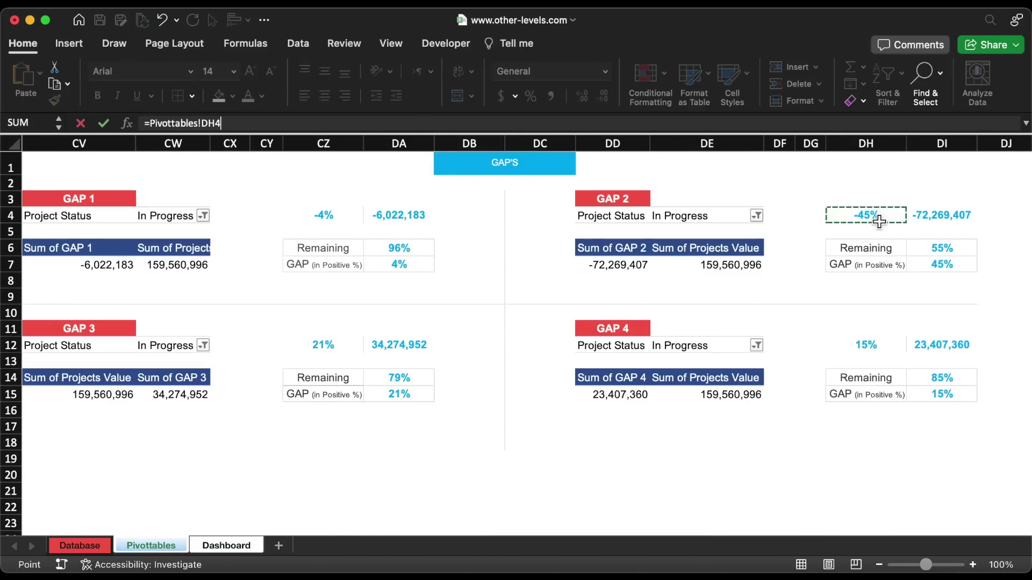
{"action": "key", "text": "Return"}
Link the copied amount text box beside the GAP 2 chart to Pivottables!DI4.
{"action": "left_click", "coordinate": [896, 239]}
{"action": "triple_click", "coordinate": [606, 123]}
{"action": "type", "text": "="}
{"action": "left_click", "coordinate": [150, 545]}
{"action": "left_click", "coordinate": [995, 218]}
{"action": "key", "text": "Return"}
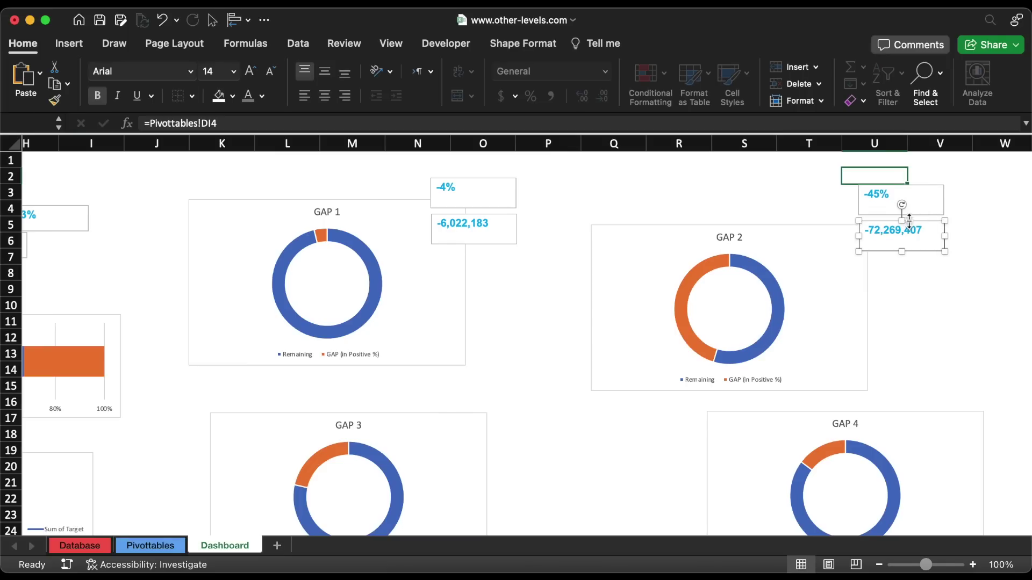
Copy the four GAP 1 and GAP 2 text boxes down beside the GAP 3 and GAP 4 charts.
{"action": "left_click", "coordinate": [457, 193], "text": "shift"}
{"action": "left_click", "coordinate": [504, 230], "text": "shift"}
{"action": "left_click", "coordinate": [892, 200], "text": "shift"}
{"action": "left_click_drag", "start_coordinate": [916, 242], "coordinate": [915, 470]}
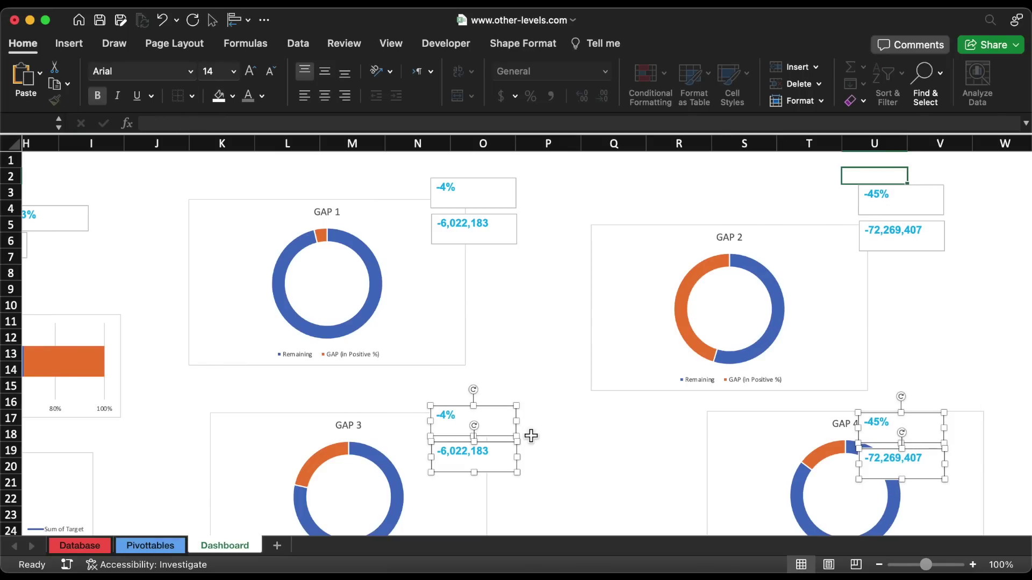
Link the percentage text box beside the GAP 3 chart to Pivottables!CZ12.
{"action": "left_click", "coordinate": [505, 427]}
{"action": "triple_click", "coordinate": [293, 123]}
{"action": "type", "text": "="}
{"action": "left_click", "coordinate": [151, 545]}
{"action": "left_click", "coordinate": [325, 343]}
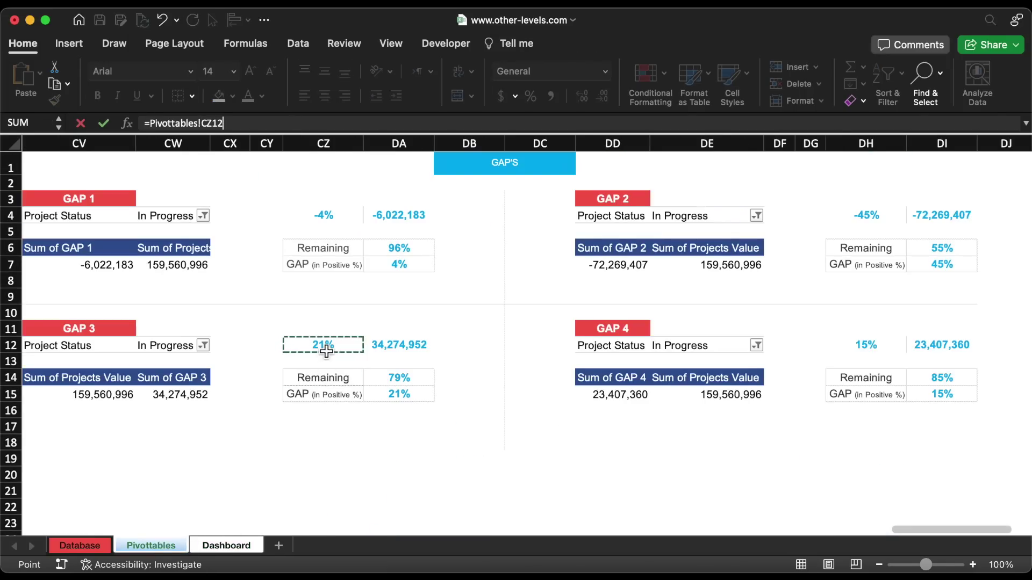
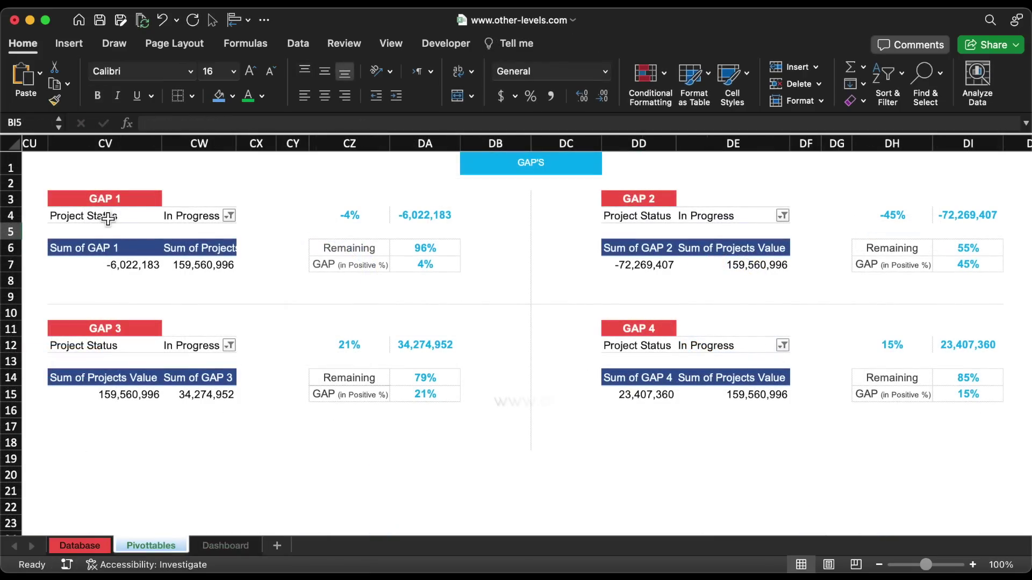
Copy the GAP 1 pivot table below the Selected Years from Slicer label and rebuild it with only Year in the rows.
{"action": "left_click_drag", "start_coordinate": [107, 219], "coordinate": [194, 263]}
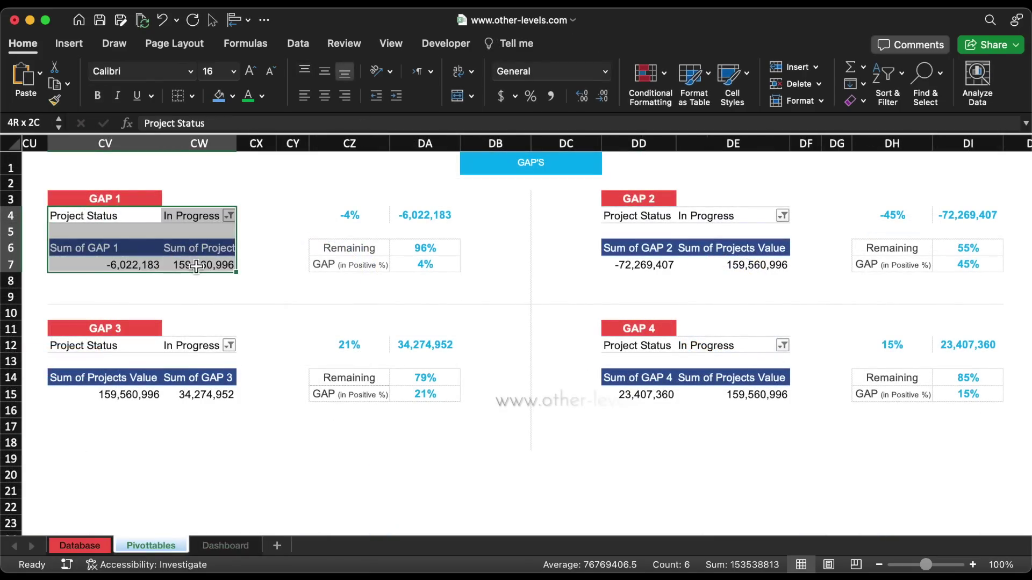
{"action": "key", "text": "ctrl+c"}
{"action": "scroll", "coordinate": [193, 263], "scroll_direction": "left", "scroll_amount": 15}
{"action": "scroll", "coordinate": [193, 264], "scroll_direction": "left", "scroll_amount": 5}
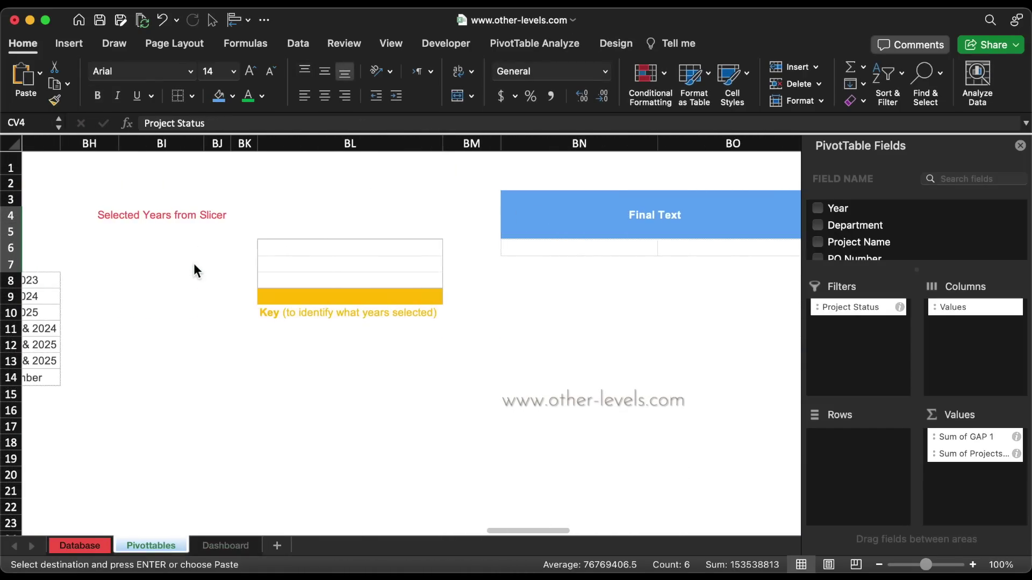
{"action": "left_click", "coordinate": [148, 236]}
{"action": "key", "text": "Down"}
{"action": "key", "text": "Down"}
{"action": "left_click_drag", "start_coordinate": [841, 210], "coordinate": [850, 453]}
{"action": "left_click_drag", "start_coordinate": [951, 436], "coordinate": [677, 422]}
{"action": "left_click", "coordinate": [162, 255]}
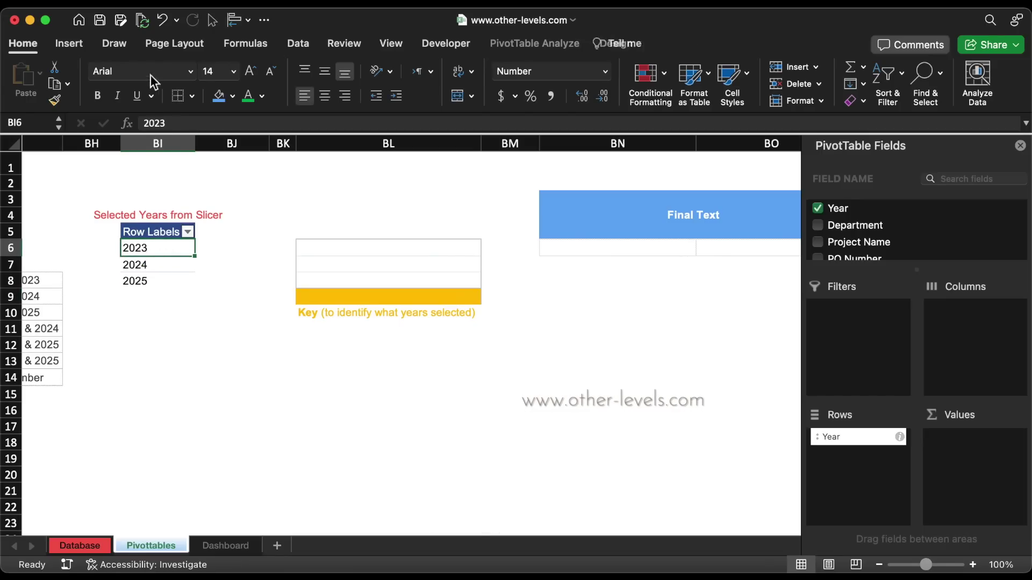
Insert a Year slicer for the selected-years pivot table.
{"action": "left_click", "coordinate": [77, 47]}
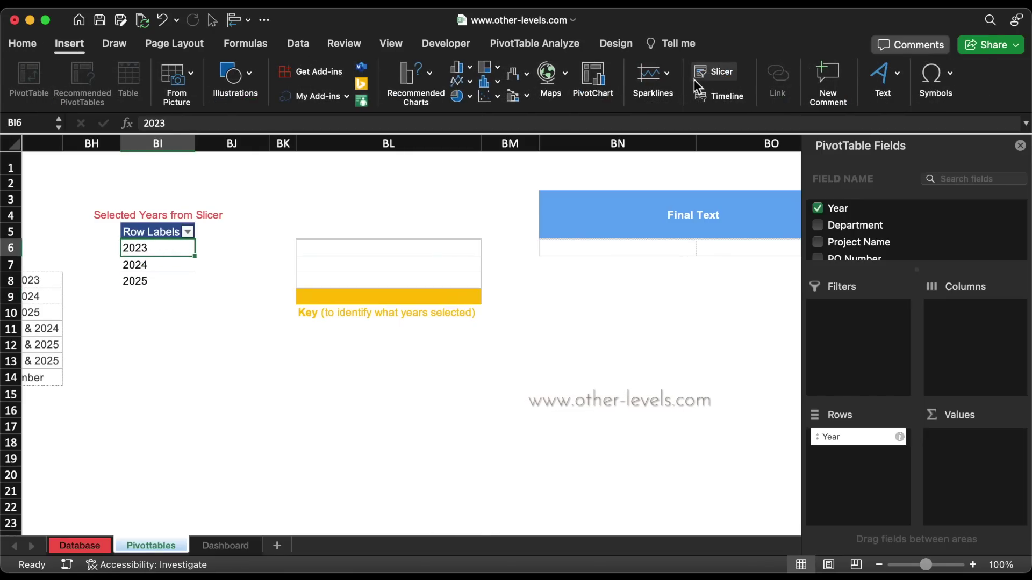
{"action": "left_click", "coordinate": [719, 74]}
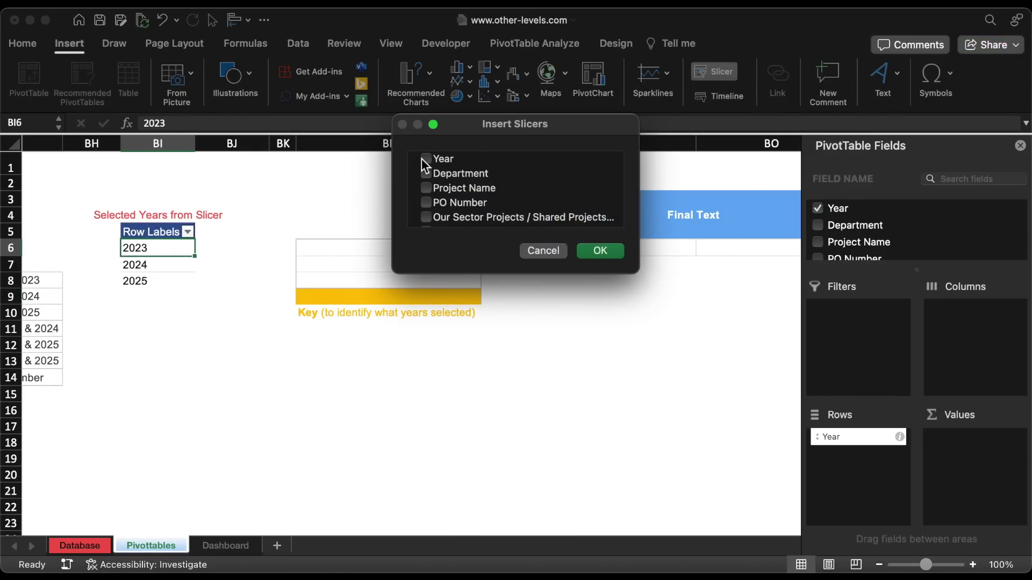
{"action": "left_click", "coordinate": [600, 252]}
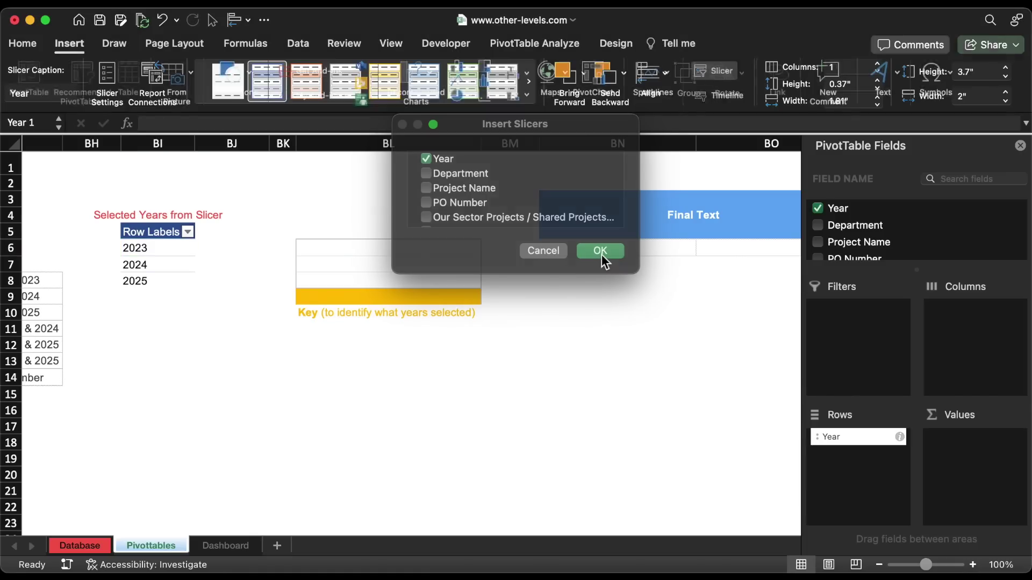
Set the new Year slicer to hide items with no data.
{"action": "right_click", "coordinate": [324, 344]}
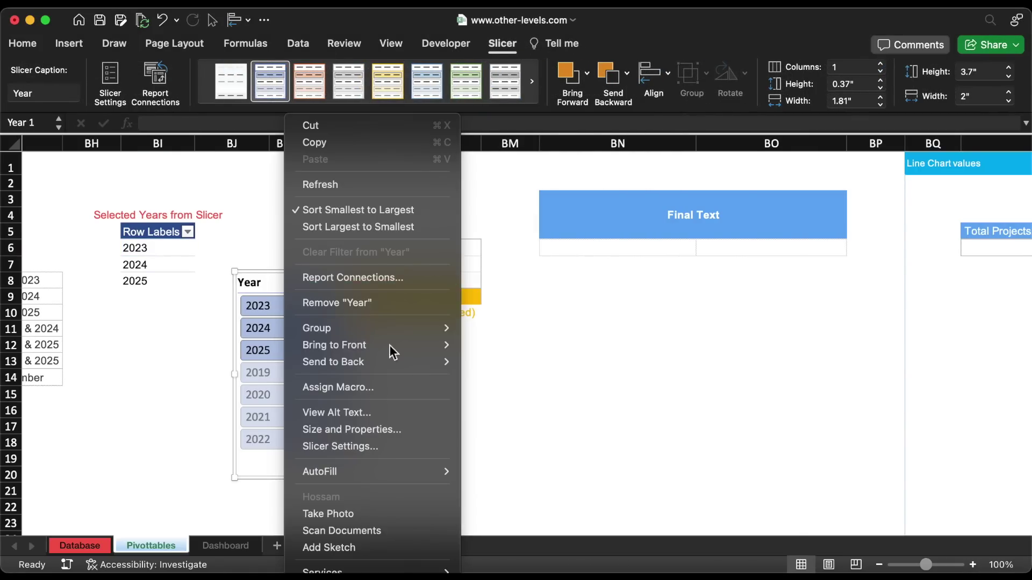
{"action": "left_click", "coordinate": [372, 446]}
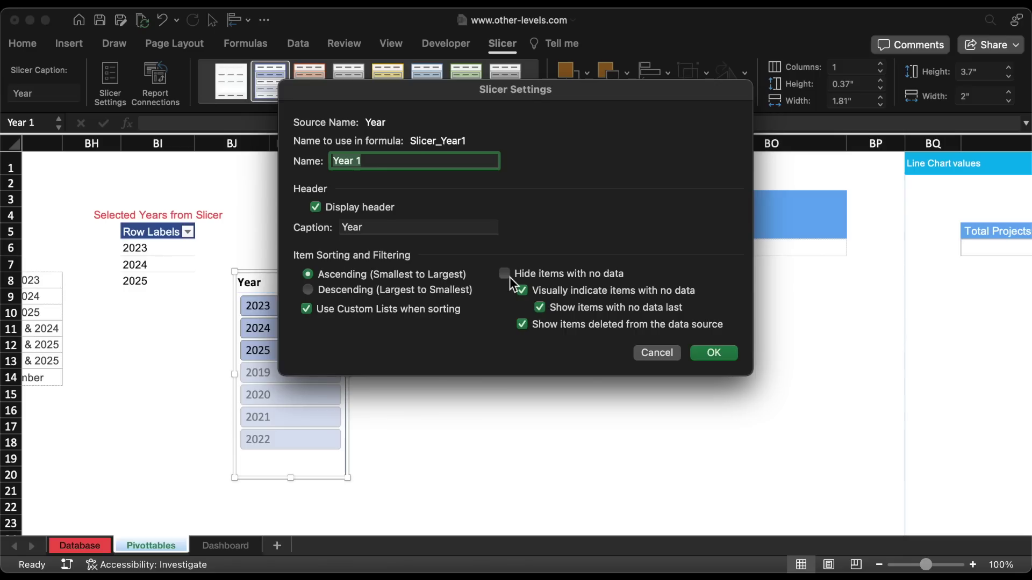
{"action": "left_click", "coordinate": [505, 274]}
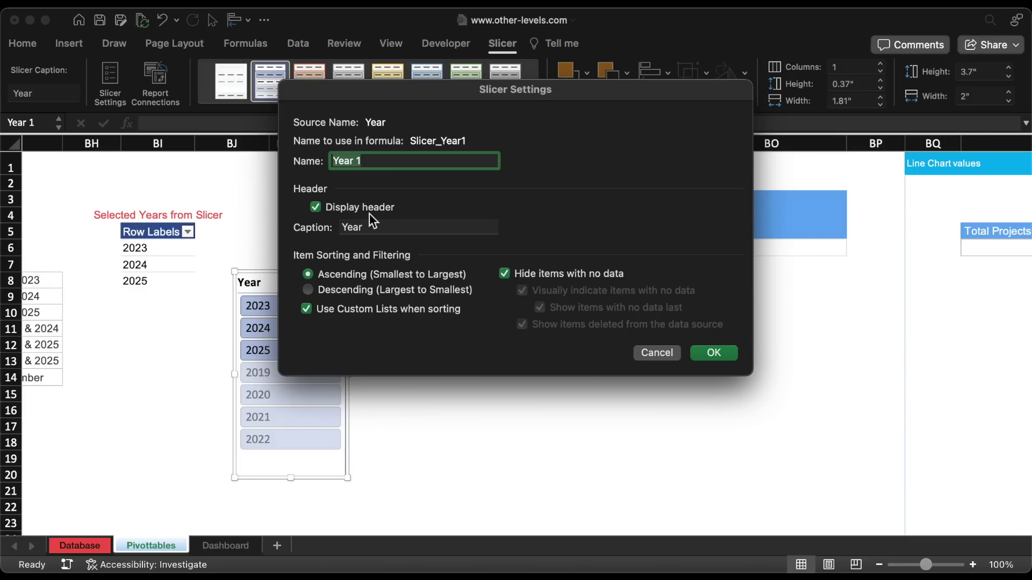
{"action": "left_click", "coordinate": [707, 354]}
Shrink the Year slicer to 1.92" high, place it below the selected-years pivot table, and try its year filters before clearing them.
{"action": "left_click_drag", "start_coordinate": [290, 484], "coordinate": [317, 377]}
{"action": "left_click_drag", "start_coordinate": [274, 286], "coordinate": [169, 339]}
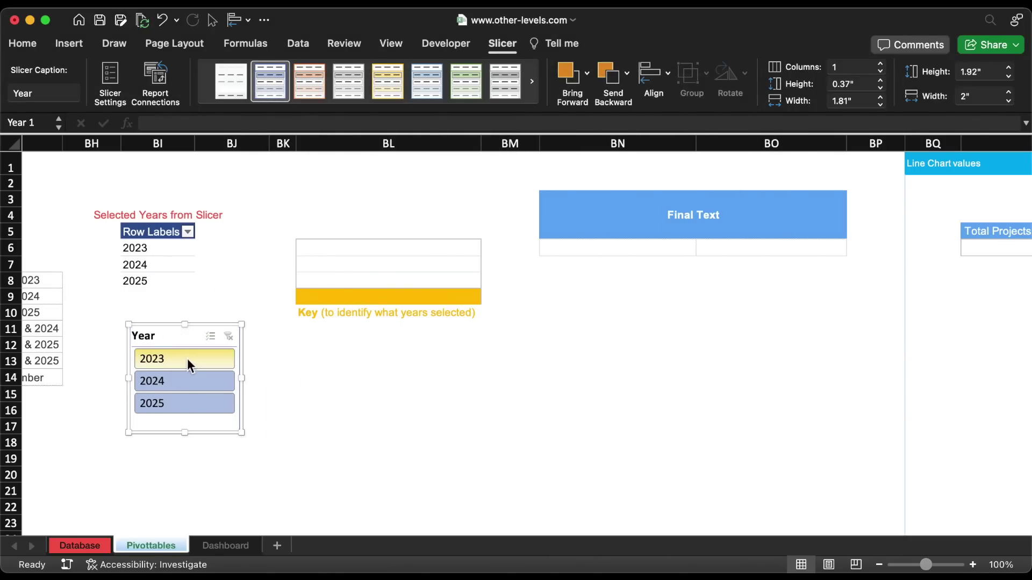
{"action": "left_click", "coordinate": [188, 359]}
{"action": "left_click", "coordinate": [184, 382]}
{"action": "left_click", "coordinate": [182, 403]}
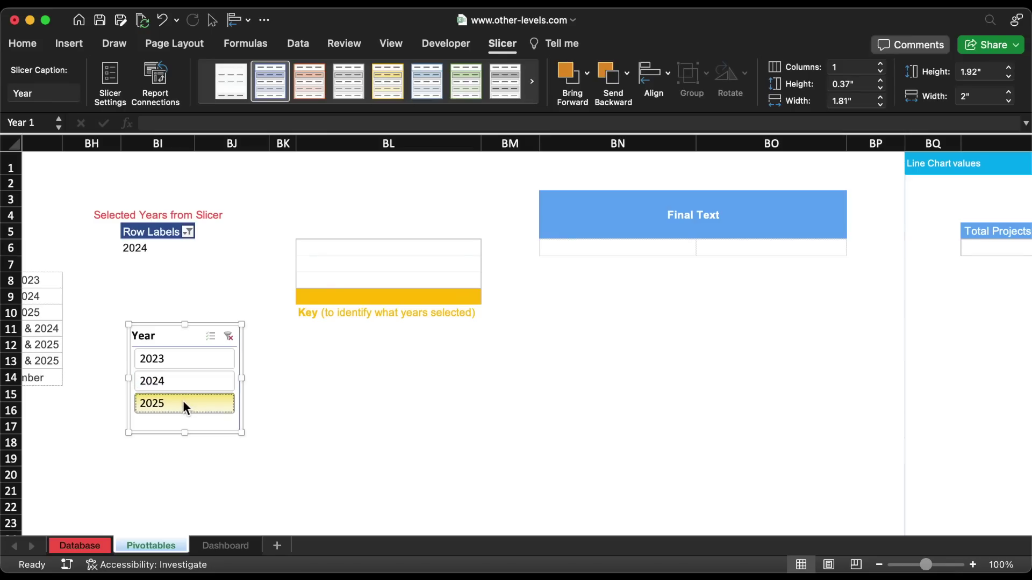
{"action": "left_click", "coordinate": [228, 336]}
{"action": "left_click_drag", "start_coordinate": [194, 338], "coordinate": [166, 339]}
Link BL6 to the first selected year with =BI6 and fill the formula down to BL8.
{"action": "left_click", "coordinate": [379, 253]}
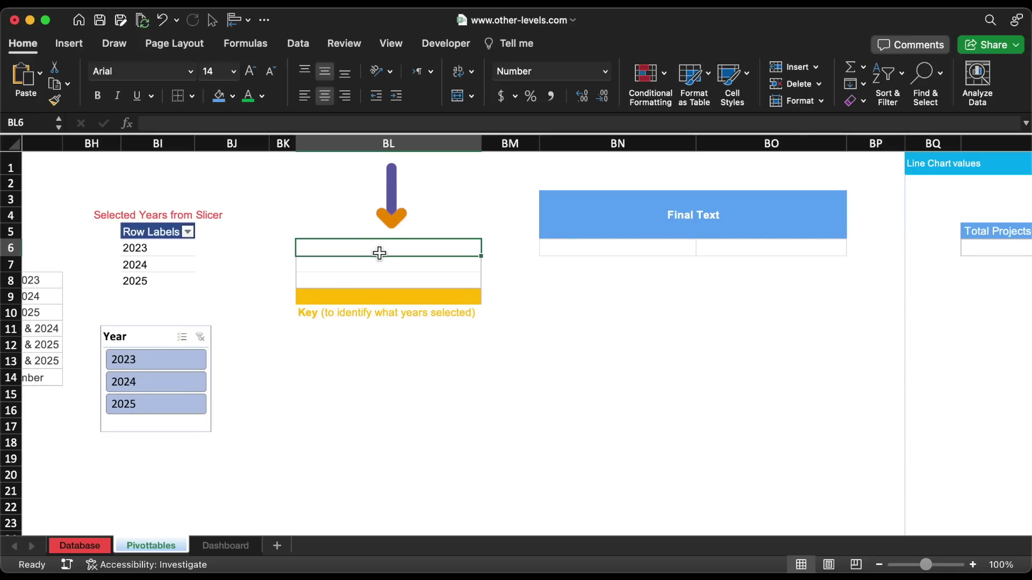
{"action": "type", "text": "=BI6"}
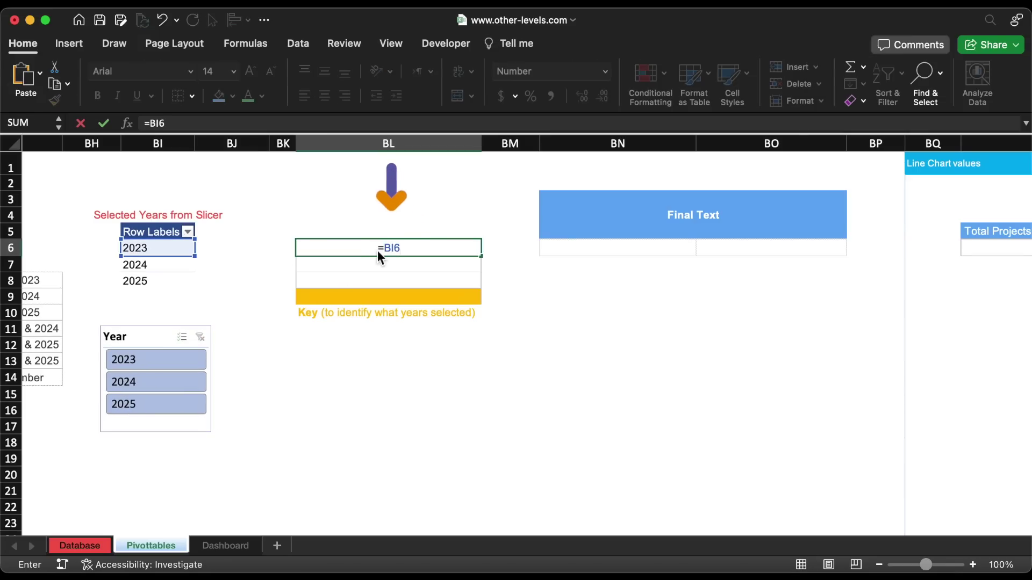
{"action": "key", "text": "ctrl+Return"}
{"action": "left_click_drag", "start_coordinate": [481, 256], "coordinate": [484, 290]}
{"action": "left_click", "coordinate": [333, 378]}
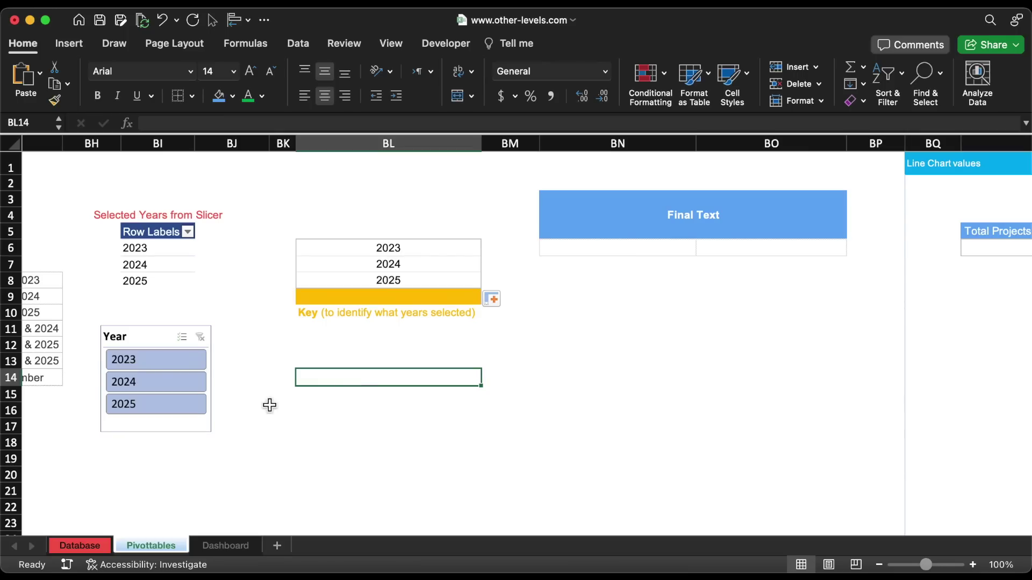
Filter the Year slicer by individual years to check the linked cells BL6:BL8, and clear the filter.
{"action": "left_click", "coordinate": [179, 381]}
{"action": "left_click", "coordinate": [172, 362]}
{"action": "left_click", "coordinate": [157, 400]}
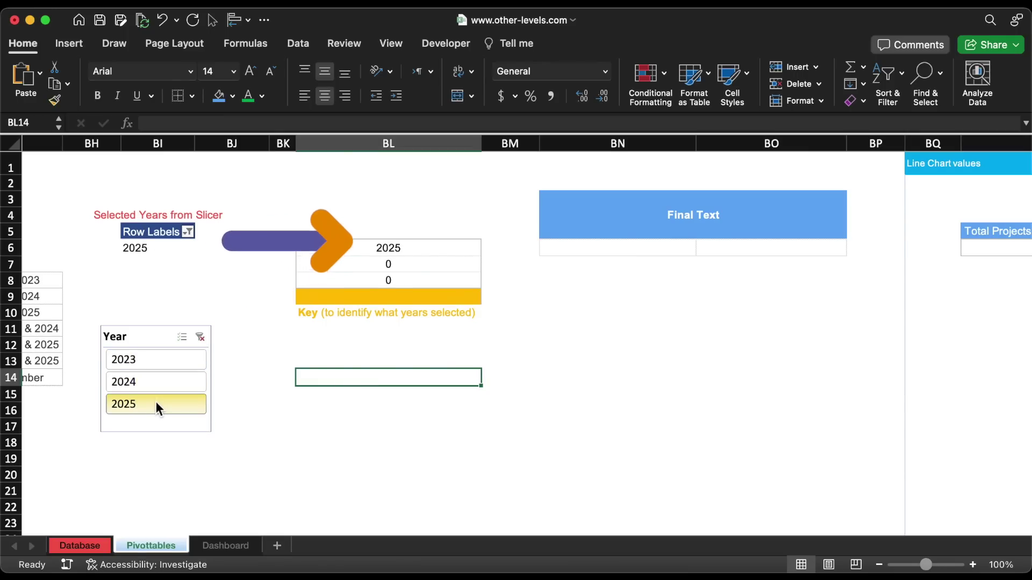
{"action": "left_click", "coordinate": [169, 363]}
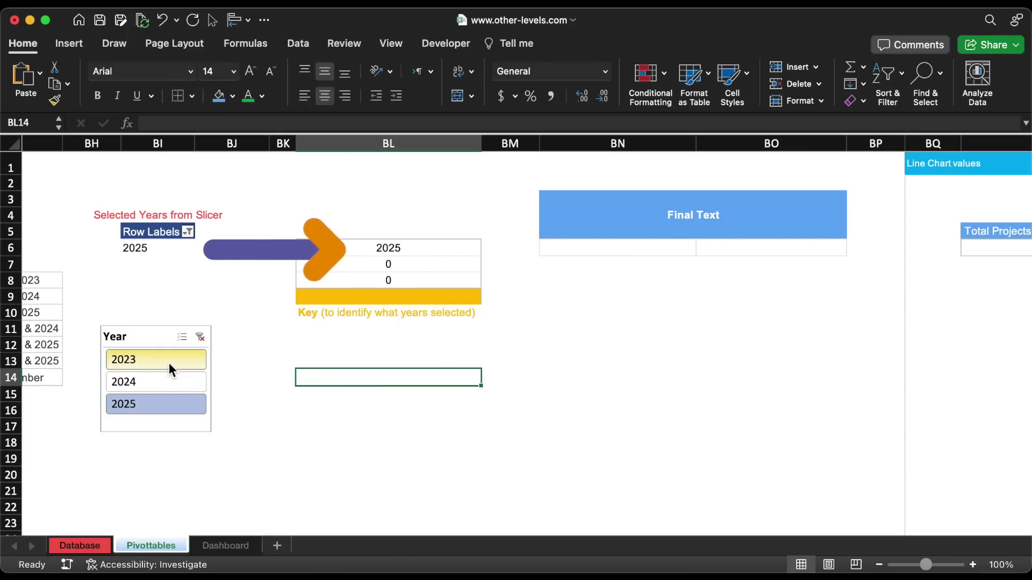
{"action": "left_click", "coordinate": [203, 338]}
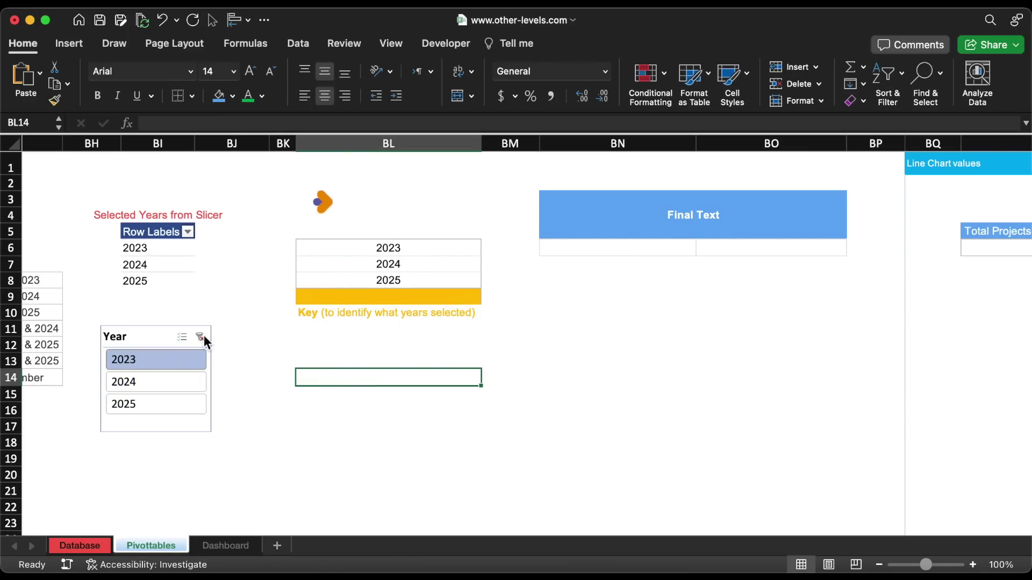
Calculate the selected-years key in BL9 with =SUM(BL6:BL8).
{"action": "left_click", "coordinate": [453, 302]}
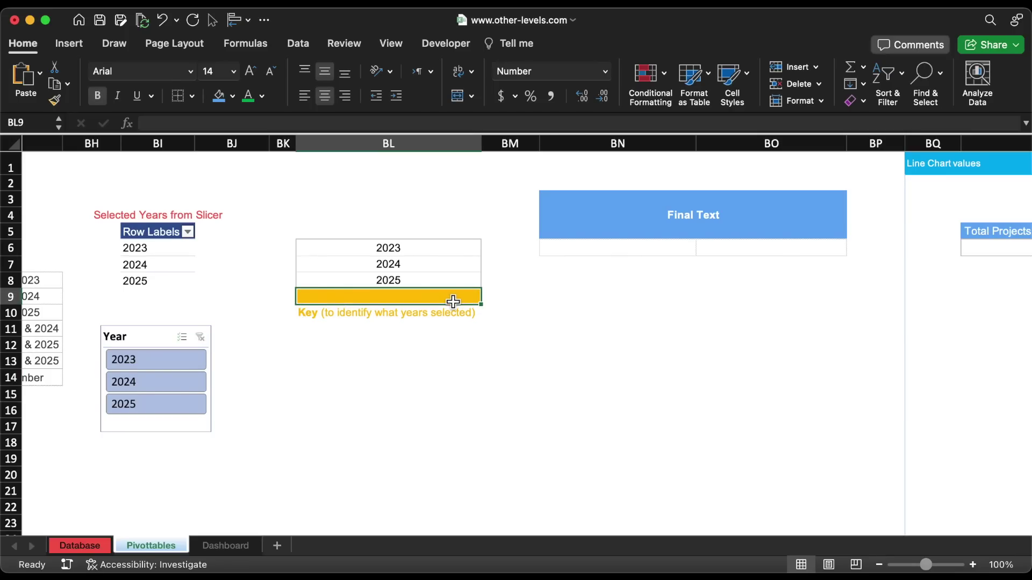
{"action": "left_click", "coordinate": [851, 66]}
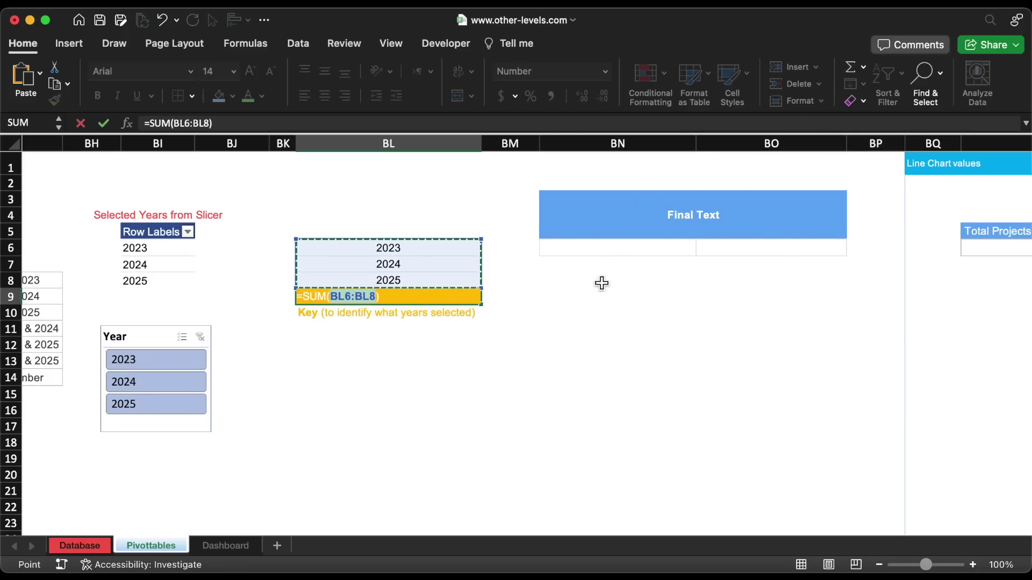
{"action": "key", "text": "Return"}
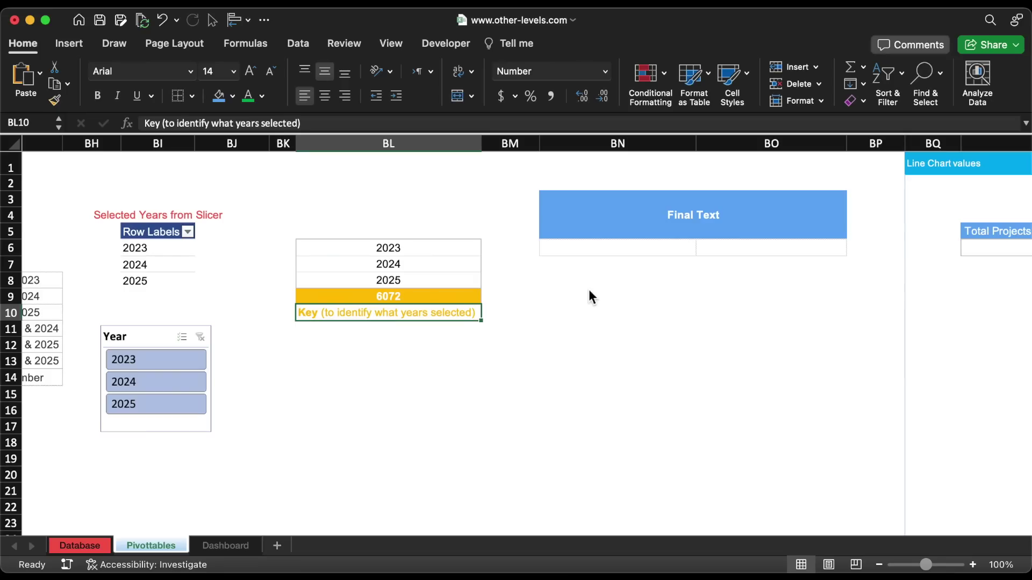
Test the key in BL9 with single and combined year selections in the slicer, and clear the filter.
{"action": "scroll", "coordinate": [115, 346], "scroll_direction": "left", "scroll_amount": 1}
{"action": "left_click", "coordinate": [105, 360]}
{"action": "left_click", "coordinate": [103, 390]}
{"action": "left_click", "coordinate": [105, 404]}
{"action": "left_click", "coordinate": [109, 366]}
{"action": "left_click", "coordinate": [108, 379], "text": "super"}
{"action": "left_click_drag", "start_coordinate": [107, 404], "coordinate": [111, 360]}
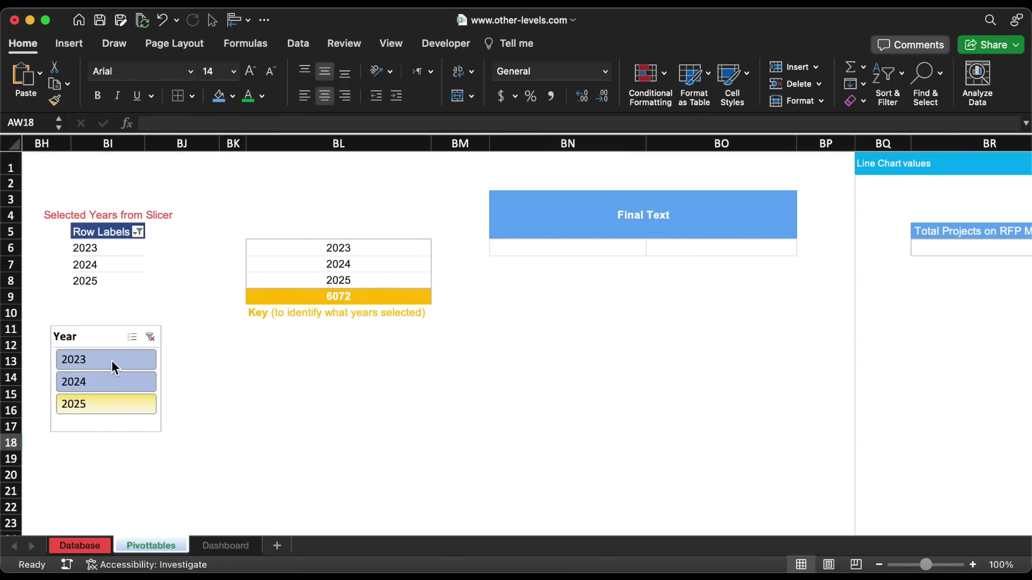
{"action": "left_click", "coordinate": [129, 357]}
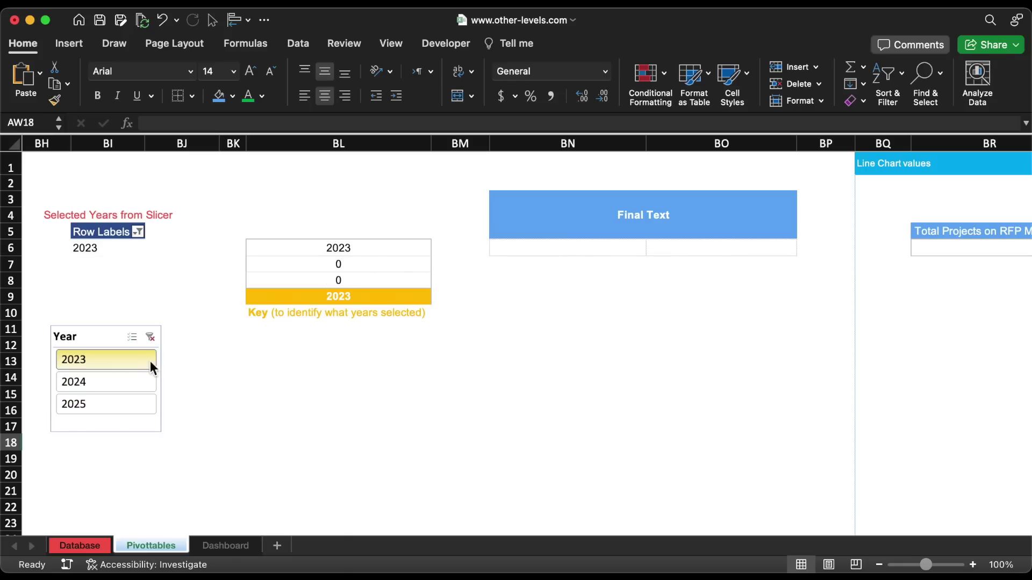
{"action": "left_click", "coordinate": [128, 380], "text": "super"}
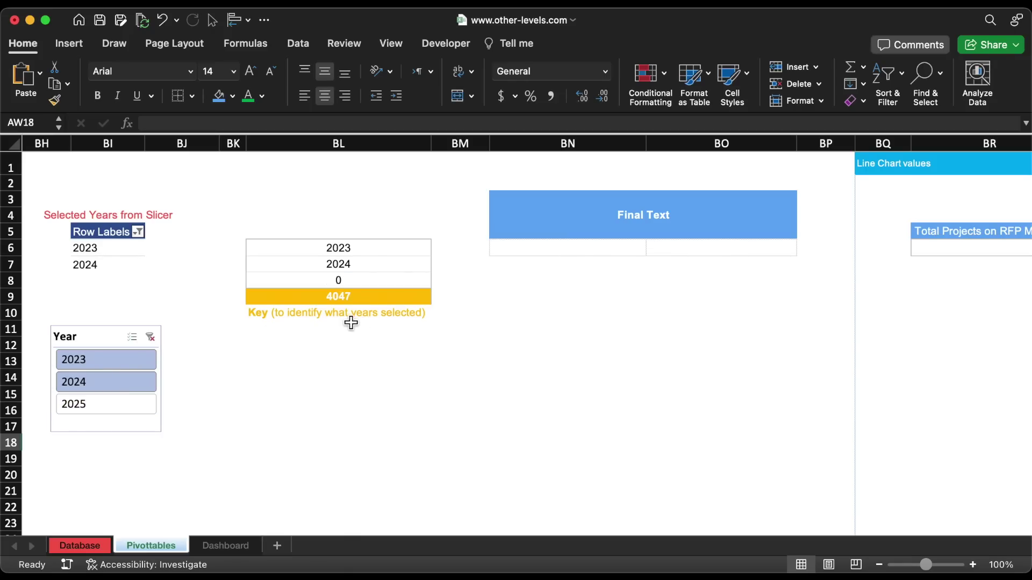
{"action": "left_click", "coordinate": [150, 337]}
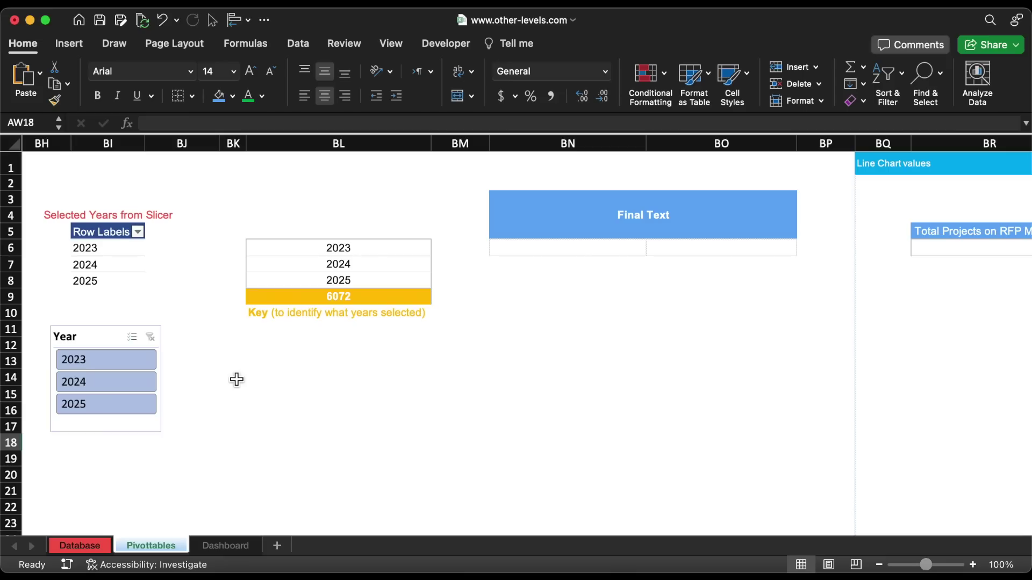
Copy the selected-years pivot table above the Current Month column and rebuild it to list only the current month in the rows.
{"action": "scroll", "coordinate": [236, 380], "scroll_direction": "left", "scroll_amount": 15}
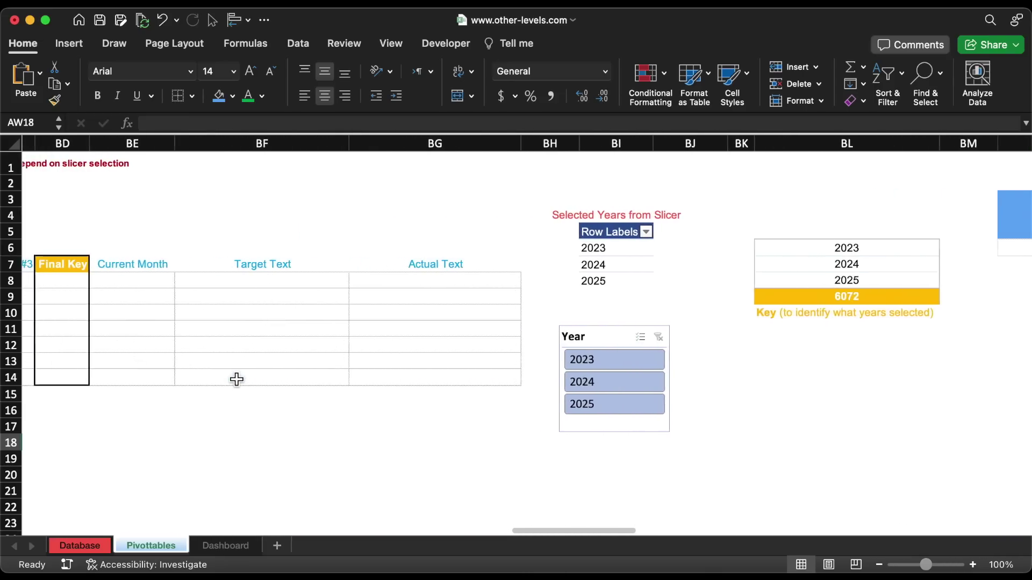
{"action": "left_click", "coordinate": [704, 233]}
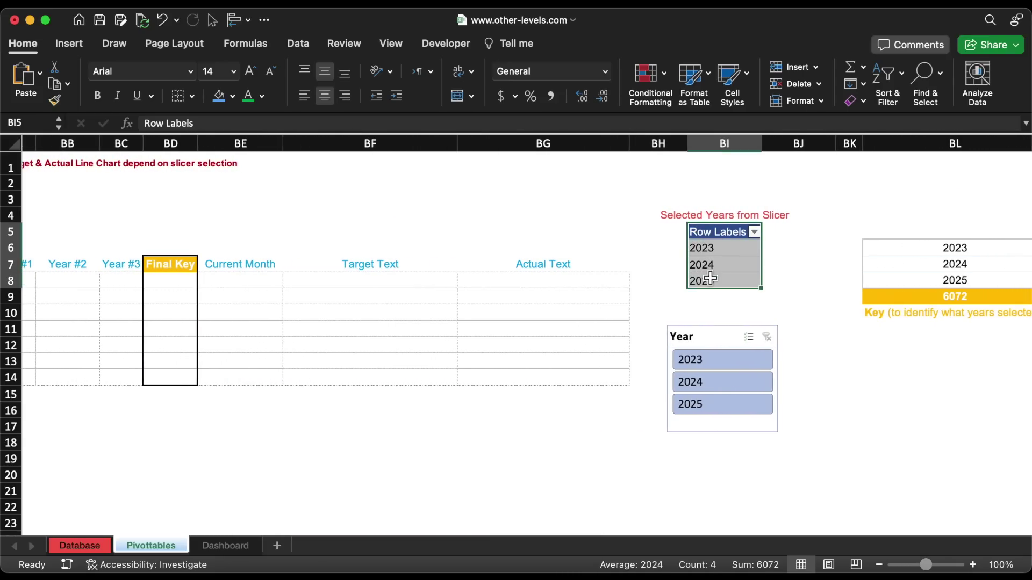
{"action": "key", "text": "super+c"}
{"action": "left_click", "coordinate": [346, 178]}
{"action": "key", "text": "super+v"}
{"action": "scroll", "coordinate": [863, 231], "scroll_direction": "down", "scroll_amount": 5}
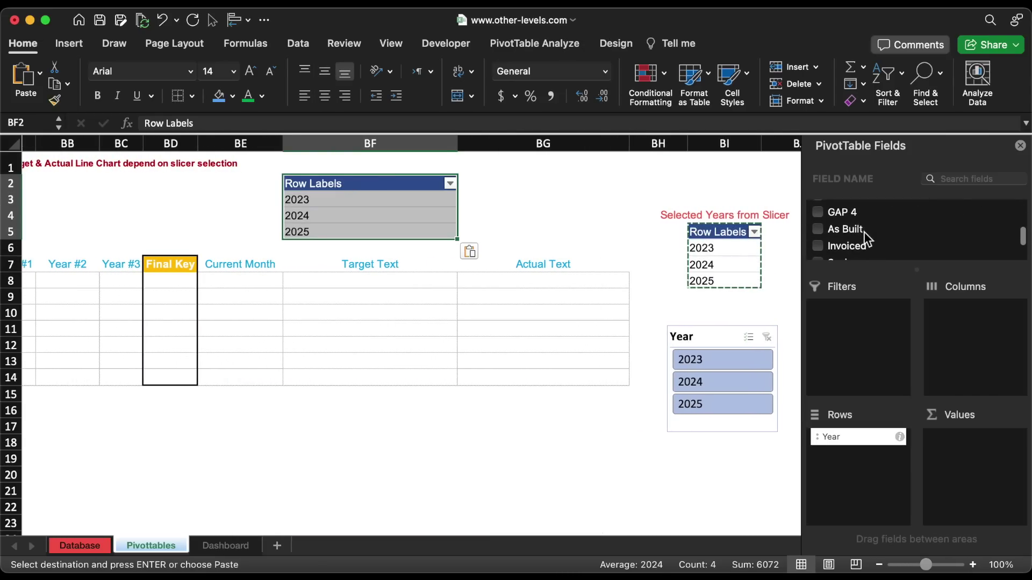
{"action": "left_click_drag", "start_coordinate": [863, 247], "coordinate": [860, 451]}
Link BE8 to the pivot table's month with =$BE$5 and fill it down the Current Month column to BE14.
{"action": "left_click", "coordinate": [270, 279]}
{"action": "type", "text": "="}
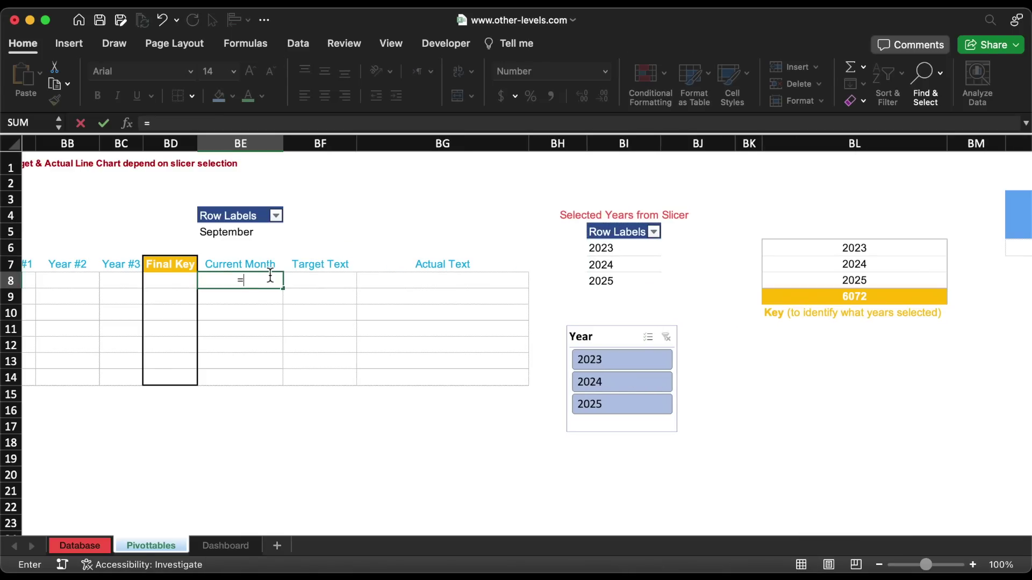
{"action": "key", "text": "Up"}
{"action": "key", "text": "Up"}
{"action": "key", "text": "Up"}
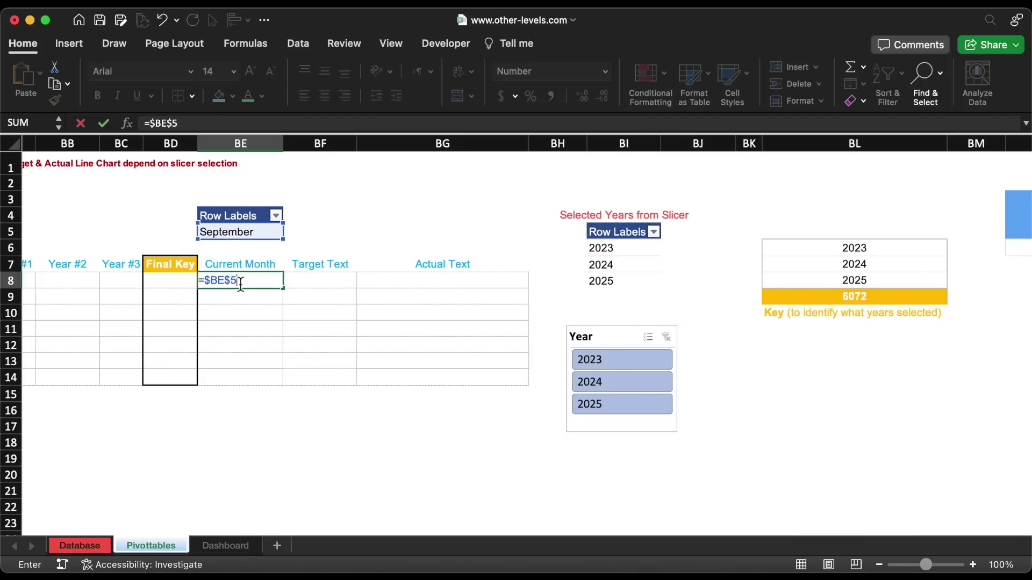
{"action": "key", "text": "Return"}
{"action": "left_click", "coordinate": [240, 283]}
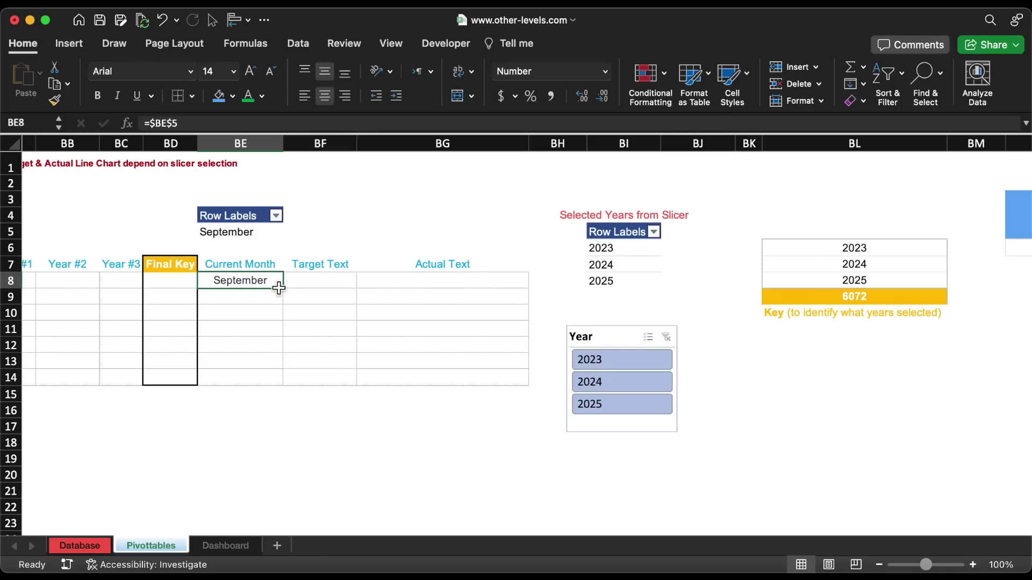
{"action": "double_click", "coordinate": [283, 289]}
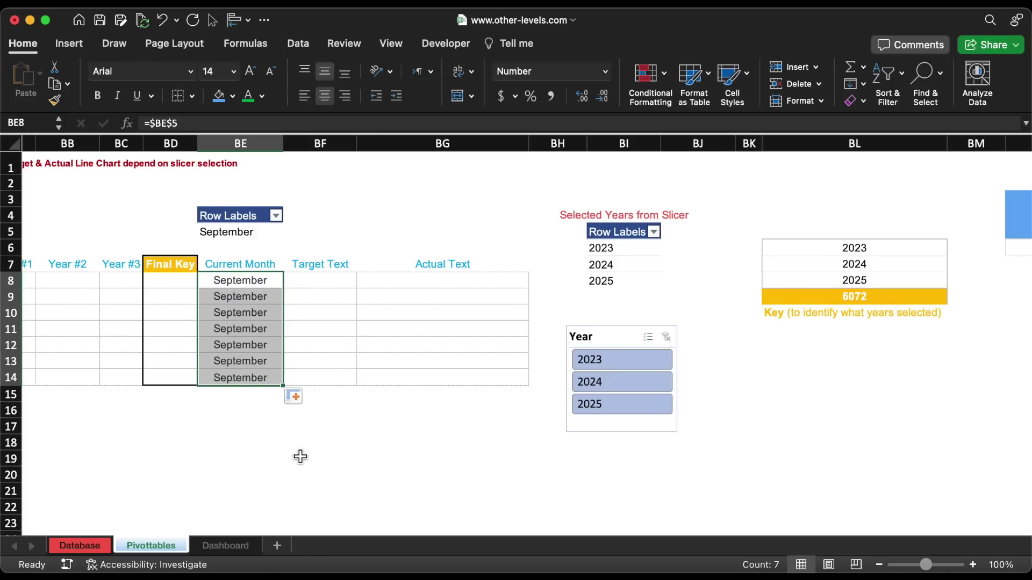
Enter 2023 under Year #1, 2024 under Year #2 and 2025 under Year #3 for the three single-year selection rows.
{"action": "scroll", "coordinate": [300, 456], "scroll_direction": "left", "scroll_amount": 5}
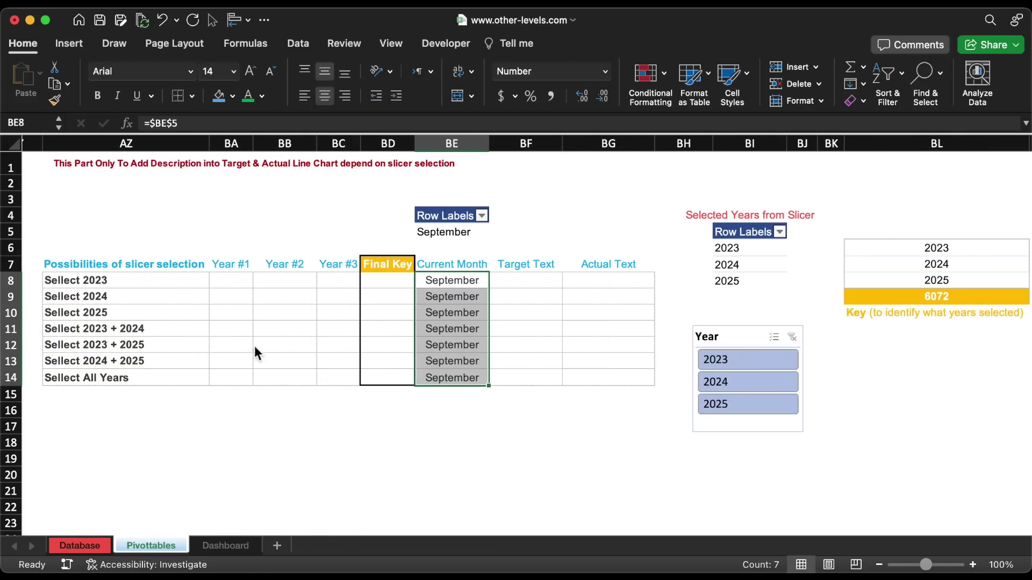
{"action": "left_click", "coordinate": [152, 264]}
{"action": "key", "text": "Down"}
{"action": "key", "text": "Right"}
{"action": "type", "text": "2023"}
{"action": "key", "text": "Return"}
{"action": "key", "text": "Right"}
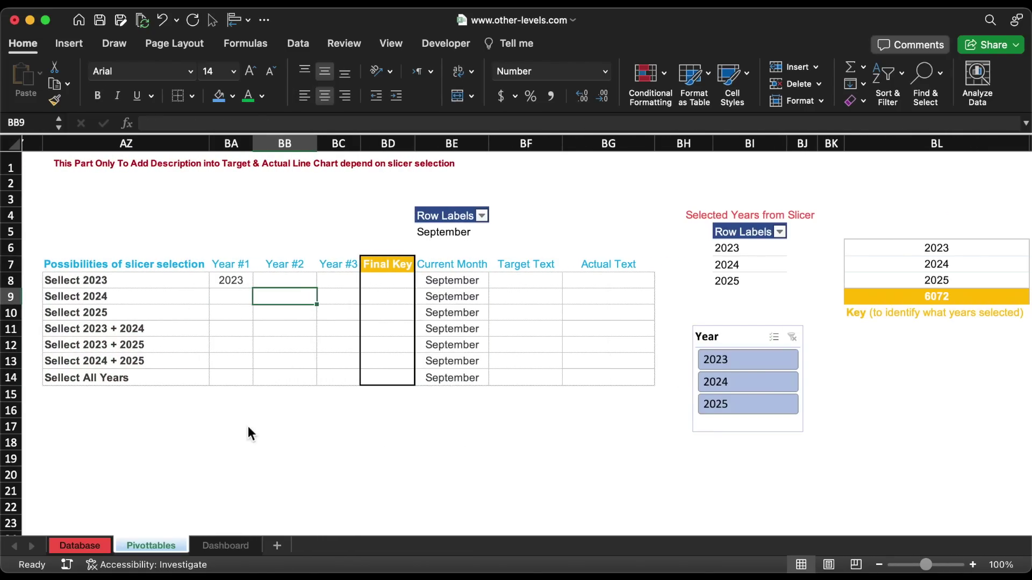
{"action": "type", "text": "2024"}
{"action": "key", "text": "Return"}
{"action": "key", "text": "Right"}
{"action": "type", "text": "2025"}
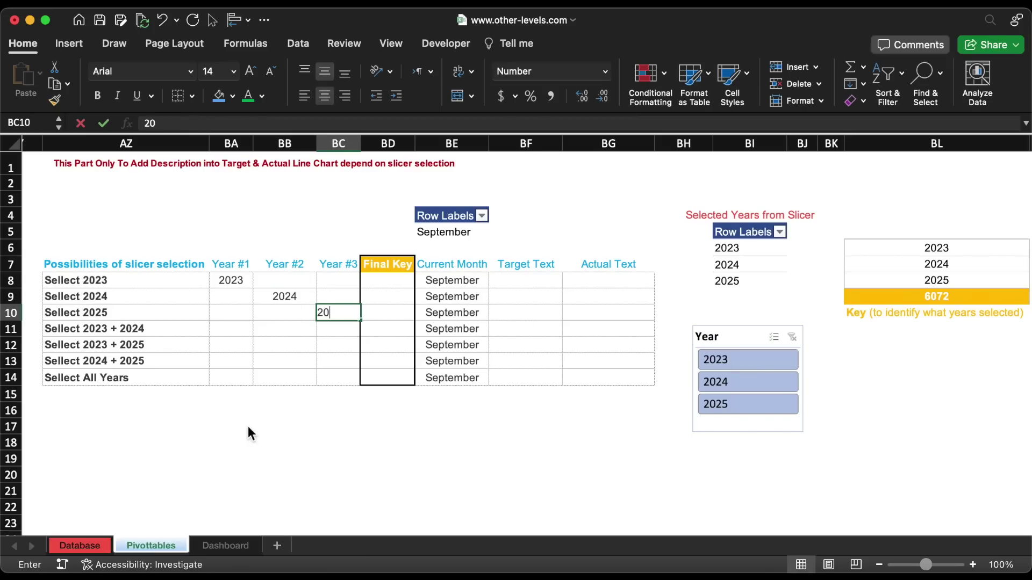
{"action": "key", "text": "Return"}
Enter 2023 and 2024 in the 2023 + 2024 row, and 2023 and 2025 in the 2023 + 2025 row.
{"action": "key", "text": "Left"}
{"action": "key", "text": "Left"}
{"action": "type", "text": "2023"}
{"action": "key", "text": "Right"}
{"action": "type", "text": "2024"}
{"action": "key", "text": "Return"}
{"action": "key", "text": "Left"}
{"action": "type", "text": "2023"}
{"action": "key", "text": "Right"}
{"action": "key", "text": "Right"}
{"action": "type", "text": "2025"}
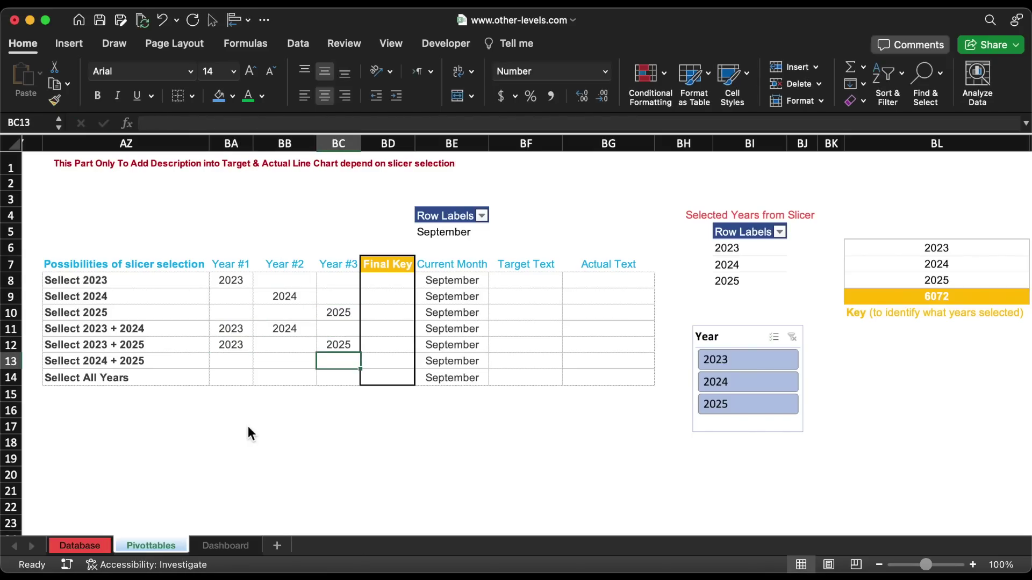
Enter 2024 and 2025 in the 2024 + 2025 row, and 2023, 2024 and 2025 in the all-years row.
{"action": "key", "text": "Down"}
{"action": "type", "text": "2023"}
{"action": "key", "text": "Right"}
{"action": "type", "text": "2024"}
{"action": "key", "text": "Right"}
{"action": "type", "text": "2025"}
Calculate the Final Key in BD8 with =SUM(BA8:BC8) and fill it down to BD14.
{"action": "key", "text": "Right"}
{"action": "key", "text": "ctrl+Up"}
{"action": "key", "text": "Down"}
{"action": "type", "text": "=sum"}
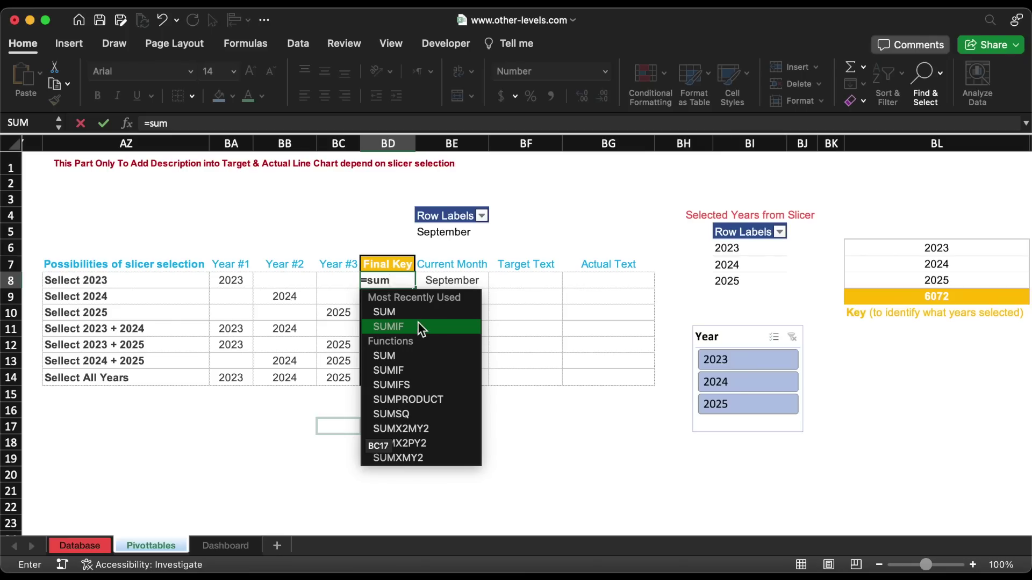
{"action": "double_click", "coordinate": [416, 311]}
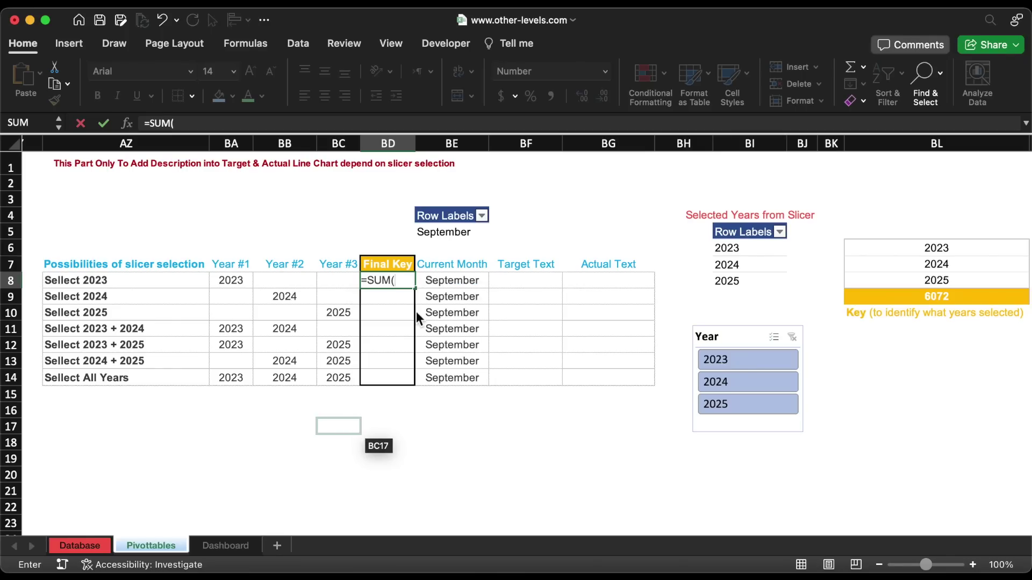
{"action": "left_click_drag", "start_coordinate": [231, 280], "coordinate": [323, 287]}
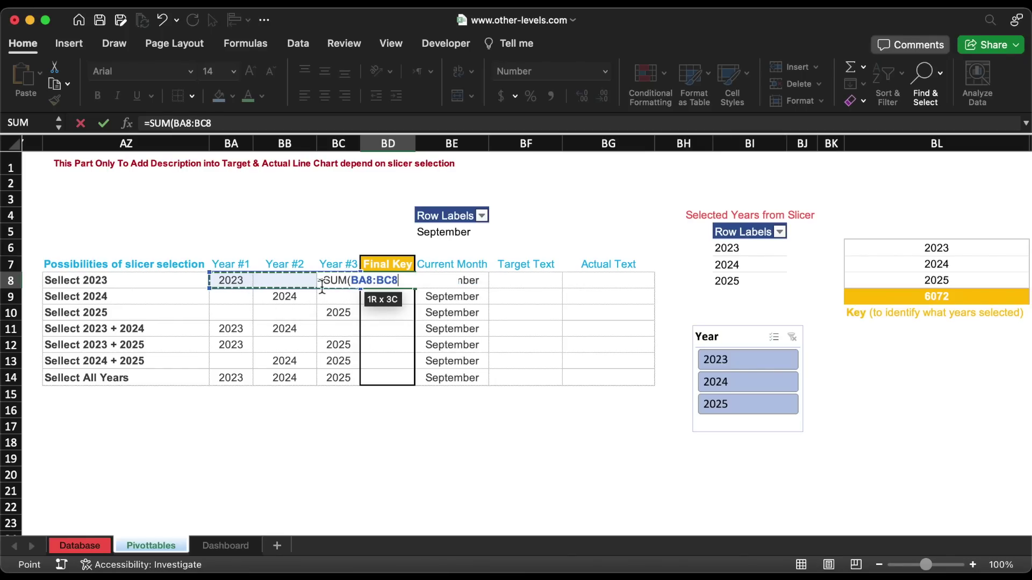
{"action": "key", "text": "Return"}
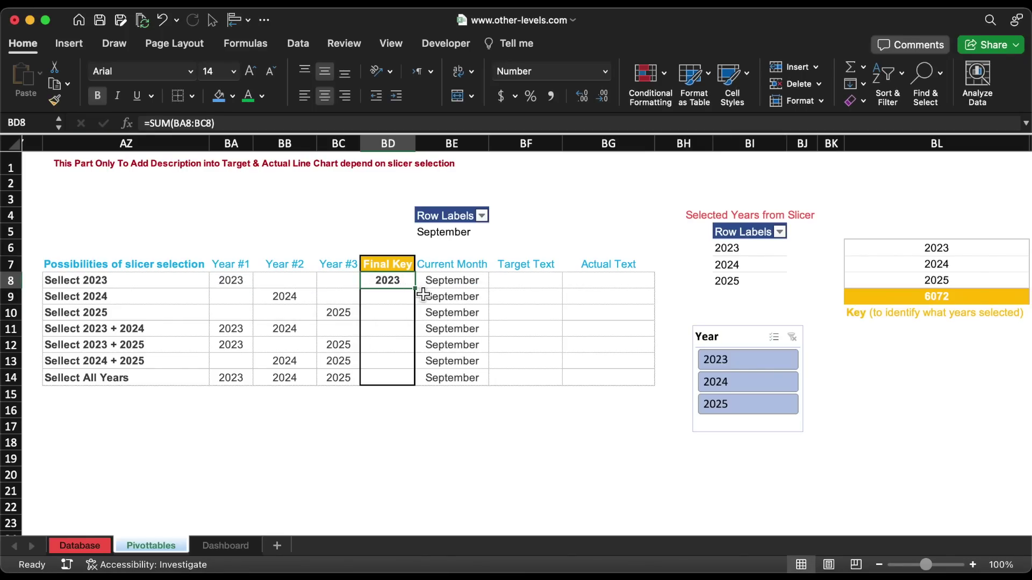
{"action": "double_click", "coordinate": [418, 292]}
{"action": "left_click", "coordinate": [451, 426]}
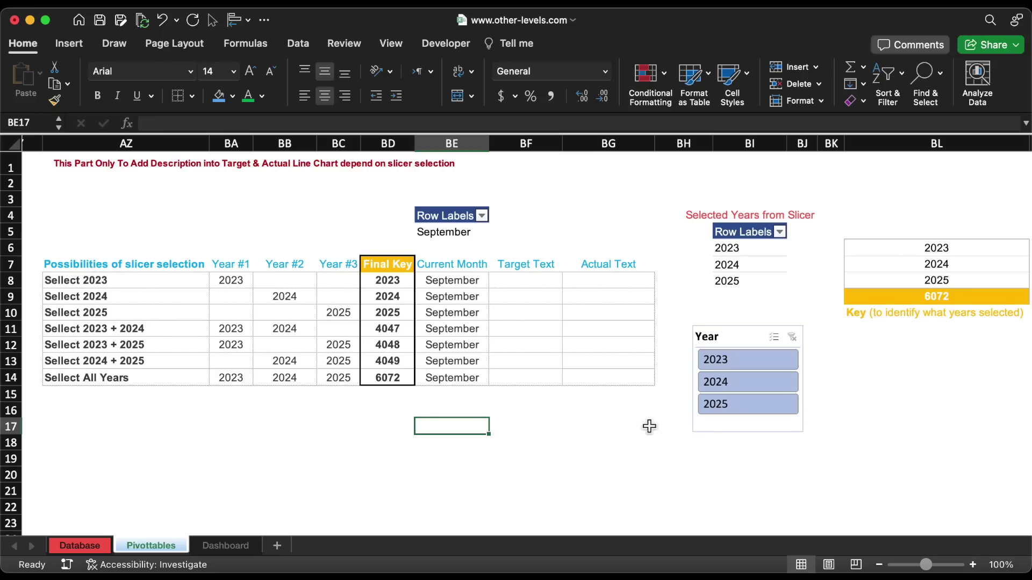
Filter the Year slicer to 2023 and 2024 and inspect the key in BL9 against the Final Key column.
{"action": "left_click", "coordinate": [756, 359]}
{"action": "left_click", "coordinate": [924, 299]}
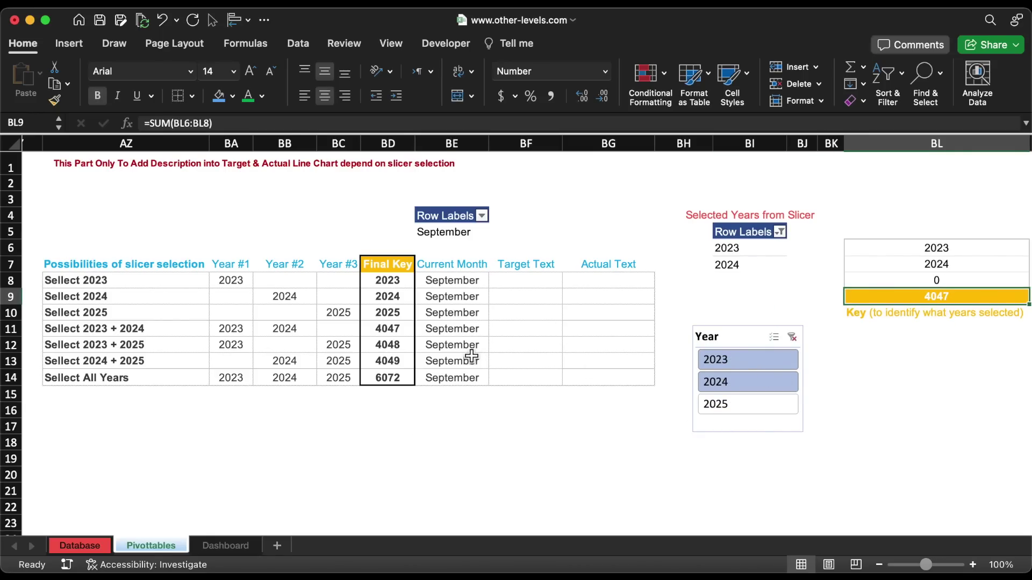
Check the Final Key of the 2023 + 2024 row, and clear the Year slicer's filter.
{"action": "left_click", "coordinate": [405, 333]}
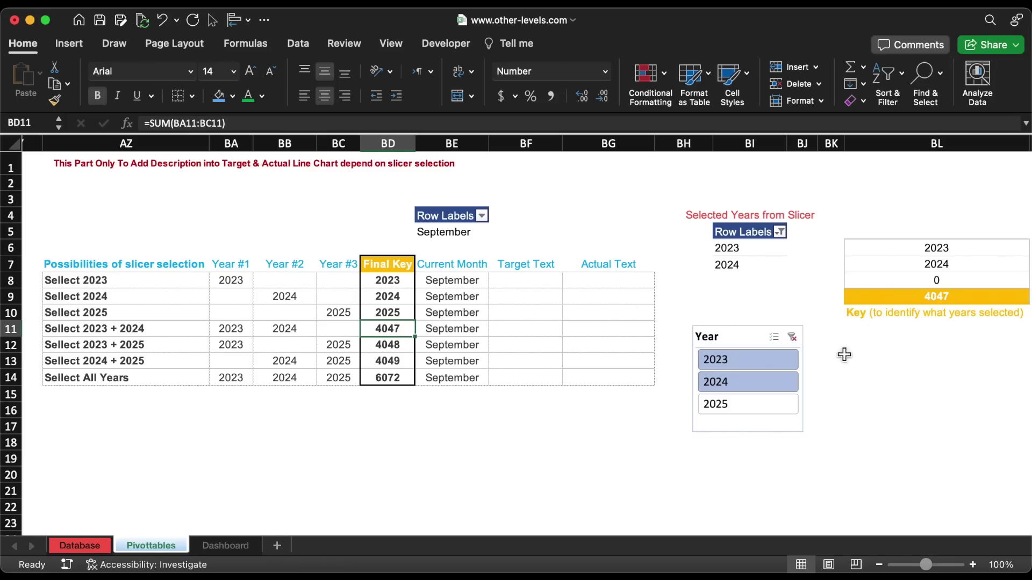
{"action": "left_click", "coordinate": [792, 336]}
Build the Target Text in BF8 with =CONCATENATE("Target of ",BE8," ",BA8).
{"action": "left_click", "coordinate": [544, 285]}
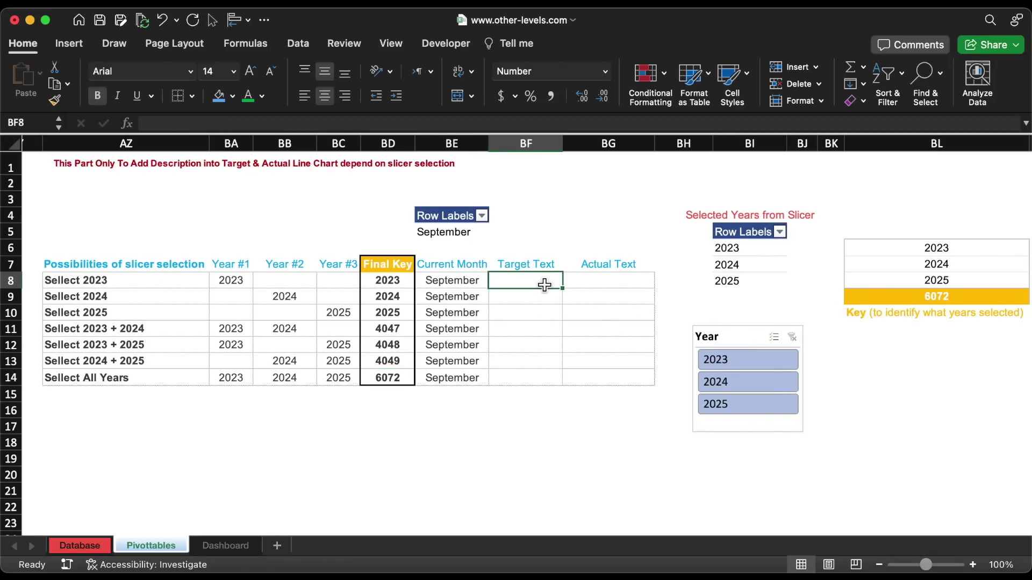
{"action": "type", "text": "=con"}
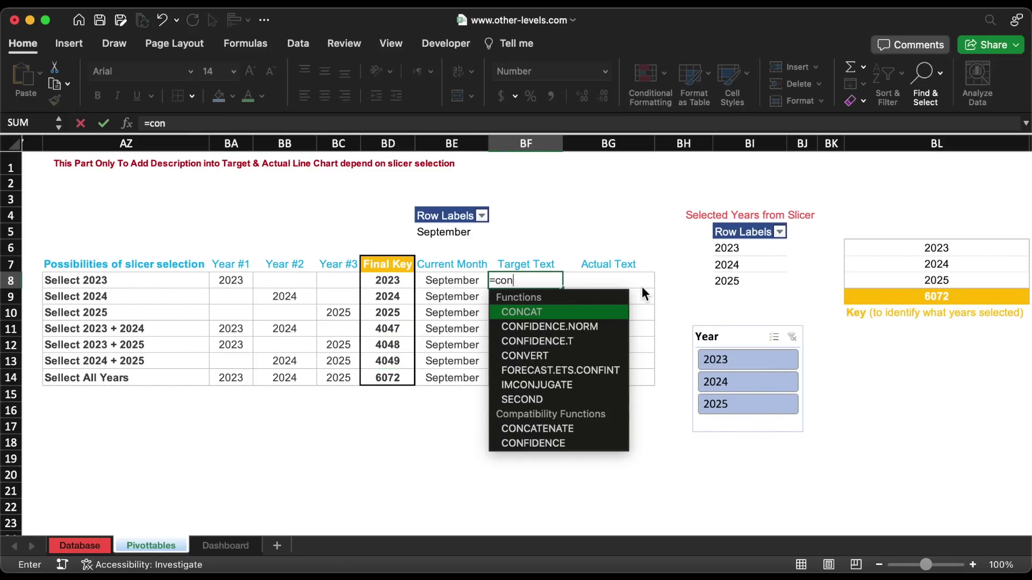
{"action": "double_click", "coordinate": [576, 425]}
{"action": "type", "text": "\"Target od"}
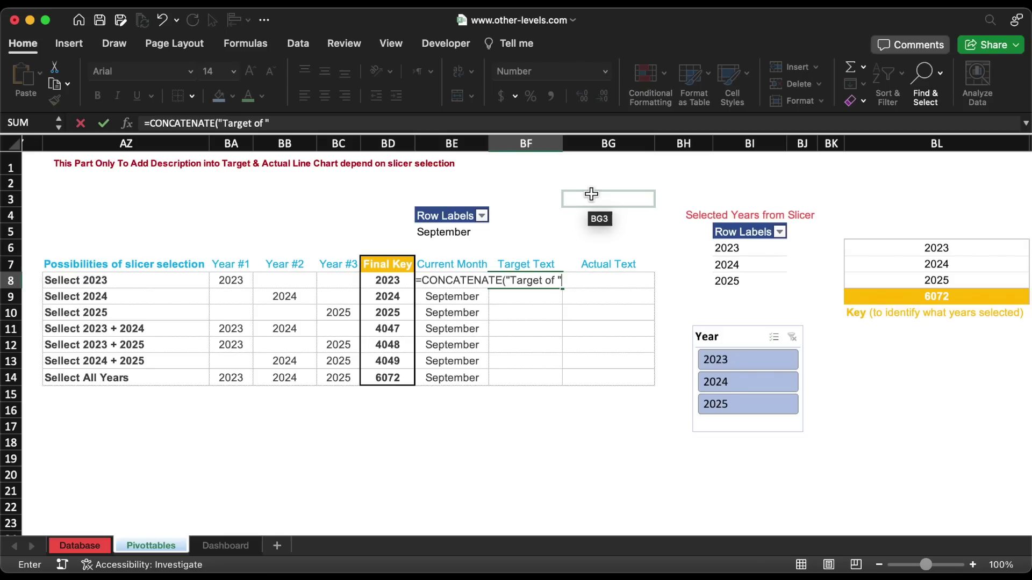
{"action": "type", "text": " \","}
{"action": "left_click", "coordinate": [454, 281]}
{"action": "type", "text": ","}
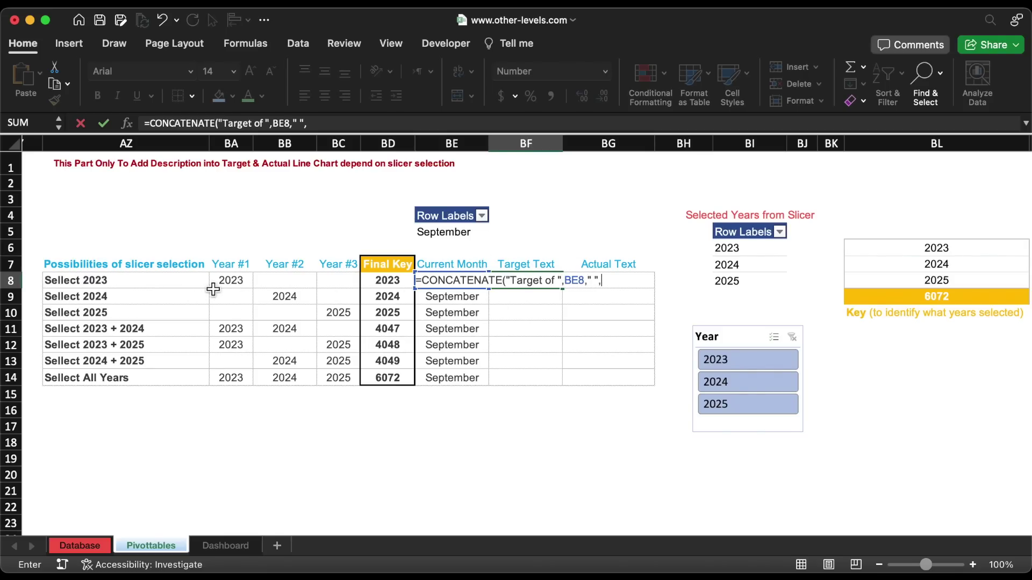
{"action": "type", "text": "\" \","}
{"action": "left_click", "coordinate": [228, 282]}
{"action": "type", "text": ")"}
{"action": "key", "text": "Return"}
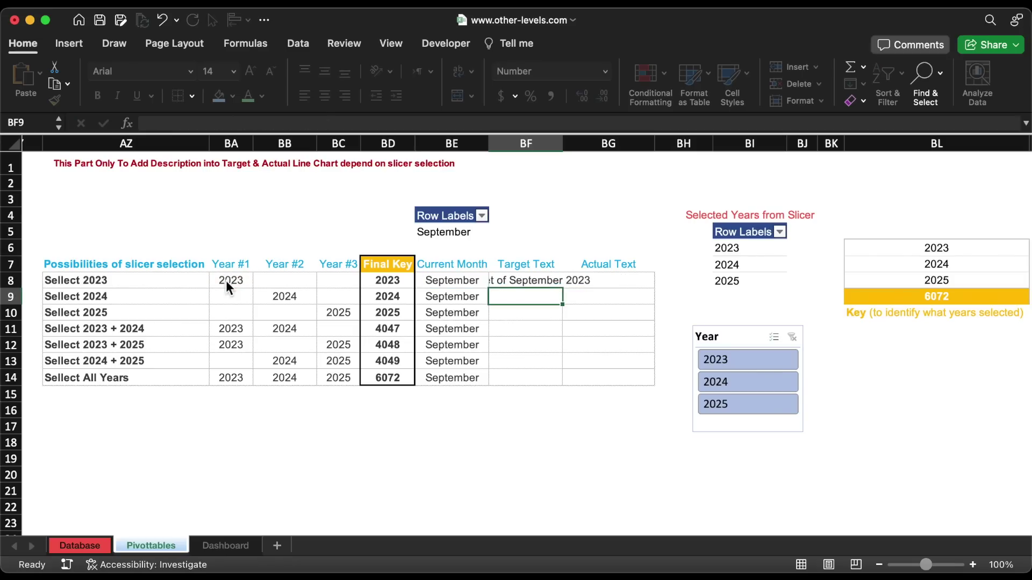
Widen column BF and fill the Target Text formula into BF9 with its year reference changed to BB9.
{"action": "left_click_drag", "start_coordinate": [564, 147], "coordinate": [625, 146]}
{"action": "left_click", "coordinate": [556, 280]}
{"action": "left_click_drag", "start_coordinate": [625, 289], "coordinate": [598, 300]}
{"action": "left_click", "coordinate": [595, 297]}
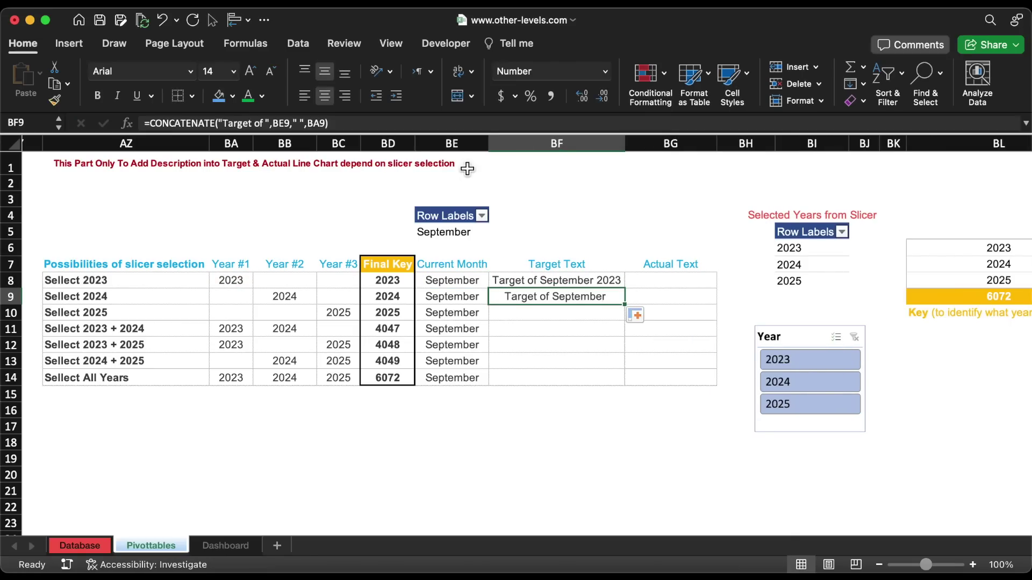
{"action": "left_click", "coordinate": [450, 123]}
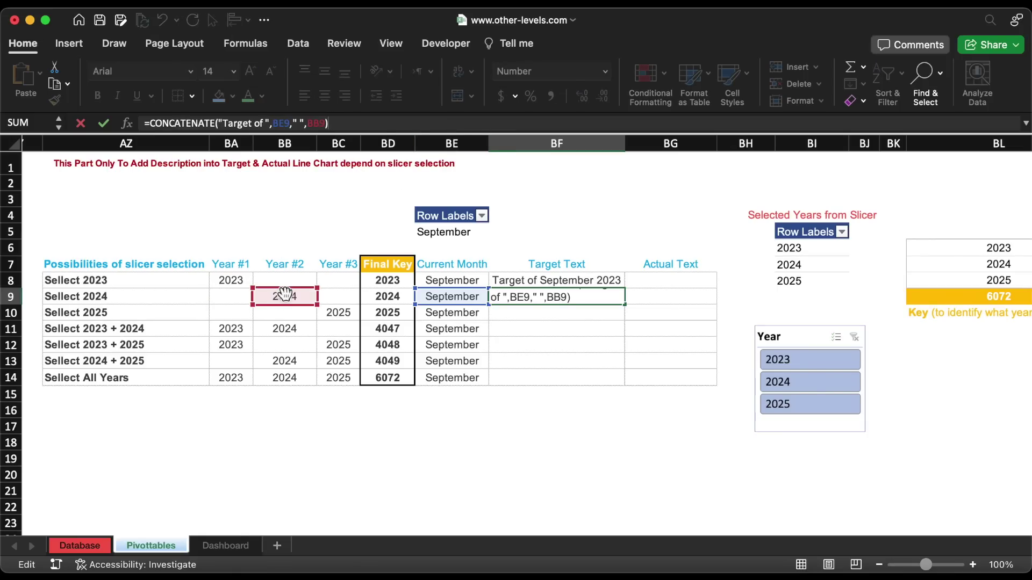
{"action": "key", "text": "Return"}
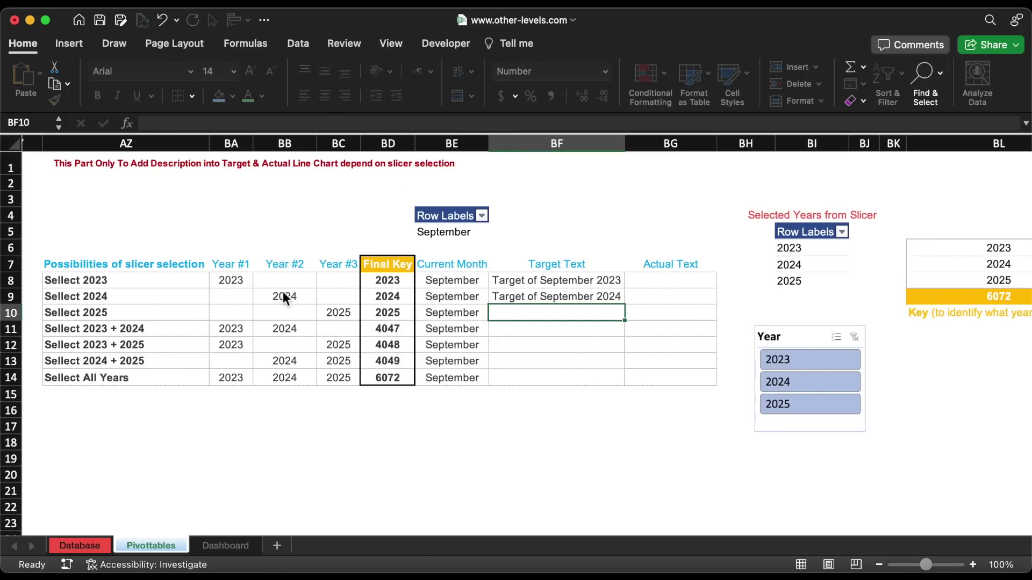
Fill the Target Text formula into BF10 and point its year reference to BC10.
{"action": "left_click", "coordinate": [615, 297]}
{"action": "left_click_drag", "start_coordinate": [625, 305], "coordinate": [625, 322]}
{"action": "double_click", "coordinate": [324, 124]}
{"action": "left_click", "coordinate": [294, 313]}
{"action": "left_click", "coordinate": [331, 307]}
{"action": "key", "text": "Return"}
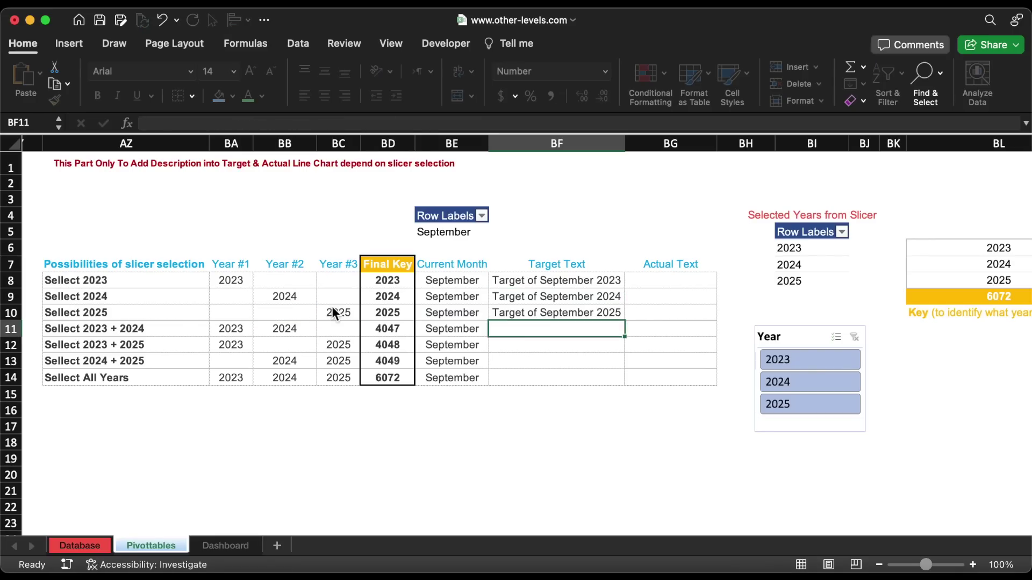
Fill the Target Text formula down to BF14 and change BF11 to =CONCATENATE("Target of ",BE11," ",BA11," & ",BB11).
{"action": "left_click", "coordinate": [612, 315]}
{"action": "double_click", "coordinate": [627, 321]}
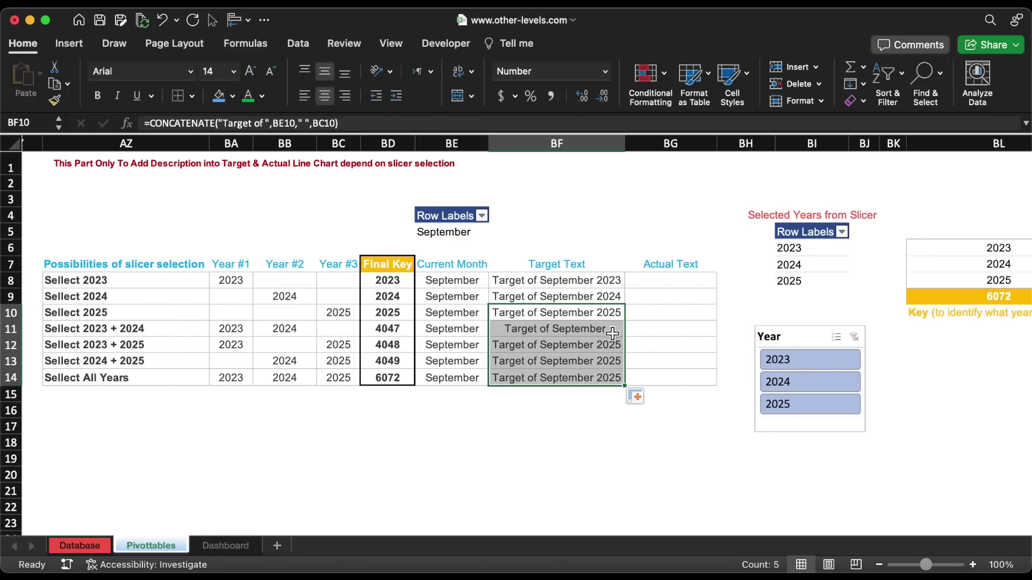
{"action": "double_click", "coordinate": [613, 329]}
{"action": "left_click_drag", "start_coordinate": [333, 321], "coordinate": [250, 325]}
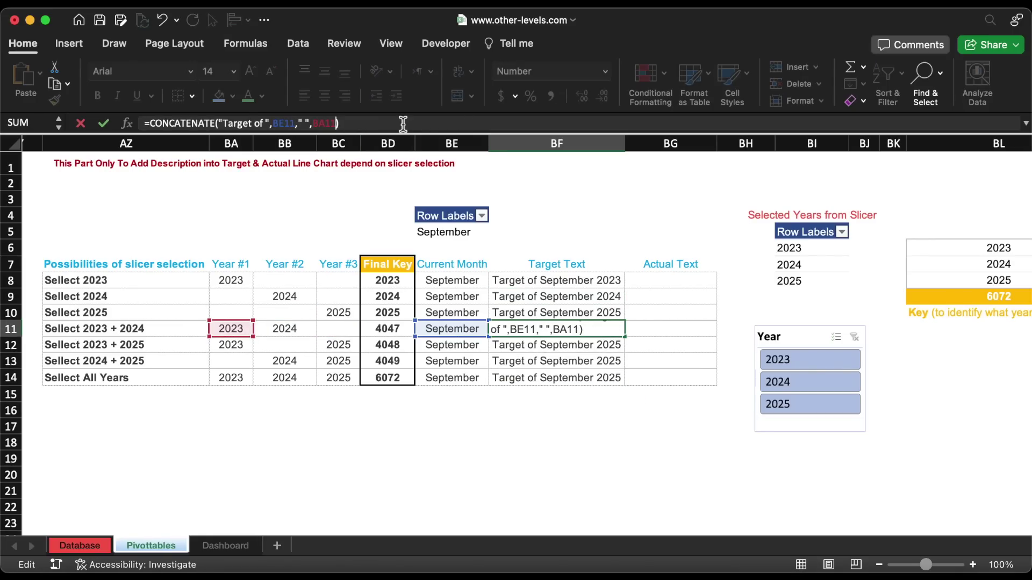
{"action": "left_click", "coordinate": [292, 329]}
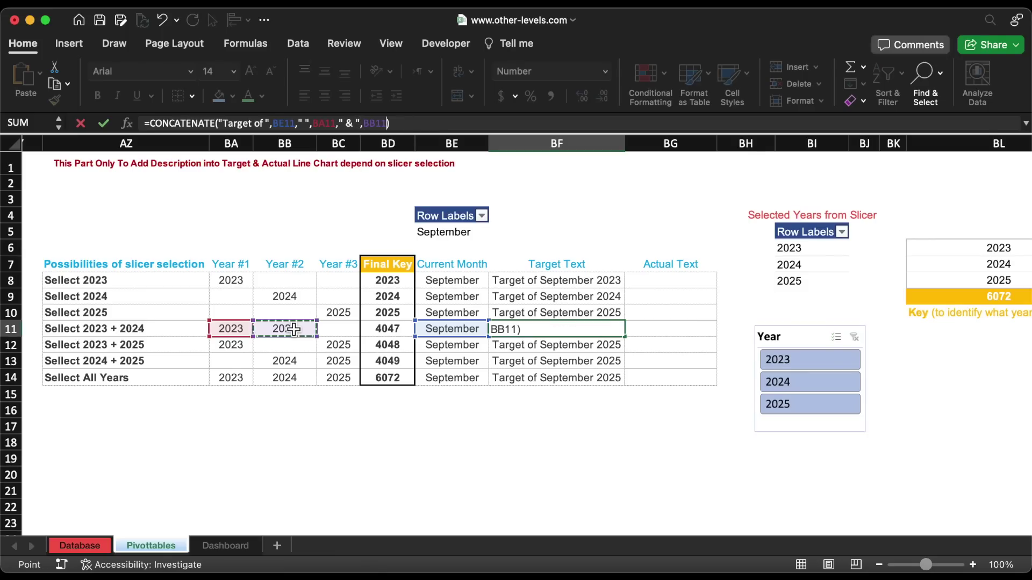
{"action": "key", "text": "Return"}
Autofit column BF, fill BF11's formula down to BF14, and point BF12's second year reference to BC12.
{"action": "double_click", "coordinate": [625, 142]}
{"action": "left_click", "coordinate": [646, 332]}
{"action": "left_click_drag", "start_coordinate": [663, 337], "coordinate": [662, 382]}
{"action": "double_click", "coordinate": [634, 345]}
{"action": "left_click_drag", "start_coordinate": [318, 340], "coordinate": [325, 340]}
{"action": "key", "text": "Return"}
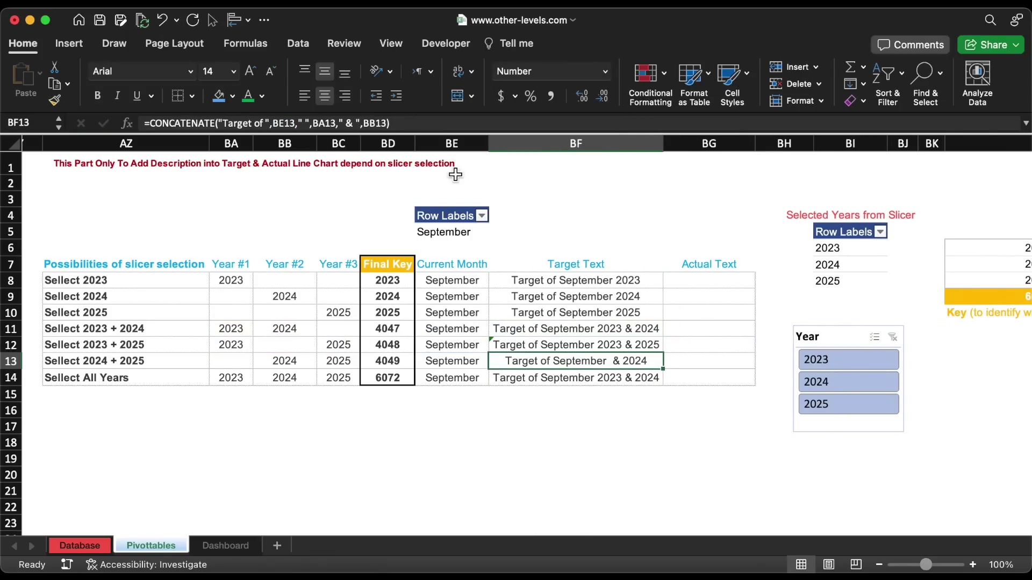
Point the first year reference in BF13's Target Text formula to BC13.
{"action": "key", "text": "F2"}
{"action": "left_click_drag", "start_coordinate": [252, 360], "coordinate": [340, 360]}
{"action": "key", "text": "Return"}
Change the all-years Target Text in BF14 to join only "Total Target of " and the month in BE14.
{"action": "left_click", "coordinate": [462, 122]}
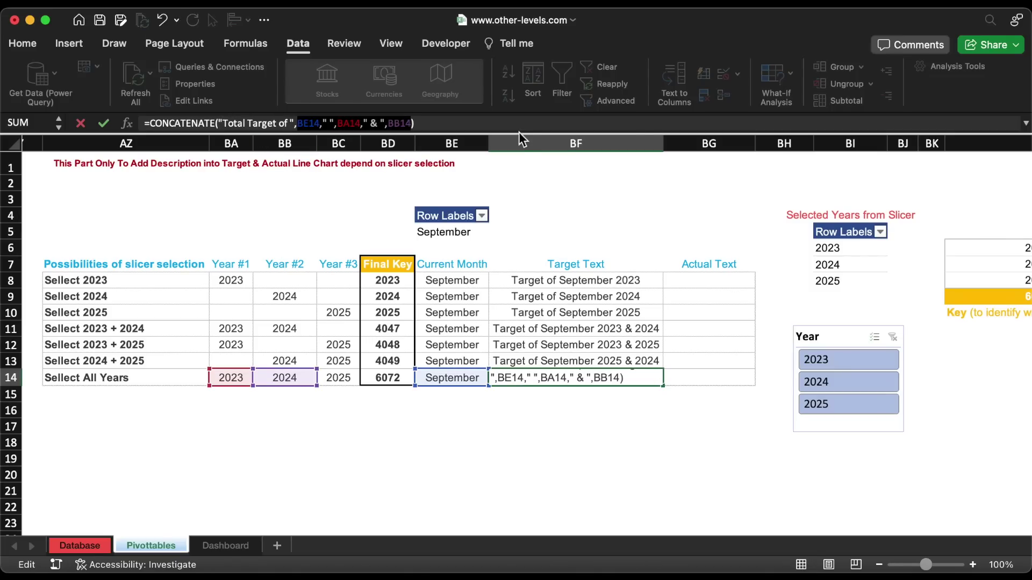
{"action": "key", "text": "BackSpace"}
{"action": "left_click", "coordinate": [451, 377]}
{"action": "key", "text": "Return"}
Copy BF8's formula text into BG8 and reword it to =CONCATENATE("Actual of ",BE8," ",BA8).
{"action": "left_click", "coordinate": [629, 284]}
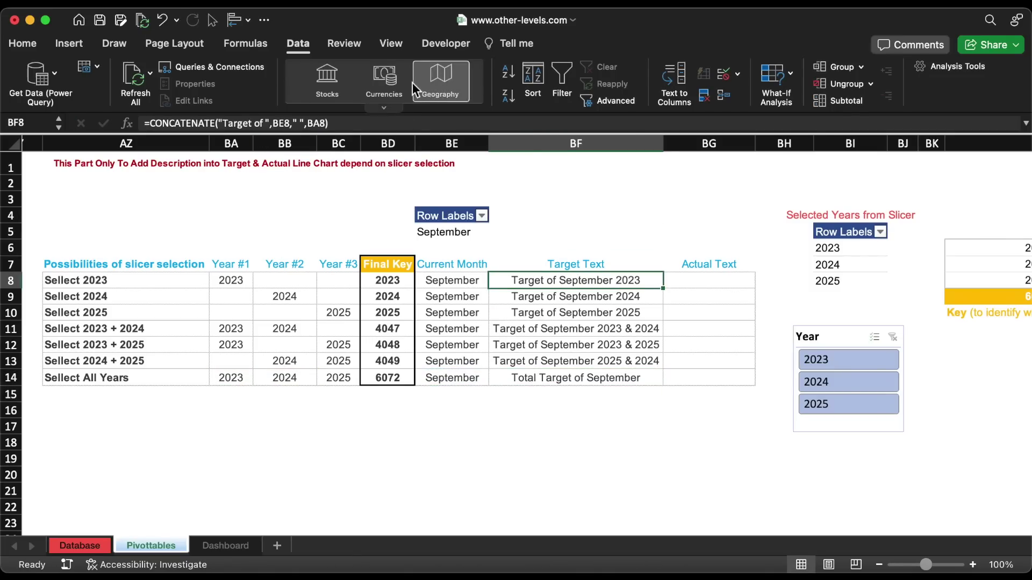
{"action": "left_click", "coordinate": [392, 123]}
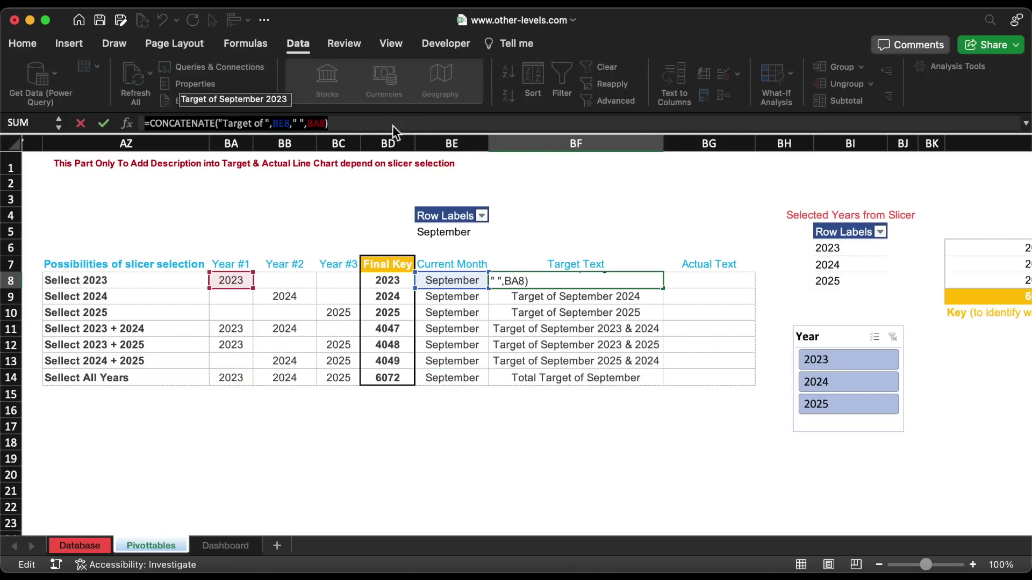
{"action": "left_click", "coordinate": [718, 278]}
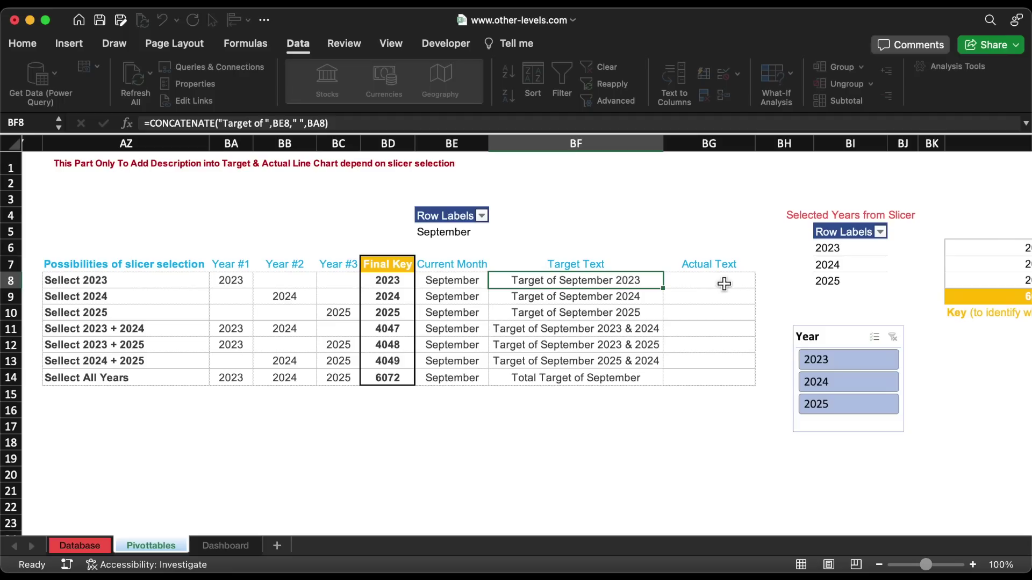
{"action": "left_click", "coordinate": [452, 121]}
{"action": "key", "text": "cmd+v"}
{"action": "left_click_drag", "start_coordinate": [223, 123], "coordinate": [242, 123]}
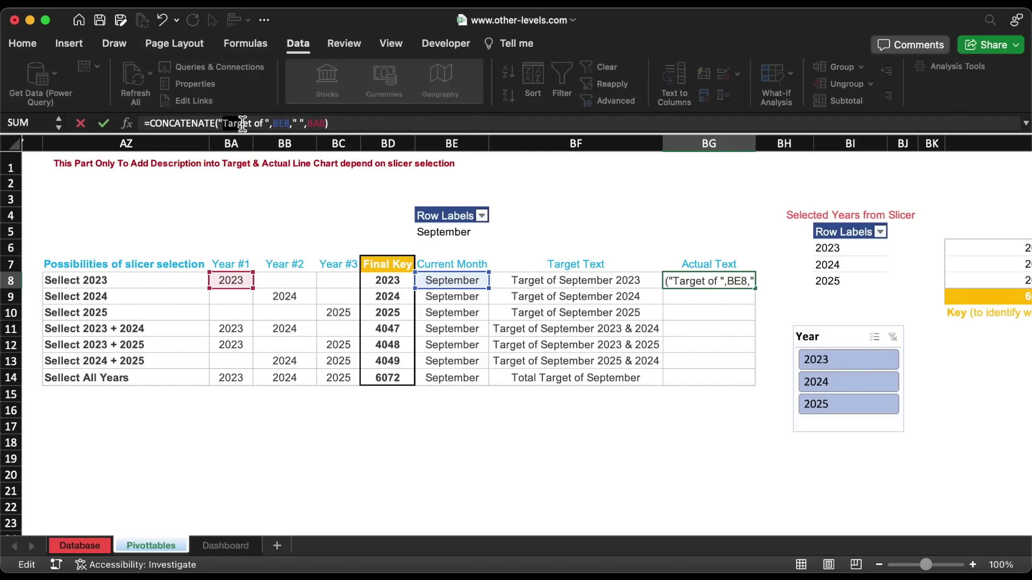
{"action": "type", "text": "Actual"}
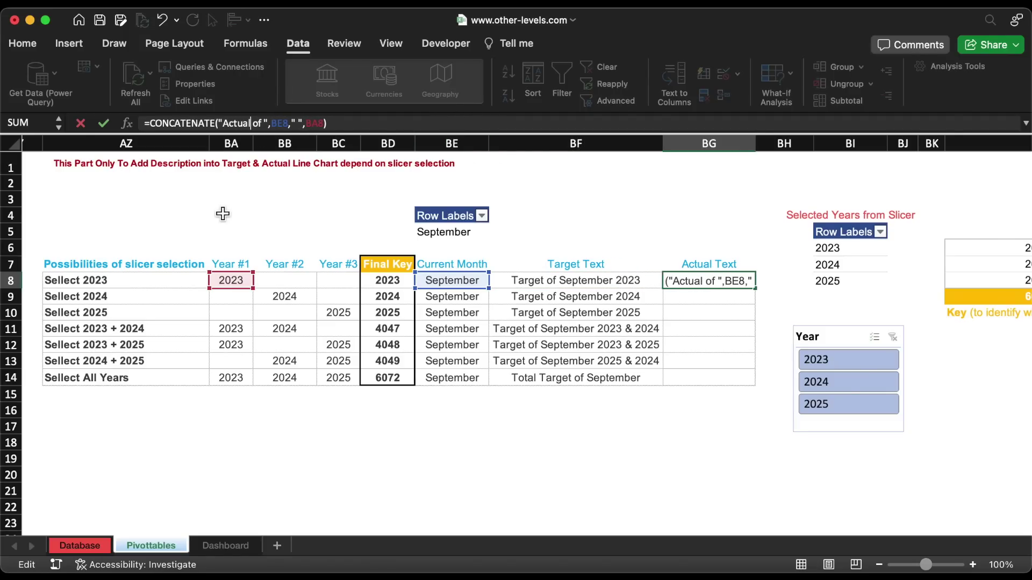
{"action": "key", "text": "Return"}
Copy BF9's formula text into BG9 and reword it to =CONCATENATE("Actual of ",BE9," ",BB9).
{"action": "left_click", "coordinate": [658, 302]}
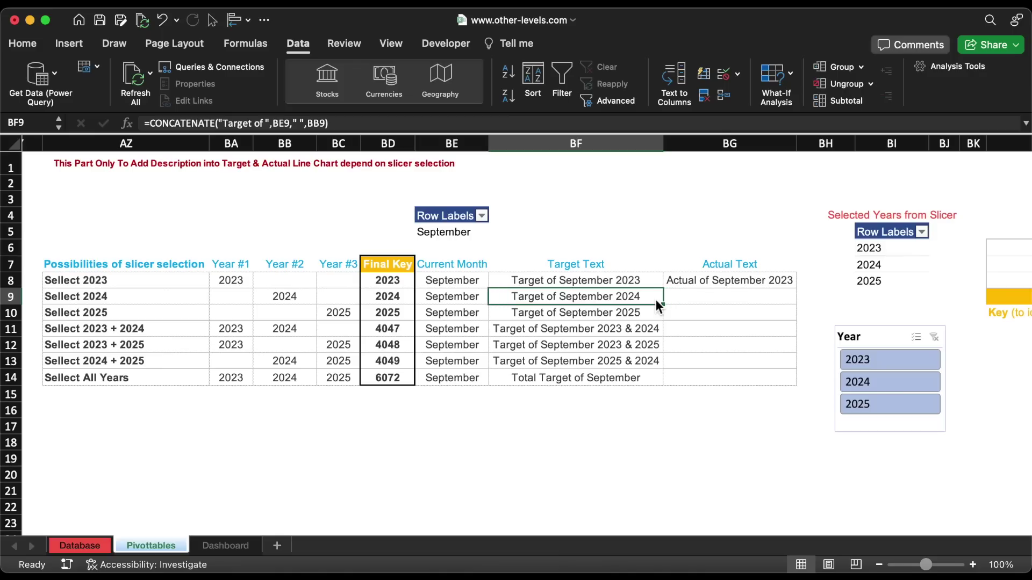
{"action": "left_click", "coordinate": [499, 121]}
{"action": "double_click", "coordinate": [792, 292]}
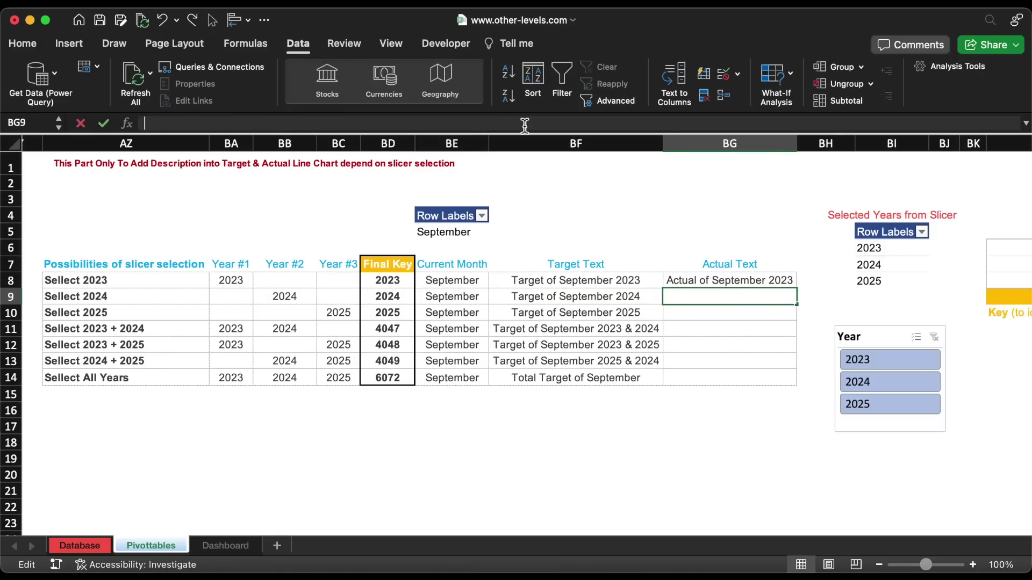
{"action": "key", "text": "super+v"}
{"action": "double_click", "coordinate": [243, 123]}
{"action": "type", "text": "Actual"}
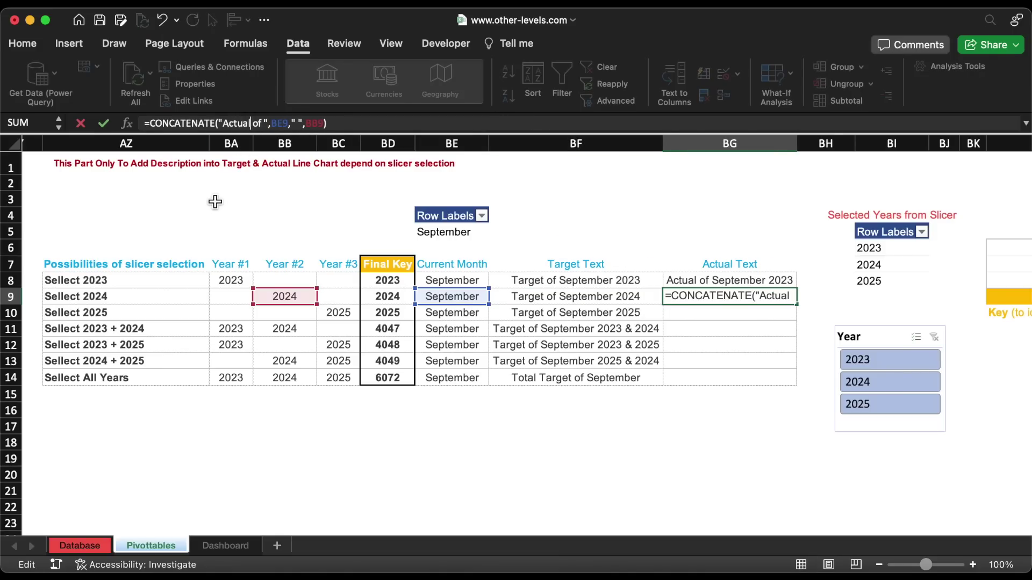
Copy BF10's formula text into BG10 and replace "Target" with "Actual".
{"action": "left_click", "coordinate": [538, 312]}
{"action": "left_click", "coordinate": [383, 124]}
{"action": "key", "text": "Tab"}
{"action": "left_click", "coordinate": [245, 123]}
{"action": "key", "text": "super+v"}
{"action": "double_click", "coordinate": [243, 123]}
{"action": "key", "text": "BackSpace"}
{"action": "type", "text": "Actual"}
Enter BF11's formula in BG11 with "Actual of" in place of "Target of", and autofit column BG.
{"action": "left_click", "coordinate": [546, 328]}
{"action": "left_click", "coordinate": [376, 123]}
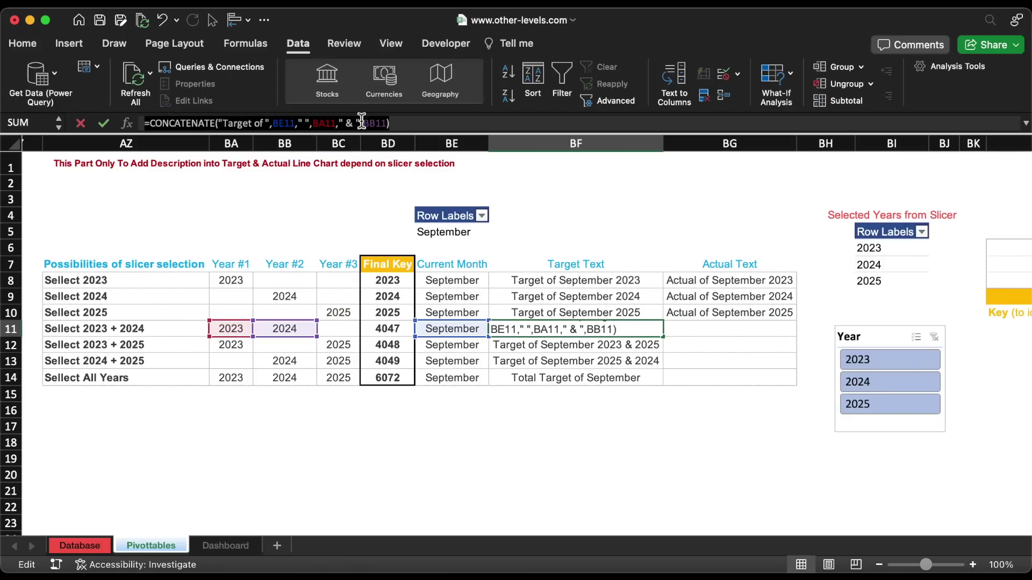
{"action": "key", "text": "Tab"}
{"action": "left_click", "coordinate": [254, 123]}
{"action": "type", "text": "=CONCATENATE(\"Target of \",BE11,\" \",BA11,\" & \",BB11)"}
{"action": "left_click", "coordinate": [264, 123]}
{"action": "key", "text": "BackSpace"}
{"action": "key", "text": "BackSpace"}
{"action": "key", "text": "BackSpace"}
{"action": "key", "text": "BackSpace"}
{"action": "key", "text": "BackSpace"}
{"action": "key", "text": "BackSpace"}
{"action": "type", "text": "Actual of"}
{"action": "key", "text": "Return"}
{"action": "double_click", "coordinate": [796, 143]}
Copy BF12's formula text into BG12 and reword it to =CONCATENATE("Actual of ",BE12," ",BA12," & ",BC12).
{"action": "key", "text": "Left"}
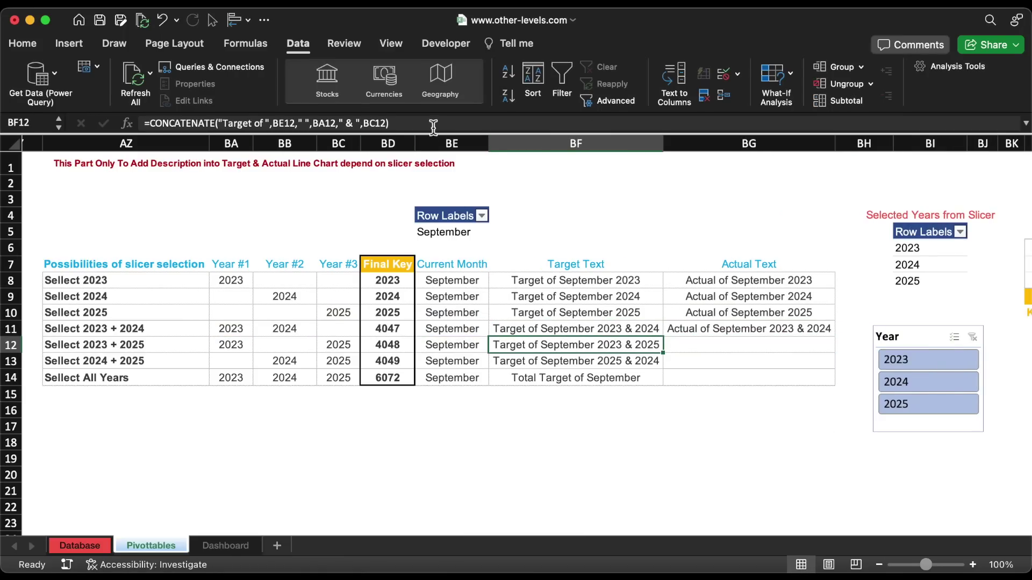
{"action": "left_click", "coordinate": [433, 123]}
{"action": "key", "text": "super+a"}
{"action": "key", "text": "super+c"}
{"action": "key", "text": "Tab"}
{"action": "left_click", "coordinate": [260, 123]}
{"action": "key", "text": "super+v"}
{"action": "double_click", "coordinate": [237, 123]}
{"action": "type", "text": "Ac"}
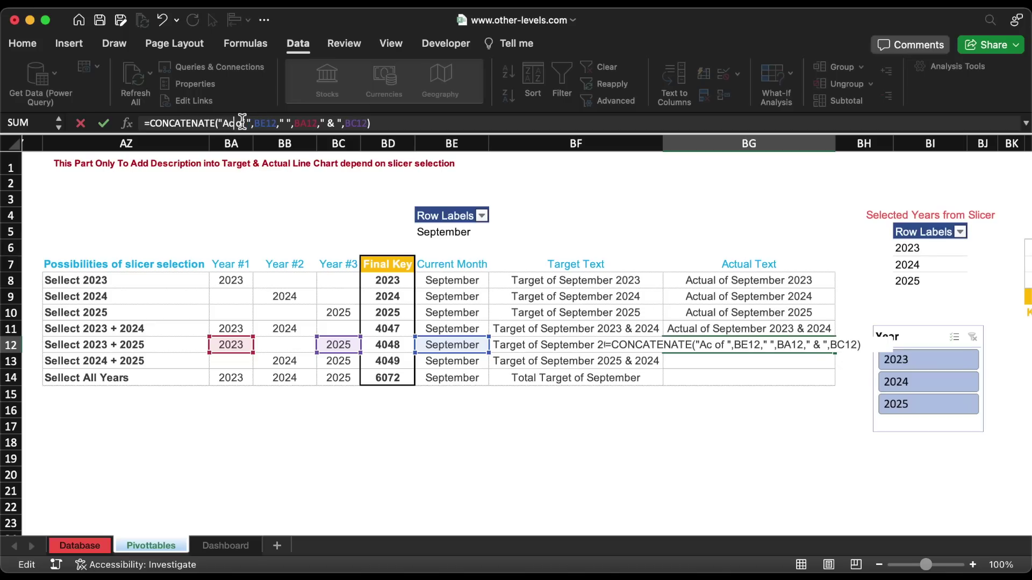
{"action": "type", "text": "tual"}
{"action": "key", "text": "Return"}
Copy BF13's formula text into BG13 and change "Target" to "Actual".
{"action": "key", "text": "Left"}
{"action": "left_click", "coordinate": [580, 123]}
{"action": "key", "text": "super+a"}
{"action": "key", "text": "super+c"}
{"action": "key", "text": "Tab"}
{"action": "left_click", "coordinate": [580, 123]}
{"action": "key", "text": "super+v"}
{"action": "double_click", "coordinate": [236, 123]}
{"action": "type", "text": "Actual"}
{"action": "key", "text": "Return"}
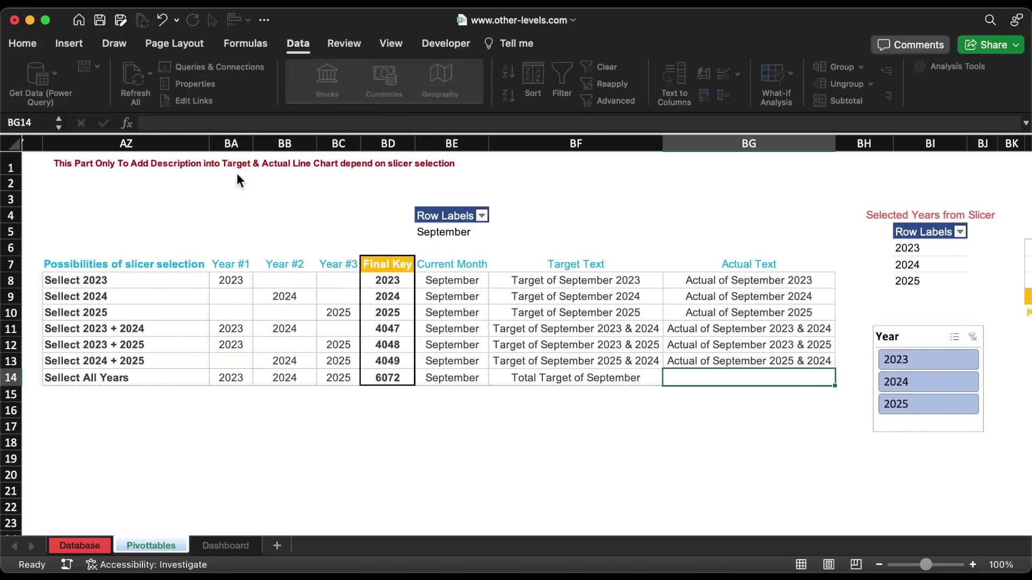
Copy BF14's formula text into BG14 and replace "Total" with "Actual" in its wording.
{"action": "key", "text": "Left"}
{"action": "left_click", "coordinate": [258, 123]}
{"action": "key", "text": "super+a"}
{"action": "key", "text": "super+c"}
{"action": "key", "text": "Tab"}
{"action": "left_click", "coordinate": [258, 123]}
{"action": "key", "text": "super+v"}
{"action": "double_click", "coordinate": [234, 123]}
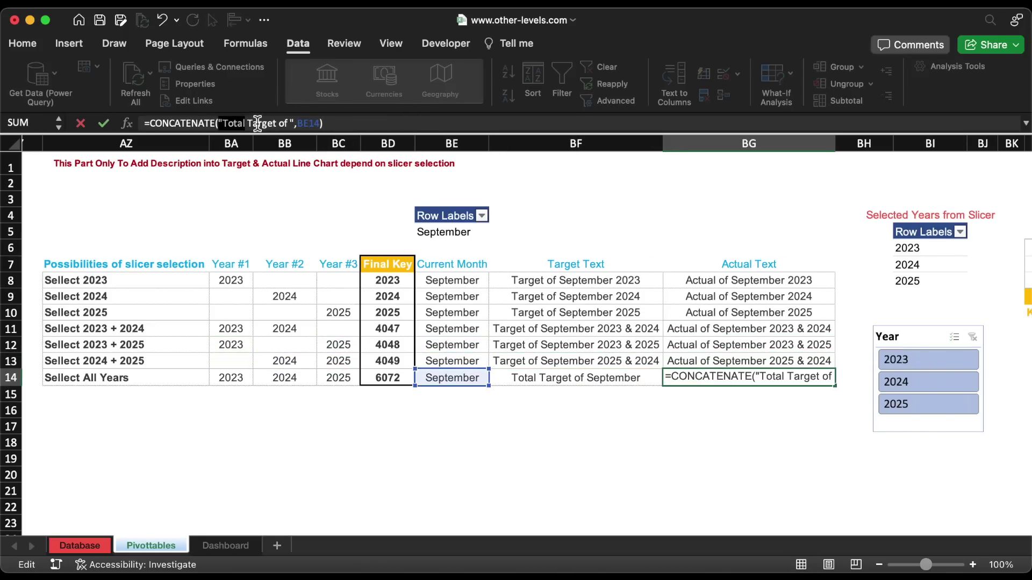
{"action": "type", "text": "Actual"}
{"action": "key", "text": "Return"}
Look up the target description for the selected-years key in BN6 under Final Text with =VLOOKUP(BL9,BD8:BG14,3,0).
{"action": "left_click", "coordinate": [749, 280]}
{"action": "scroll", "coordinate": [651, 346], "scroll_direction": "right", "scroll_amount": 10}
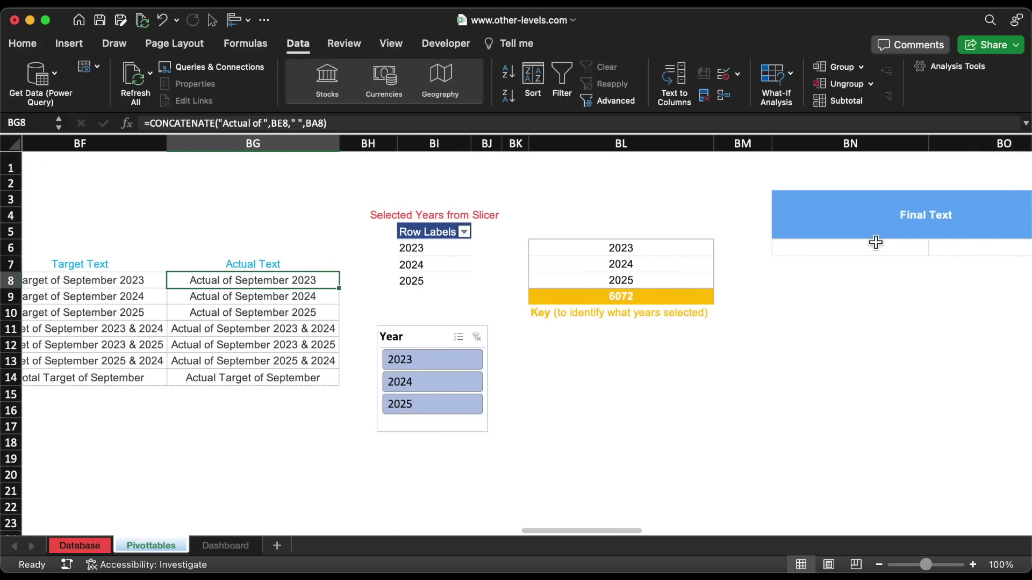
{"action": "scroll", "coordinate": [875, 241], "scroll_direction": "right", "scroll_amount": 3}
{"action": "left_click", "coordinate": [758, 253]}
{"action": "type", "text": "=vl"}
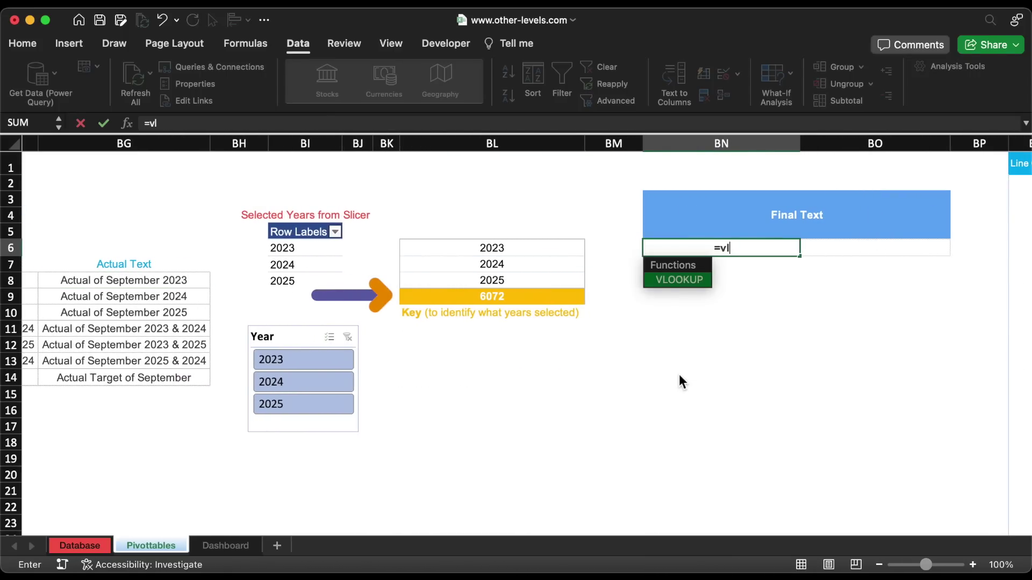
{"action": "double_click", "coordinate": [684, 279]}
{"action": "left_click", "coordinate": [497, 302]}
{"action": "type", "text": ","}
{"action": "scroll", "coordinate": [497, 302], "scroll_direction": "left", "scroll_amount": 5}
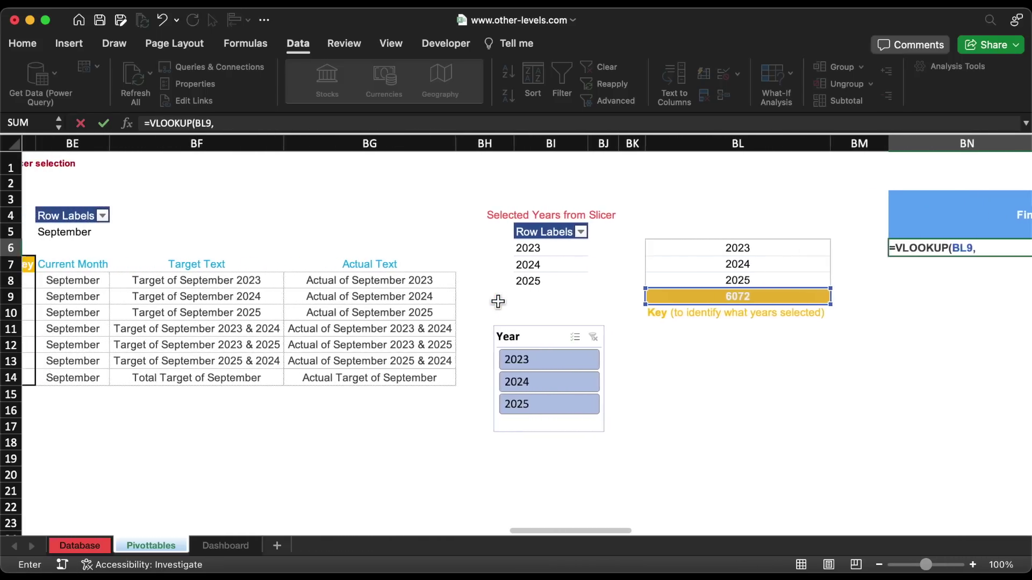
{"action": "scroll", "coordinate": [498, 301], "scroll_direction": "left", "scroll_amount": 4}
{"action": "left_click_drag", "start_coordinate": [173, 285], "coordinate": [610, 370]}
{"action": "type", "text": ","}
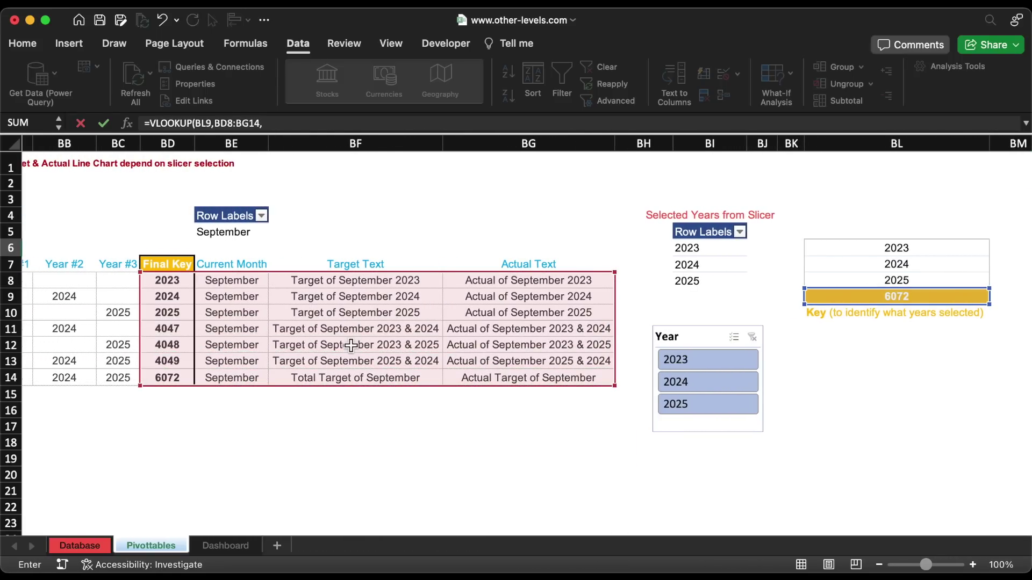
{"action": "type", "text": "3,0"}
{"action": "key", "text": "Return"}
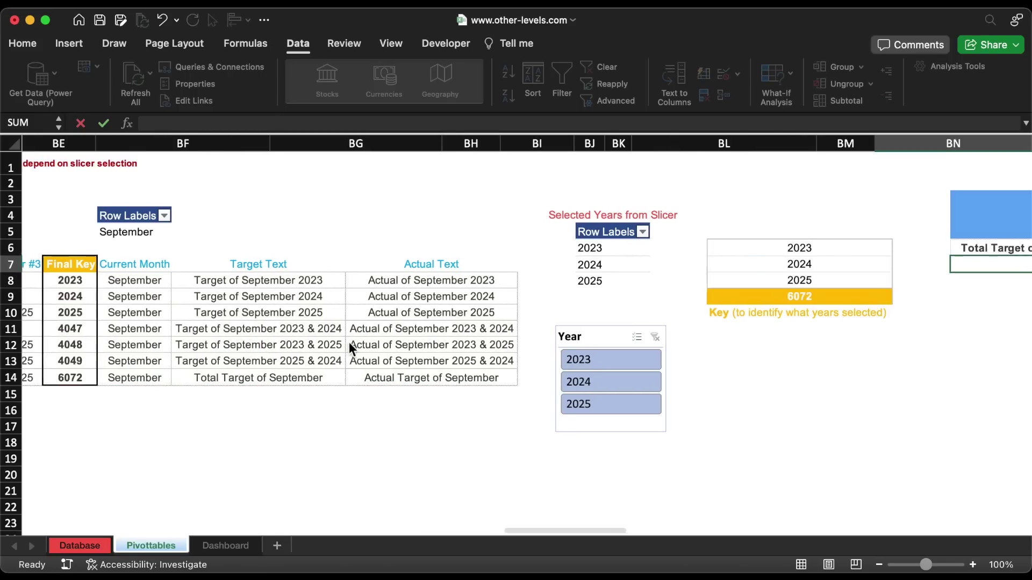
Copy BN6's lookup formula text into BO6 and change its column index to 4 to return the actual description.
{"action": "scroll", "coordinate": [545, 350], "scroll_direction": "right", "scroll_amount": 5}
{"action": "scroll", "coordinate": [545, 357], "scroll_direction": "right", "scroll_amount": 2}
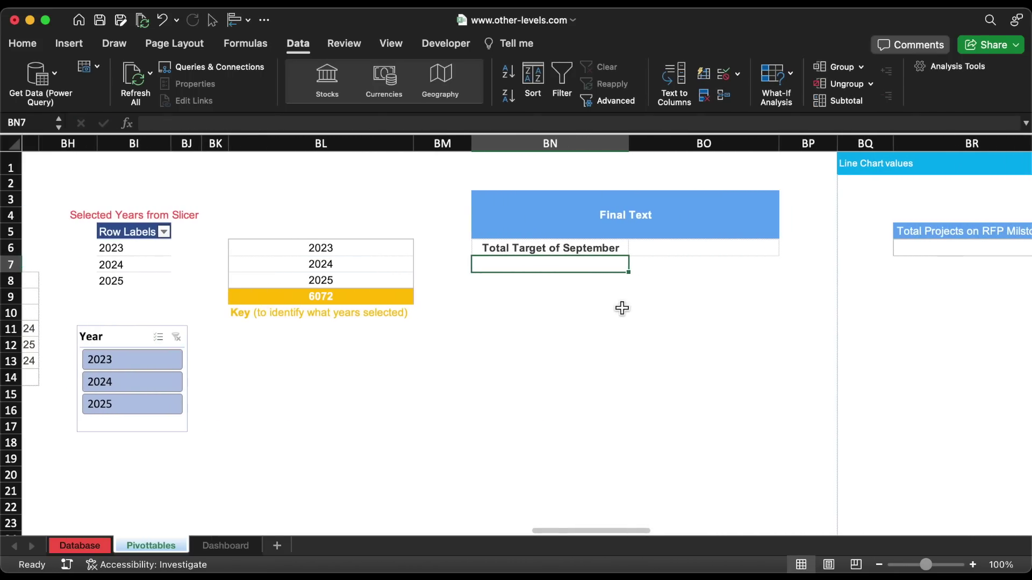
{"action": "left_click", "coordinate": [586, 253]}
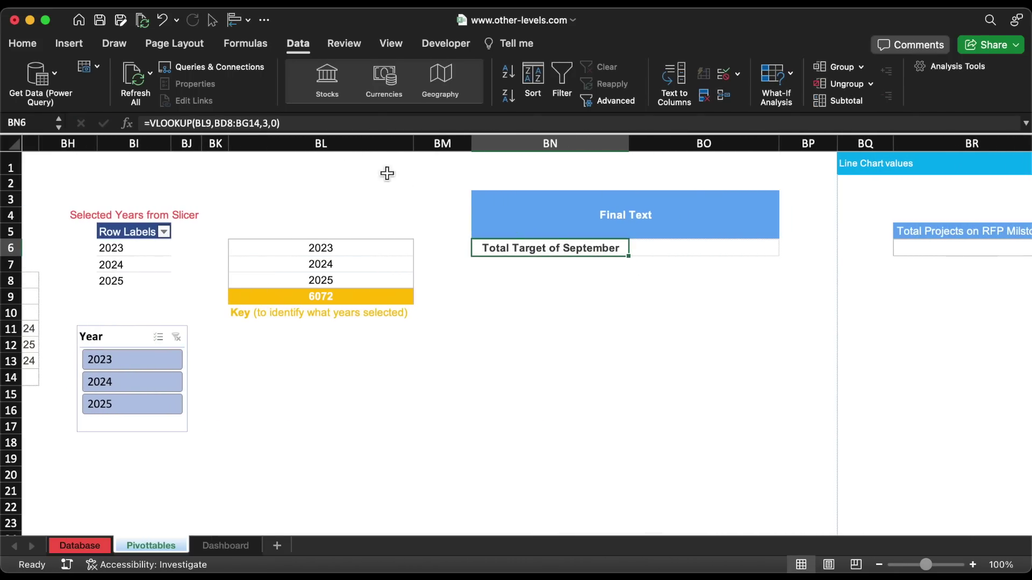
{"action": "left_click", "coordinate": [330, 125]}
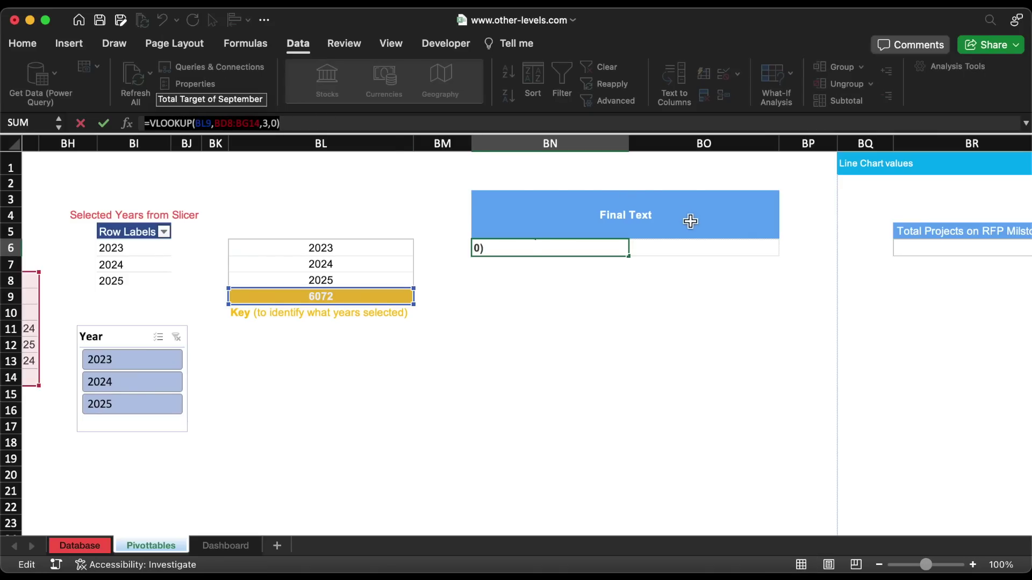
{"action": "key", "text": "Return"}
{"action": "left_click", "coordinate": [681, 253]}
{"action": "left_click", "coordinate": [478, 124]}
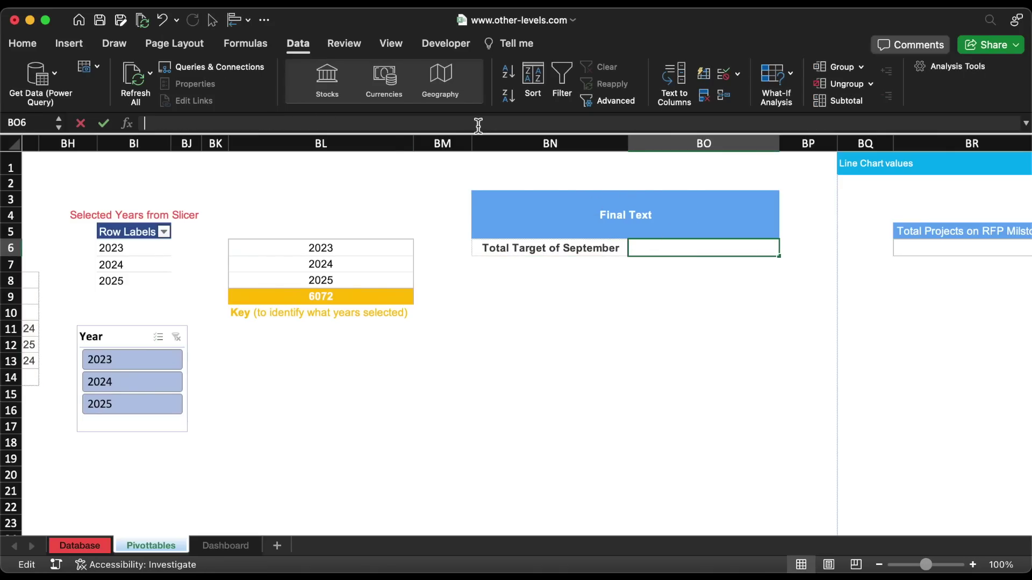
{"action": "key", "text": "super+v"}
{"action": "left_click", "coordinate": [269, 124]}
{"action": "key", "text": "BackSpace"}
{"action": "type", "text": "4"}
{"action": "key", "text": "Return"}
Test the Final Text cells by filtering the Year slicer to 2023 with 2024 and to each single year, clearing the filter at the end.
{"action": "left_click", "coordinate": [274, 433]}
{"action": "left_click", "coordinate": [156, 357]}
{"action": "left_click", "coordinate": [148, 378]}
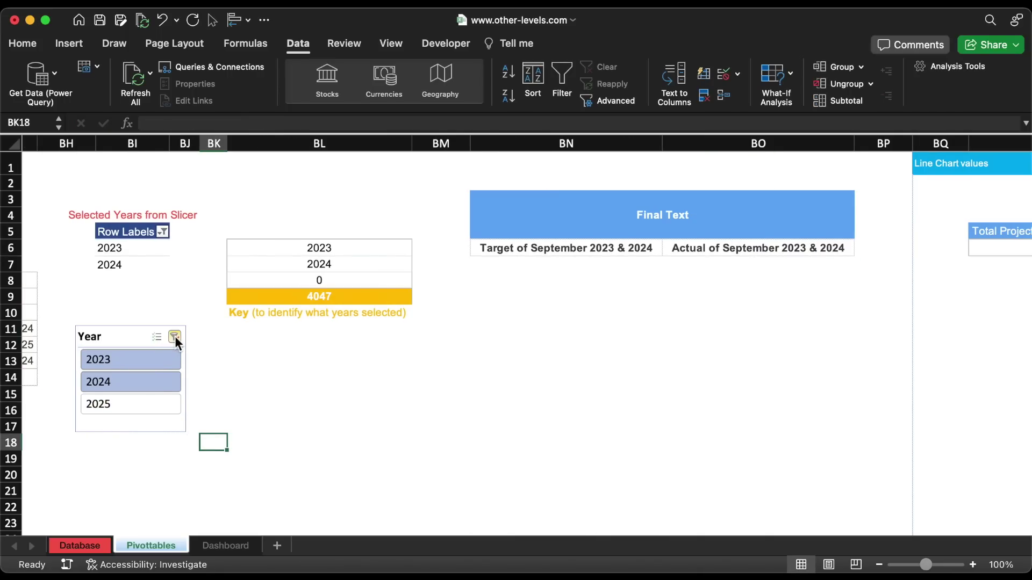
{"action": "left_click", "coordinate": [175, 338]}
{"action": "left_click", "coordinate": [125, 359]}
{"action": "left_click", "coordinate": [124, 378]}
{"action": "left_click", "coordinate": [131, 402]}
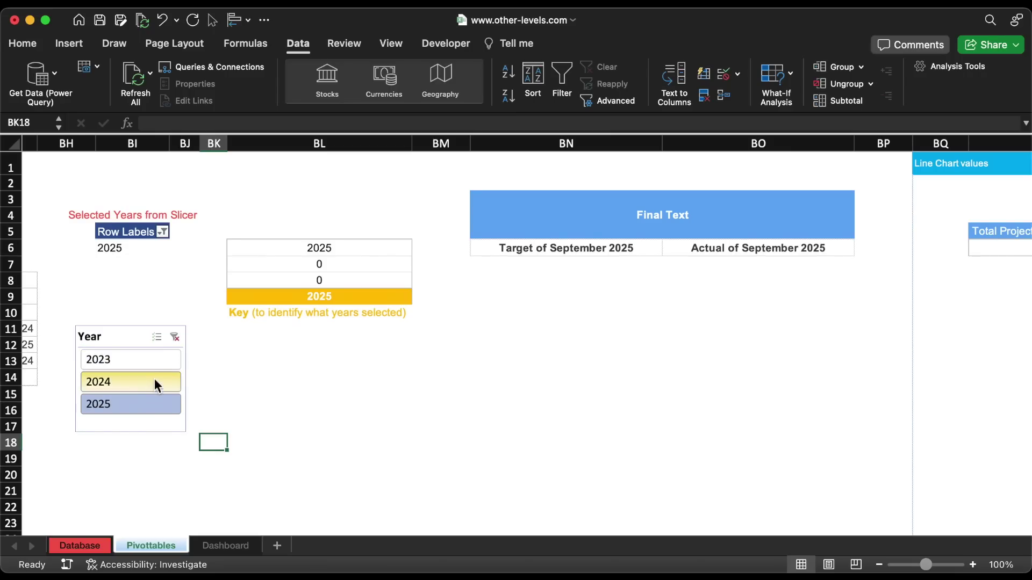
{"action": "left_click_drag", "start_coordinate": [153, 355], "coordinate": [148, 379]}
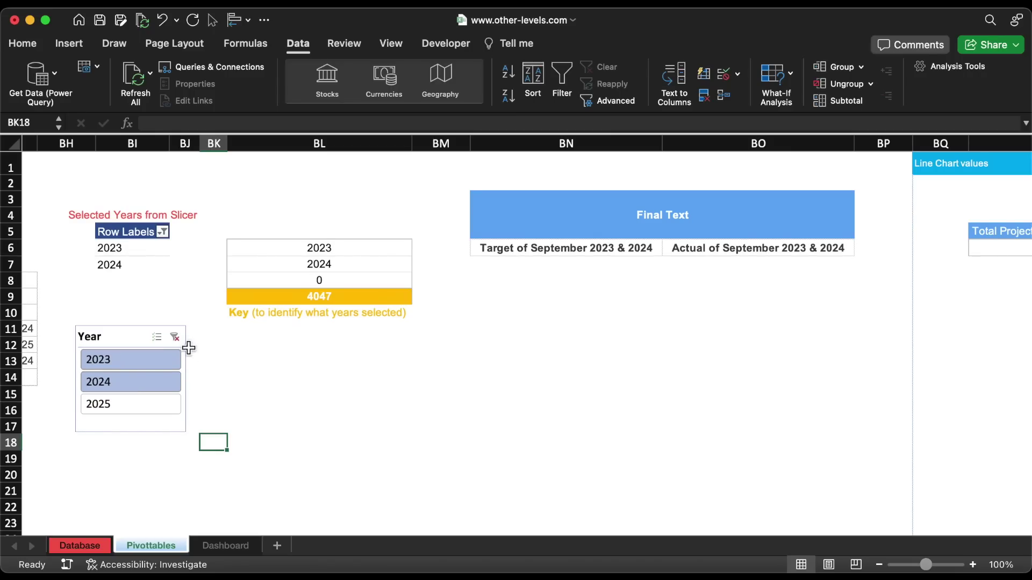
{"action": "left_click", "coordinate": [175, 338]}
{"action": "left_click", "coordinate": [283, 409]}
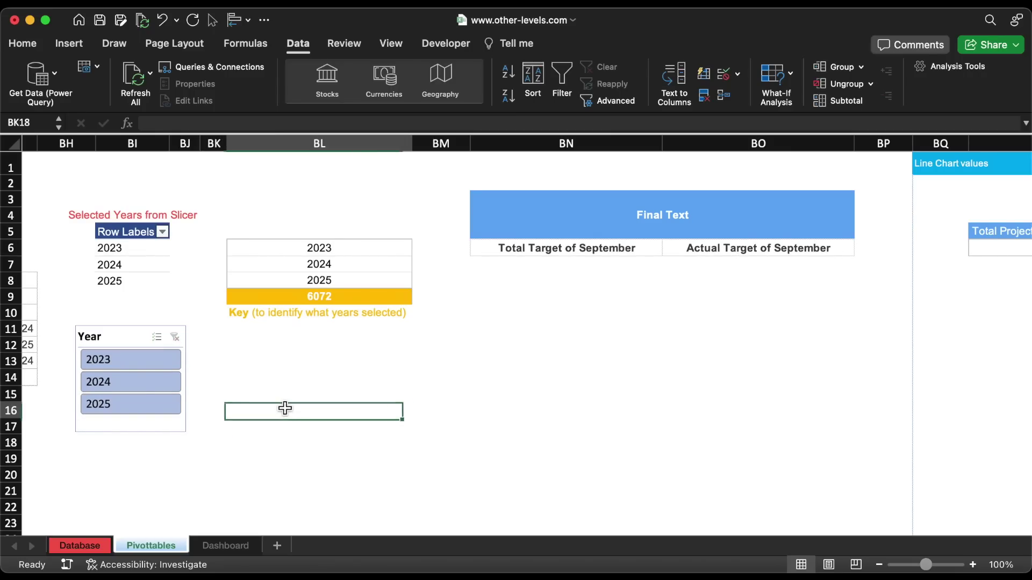
Draw a text box below the line chart on the Dashboard sheet and link it to =Pivottables!BN6.
{"action": "left_click", "coordinate": [223, 546]}
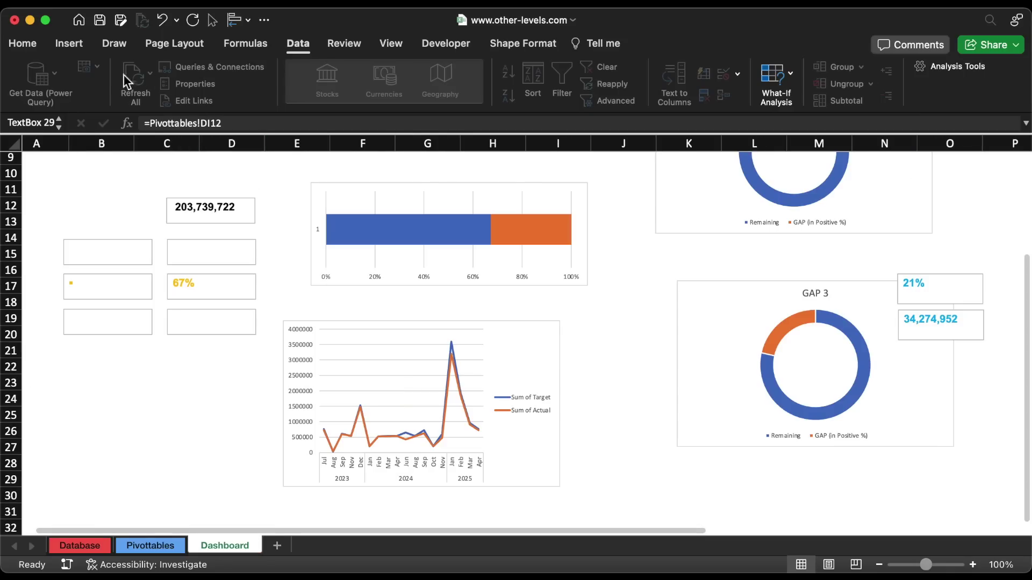
{"action": "left_click", "coordinate": [81, 46]}
{"action": "left_click", "coordinate": [233, 80]}
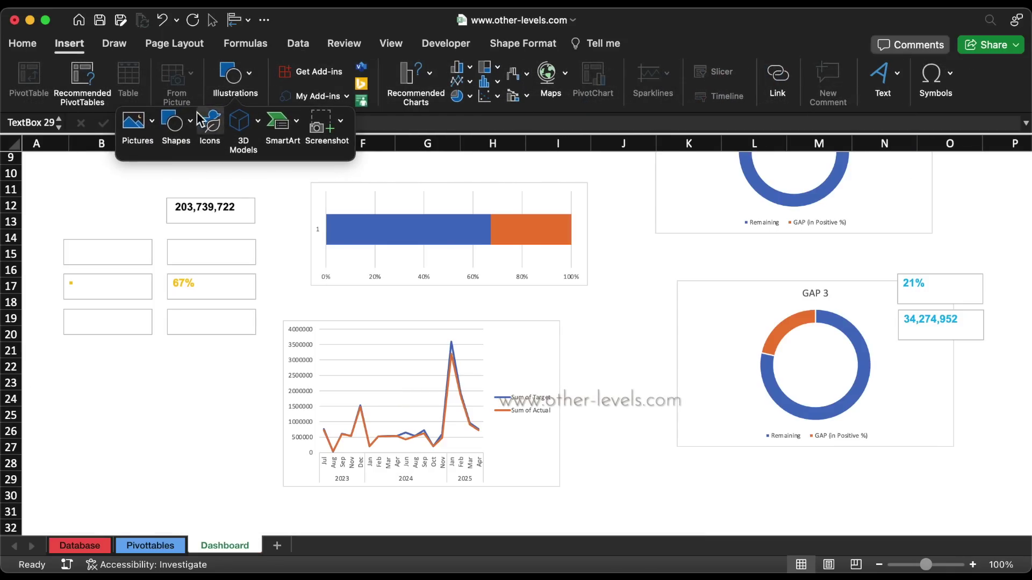
{"action": "left_click", "coordinate": [173, 126]}
{"action": "left_click", "coordinate": [173, 171]}
{"action": "left_click_drag", "start_coordinate": [567, 309], "coordinate": [382, 512]}
{"action": "left_click", "coordinate": [261, 123]}
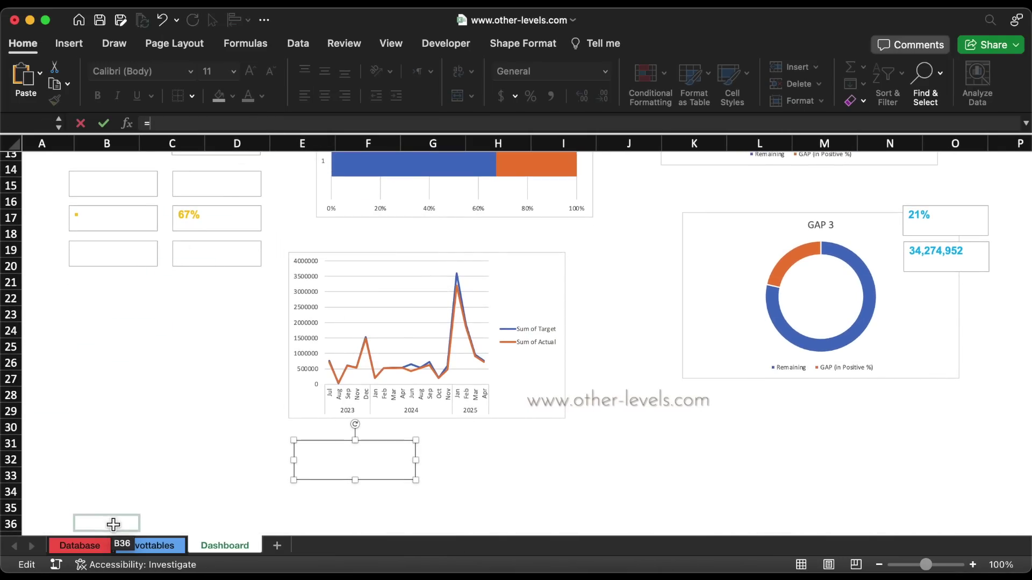
{"action": "left_click", "coordinate": [144, 547]}
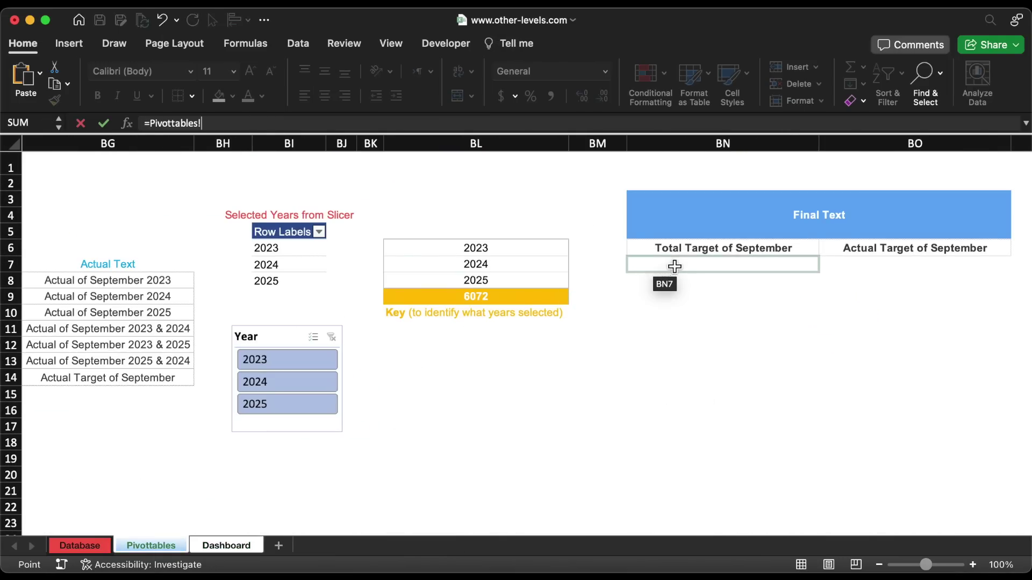
{"action": "key", "text": "Return"}
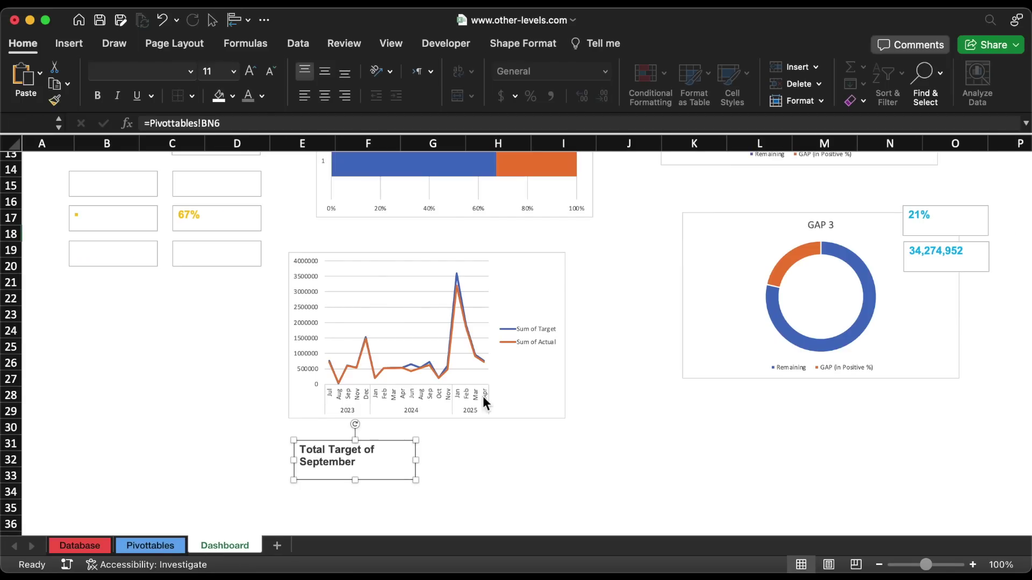
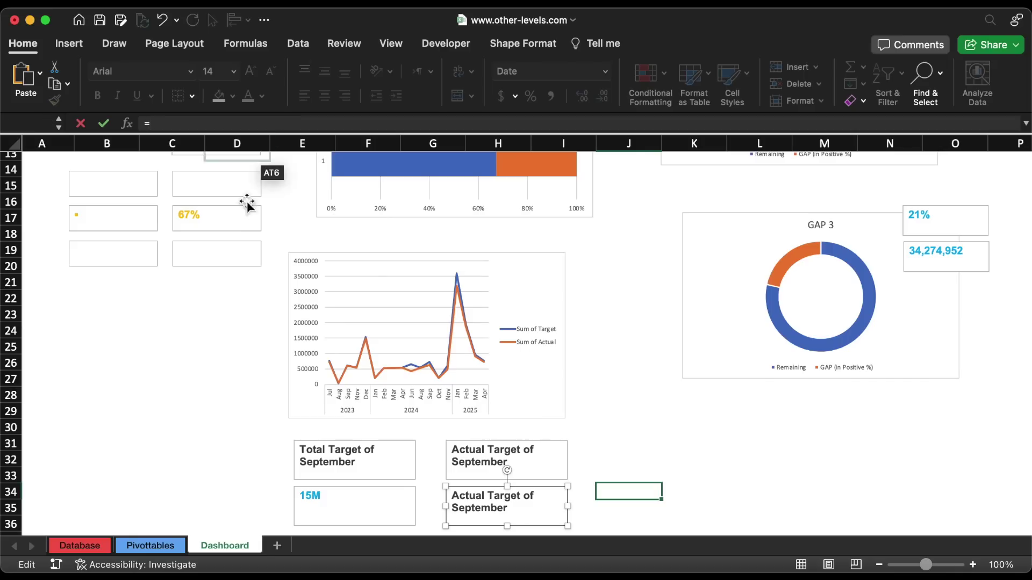
Link the text box below the actual description on the Dashboard to the Total Actual value, =Pivottables!AU6.
{"action": "left_click", "coordinate": [144, 546]}
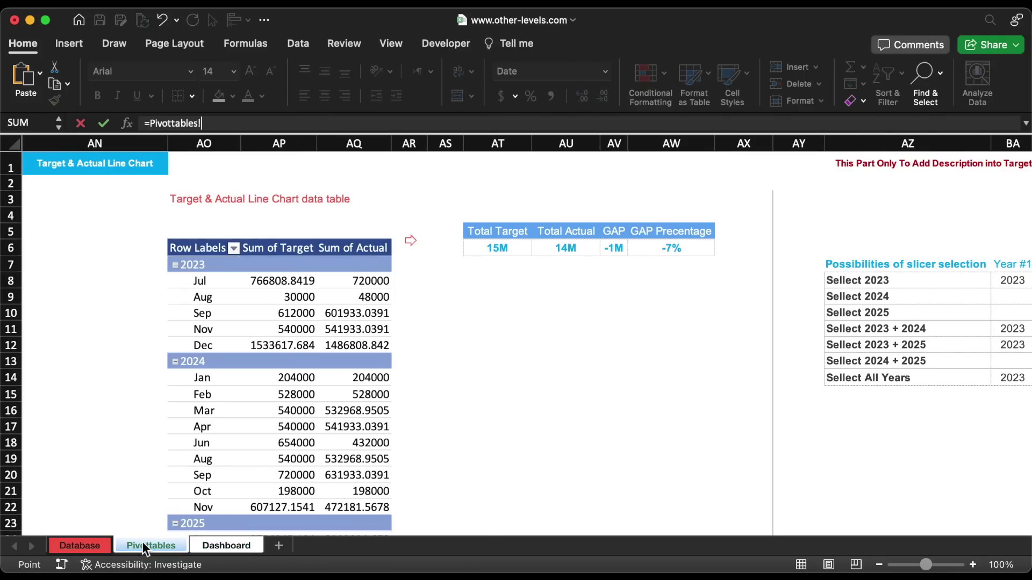
{"action": "left_click", "coordinate": [569, 248]}
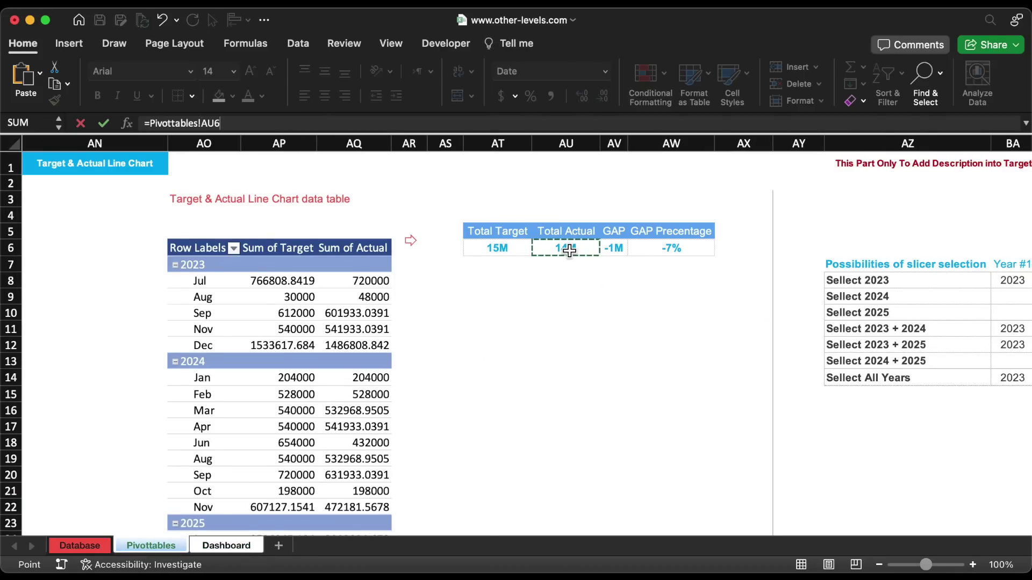
{"action": "key", "text": "Return"}
Reword the all-years actual text in BG14 of the Pivottables sheet to =CONCATENATE("Total Actual of ",BE14).
{"action": "left_click", "coordinate": [151, 546]}
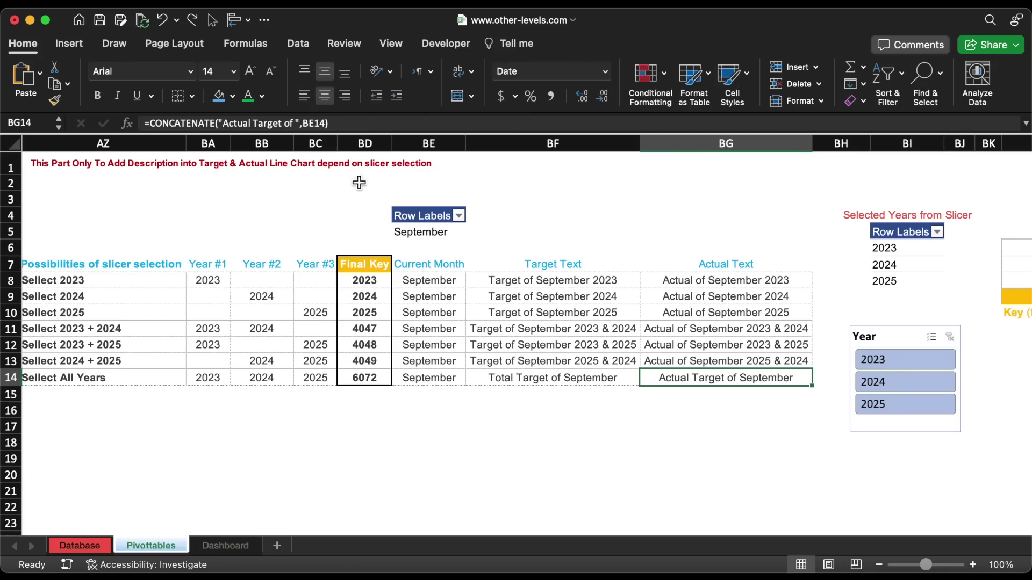
{"action": "double_click", "coordinate": [268, 123]}
{"action": "key", "text": "BackSpace"}
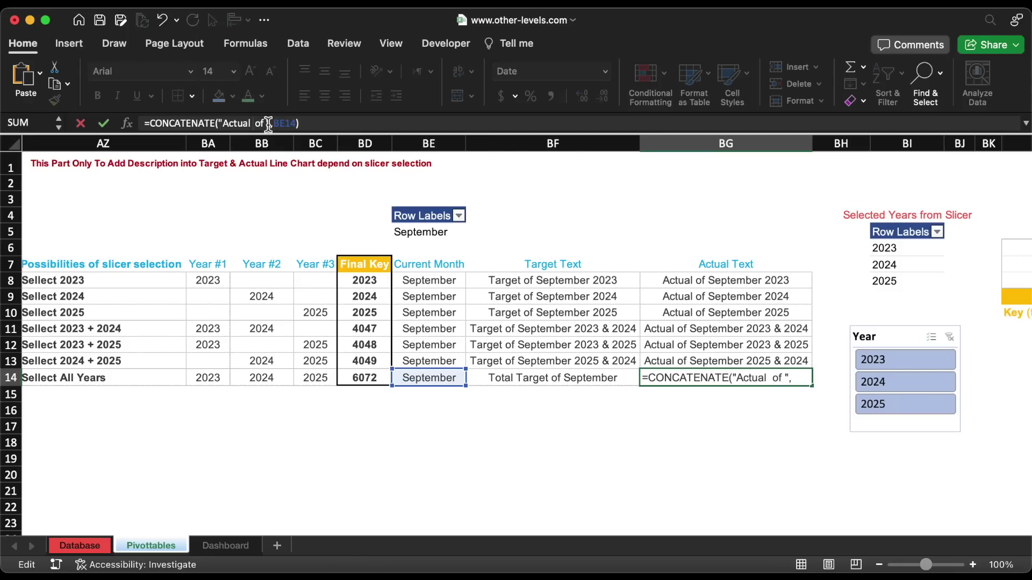
{"action": "type", "text": "Total"}
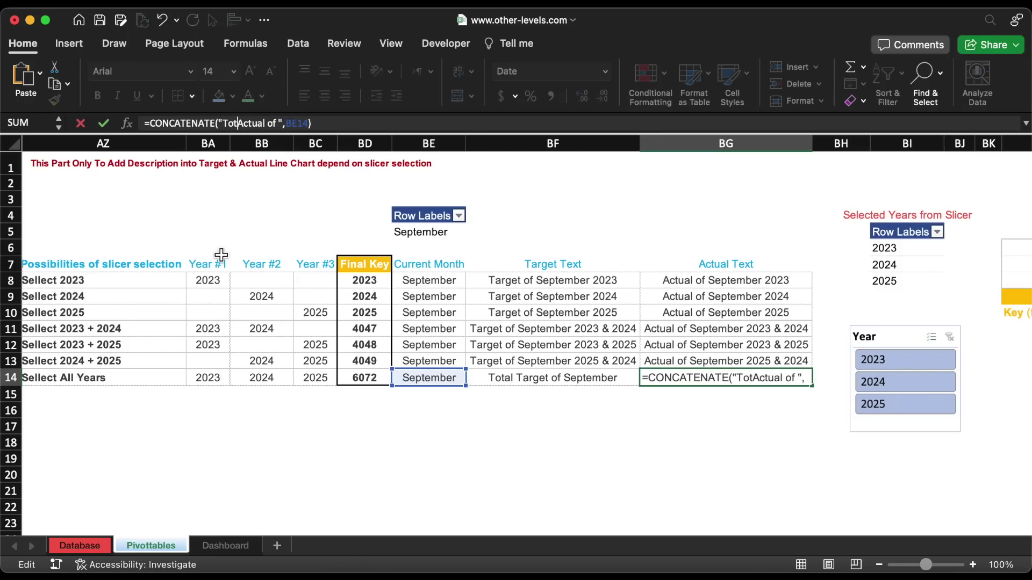
{"action": "key", "text": "Return"}
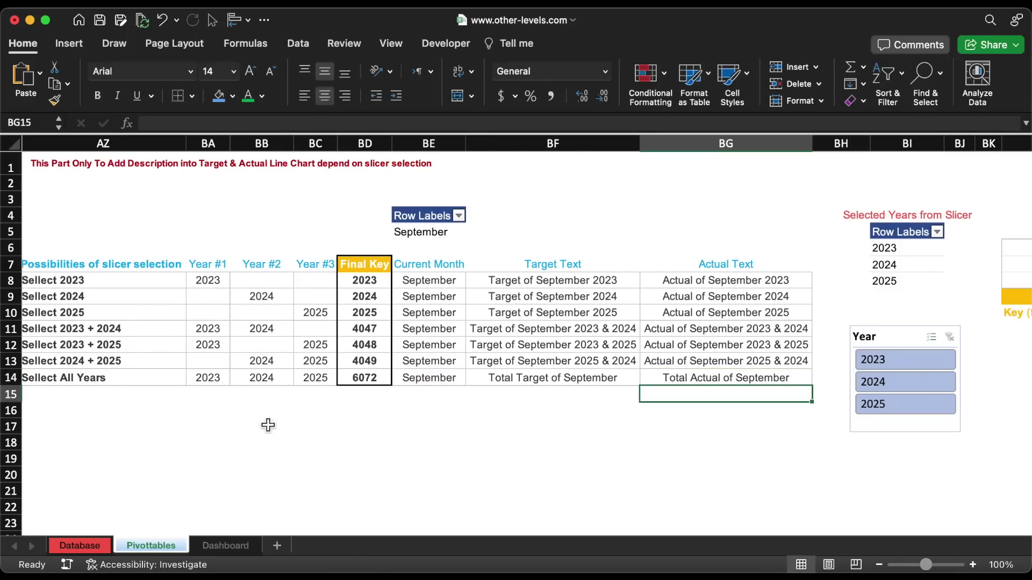
Duplicate the Dashboard's actual description text box beside the original and link the copy to the GAP heading, =Pivottables!AV5.
{"action": "left_click", "coordinate": [208, 545]}
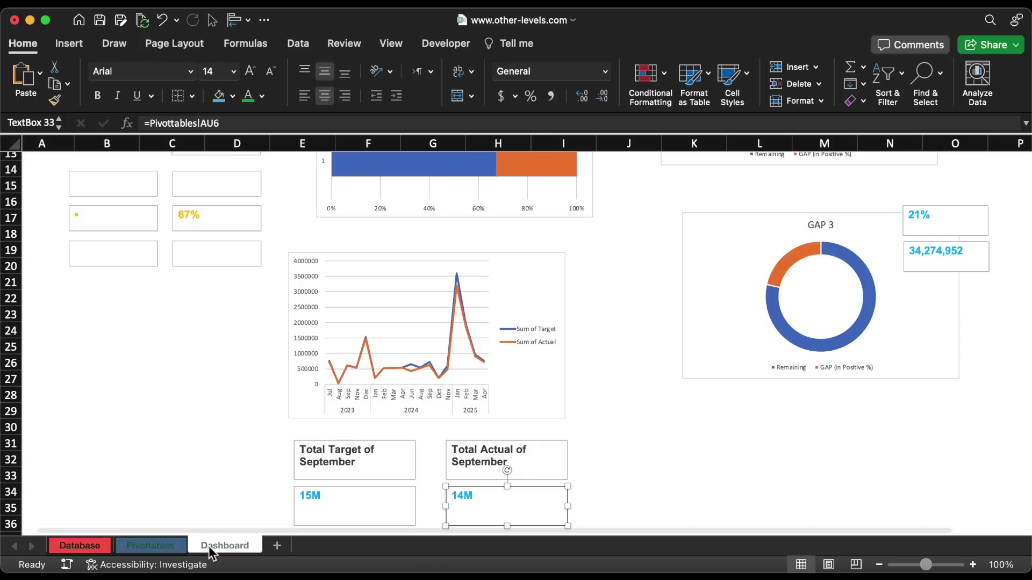
{"action": "left_click", "coordinate": [538, 454]}
{"action": "left_click_drag", "start_coordinate": [483, 458], "coordinate": [620, 461]}
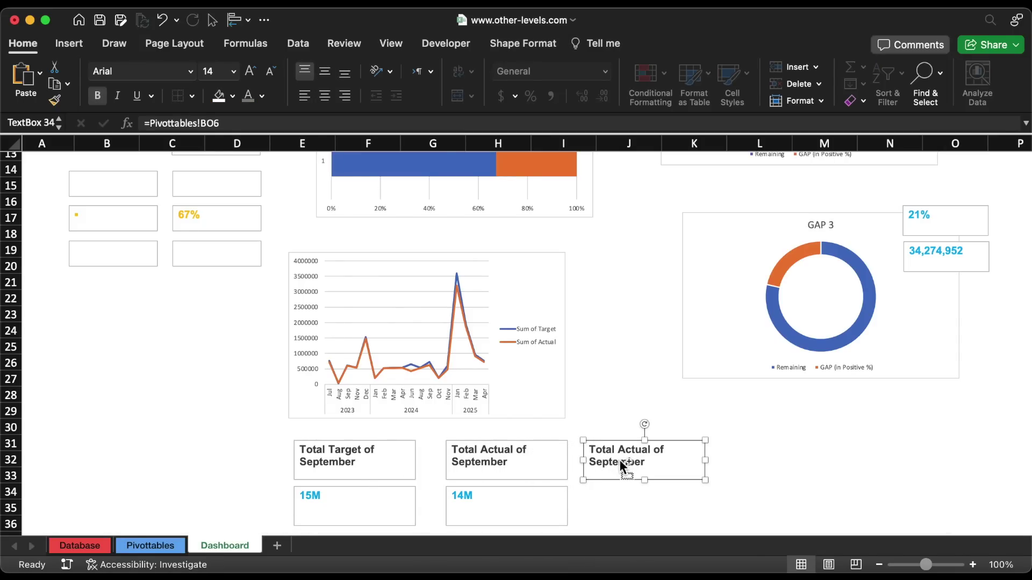
{"action": "triple_click", "coordinate": [365, 125]}
{"action": "type", "text": "="}
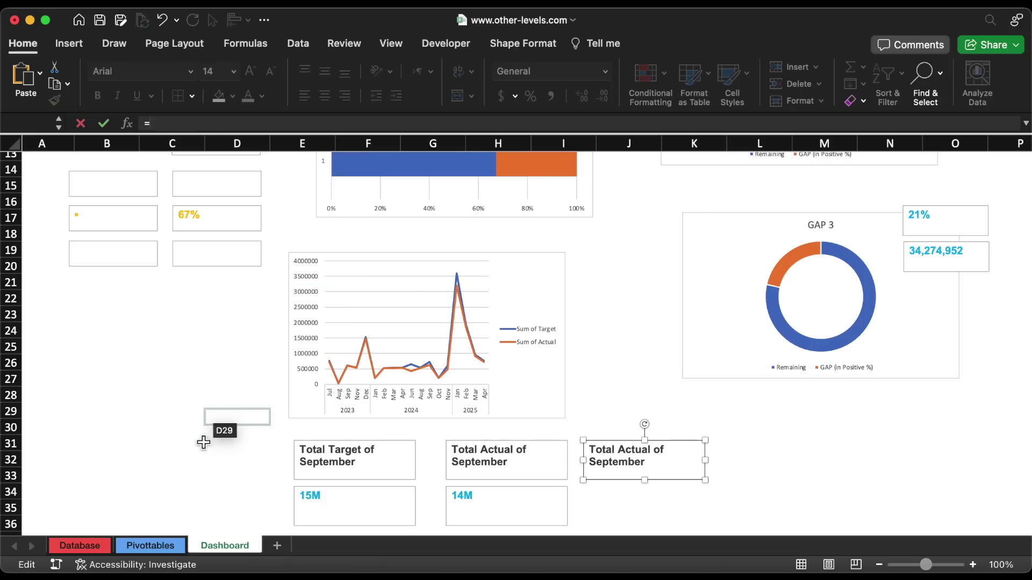
{"action": "left_click", "coordinate": [161, 544]}
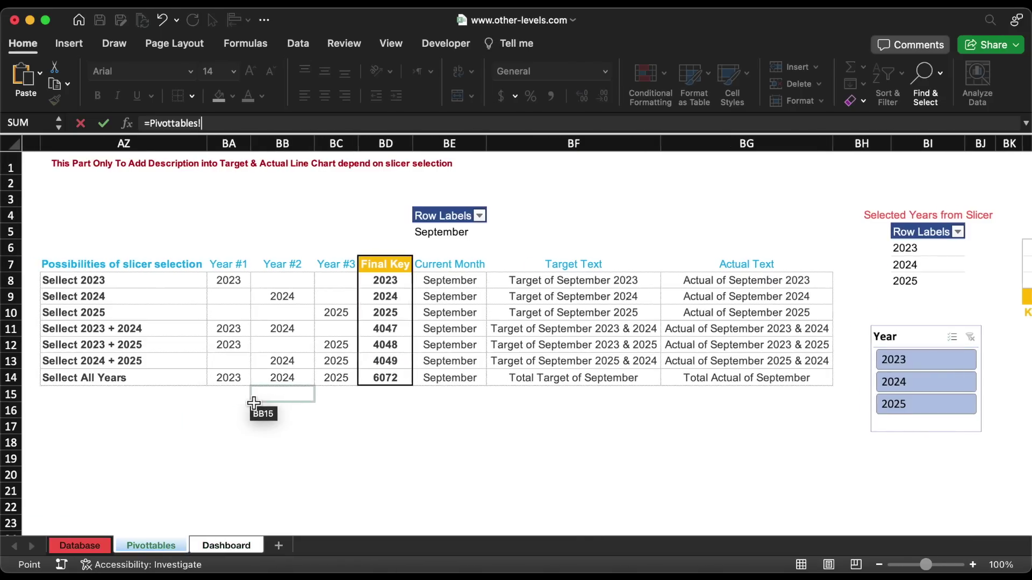
{"action": "scroll", "coordinate": [254, 403], "scroll_direction": "left", "scroll_amount": 10}
{"action": "left_click", "coordinate": [572, 232]}
{"action": "key", "text": "Return"}
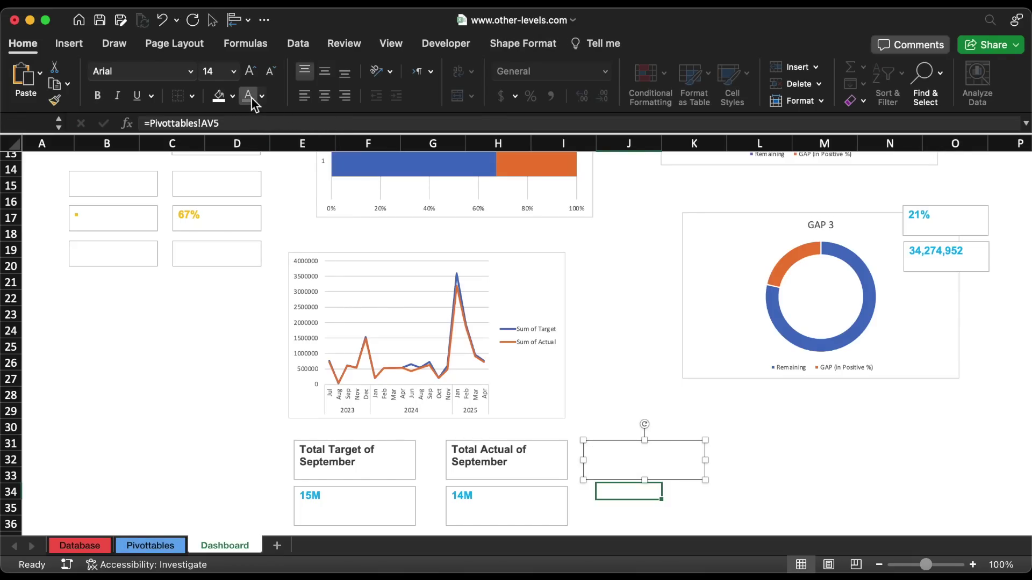
Duplicate the GAP heading text box directly beneath it and link the copy to the GAP value, =Pivottables!AV6.
{"action": "left_click_drag", "start_coordinate": [606, 458], "coordinate": [617, 505]}
{"action": "type", "text": "="}
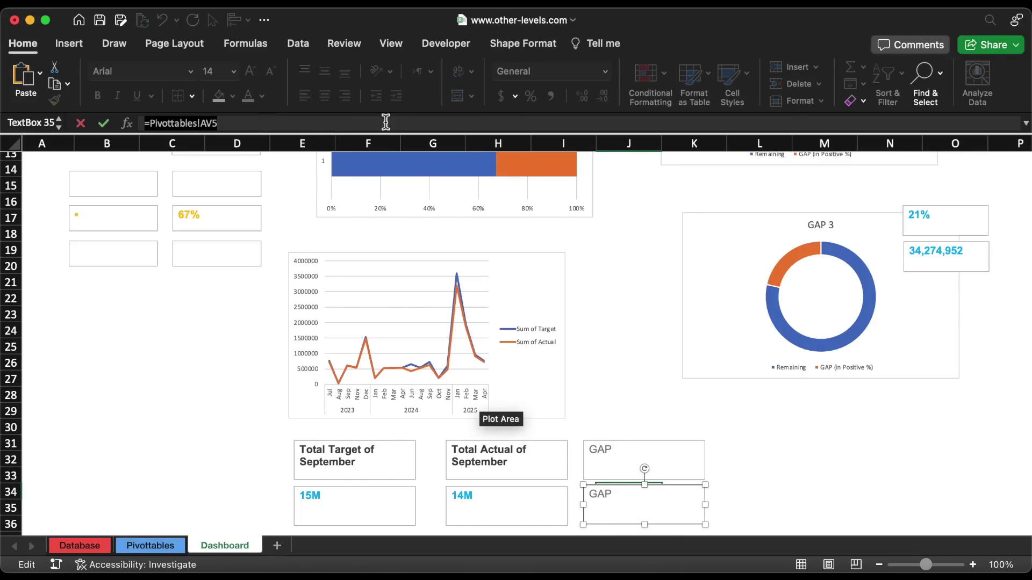
{"action": "left_click", "coordinate": [161, 546]}
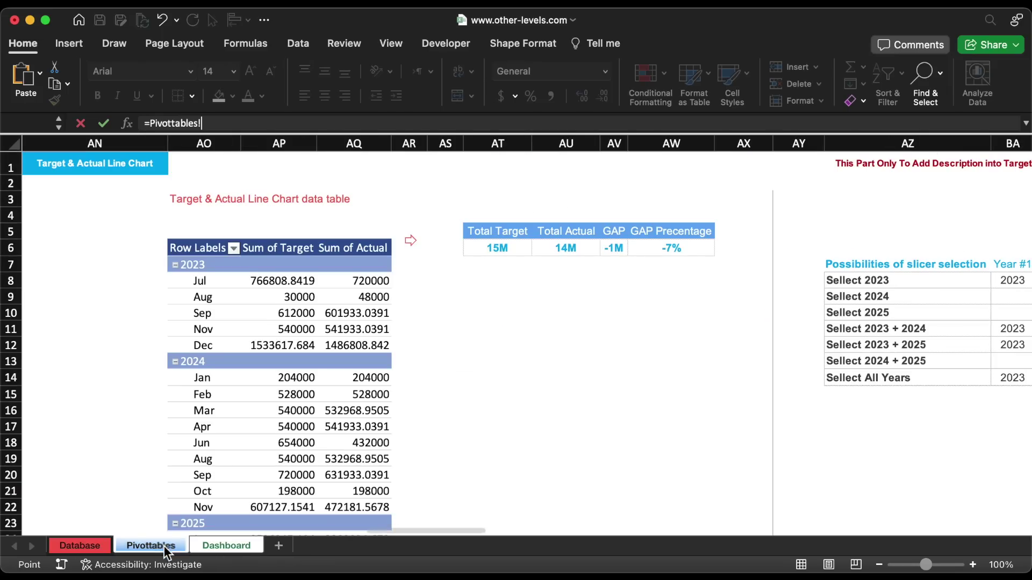
{"action": "left_click", "coordinate": [623, 253]}
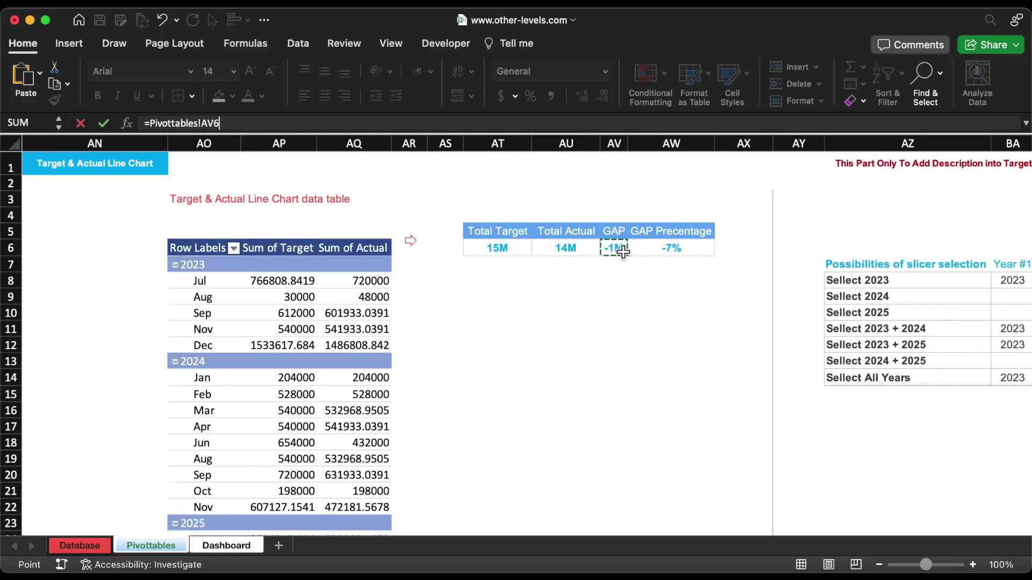
{"action": "key", "text": "Return"}
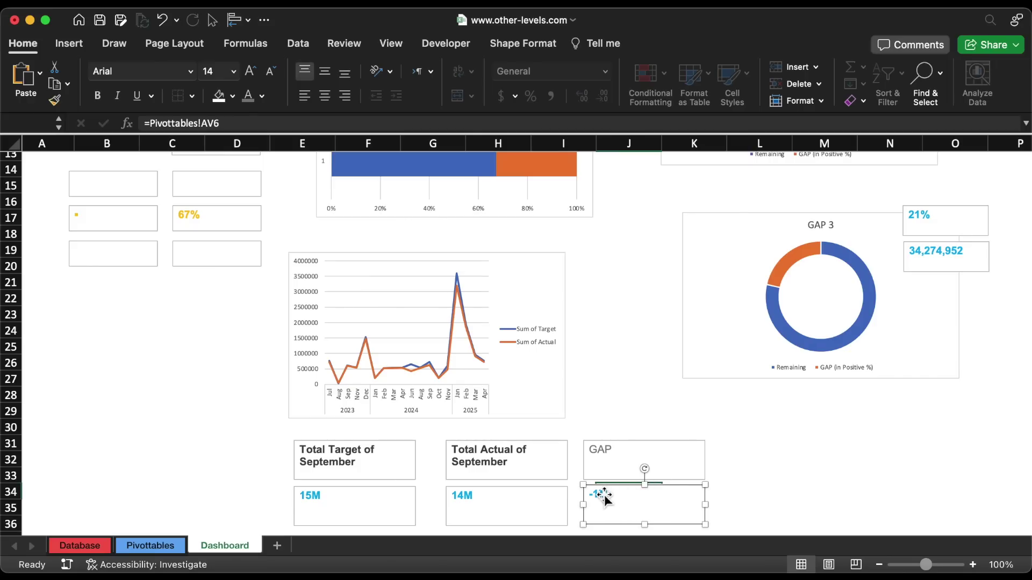
Duplicate the GAP value text box beside the original and link the copy to the GAP percentage, =Pivottables!AW6.
{"action": "left_click_drag", "start_coordinate": [608, 494], "coordinate": [743, 494]}
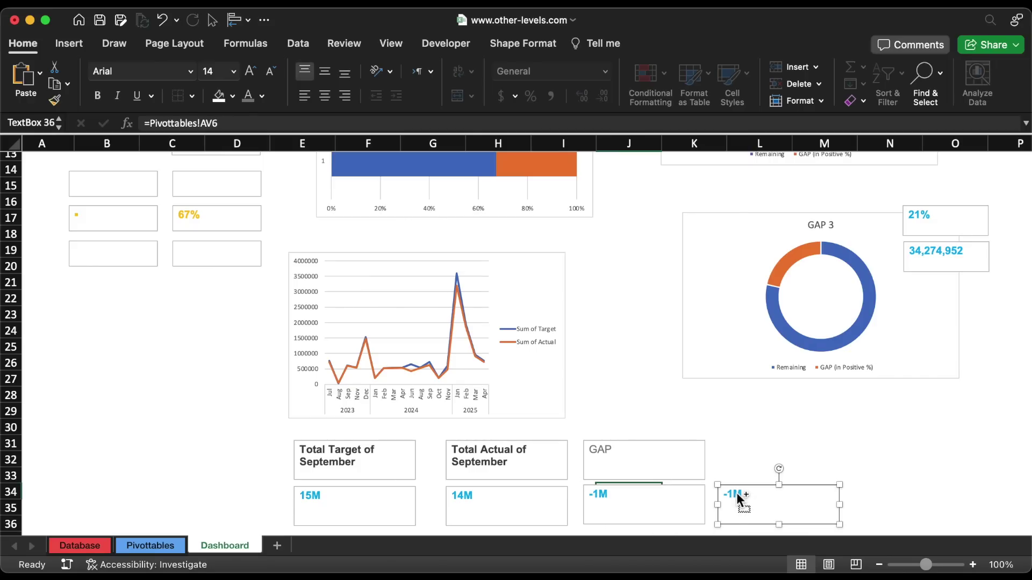
{"action": "left_click", "coordinate": [286, 121]}
{"action": "key", "text": "super+a"}
{"action": "type", "text": "="}
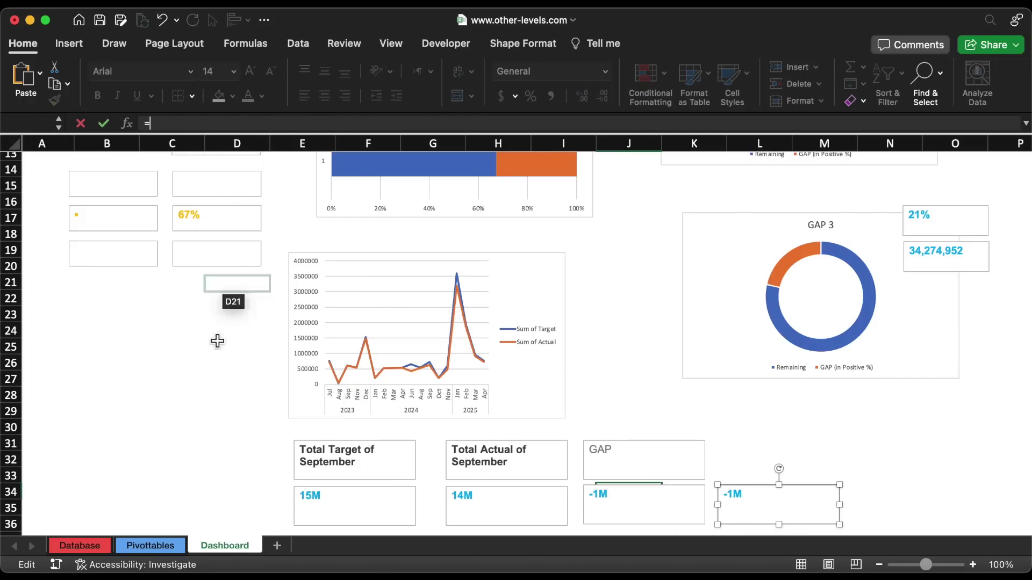
{"action": "left_click", "coordinate": [150, 545]}
{"action": "left_click", "coordinate": [695, 252]}
{"action": "key", "text": "Return"}
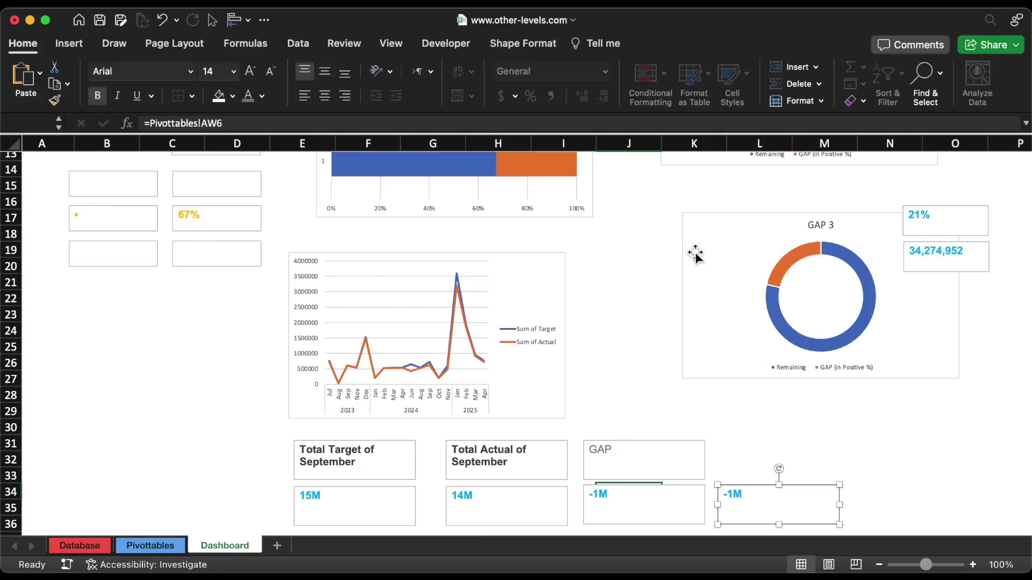
{"action": "key", "text": "Escape"}
Insert a line chart with markers of Total Projects by Milestones from the Database sheet's RFP table, covering stages 1 to 13.
{"action": "left_click", "coordinate": [80, 546]}
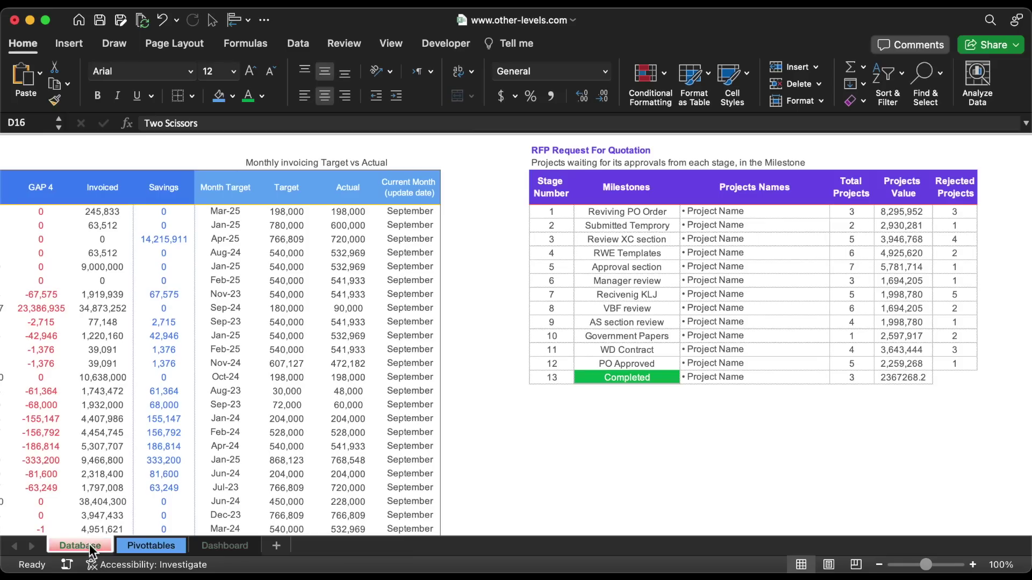
{"action": "scroll", "coordinate": [529, 376], "scroll_direction": "right", "scroll_amount": 5}
{"action": "left_click_drag", "start_coordinate": [505, 218], "coordinate": [495, 378]}
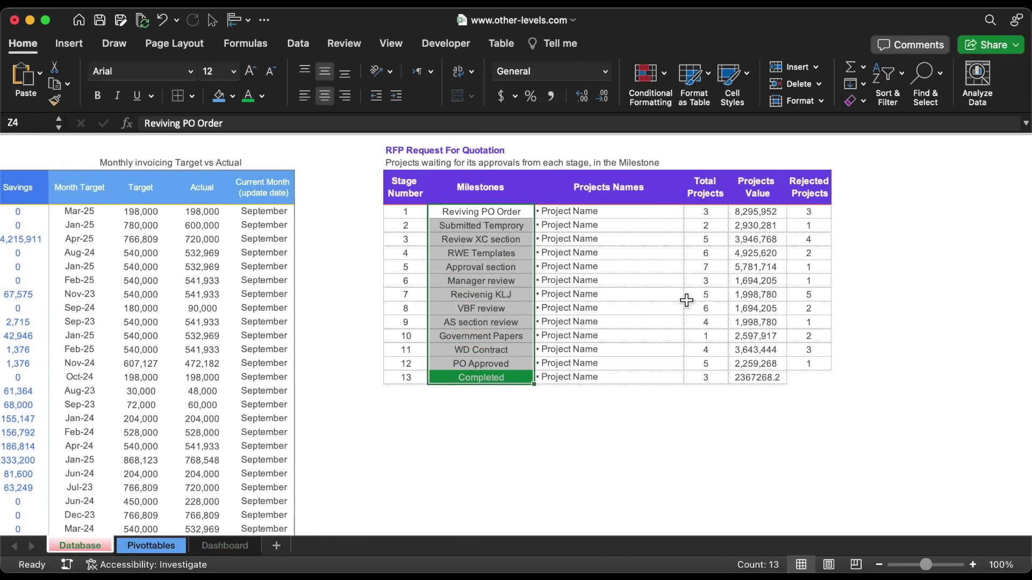
{"action": "left_click_drag", "start_coordinate": [714, 218], "coordinate": [705, 378]}
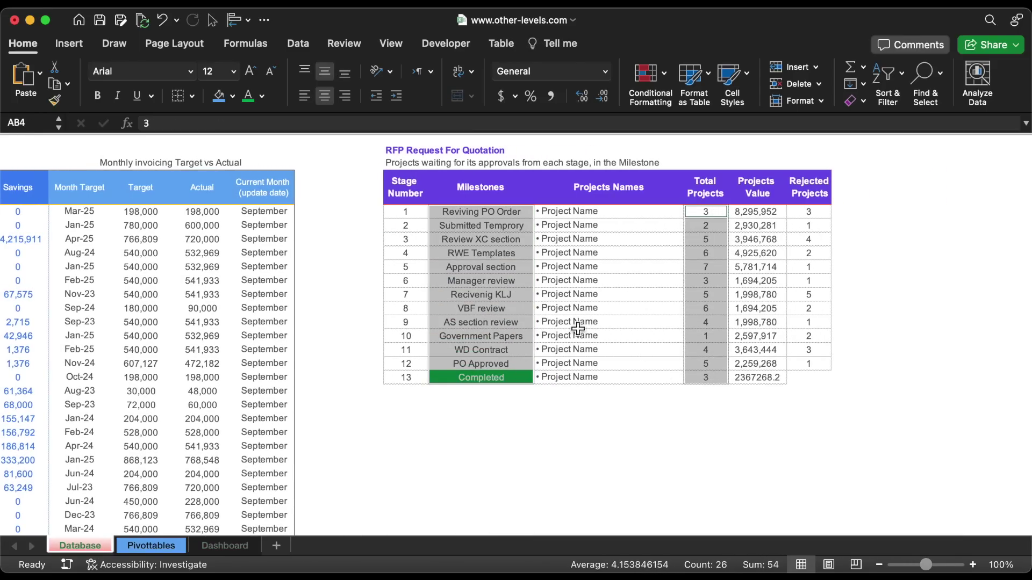
{"action": "left_click", "coordinate": [70, 40]}
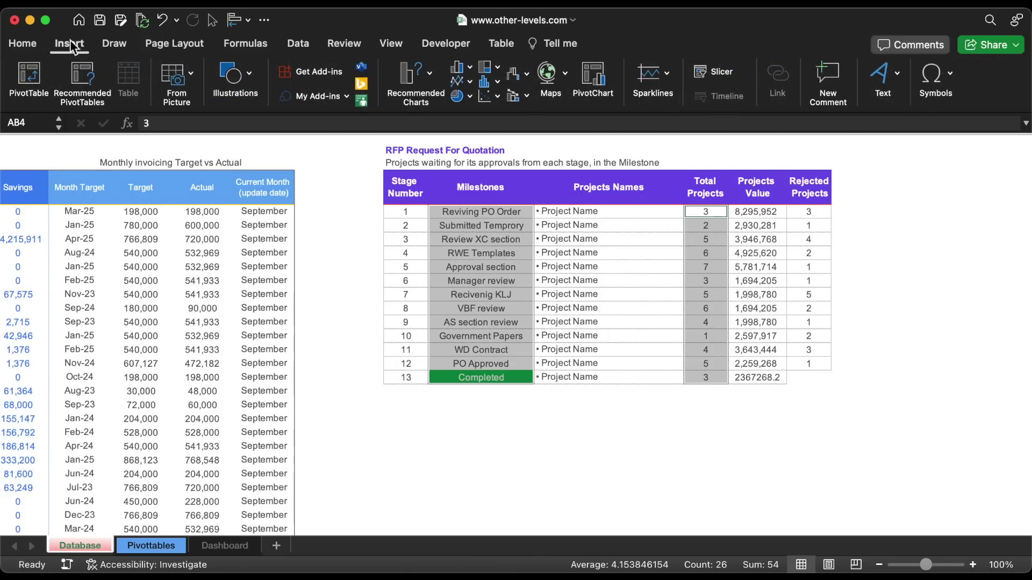
{"action": "left_click", "coordinate": [461, 81]}
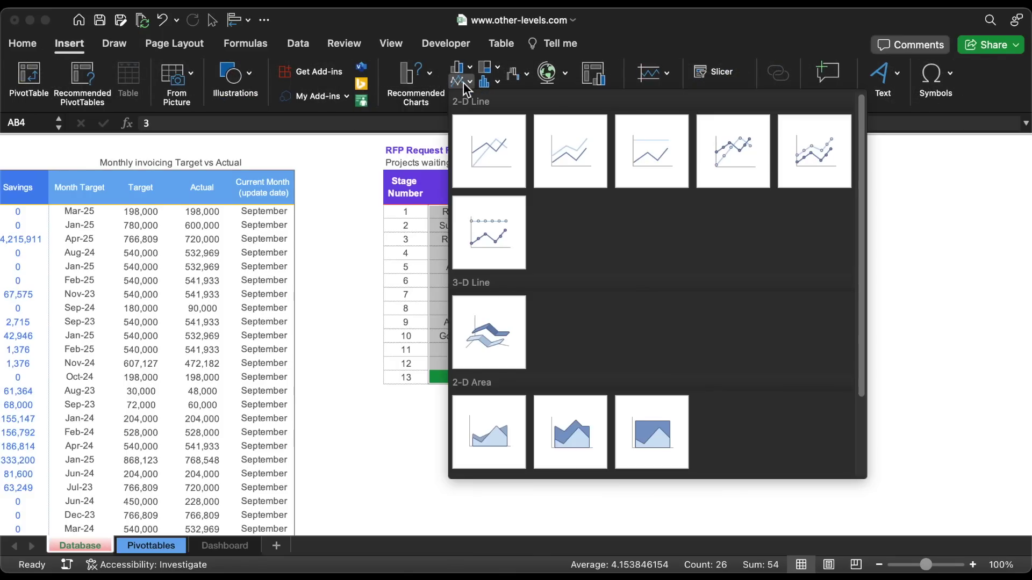
{"action": "left_click", "coordinate": [729, 150]}
{"action": "left_click_drag", "start_coordinate": [618, 256], "coordinate": [595, 355]}
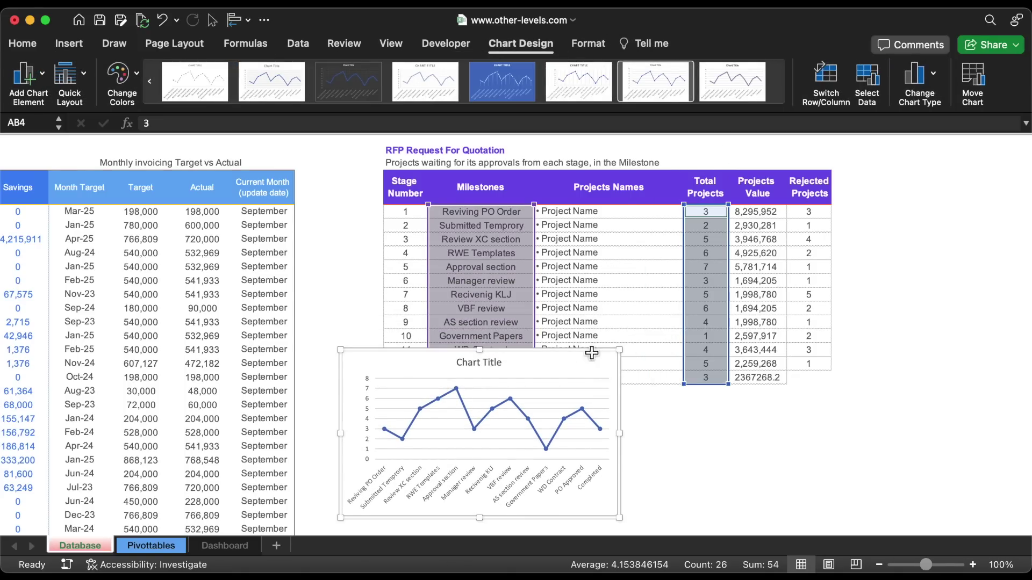
Move the milestones line chart from the Database sheet to the Dashboard, placing it around row 36 near column A.
{"action": "key", "text": "Delete"}
{"action": "left_click", "coordinate": [225, 545]}
{"action": "left_click", "coordinate": [198, 396]}
{"action": "key", "text": "super+v"}
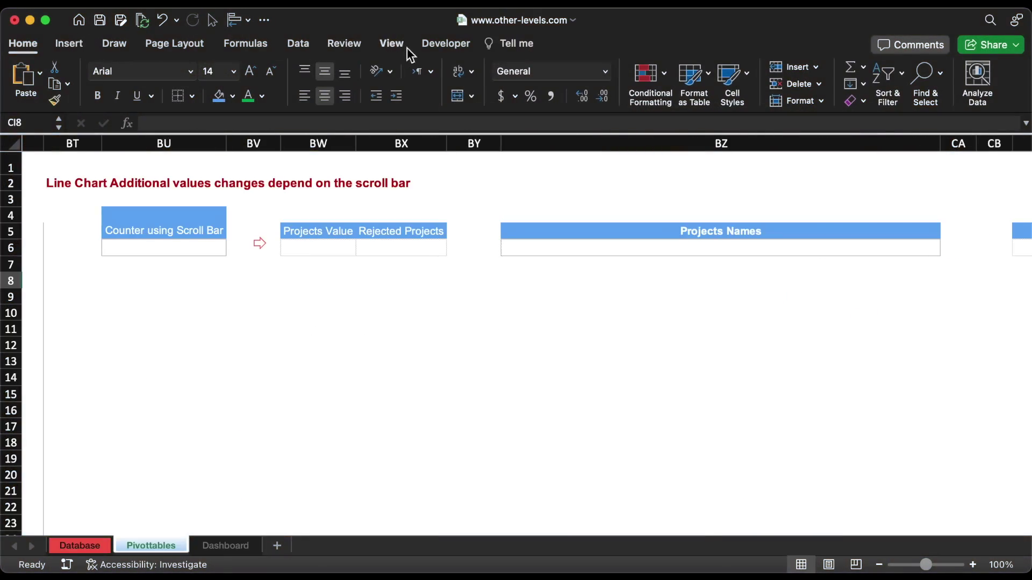
Add a horizontal scroll bar control to the Pivottables sheet beneath the Projects Value and Rejected Projects cells.
{"action": "left_click", "coordinate": [430, 44]}
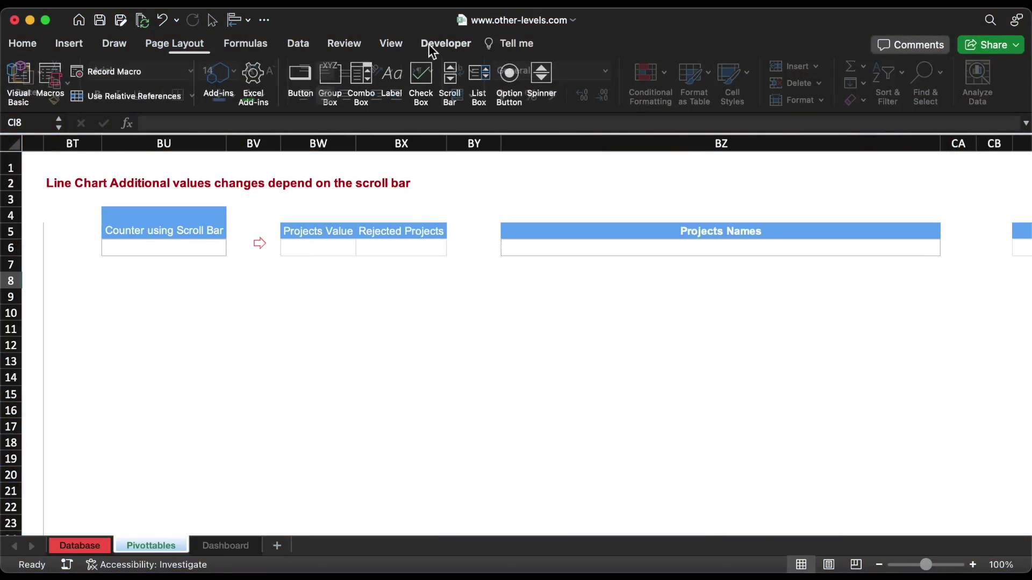
{"action": "left_click", "coordinate": [452, 81]}
{"action": "left_click", "coordinate": [362, 330]}
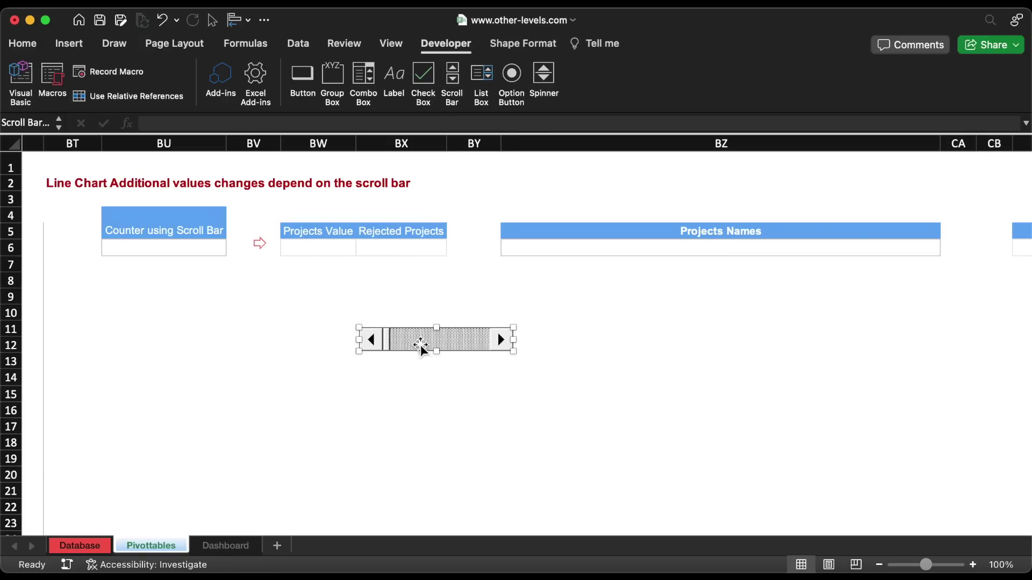
{"action": "left_click_drag", "start_coordinate": [417, 346], "coordinate": [355, 339]}
Configure the scroll bar with minimum 1, maximum 13, page change 1 and cell link $BU$6.
{"action": "right_click", "coordinate": [347, 338]}
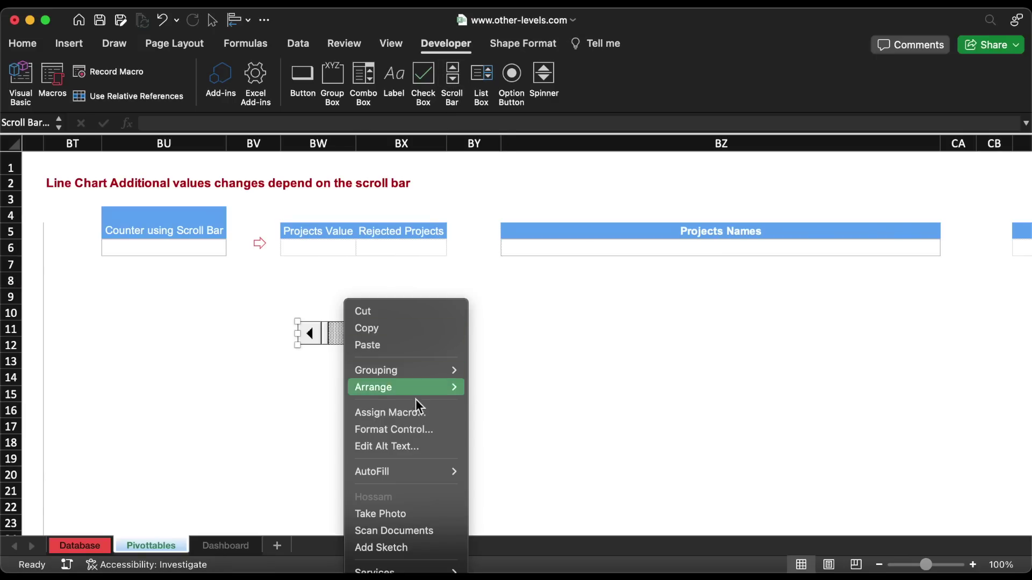
{"action": "left_click", "coordinate": [420, 432]}
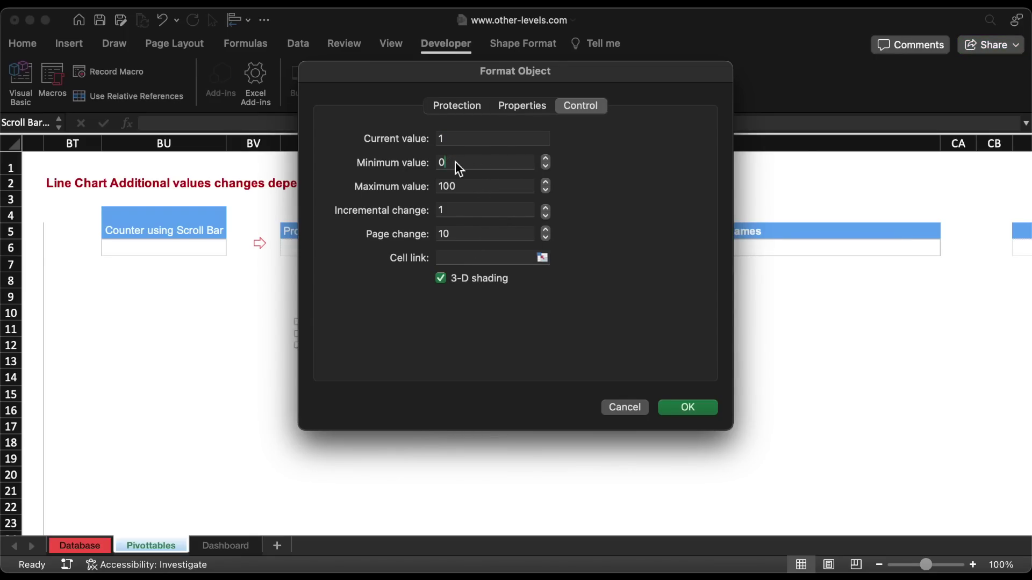
{"action": "left_click", "coordinate": [468, 186]}
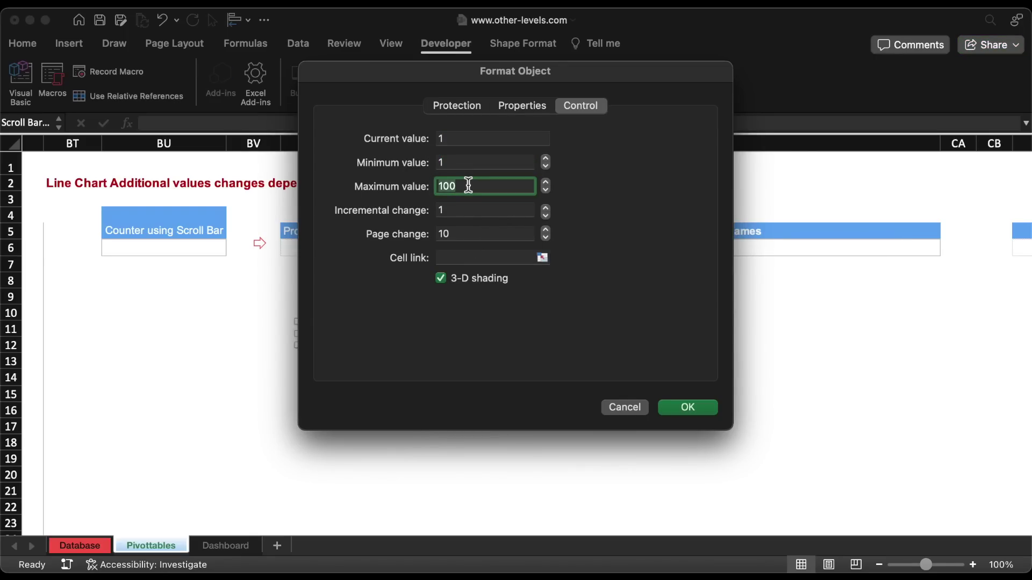
{"action": "type", "text": "13"}
{"action": "left_click", "coordinate": [463, 234]}
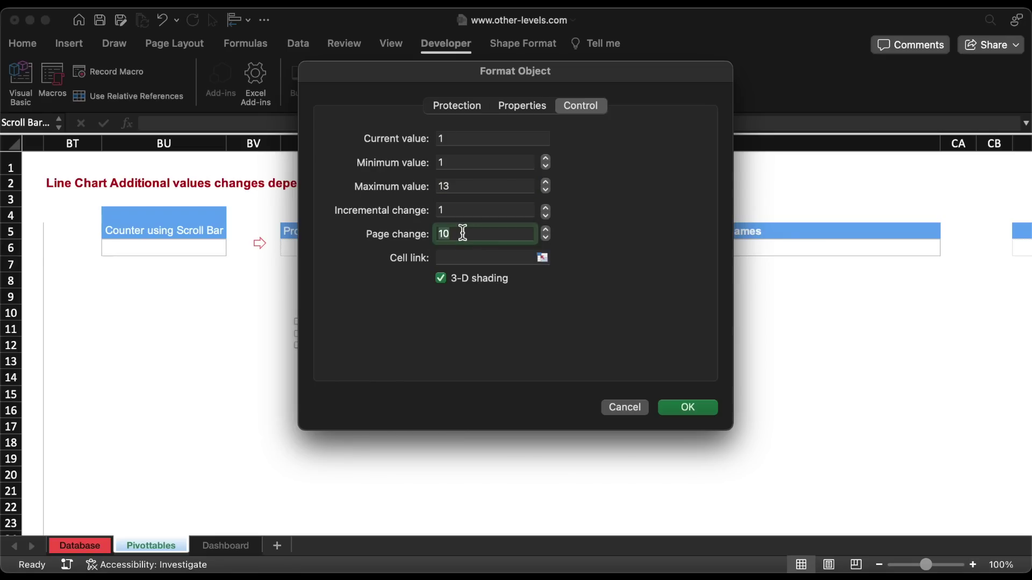
{"action": "type", "text": "1"}
{"action": "left_click", "coordinate": [543, 258]}
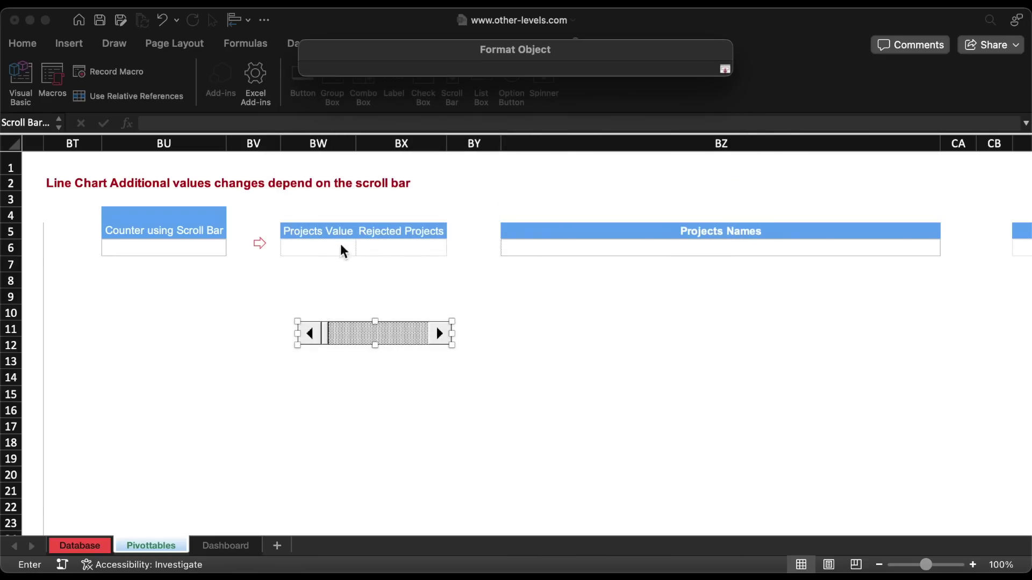
{"action": "left_click", "coordinate": [194, 248]}
{"action": "key", "text": "Return"}
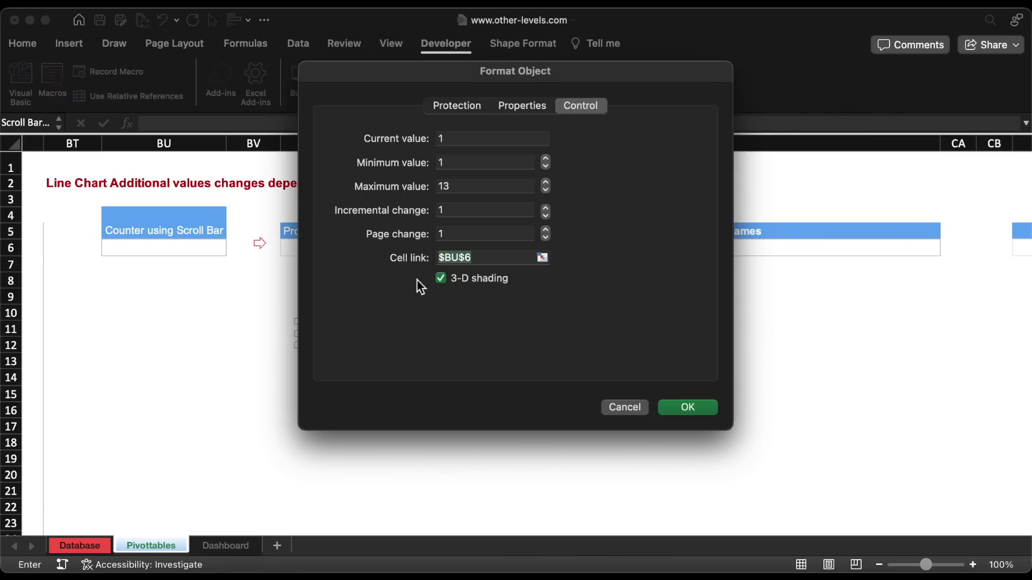
{"action": "left_click", "coordinate": [693, 409]}
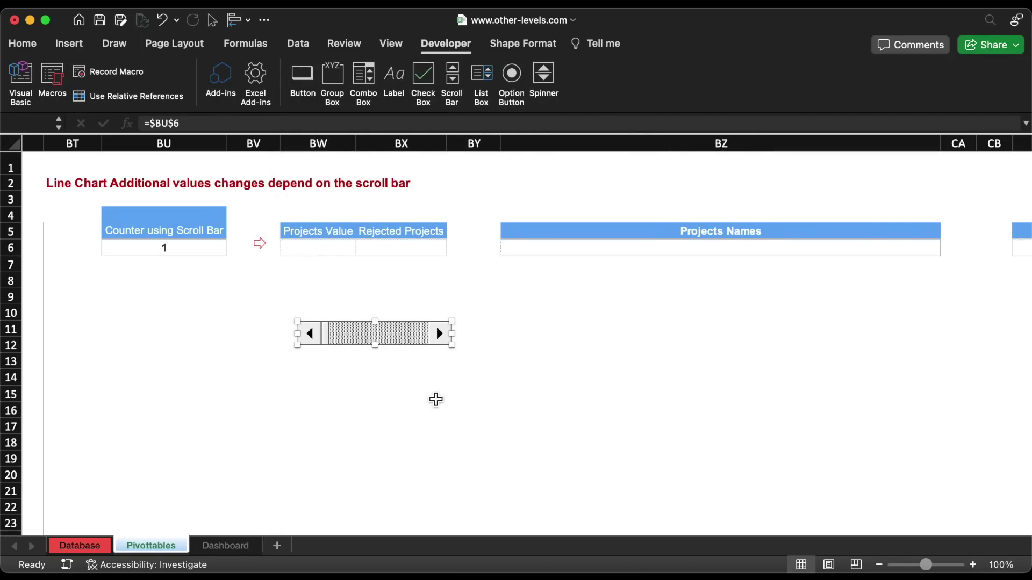
Test the scroll bar by advancing the linked counter to 4.
{"action": "left_click", "coordinate": [401, 370]}
{"action": "left_click", "coordinate": [434, 411]}
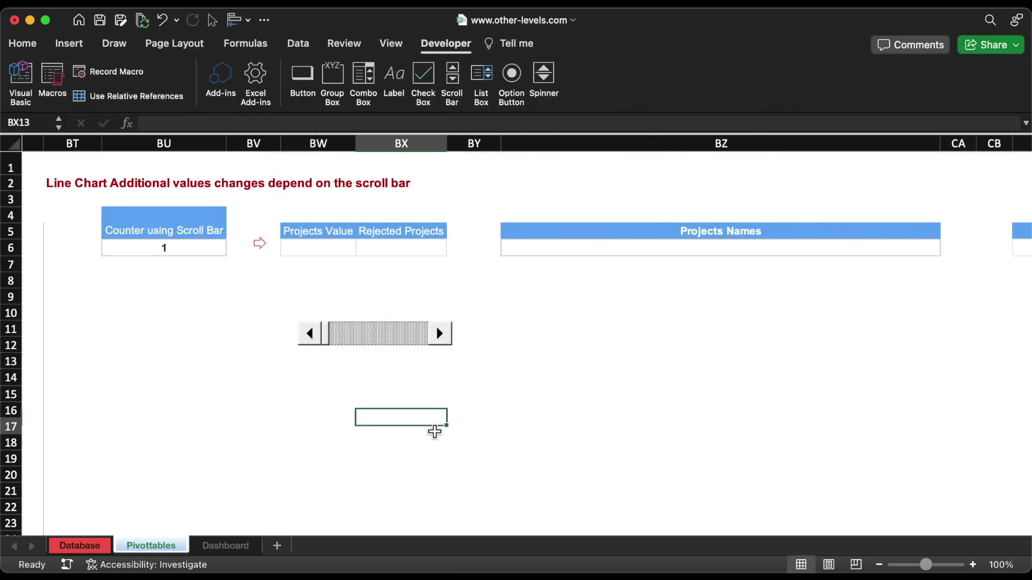
{"action": "left_click", "coordinate": [446, 339]}
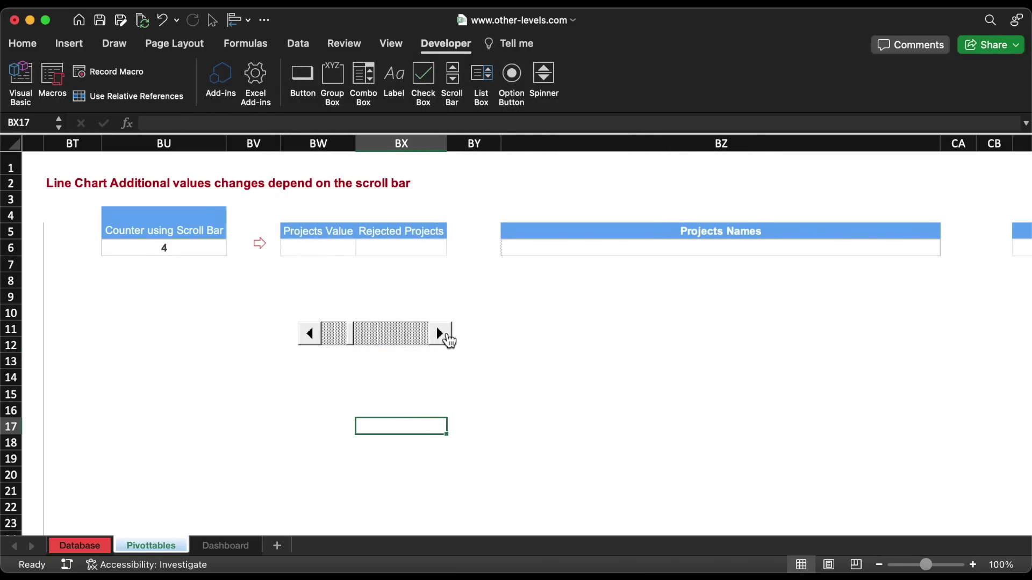
Enter =VLOOKUP(BU6,Database!Y4:AD15,5) in BW6 to look up the Projects Value for the counter's stage.
{"action": "left_click", "coordinate": [324, 252]}
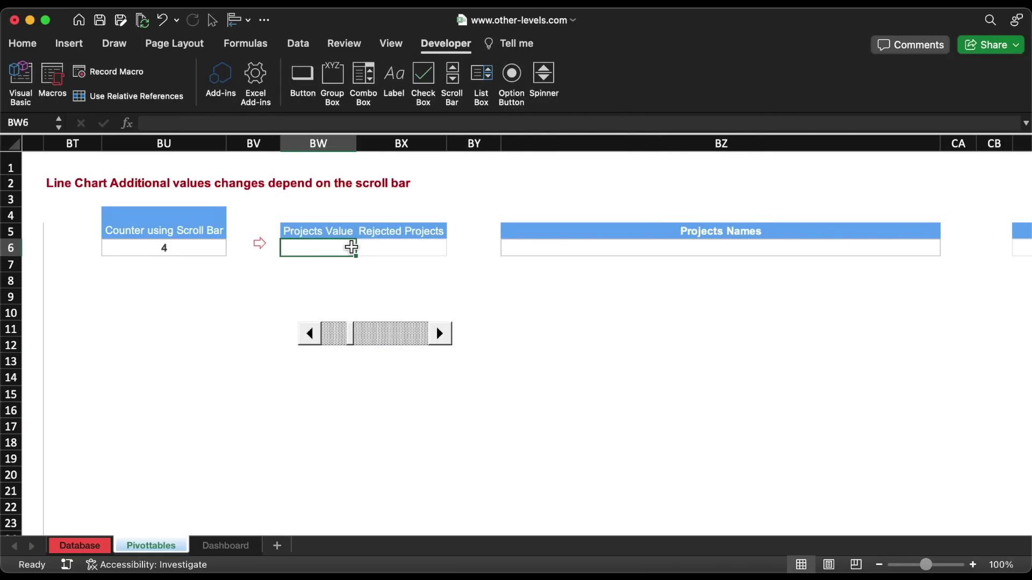
{"action": "type", "text": "=vl"}
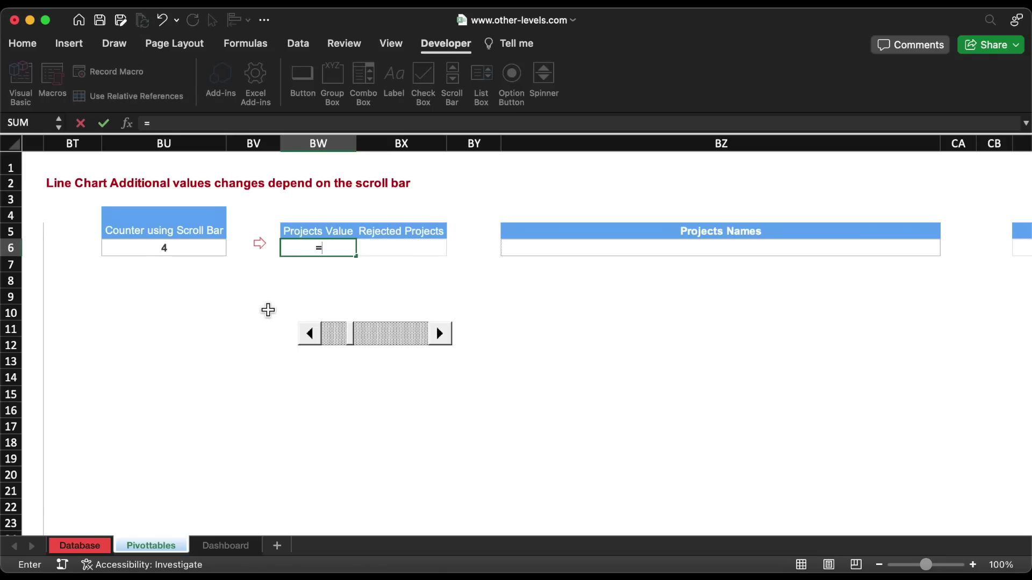
{"action": "double_click", "coordinate": [324, 282]}
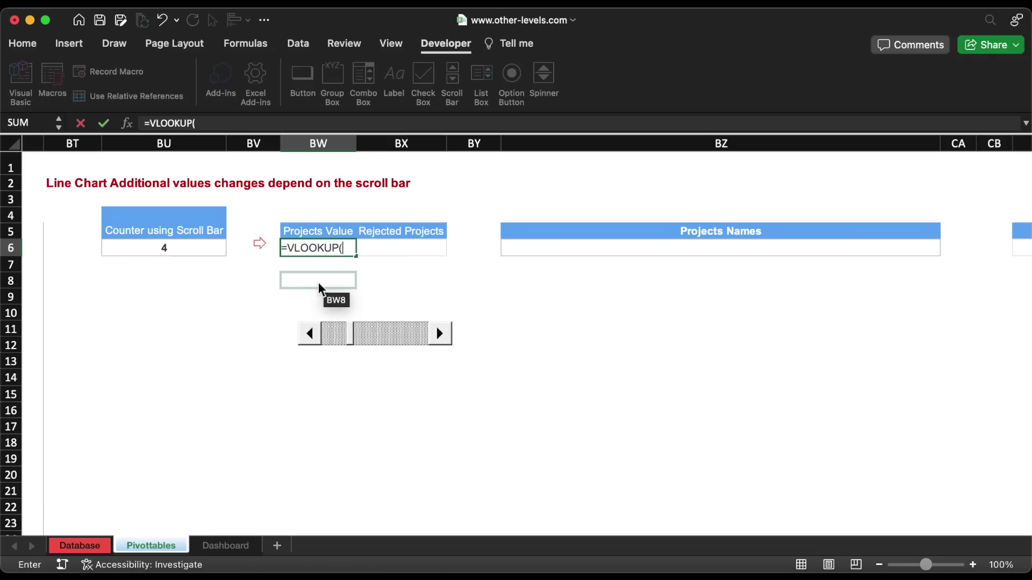
{"action": "left_click", "coordinate": [196, 252]}
{"action": "type", "text": ","}
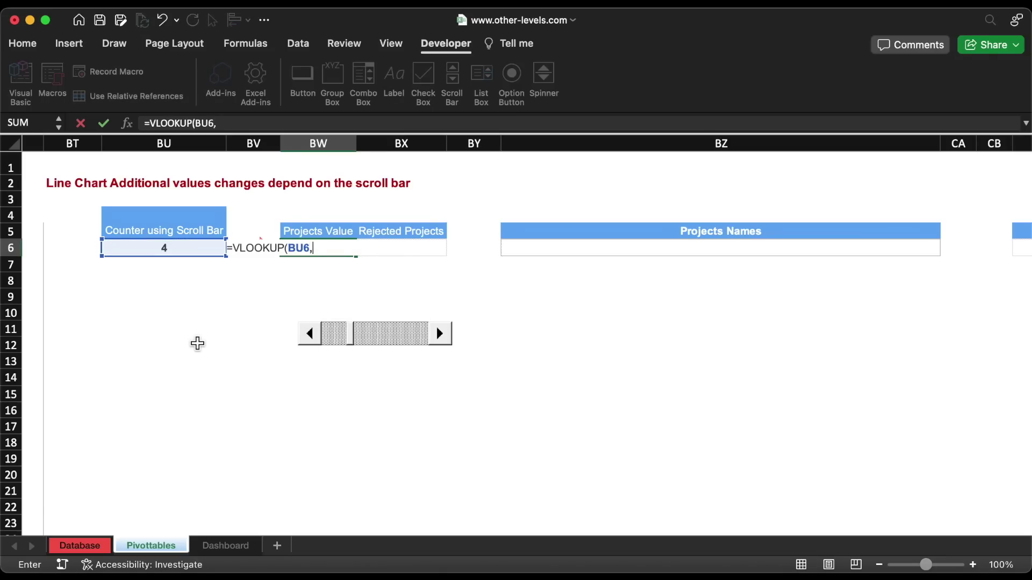
{"action": "left_click", "coordinate": [104, 546]}
{"action": "left_click", "coordinate": [422, 216]}
{"action": "left_click_drag", "start_coordinate": [422, 216], "coordinate": [814, 370]}
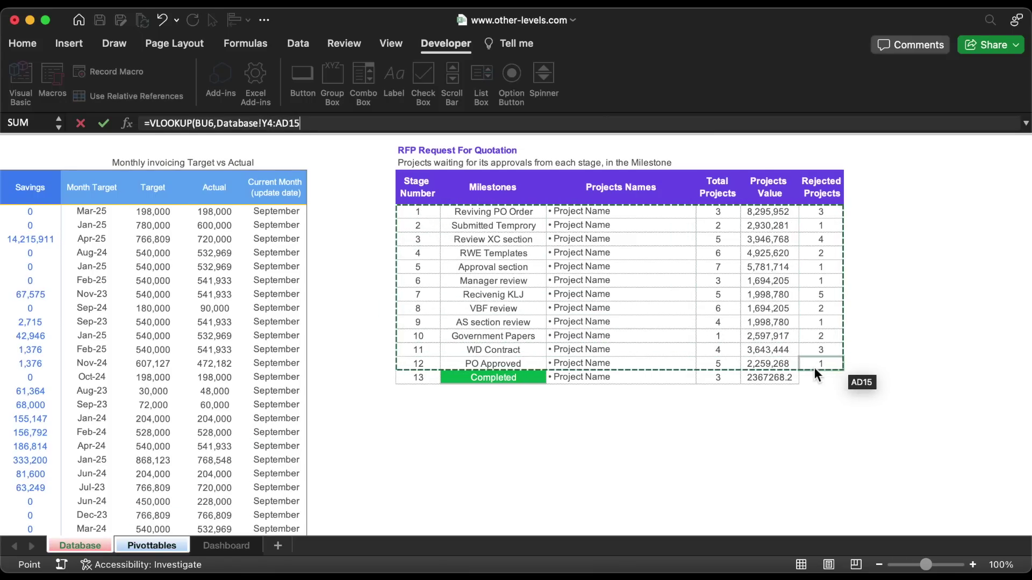
{"action": "type", "text": ",5."}
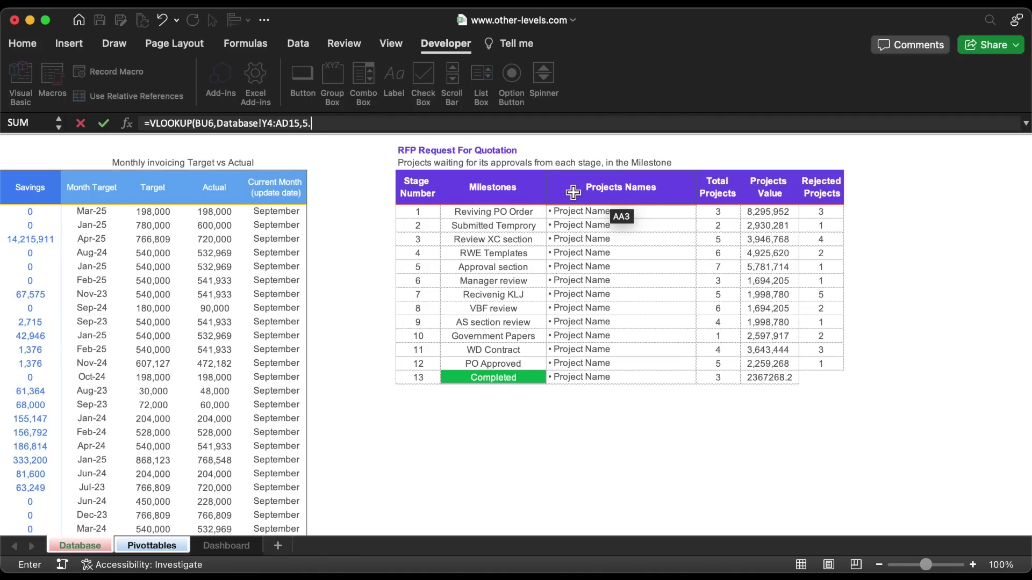
{"action": "type", "text": "5,0)"}
{"action": "key", "text": "Return"}
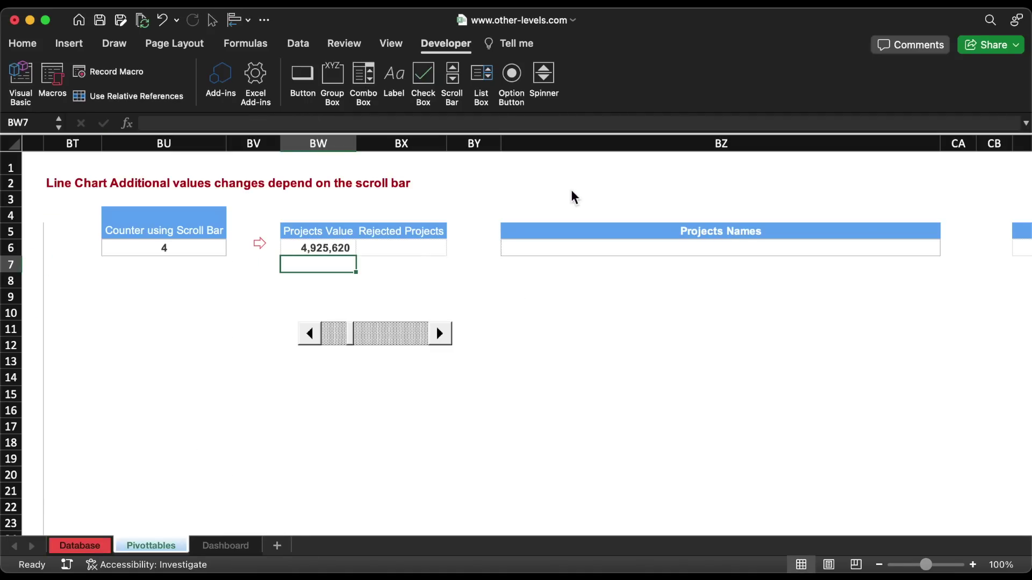
Copy the BW6 lookup formula into BX6 and change its column index to return Rejected Projects.
{"action": "left_click", "coordinate": [330, 253]}
{"action": "left_click", "coordinate": [359, 125]}
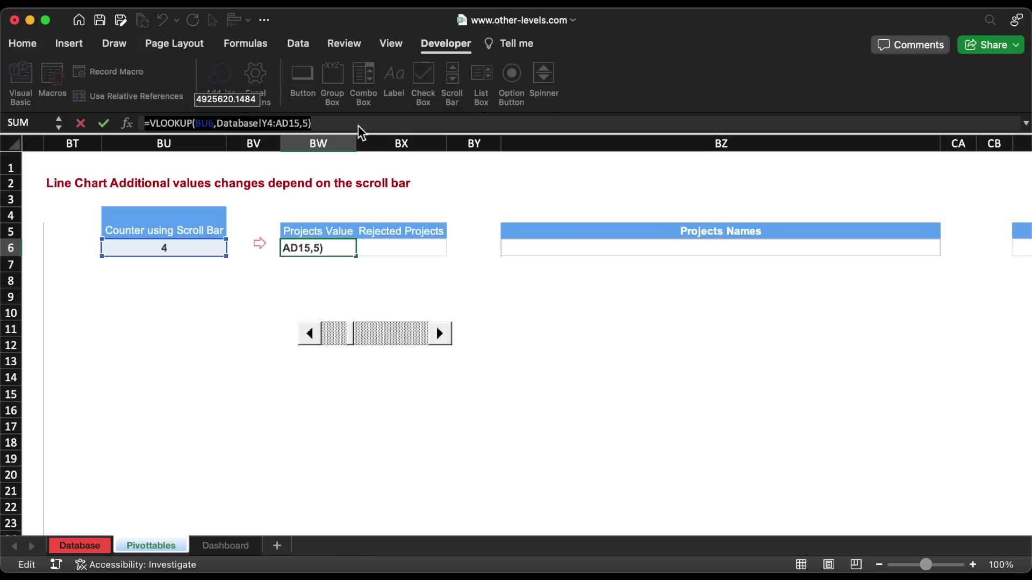
{"action": "key", "text": "Escape"}
{"action": "left_click", "coordinate": [414, 246]}
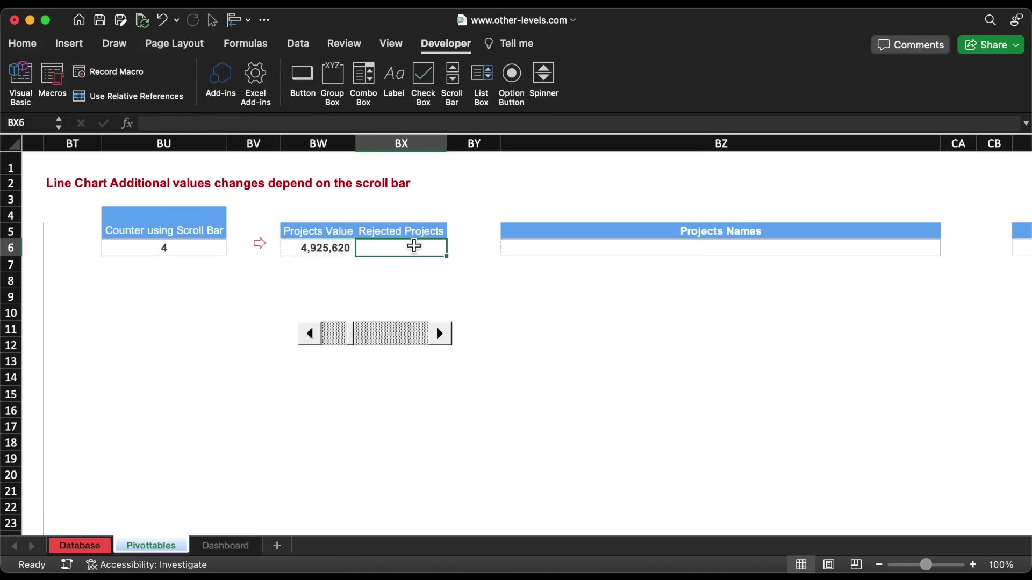
{"action": "left_click", "coordinate": [381, 123]}
{"action": "key", "text": "cmd+v"}
{"action": "key", "text": "BackSpace"}
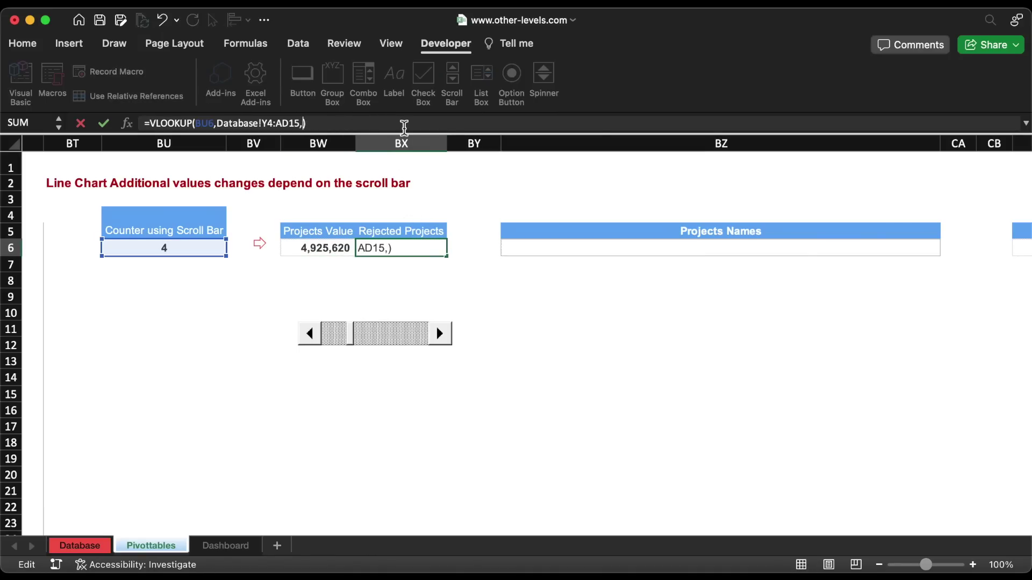
{"action": "key", "text": "Return"}
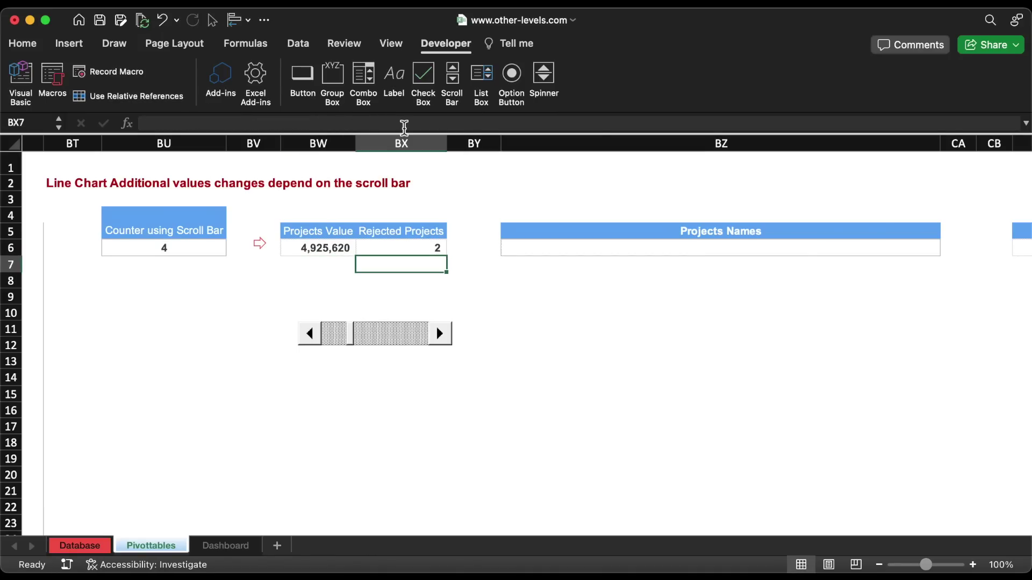
Paste the lookup formula into BZ6 under Projects Names, set its column index to 3 and add the match argument.
{"action": "left_click", "coordinate": [552, 254]}
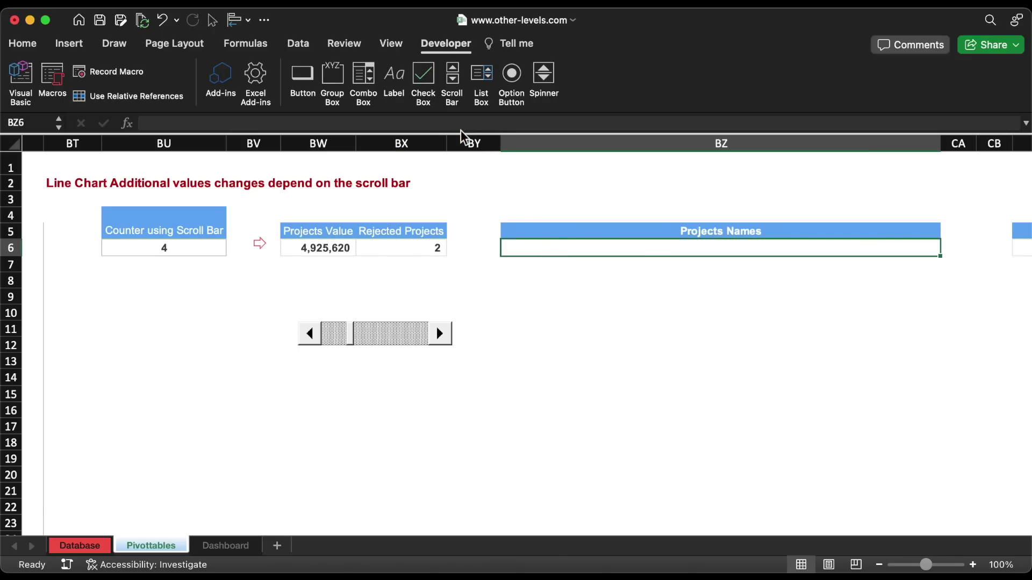
{"action": "left_click", "coordinate": [460, 125]}
{"action": "key", "text": "super+v"}
{"action": "left_click", "coordinate": [309, 121]}
{"action": "type", "text": ","}
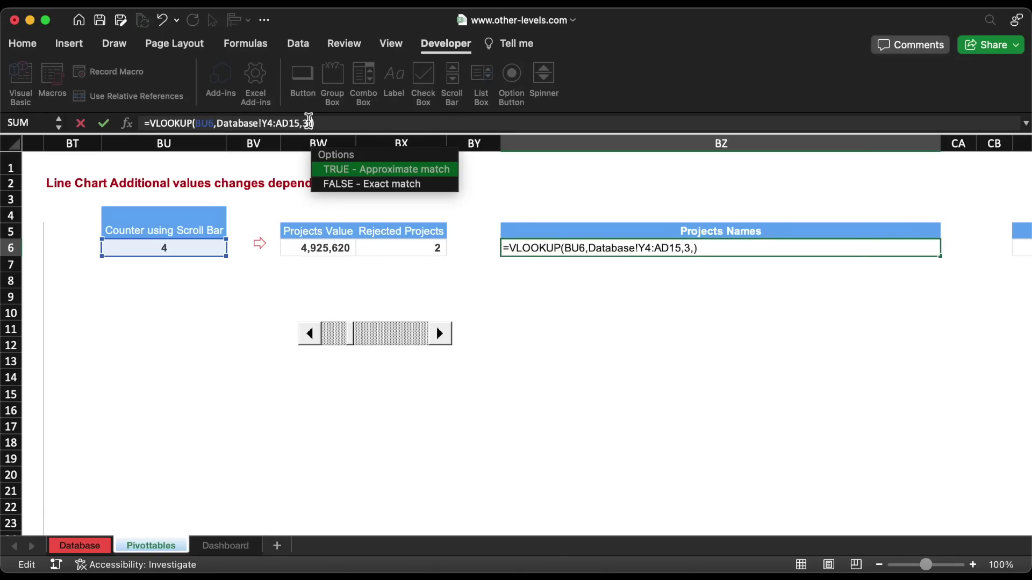
{"action": "key", "text": "Return"}
Enter the Stage Title lookup in CC6 from the copied VLOOKUP of BU6 in Database!Y4:AD15, with match argument 0.
{"action": "scroll", "coordinate": [569, 338], "scroll_direction": "right", "scroll_amount": 10}
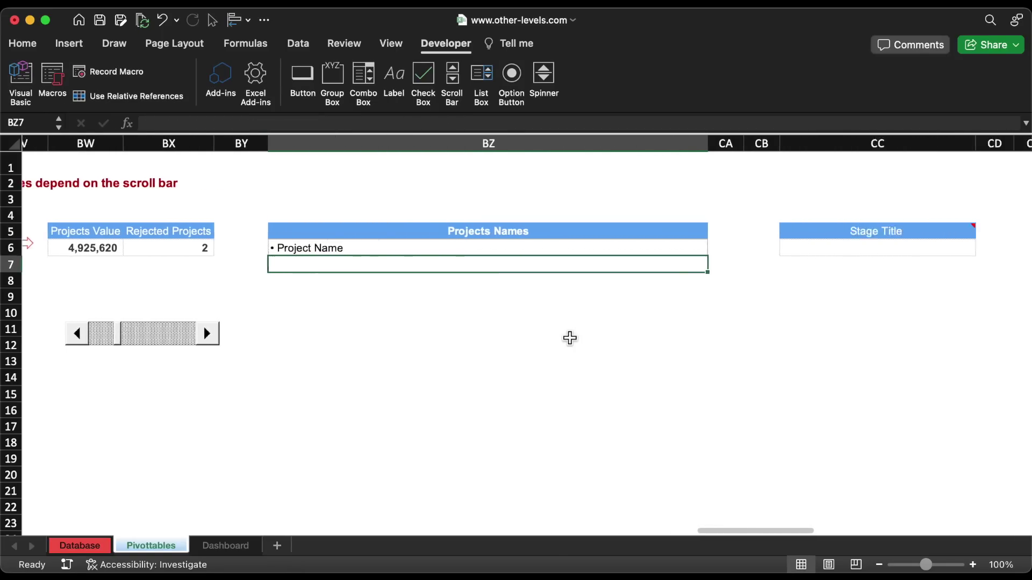
{"action": "left_click", "coordinate": [593, 243]}
{"action": "left_click", "coordinate": [435, 125]}
{"action": "key", "text": "super+v"}
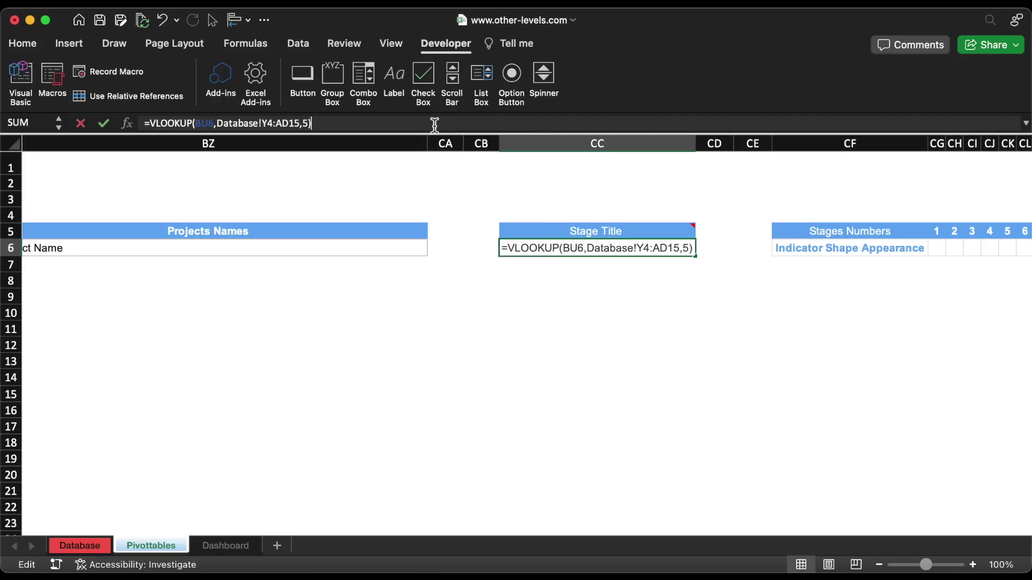
{"action": "type", "text": ",0"}
{"action": "key", "text": "Return"}
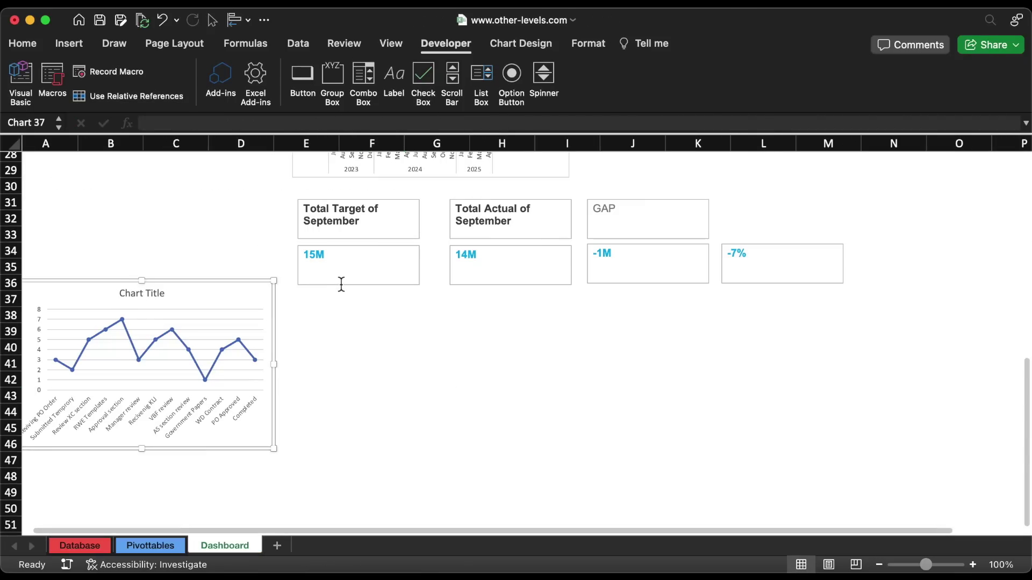
Duplicate the 15M text box below the KPI boxes, beside the line chart, and link the copy to Pivottables!BW6.
{"action": "left_click", "coordinate": [327, 283]}
{"action": "key", "text": "super+d"}
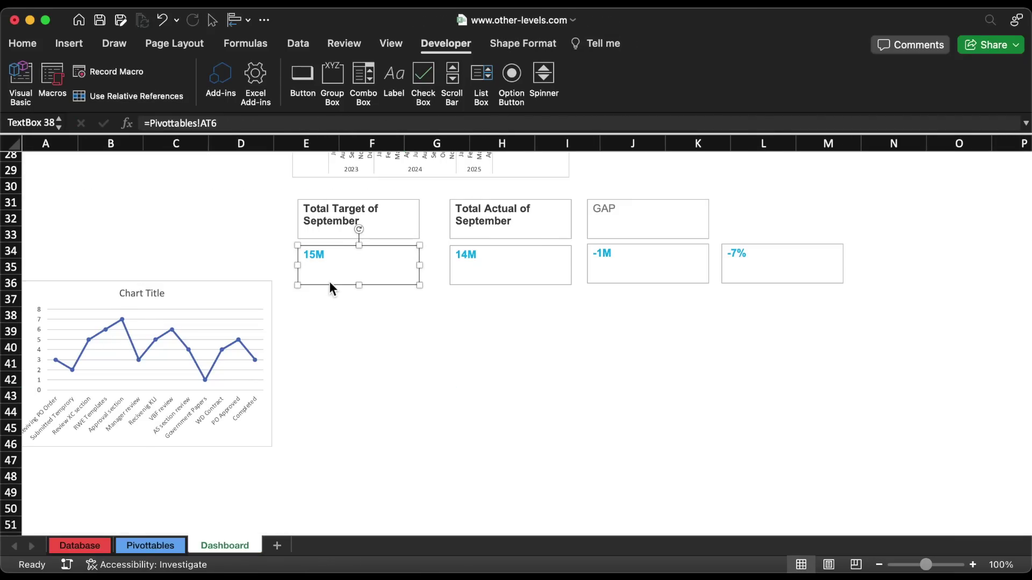
{"action": "left_click_drag", "start_coordinate": [342, 296], "coordinate": [326, 438]}
{"action": "triple_click", "coordinate": [270, 129]}
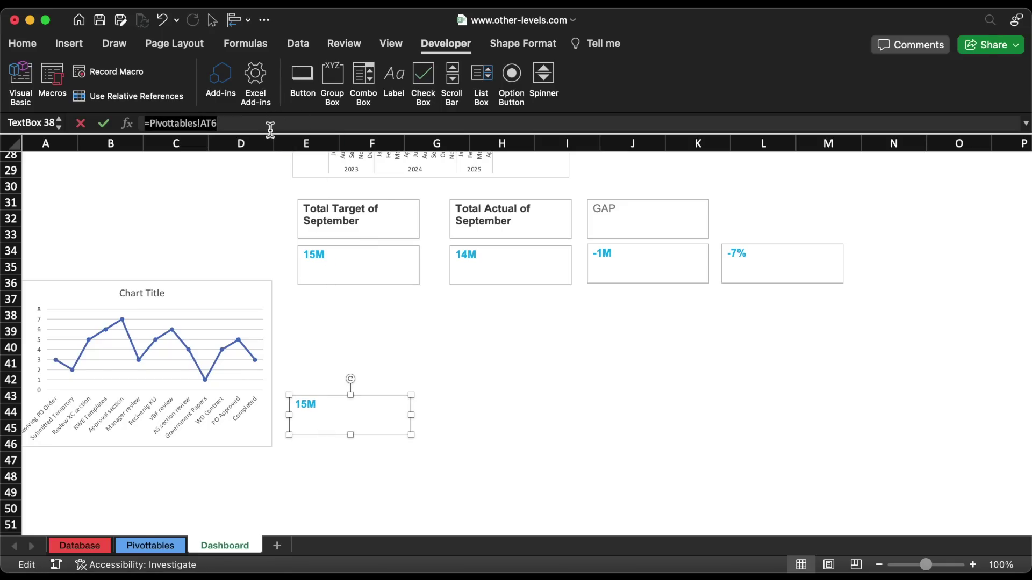
{"action": "type", "text": "="}
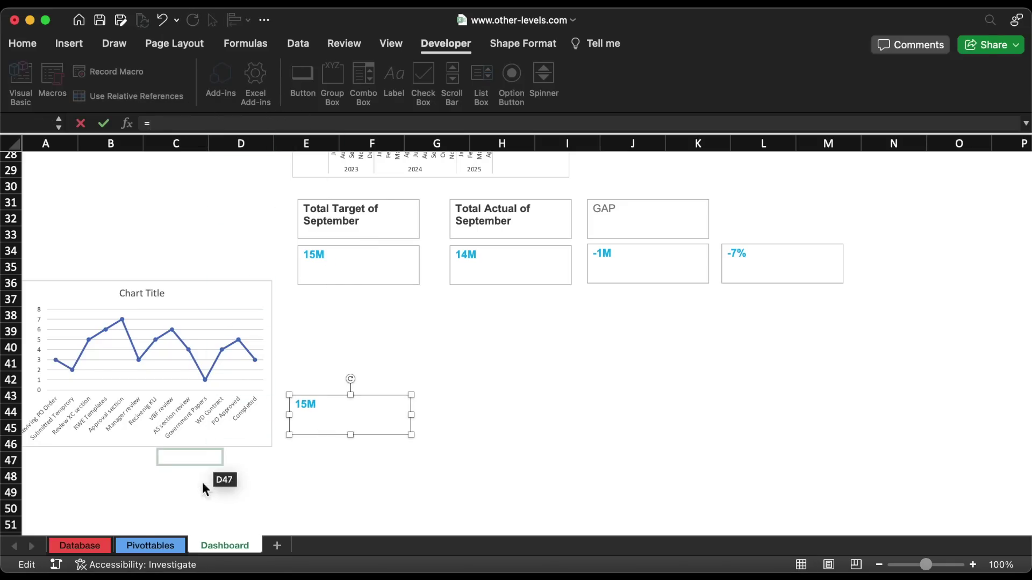
{"action": "left_click", "coordinate": [151, 545]}
{"action": "left_click", "coordinate": [356, 247]}
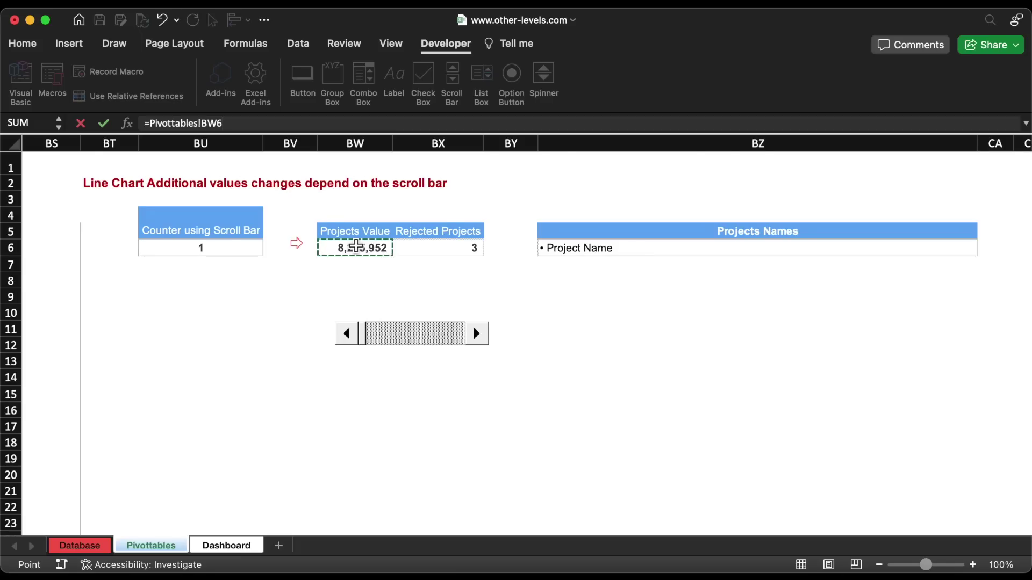
{"action": "key", "text": "Return"}
Copy the Projects Value text box along the same row and link a copy to the Projects Names cell, Pivottables!BZ6.
{"action": "left_click_drag", "start_coordinate": [325, 416], "coordinate": [767, 426]}
{"action": "left_click", "coordinate": [220, 123]}
{"action": "key", "text": "BackSpace"}
{"action": "key", "text": "BackSpace"}
{"action": "type", "text": "Z6"}
{"action": "key", "text": "Return"}
Relink the third text box in the row to the Rejected Projects cell, Pivottables!BX6.
{"action": "left_click", "coordinate": [254, 123]}
{"action": "key", "text": "BackSpace"}
{"action": "key", "text": "BackSpace"}
{"action": "key", "text": "BackSpace"}
{"action": "key", "text": "BackSpace"}
{"action": "key", "text": "BackSpace"}
{"action": "key", "text": "BackSpace"}
{"action": "key", "text": "BackSpace"}
{"action": "key", "text": "BackSpace"}
{"action": "key", "text": "BackSpace"}
{"action": "key", "text": "BackSpace"}
{"action": "key", "text": "BackSpace"}
{"action": "key", "text": "BackSpace"}
{"action": "key", "text": "BackSpace"}
{"action": "key", "text": "BackSpace"}
{"action": "key", "text": "BackSpace"}
{"action": "left_click", "coordinate": [151, 545]}
{"action": "left_click", "coordinate": [438, 248]}
{"action": "key", "text": "Return"}
Relink the last text box in the row to the Stage Title cell on the Pivottables sheet.
{"action": "left_click", "coordinate": [335, 123]}
{"action": "key", "text": "BackSpace"}
{"action": "key", "text": "BackSpace"}
{"action": "key", "text": "BackSpace"}
{"action": "left_click", "coordinate": [161, 545]}
{"action": "left_click", "coordinate": [704, 246]}
{"action": "key", "text": "Return"}
Duplicate the Projects Value and Rejected Projects number boxes directly above the originals.
{"action": "left_click", "coordinate": [621, 419]}
{"action": "left_click", "coordinate": [371, 419], "text": "shift"}
{"action": "left_click_drag", "start_coordinate": [371, 418], "coordinate": [371, 374]}
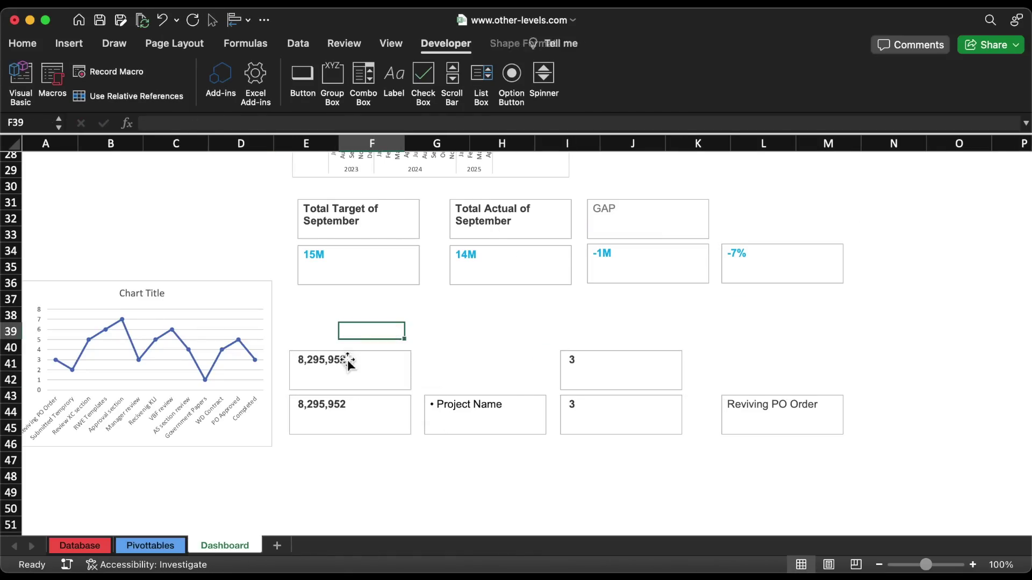
Clear the links of the two upper copies, reduce their height and label them Projects Value and Rejected Projects.
{"action": "left_click", "coordinate": [350, 370]}
{"action": "left_click", "coordinate": [268, 123]}
{"action": "key", "text": "BackSpace"}
{"action": "left_click", "coordinate": [621, 370]}
{"action": "left_click", "coordinate": [309, 123]}
{"action": "key", "text": "BackSpace"}
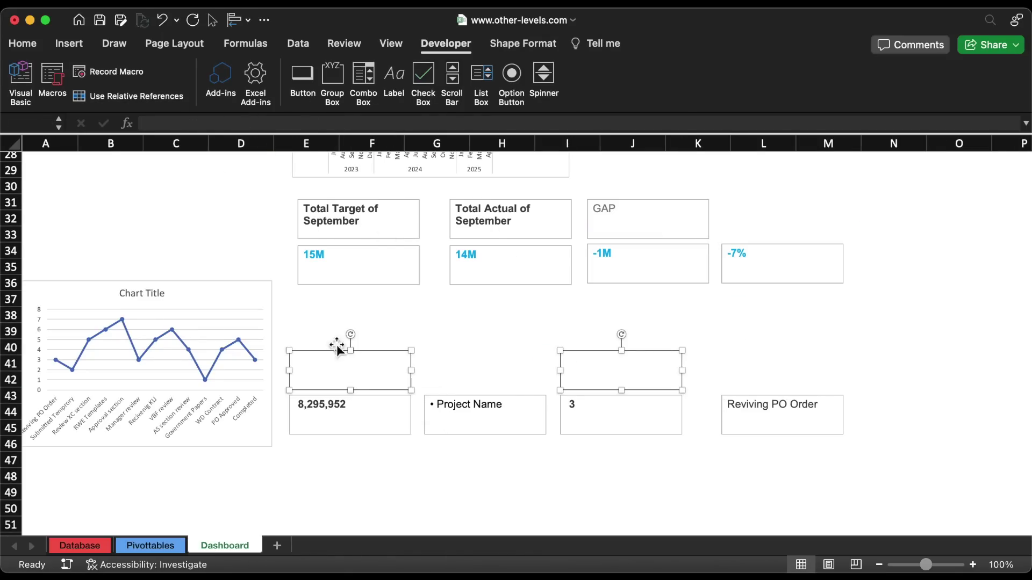
{"action": "left_click_drag", "start_coordinate": [349, 351], "coordinate": [350, 370]}
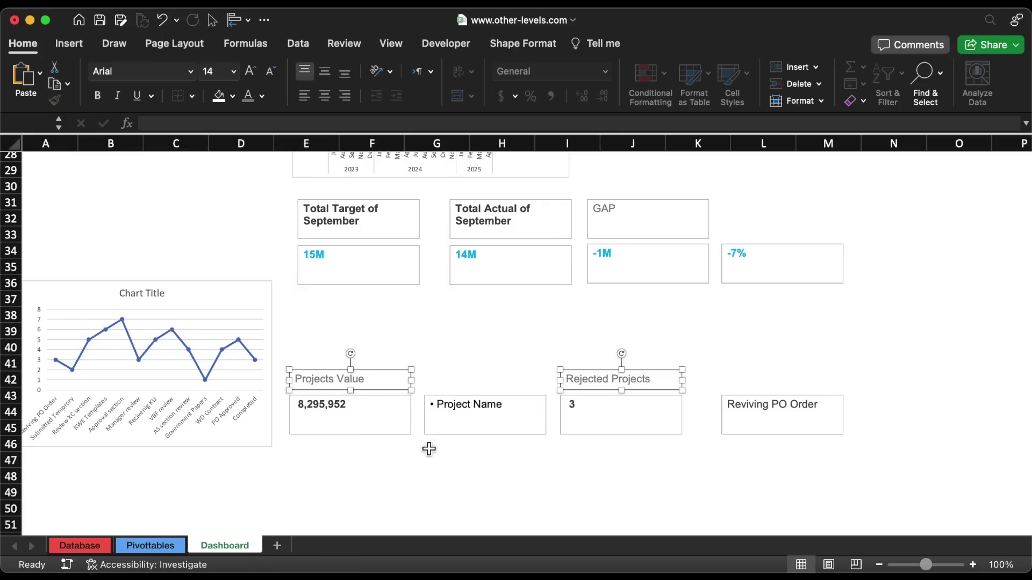
{"action": "left_click", "coordinate": [439, 477]}
Duplicate the Projects Value number box, link the copy to Pivottables!BR6 and place it above the Projects Value row.
{"action": "left_click", "coordinate": [362, 410]}
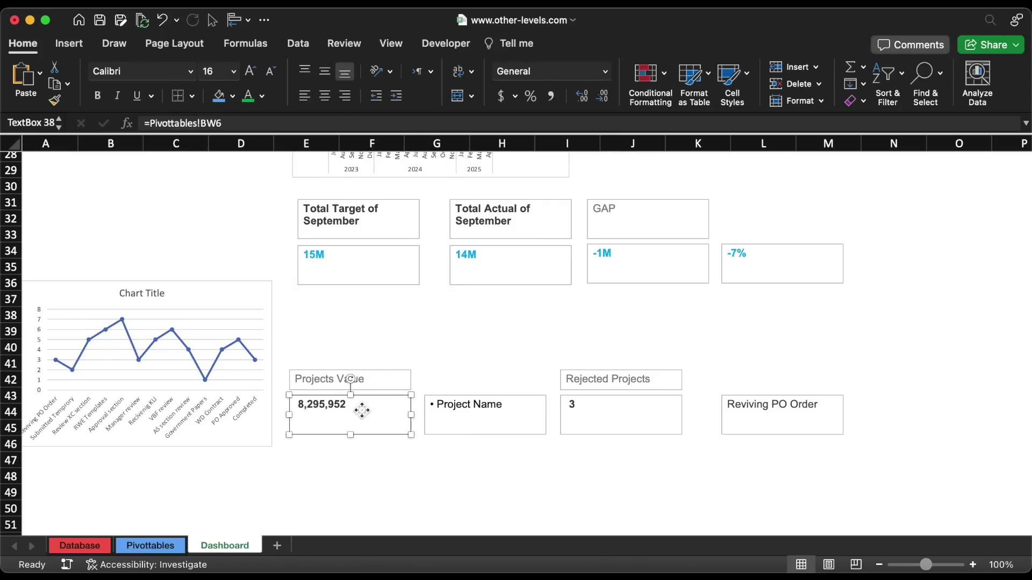
{"action": "left_click_drag", "start_coordinate": [362, 410], "coordinate": [362, 475]}
{"action": "triple_click", "coordinate": [241, 122]}
{"action": "type", "text": "="}
{"action": "left_click", "coordinate": [142, 546]}
{"action": "left_click", "coordinate": [467, 246]}
{"action": "key", "text": "Return"}
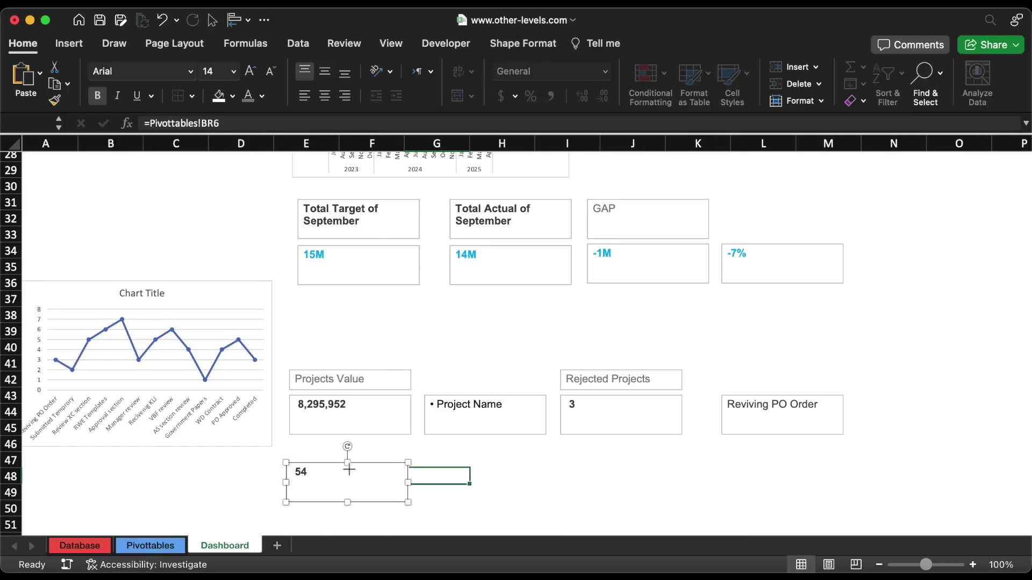
{"action": "left_click_drag", "start_coordinate": [356, 494], "coordinate": [471, 333]}
Insert a small text box labelled Total Projects beside the box showing the total project count.
{"action": "left_click", "coordinate": [69, 43]}
{"action": "left_click", "coordinate": [879, 75]}
{"action": "left_click_drag", "start_coordinate": [301, 310], "coordinate": [385, 340]}
{"action": "left_click", "coordinate": [500, 346]}
{"action": "left_click", "coordinate": [401, 480]}
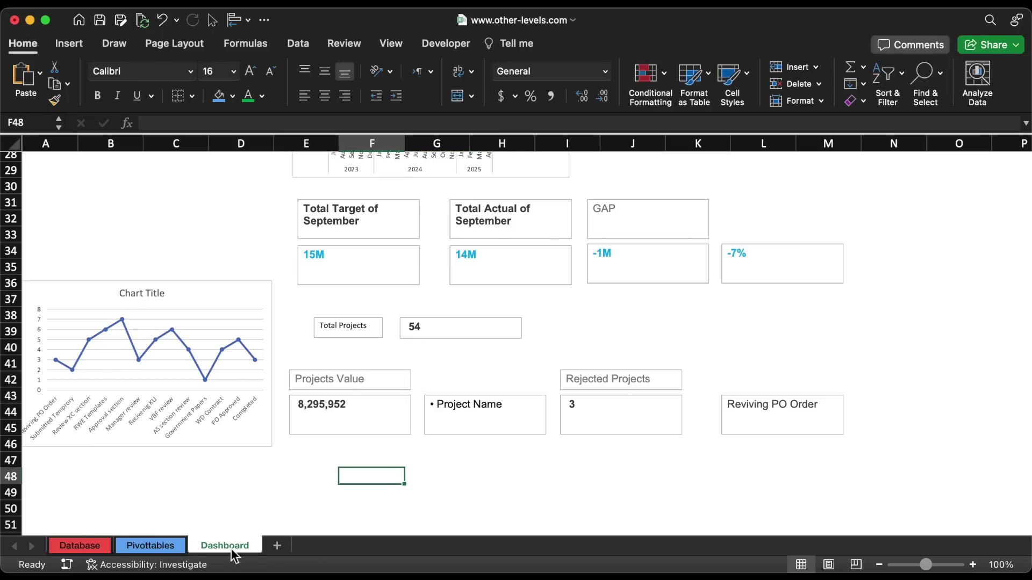
Copy the scroll bar from the Pivottables sheet to the Dashboard and place it below the Projects Value box.
{"action": "left_click", "coordinate": [154, 544]}
{"action": "left_click", "coordinate": [224, 545]}
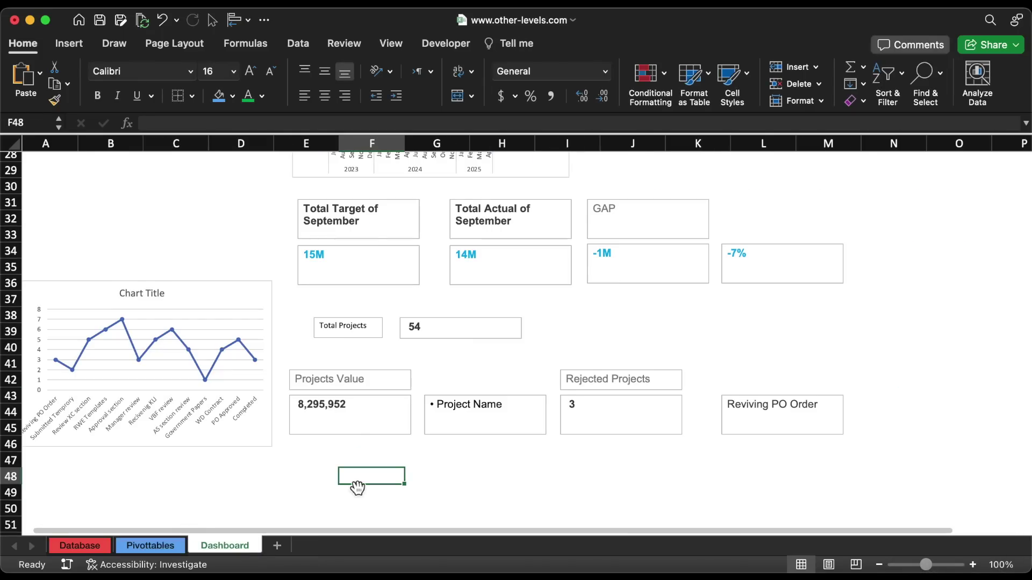
{"action": "key", "text": "super+v"}
{"action": "left_click_drag", "start_coordinate": [376, 486], "coordinate": [343, 466]}
Set the Dashboard scroll bar's cell link to Pivottables!$BU$6.
{"action": "right_click", "coordinate": [347, 467]}
{"action": "left_click", "coordinate": [403, 432]}
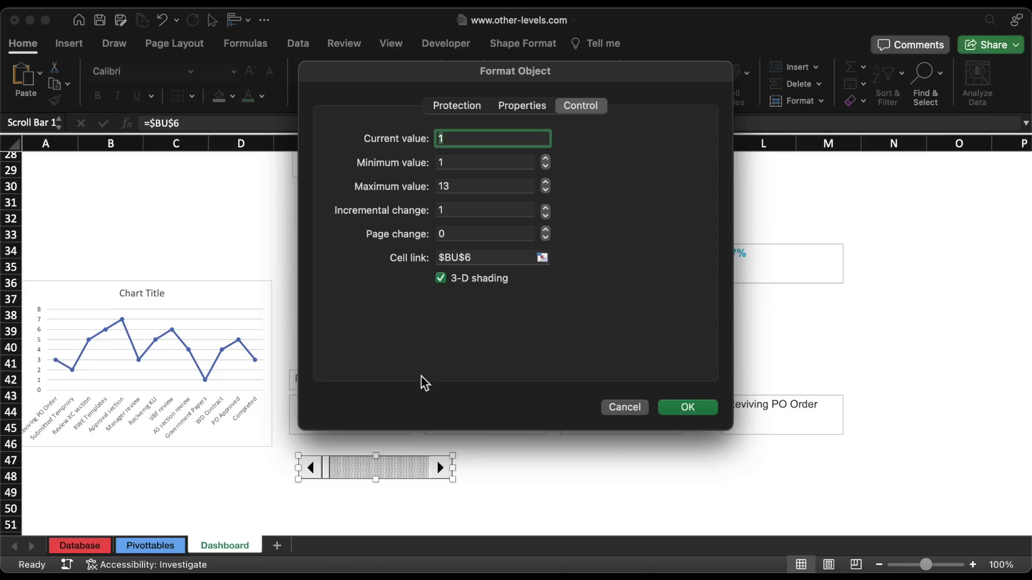
{"action": "left_click", "coordinate": [152, 544]}
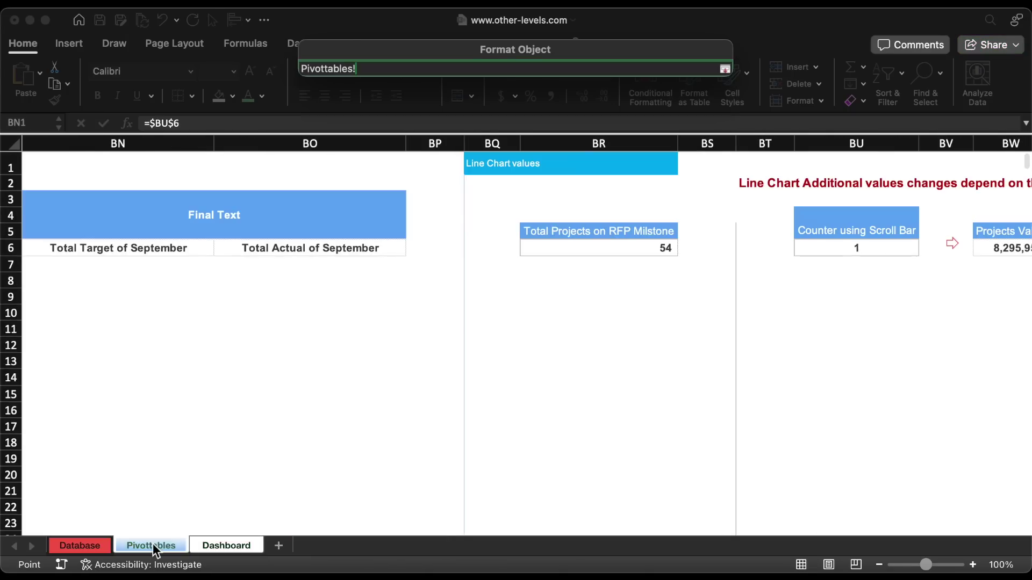
{"action": "left_click", "coordinate": [828, 248]}
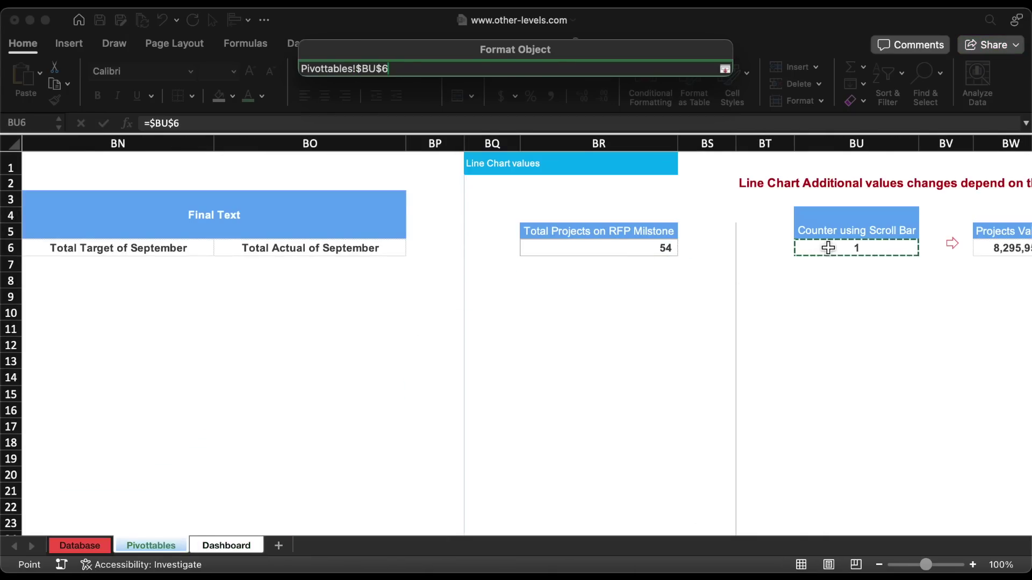
{"action": "left_click", "coordinate": [725, 69]}
{"action": "left_click", "coordinate": [696, 407]}
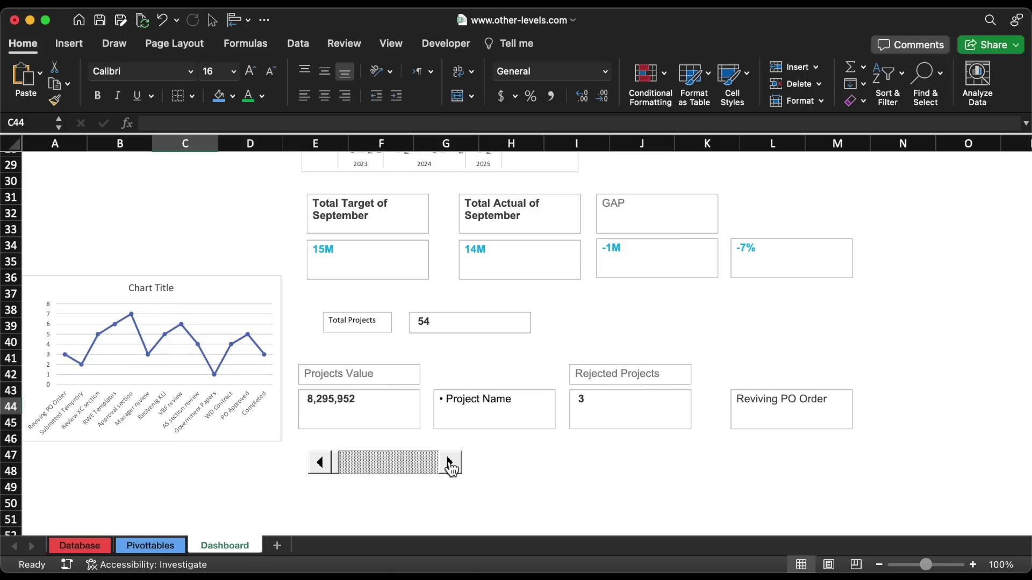
Advance the Dashboard scroll bar by three stages to RWE Templates.
{"action": "left_click", "coordinate": [450, 463]}
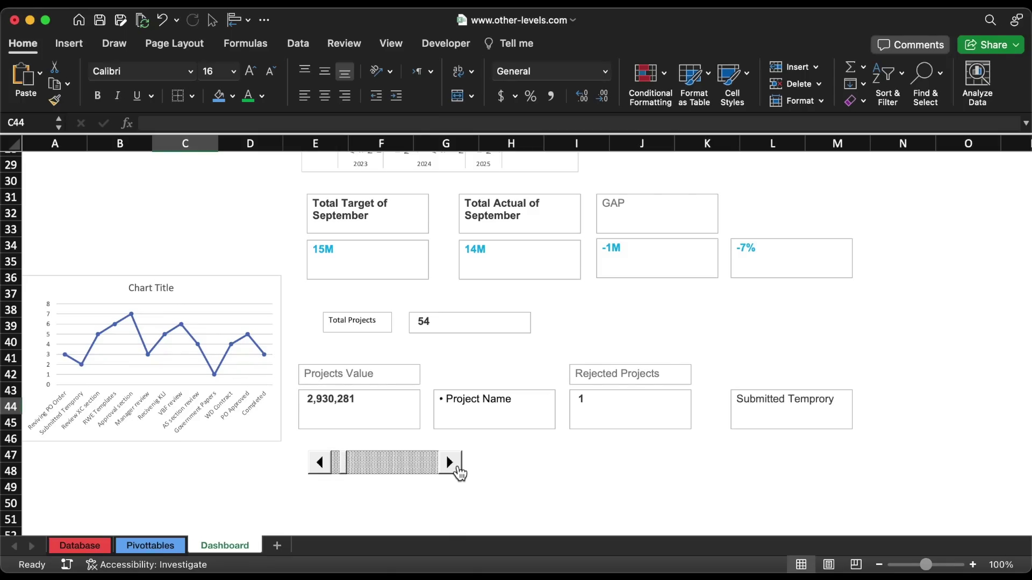
{"action": "left_click", "coordinate": [450, 463]}
{"action": "left_click", "coordinate": [449, 463]}
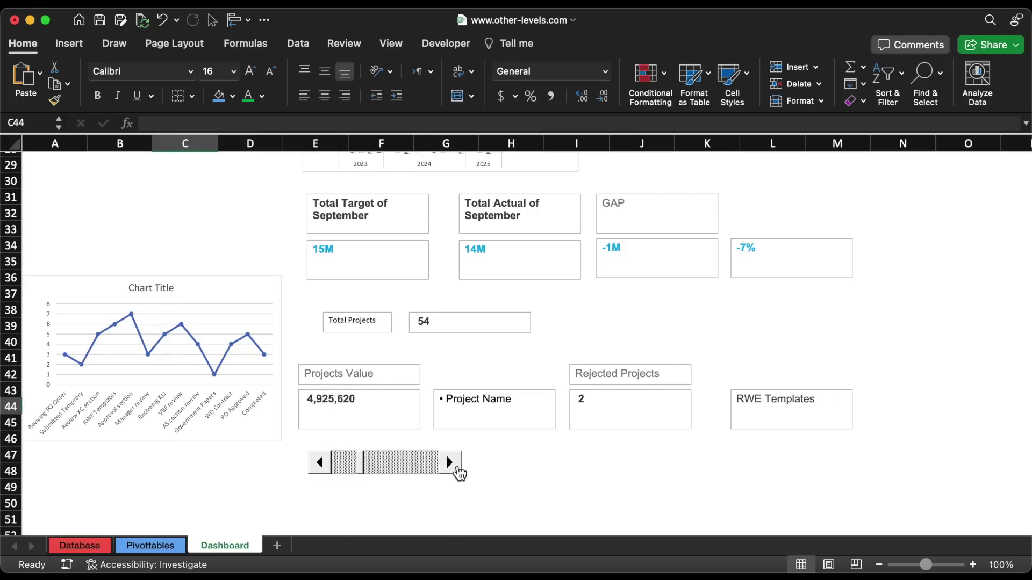
Enter =IF($CC$6=Database!Z4,"I","") in CG6 of the Pivottables sheet, under stage 1 of the indicator row.
{"action": "left_click", "coordinate": [161, 546]}
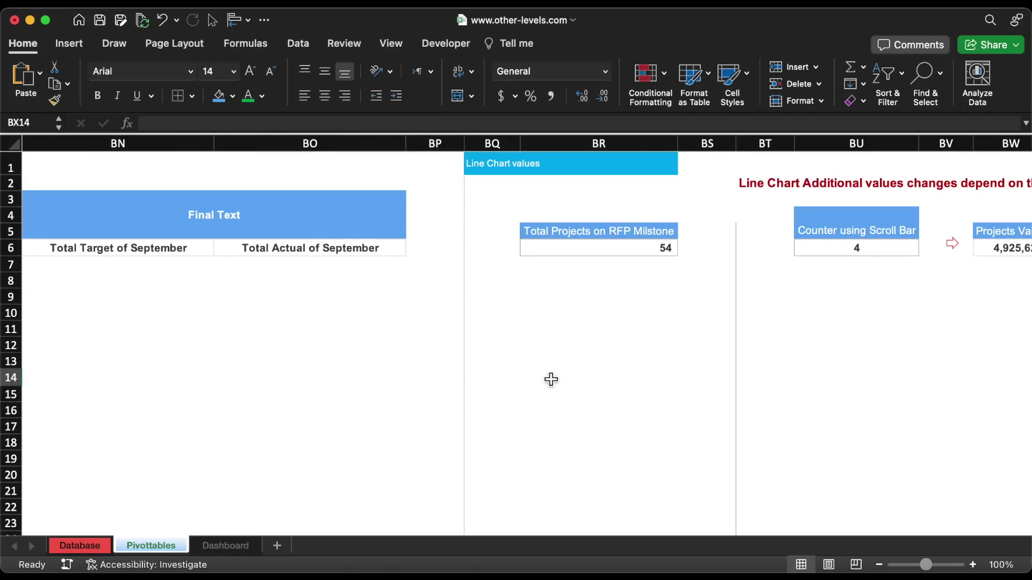
{"action": "scroll", "coordinate": [568, 374], "scroll_direction": "right", "scroll_amount": 15}
{"action": "scroll", "coordinate": [571, 374], "scroll_direction": "right", "scroll_amount": 10}
{"action": "left_click", "coordinate": [730, 253]}
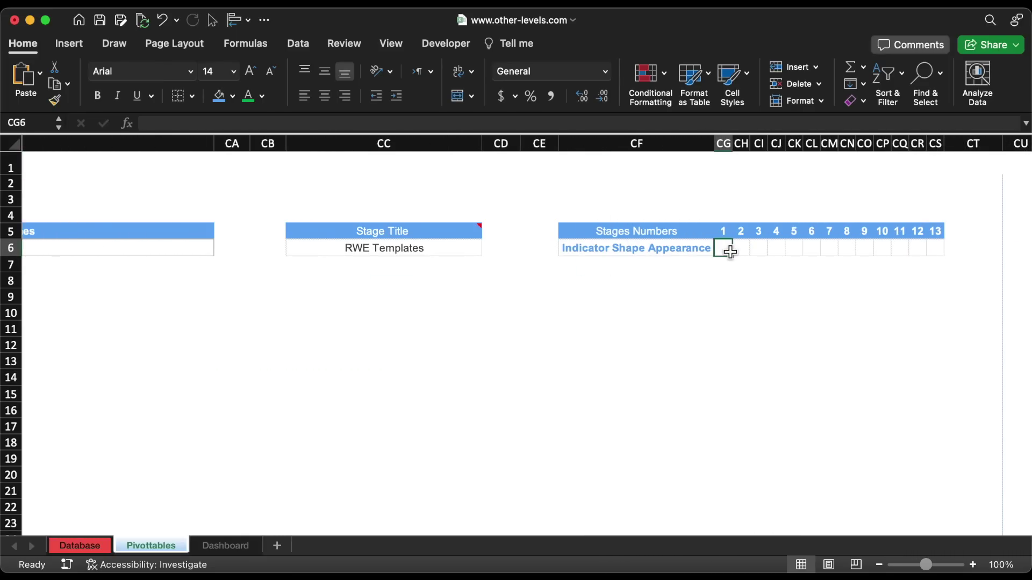
{"action": "left_click", "coordinate": [511, 123]}
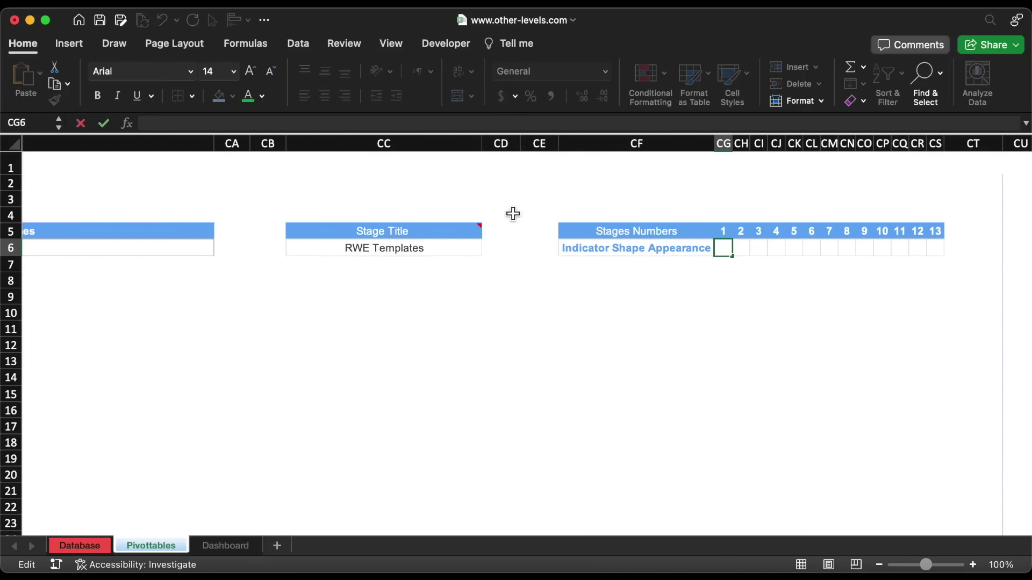
{"action": "type", "text": "IF"}
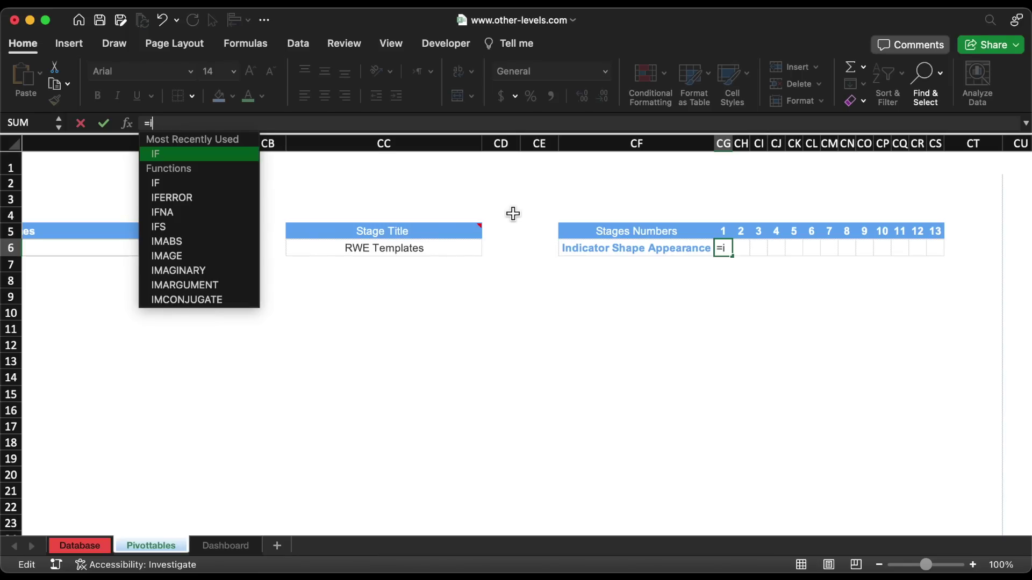
{"action": "double_click", "coordinate": [210, 154]}
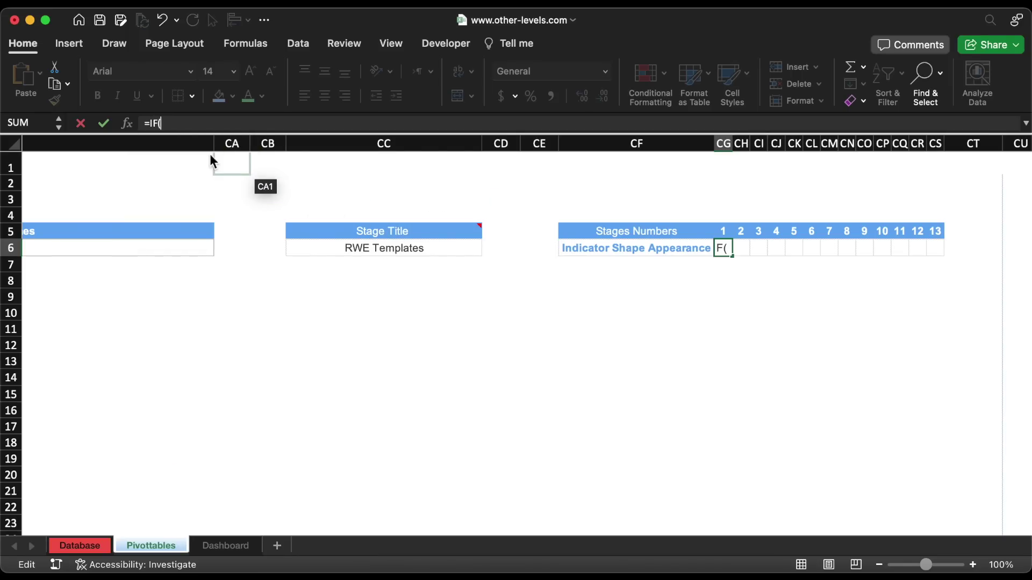
{"action": "left_click", "coordinate": [422, 250]}
{"action": "type", "text": "="}
{"action": "left_click", "coordinate": [97, 548]}
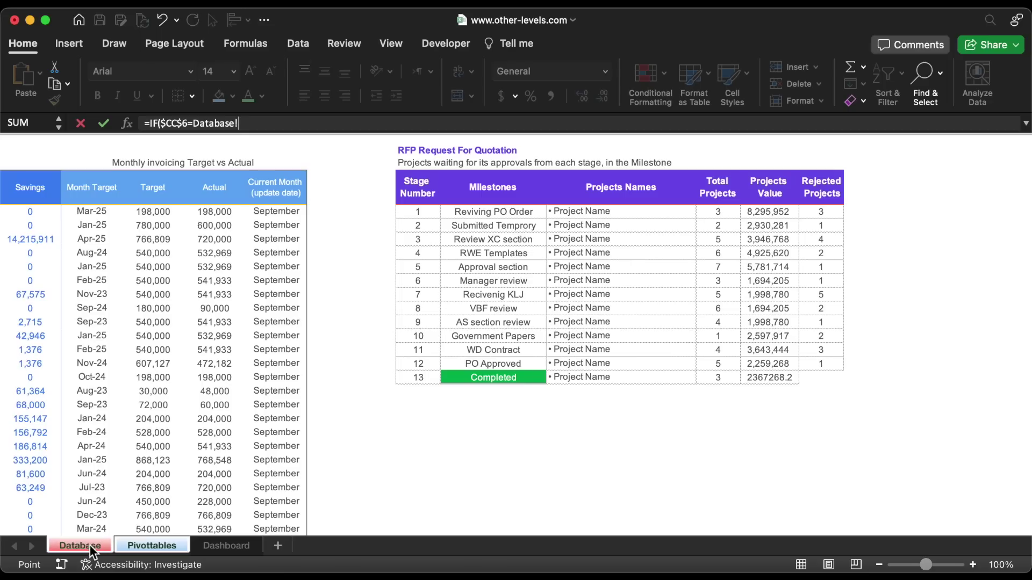
{"action": "left_click", "coordinate": [524, 216]}
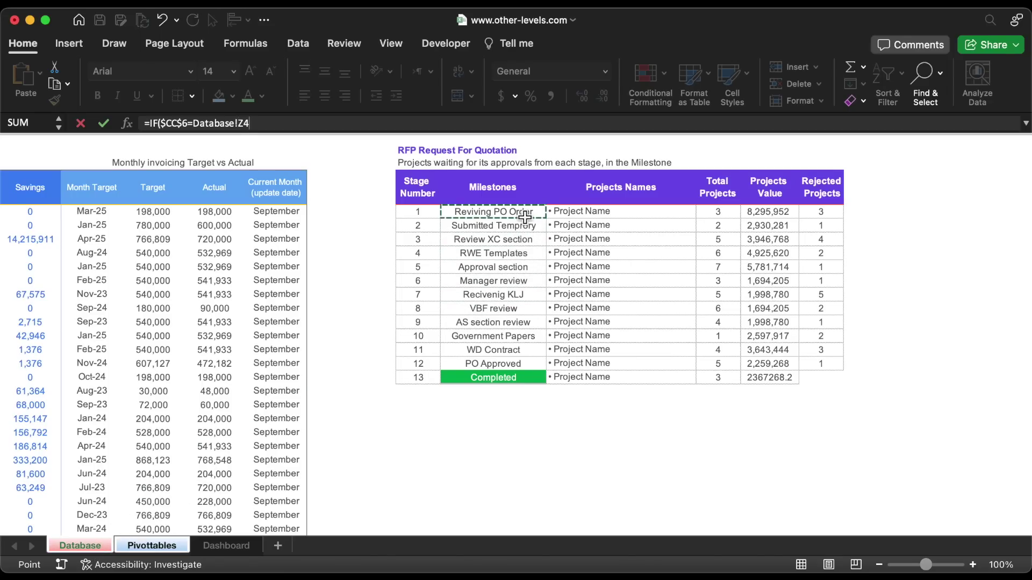
{"action": "type", "text": ",\"I\",\""}
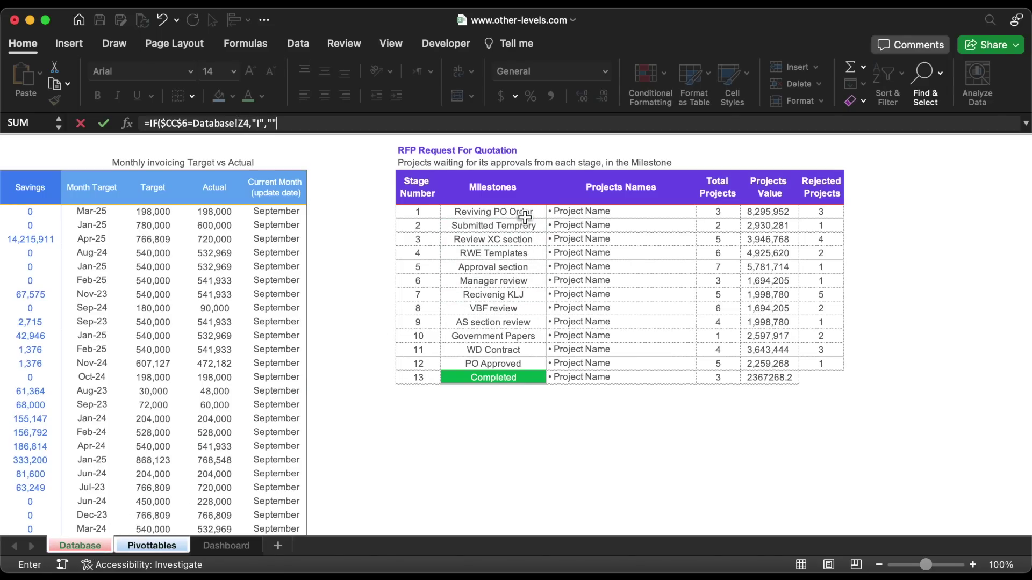
{"action": "key", "text": "Return"}
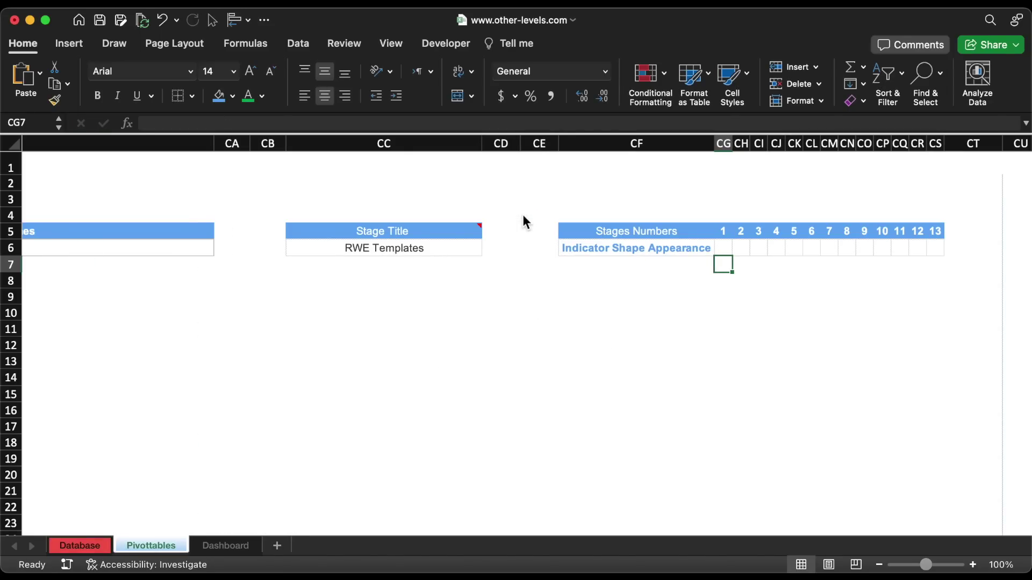
Make the Database reference in CG6 absolute as $Z$4 and fill the formula across to CS6.
{"action": "left_click", "coordinate": [722, 249]}
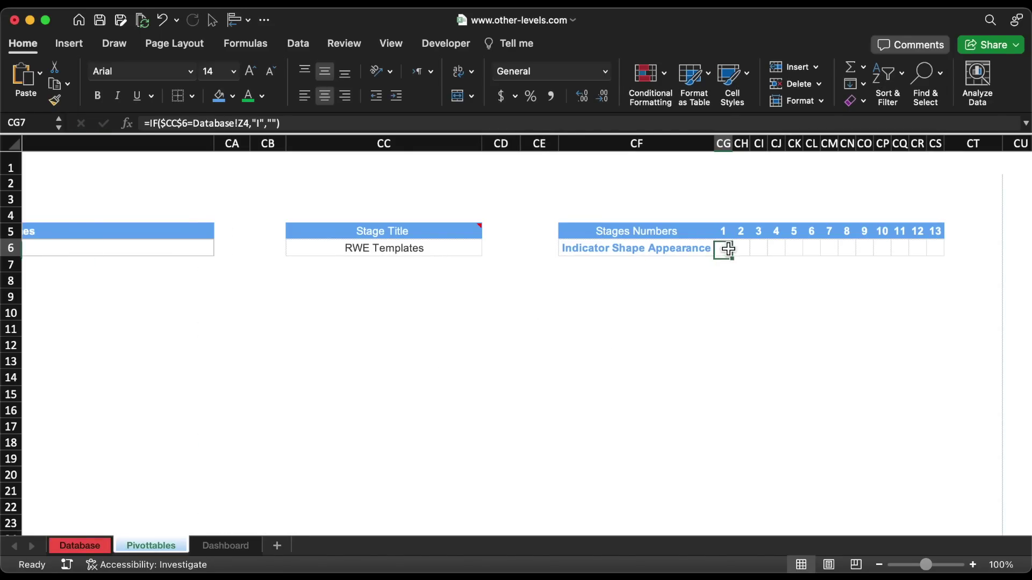
{"action": "left_click", "coordinate": [245, 123]}
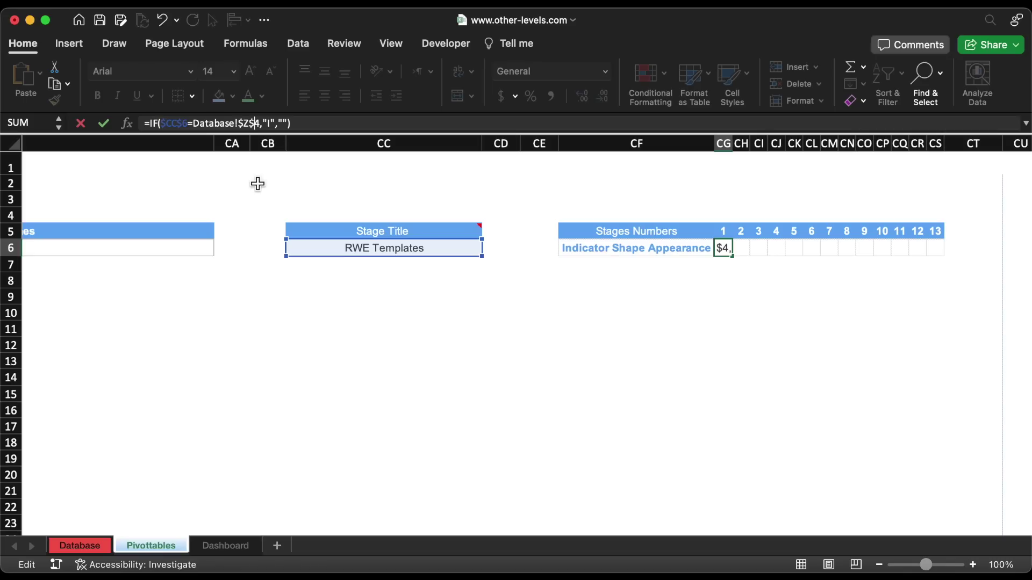
{"action": "key", "text": "Return"}
{"action": "left_click", "coordinate": [723, 251]}
{"action": "left_click_drag", "start_coordinate": [734, 260], "coordinate": [941, 250]}
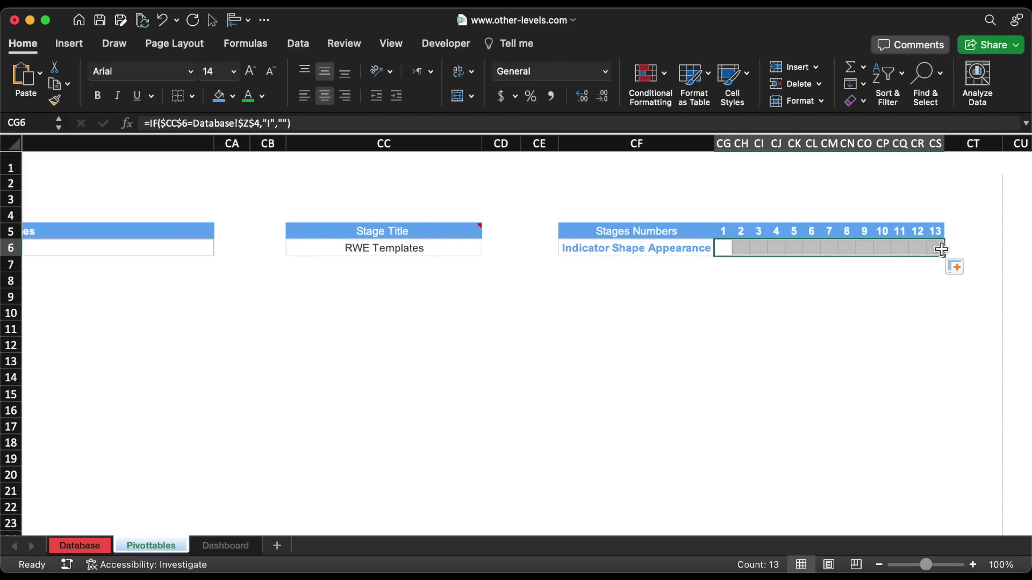
Change the Database reference in CH6, under stage 2, to $Z$5.
{"action": "left_click", "coordinate": [744, 250]}
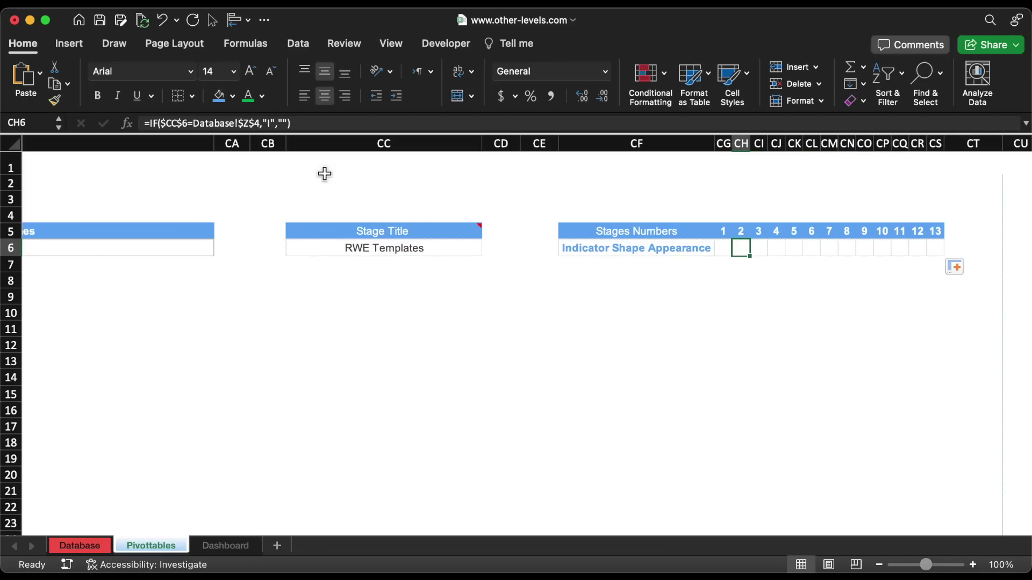
{"action": "left_click", "coordinate": [261, 124]}
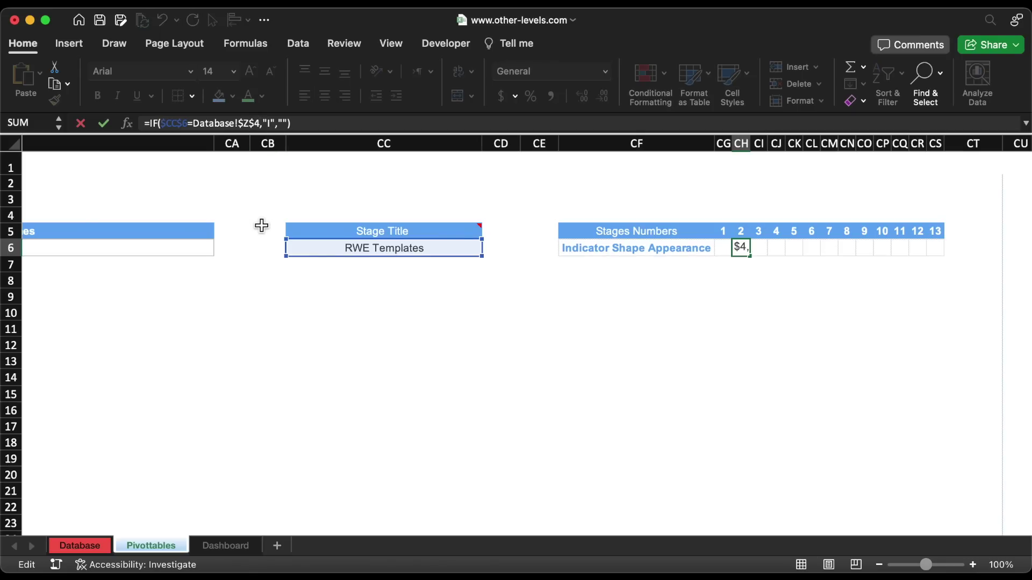
{"action": "type", "text": "5"}
{"action": "key", "text": "Return"}
Change the Database reference in CI6, under stage 3, to $Z$6.
{"action": "key", "text": "Up"}
{"action": "key", "text": "Right"}
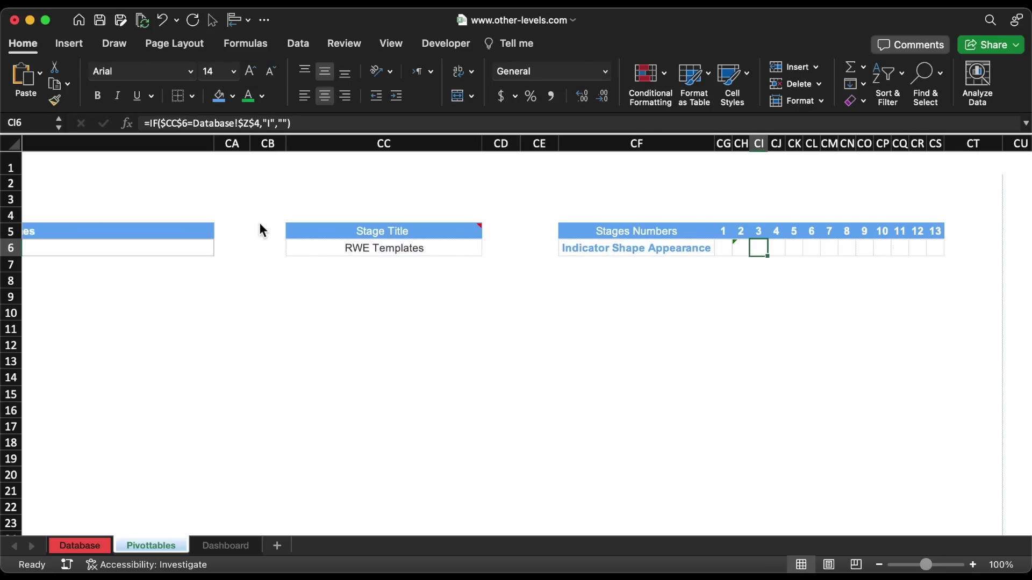
{"action": "left_click", "coordinate": [259, 124]}
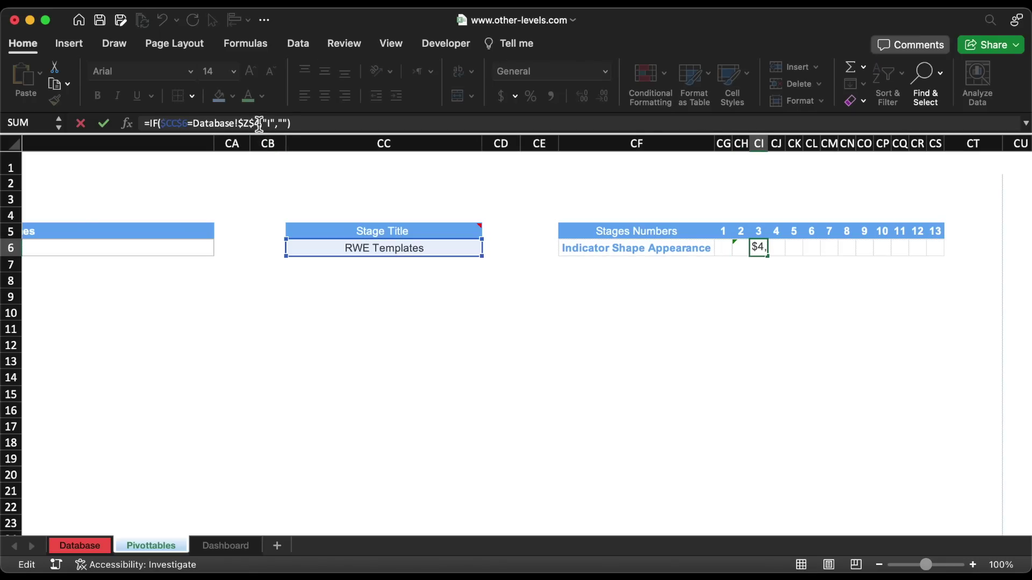
{"action": "type", "text": "6"}
{"action": "key", "text": "Return"}
Change the Database reference in CJ6, under stage 4, to $Z$7.
{"action": "key", "text": "Up"}
{"action": "key", "text": "Right"}
{"action": "left_click", "coordinate": [259, 124]}
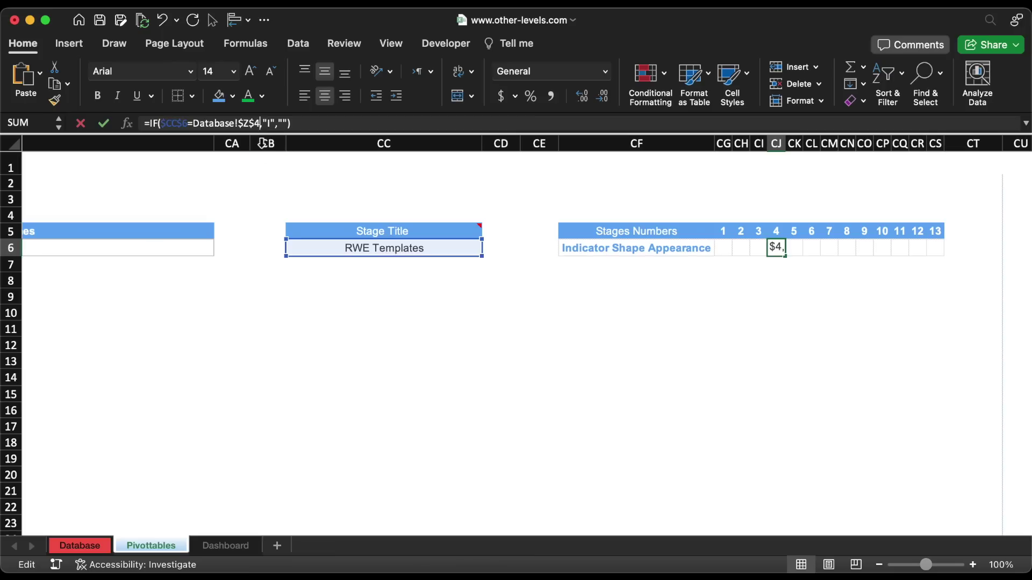
{"action": "type", "text": "7"}
{"action": "key", "text": "Return"}
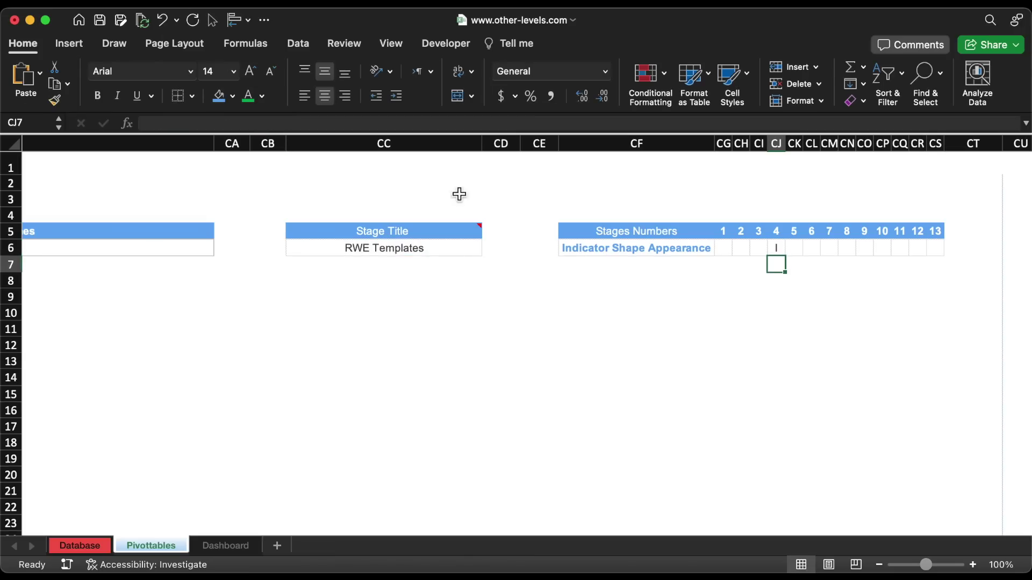
Change the Database reference in CK6, under stage 5, to $Z$8.
{"action": "left_click", "coordinate": [797, 252]}
{"action": "left_click", "coordinate": [259, 123]}
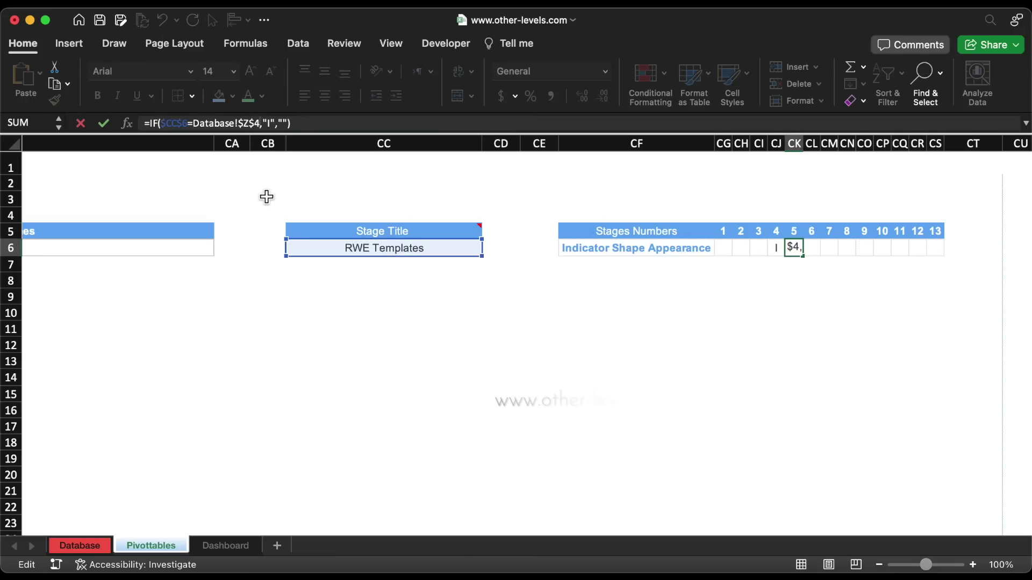
{"action": "type", "text": "8"}
{"action": "key", "text": "Return"}
Change the Database reference in CL6, under stage 6, to $Z$9.
{"action": "key", "text": "Up"}
{"action": "key", "text": "Right"}
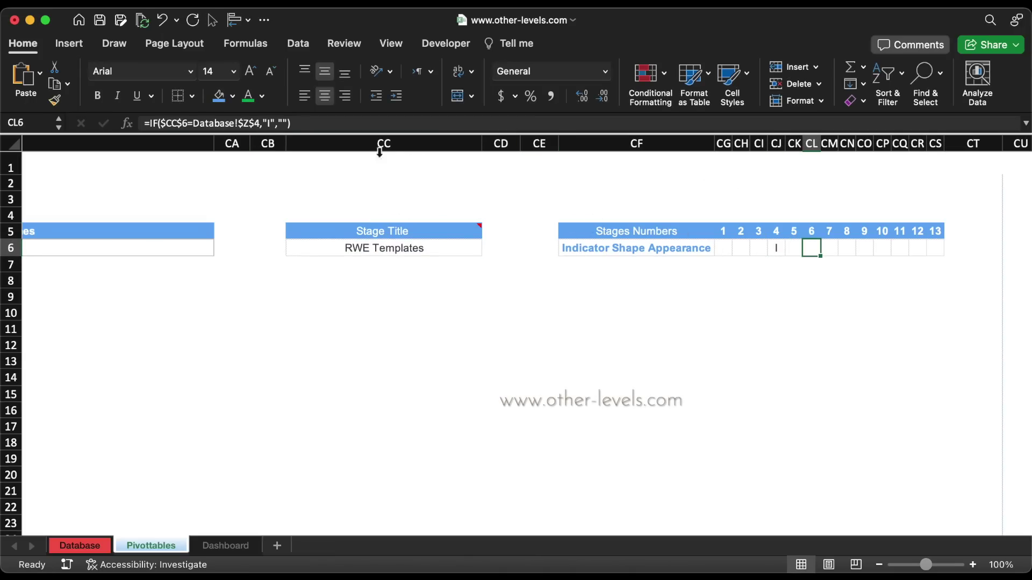
{"action": "left_click", "coordinate": [258, 123]}
{"action": "type", "text": "9"}
{"action": "key", "text": "Return"}
Change the Database reference in CM6, under stage 7, to $Z$10.
{"action": "left_click", "coordinate": [834, 248]}
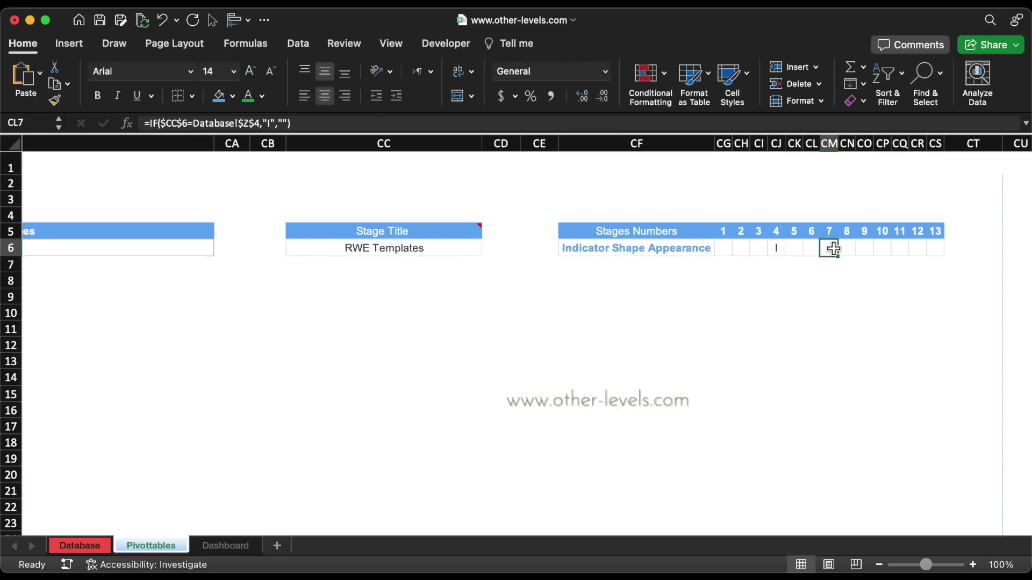
{"action": "left_click", "coordinate": [260, 124]}
{"action": "type", "text": "10"}
{"action": "key", "text": "Return"}
Change the Database reference in CN6, under stage 8, to $Z$11.
{"action": "key", "text": "Up"}
{"action": "key", "text": "Right"}
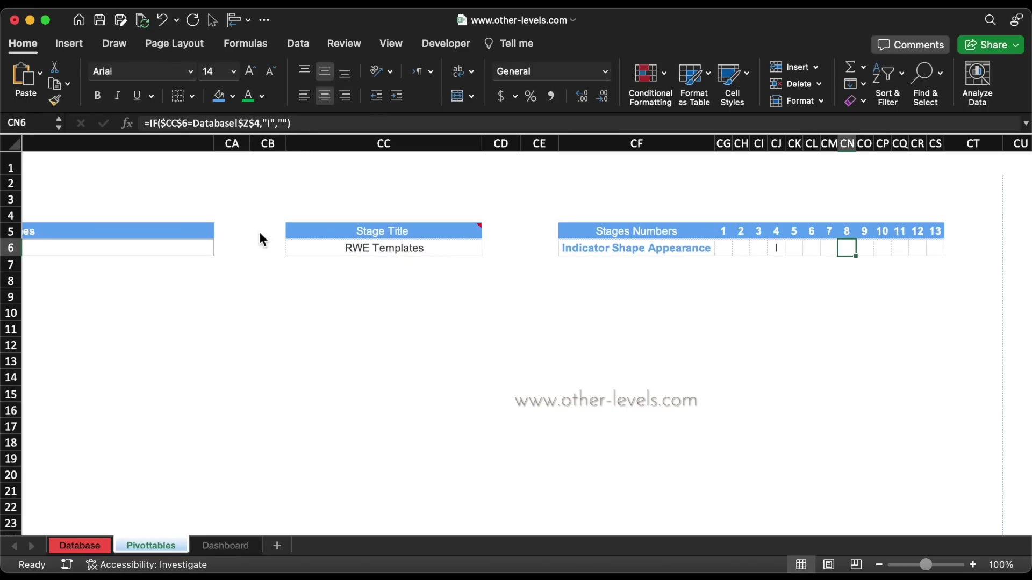
{"action": "left_click", "coordinate": [259, 124]}
{"action": "type", "text": "11"}
{"action": "key", "text": "Return"}
Change the Database reference in CO6, under stage 9, to $Z$12.
{"action": "key", "text": "Up"}
{"action": "key", "text": "Right"}
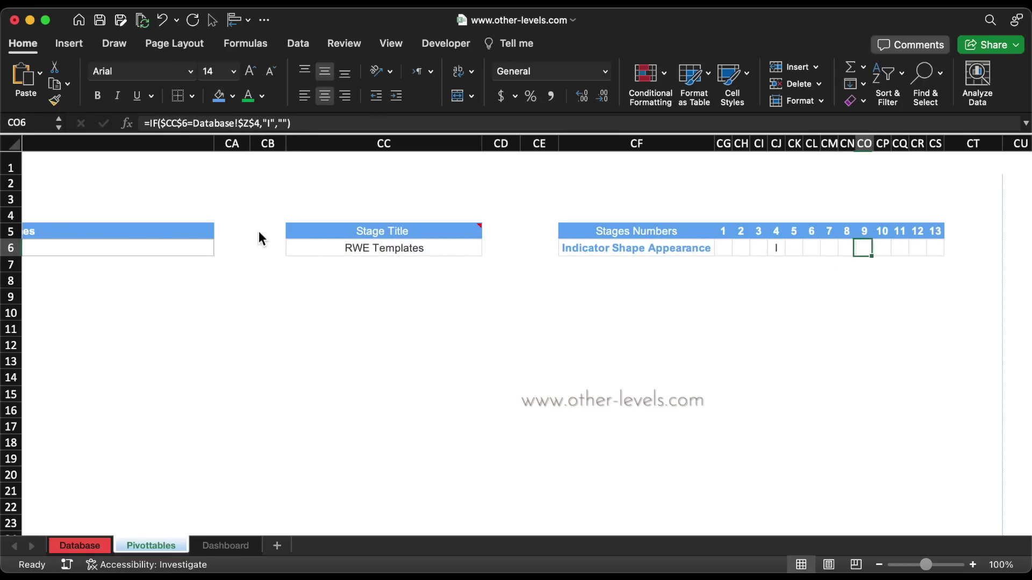
{"action": "left_click", "coordinate": [259, 123]}
{"action": "type", "text": "12"}
{"action": "key", "text": "Return"}
Change the Database reference in CP6, under stage 10, to $Z$13.
{"action": "key", "text": "Up"}
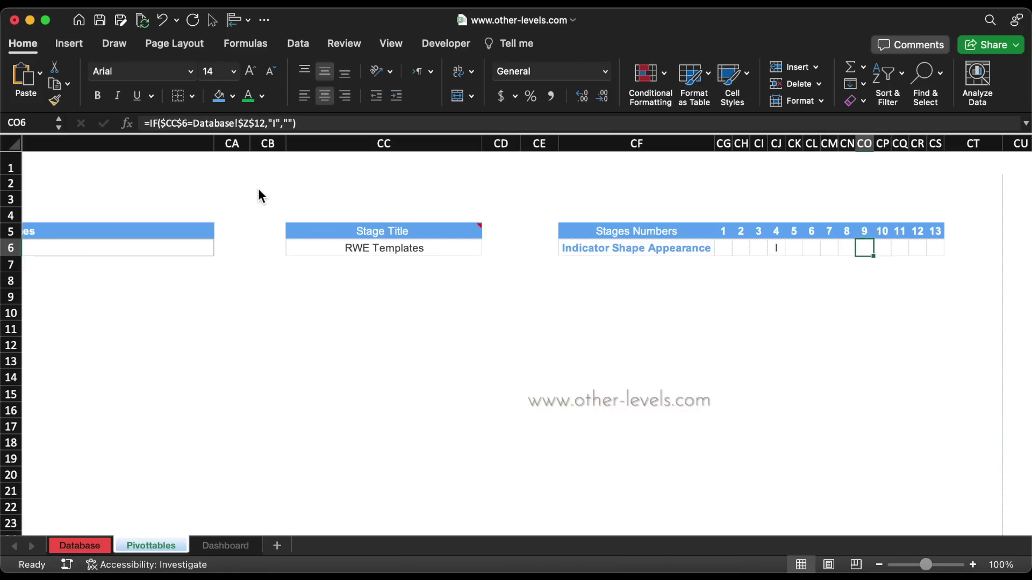
{"action": "key", "text": "Right"}
{"action": "left_click", "coordinate": [262, 123]}
{"action": "type", "text": "13"}
{"action": "key", "text": "Return"}
Change the Database reference in CQ6, under stage 11, to $Z$14.
{"action": "key", "text": "Up"}
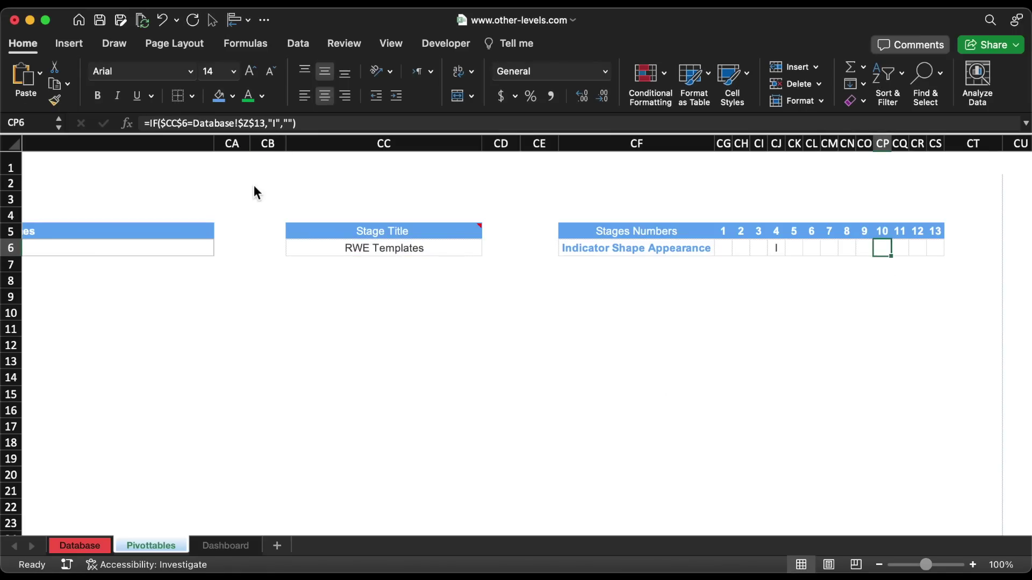
{"action": "key", "text": "Right"}
{"action": "left_click", "coordinate": [259, 123]}
{"action": "type", "text": "14"}
{"action": "key", "text": "Return"}
Change the Database reference in CR6, under stage 12, to $Z$15.
{"action": "key", "text": "Up"}
{"action": "key", "text": "Right"}
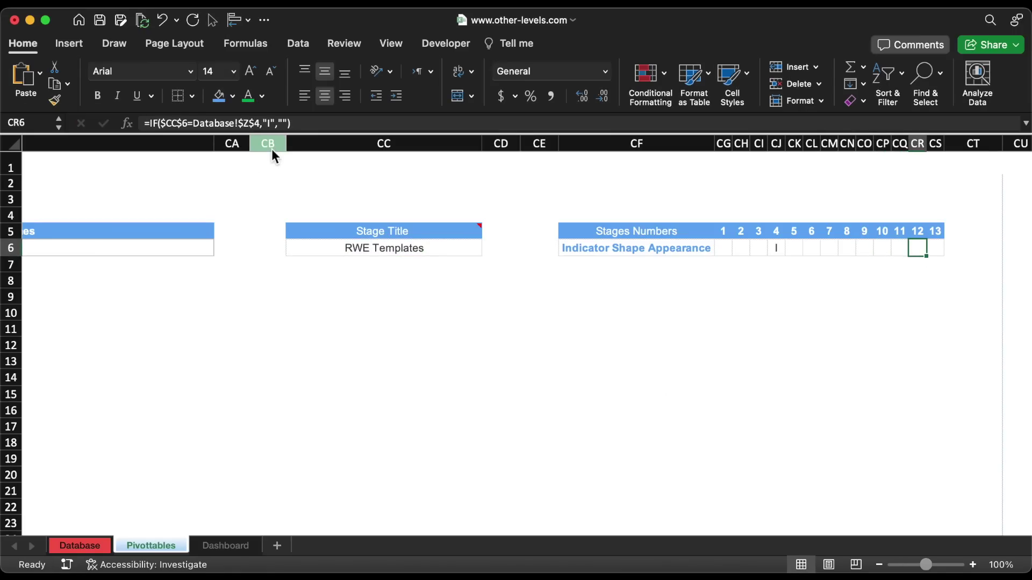
{"action": "left_click", "coordinate": [260, 123]}
{"action": "key", "text": "BackSpace"}
{"action": "type", "text": "5"}
{"action": "key", "text": "Return"}
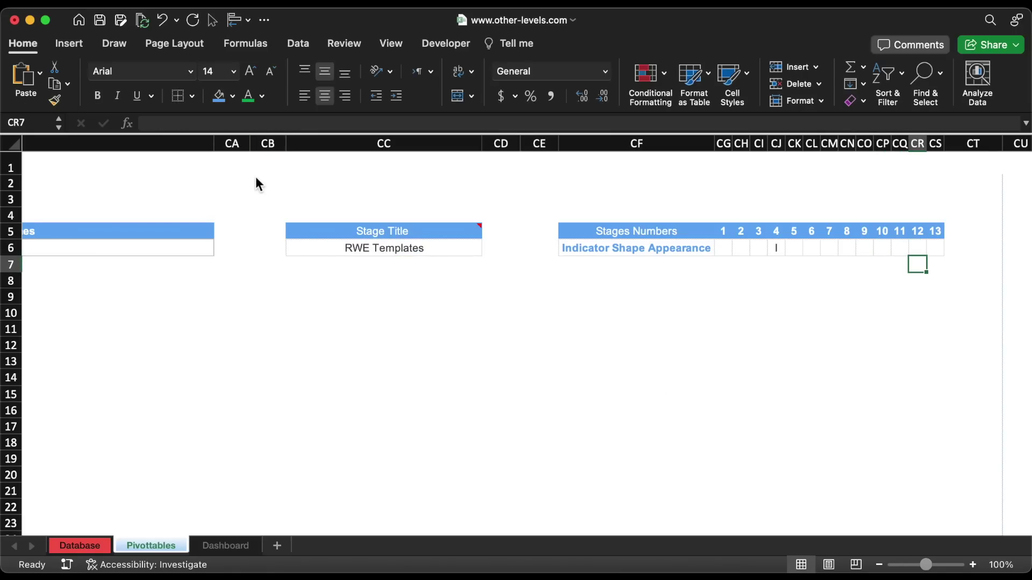
Change the Database reference in CS6, under stage 13, to $Z$16.
{"action": "key", "text": "Up"}
{"action": "key", "text": "Right"}
{"action": "left_click", "coordinate": [260, 123]}
{"action": "key", "text": "BackSpace"}
{"action": "key", "text": "BackSpace"}
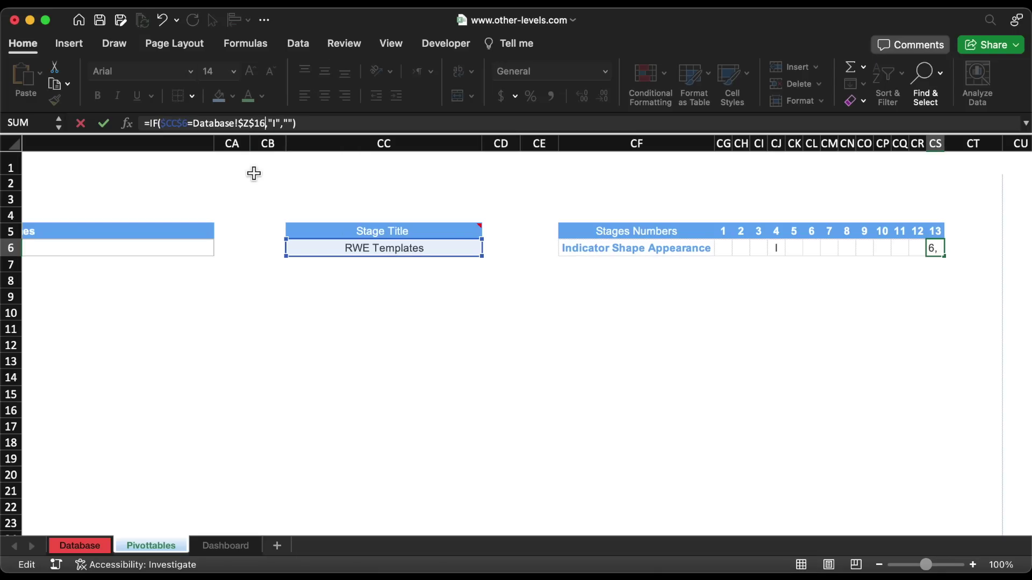
{"action": "key", "text": "Return"}
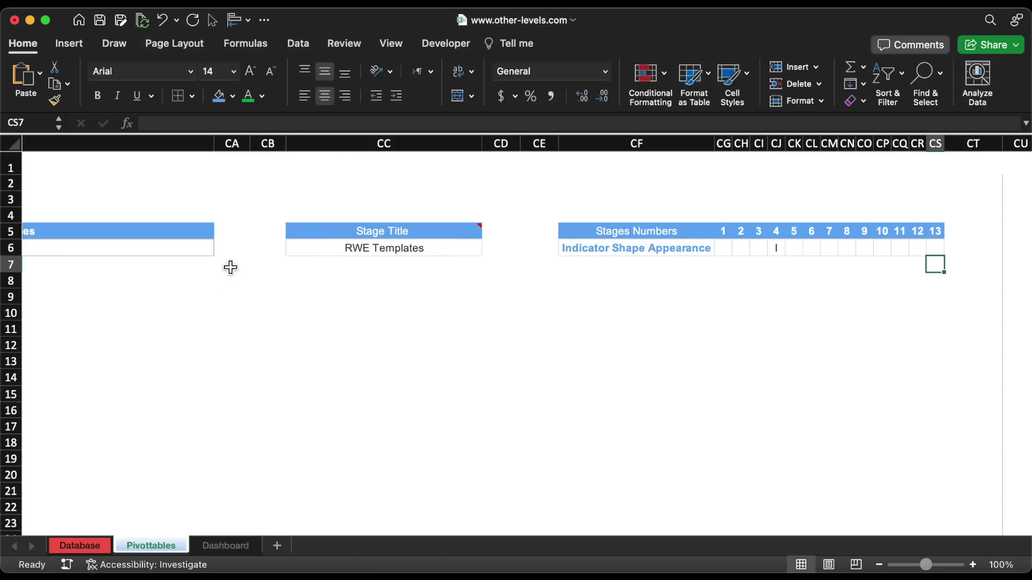
Draw a tall, narrow text box on the Dashboard sheet below the line chart, in column B from about row 51 to row 57.
{"action": "left_click", "coordinate": [218, 547]}
{"action": "left_click", "coordinate": [69, 43]}
{"action": "left_click", "coordinate": [231, 81]}
{"action": "left_click", "coordinate": [175, 125]}
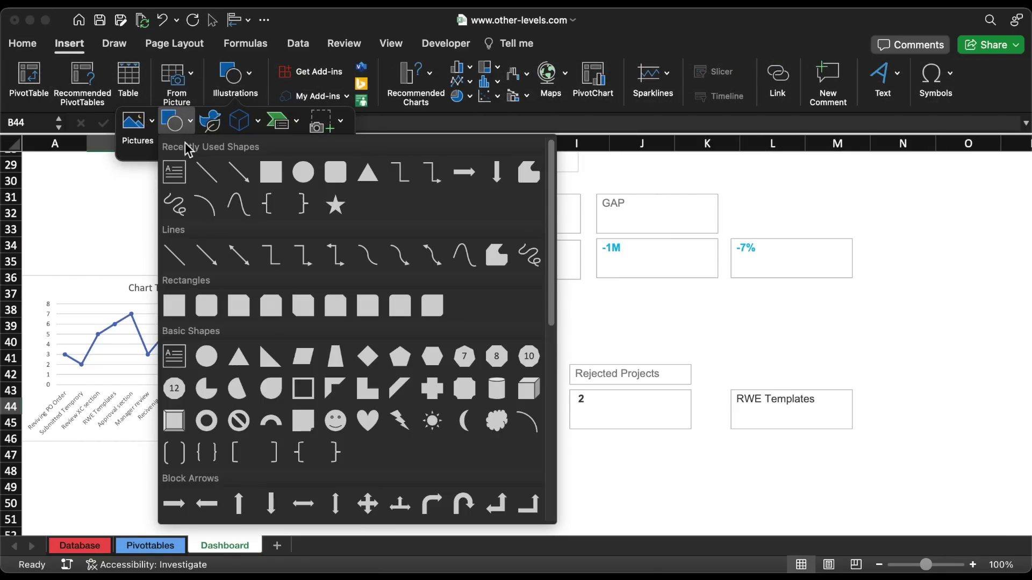
{"action": "left_click", "coordinate": [172, 170]}
{"action": "scroll", "coordinate": [265, 387], "scroll_direction": "down", "scroll_amount": 5}
{"action": "left_click_drag", "start_coordinate": [102, 374], "coordinate": [130, 472]}
Link the new text box to the stage 1 indicator cell with =Pivottables!CG6.
{"action": "left_click", "coordinate": [180, 123]}
{"action": "type", "text": "="}
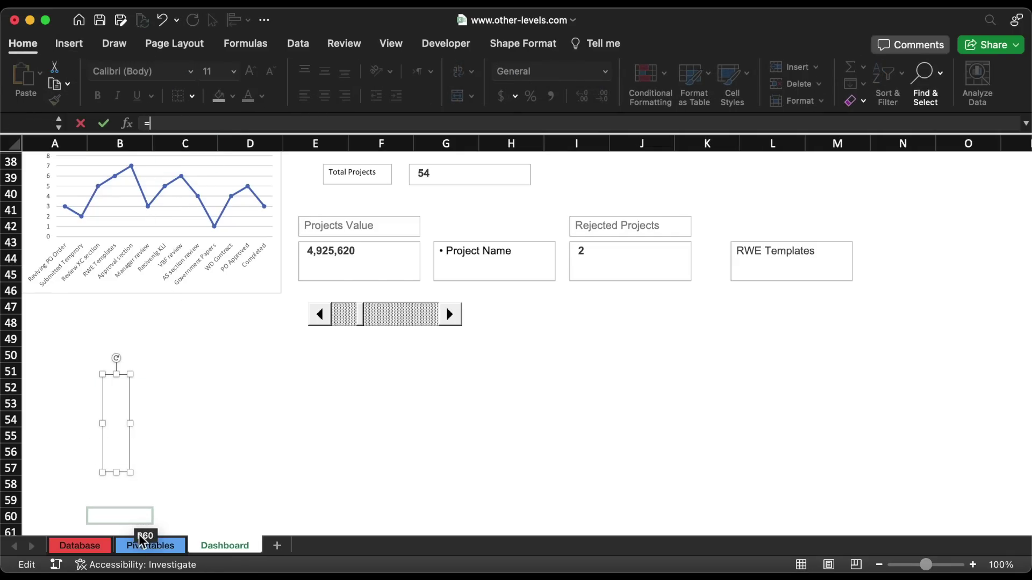
{"action": "left_click", "coordinate": [150, 546]}
{"action": "scroll", "coordinate": [740, 349], "scroll_direction": "right", "scroll_amount": 6}
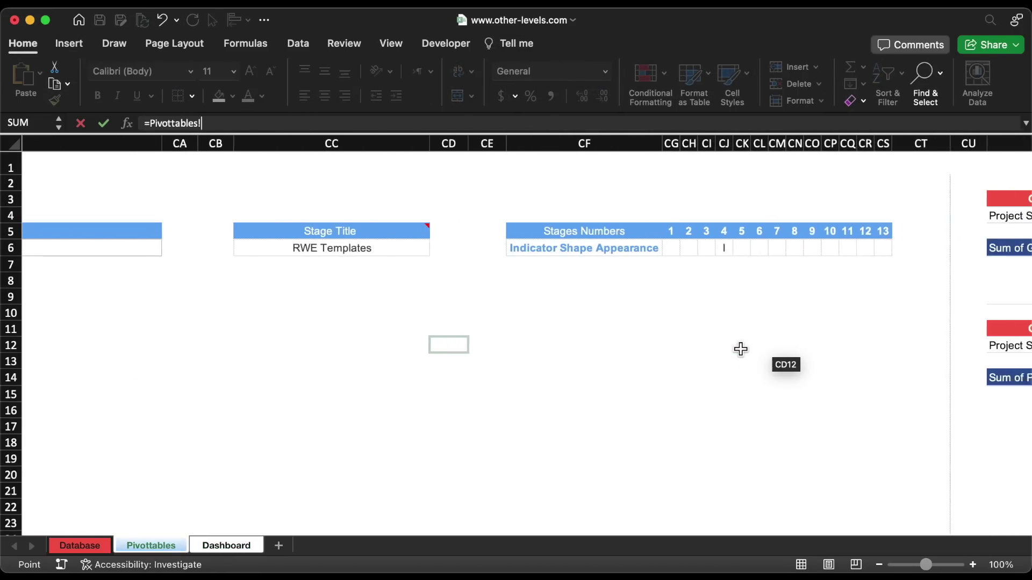
{"action": "left_click", "coordinate": [642, 250]}
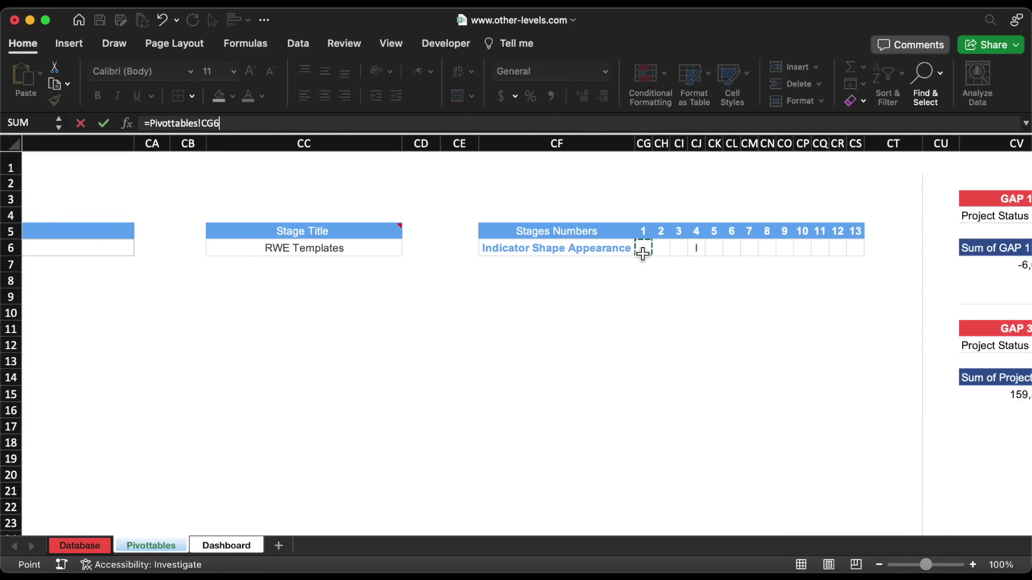
{"action": "key", "text": "Return"}
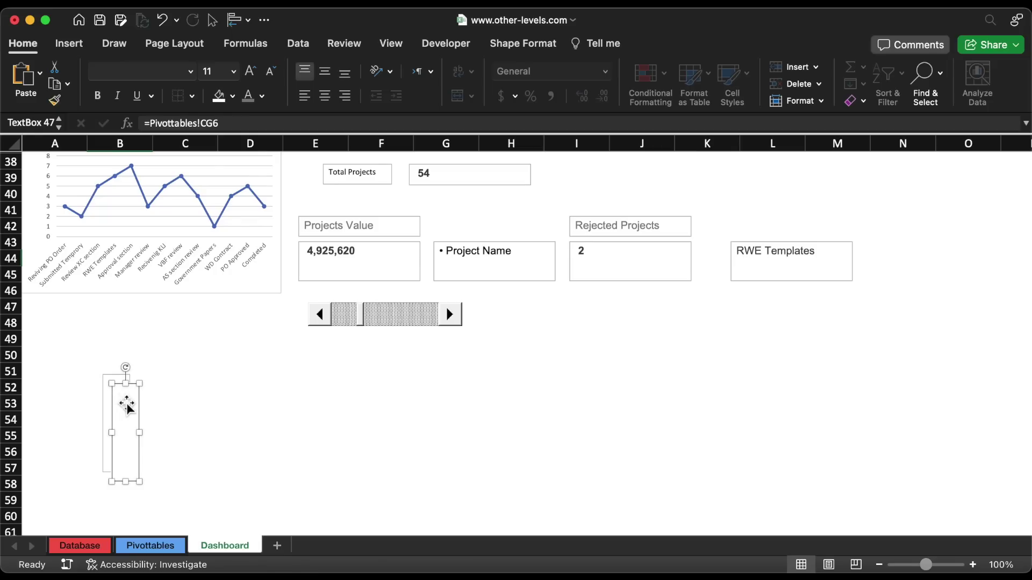
Duplicate the linked text box repeatedly to form an evenly spaced row of twelve boxes extending across to column H.
{"action": "left_click_drag", "start_coordinate": [122, 407], "coordinate": [157, 408]}
{"action": "key", "text": "super+d"}
{"action": "key", "text": "super+d"}
{"action": "key", "text": "super+d"}
{"action": "key", "text": "super+d"}
{"action": "key", "text": "super+d"}
{"action": "key", "text": "super+d"}
{"action": "key", "text": "super+d"}
{"action": "key", "text": "super+d"}
{"action": "key", "text": "super+d"}
{"action": "key", "text": "super+d"}
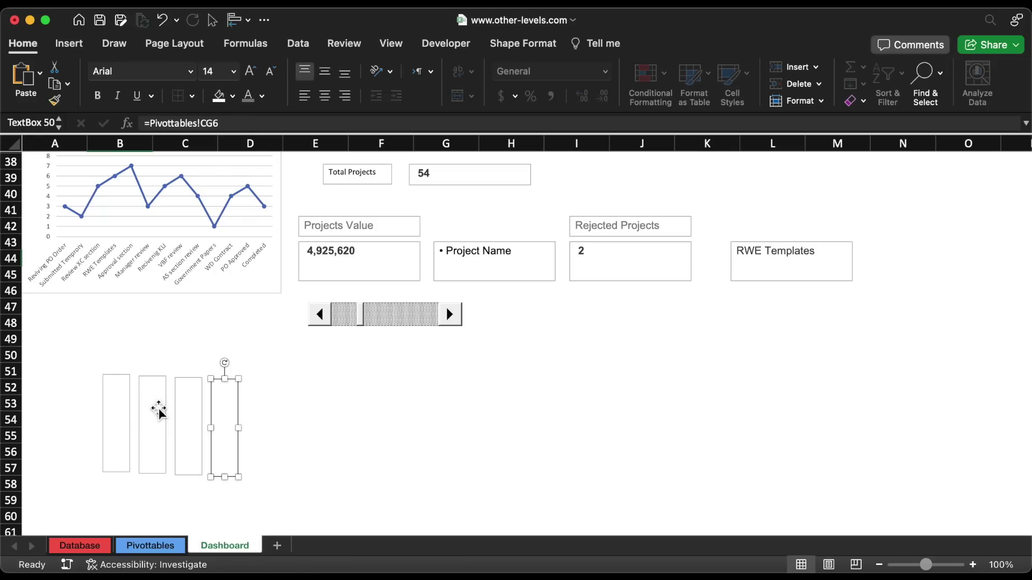
Link the second text box in the row to Pivottables!CH6.
{"action": "left_click", "coordinate": [157, 409]}
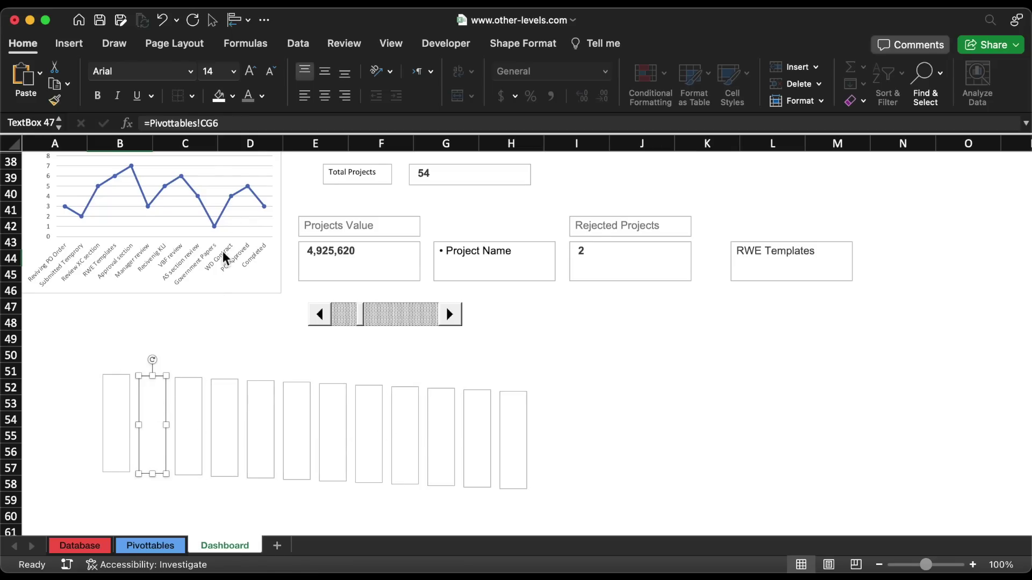
{"action": "left_click", "coordinate": [214, 123]}
{"action": "key", "text": "BackSpace"}
{"action": "type", "text": "h"}
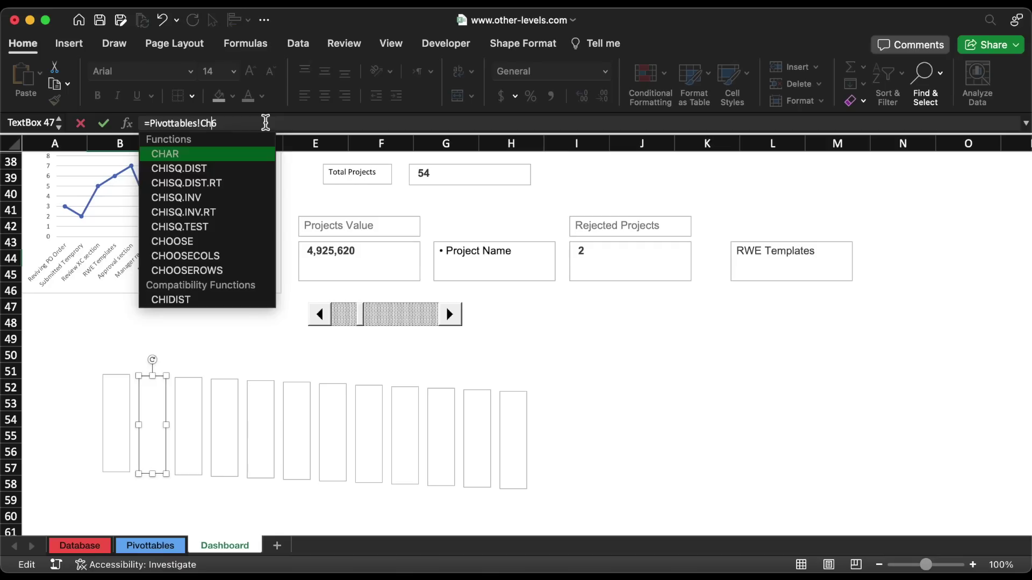
{"action": "key", "text": "Return"}
Link the third text box in the row to Pivottables!CI6.
{"action": "left_click", "coordinate": [193, 398]}
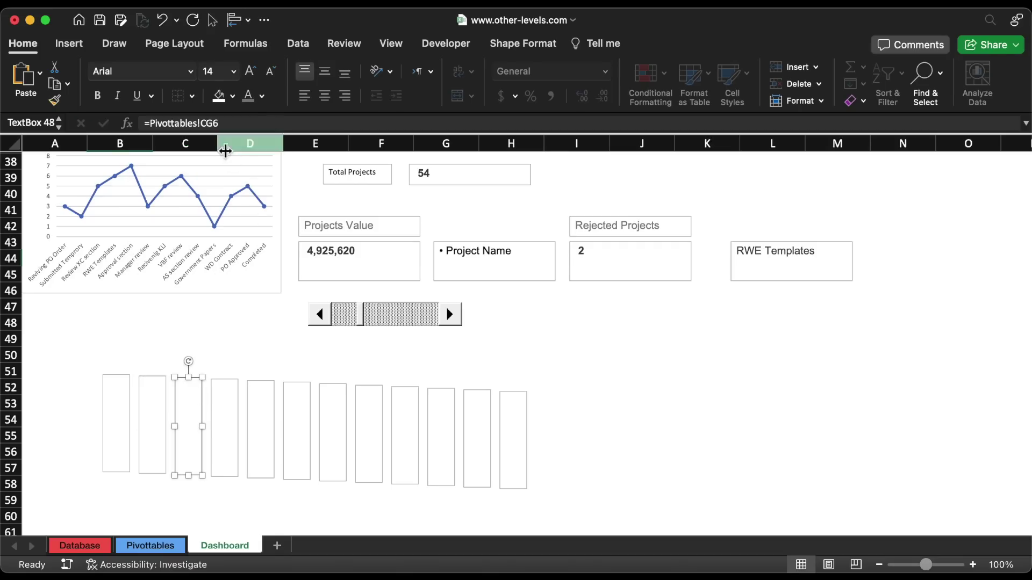
{"action": "left_click", "coordinate": [215, 124]}
{"action": "key", "text": "BackSpace"}
{"action": "type", "text": "I"}
{"action": "key", "text": "Return"}
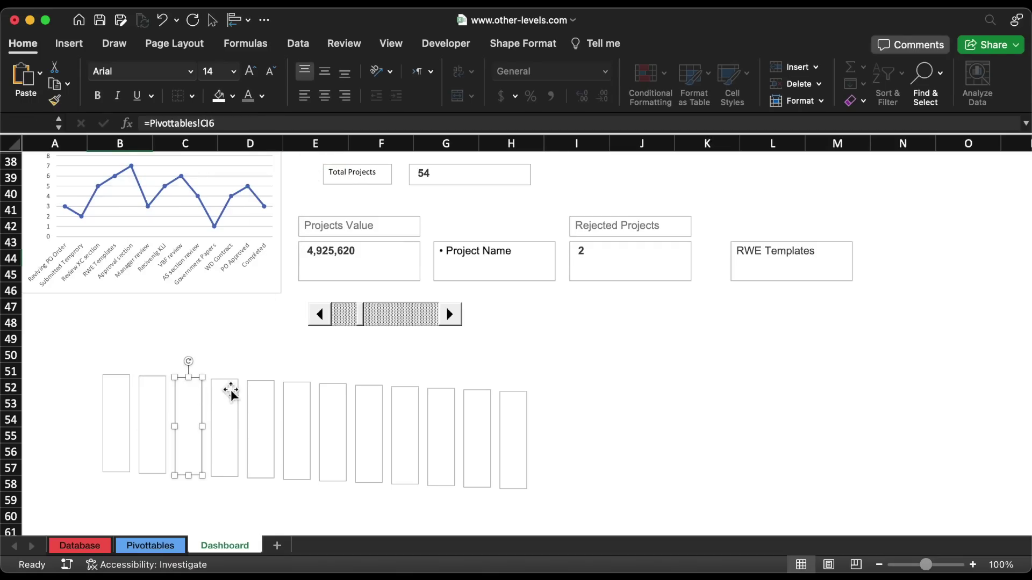
Link the fourth text box in the row to Pivottables!CJ6.
{"action": "left_click", "coordinate": [229, 418]}
{"action": "left_click", "coordinate": [215, 124]}
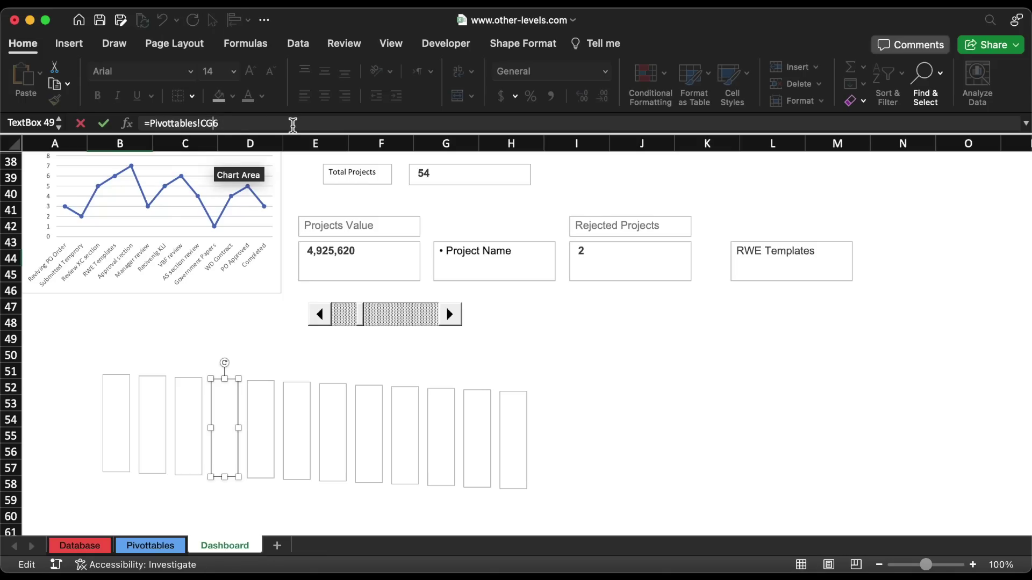
{"action": "key", "text": "BackSpace"}
{"action": "type", "text": "J"}
{"action": "key", "text": "Return"}
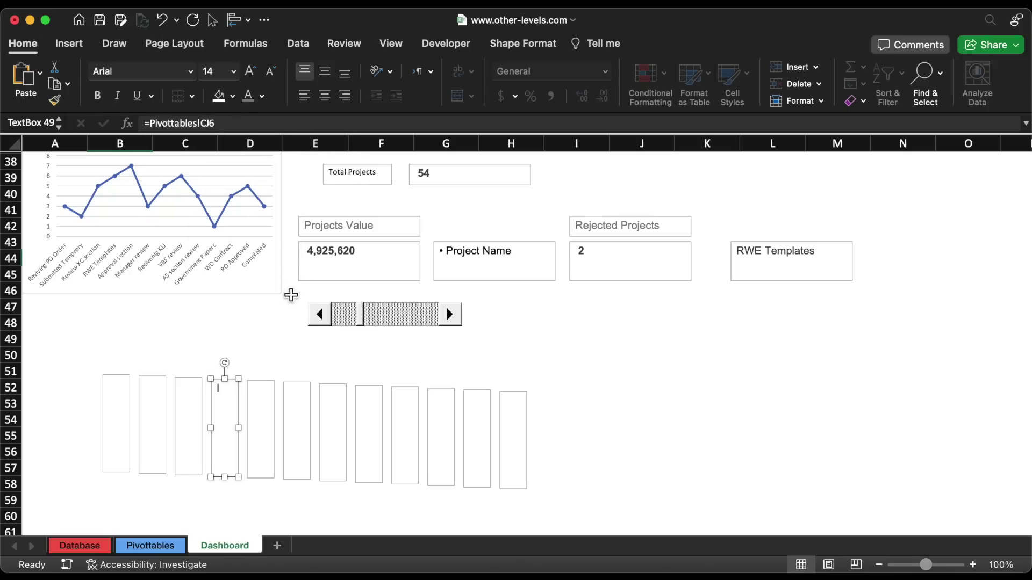
Link the fifth text box in the row to Pivottables!CK6.
{"action": "left_click", "coordinate": [266, 405]}
{"action": "left_click", "coordinate": [271, 124]}
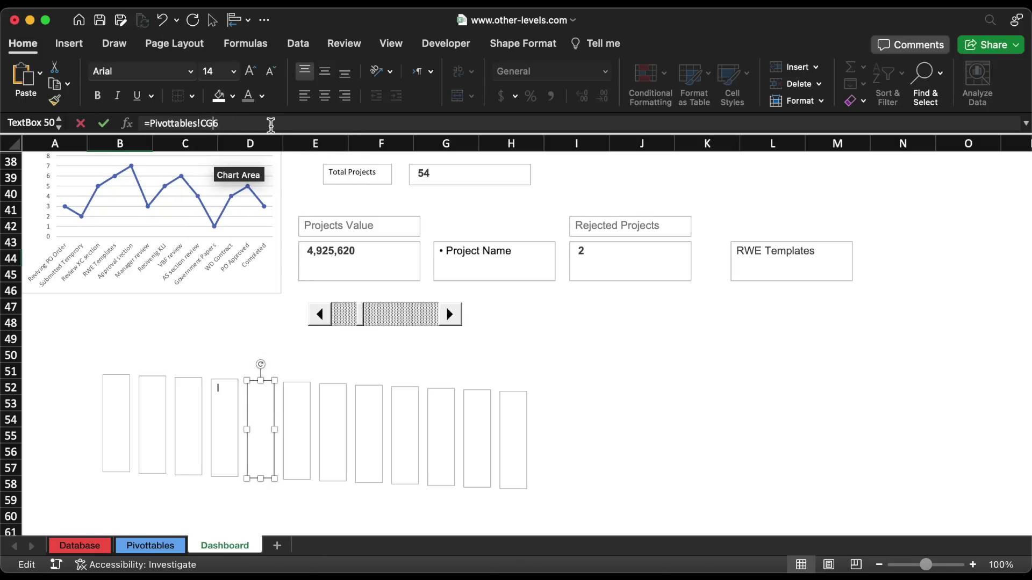
{"action": "type", "text": "k"}
{"action": "key", "text": "Return"}
Link the sixth text box in the row to Pivottables!CL6.
{"action": "left_click", "coordinate": [295, 401]}
{"action": "left_click", "coordinate": [214, 124]}
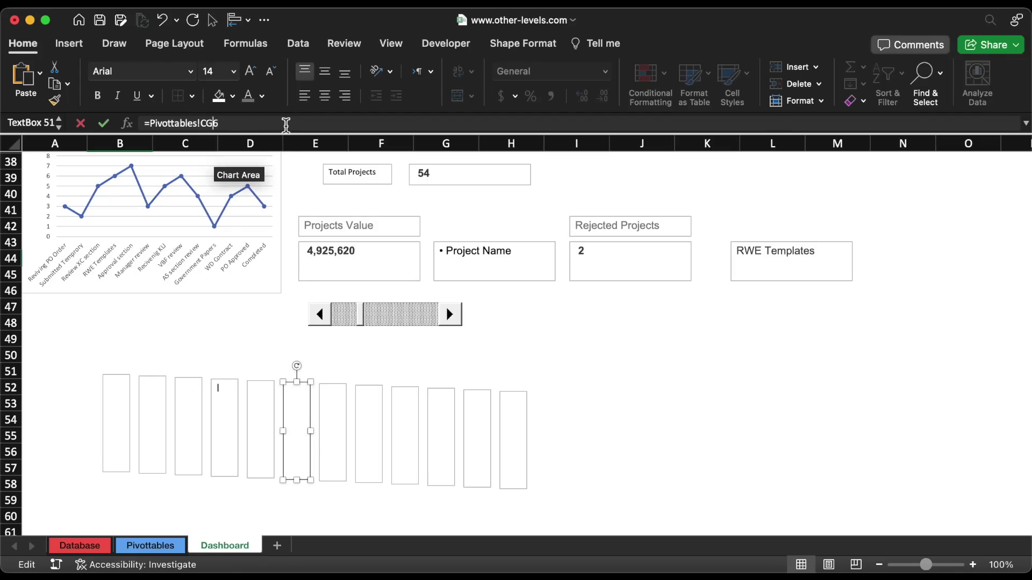
{"action": "key", "text": "BackSpace"}
{"action": "type", "text": "L"}
Link the seventh text box in the row to Pivottables!CM6.
{"action": "left_click", "coordinate": [334, 417]}
{"action": "left_click", "coordinate": [215, 125]}
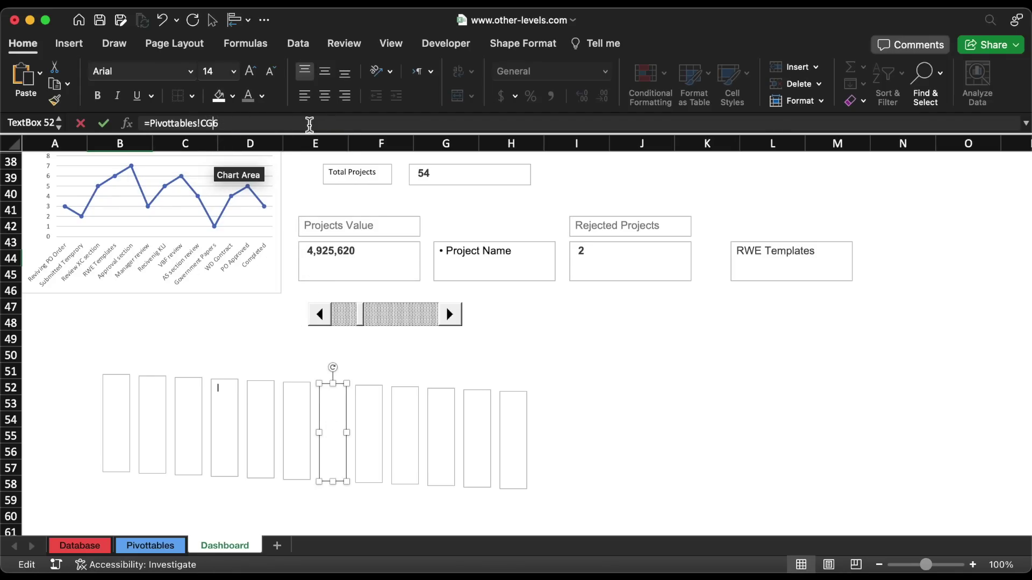
{"action": "key", "text": "BackSpace"}
{"action": "type", "text": "M"}
{"action": "key", "text": "Return"}
Link the eighth text box in the row to Pivottables!CN6.
{"action": "left_click", "coordinate": [377, 418]}
{"action": "left_click", "coordinate": [272, 128]}
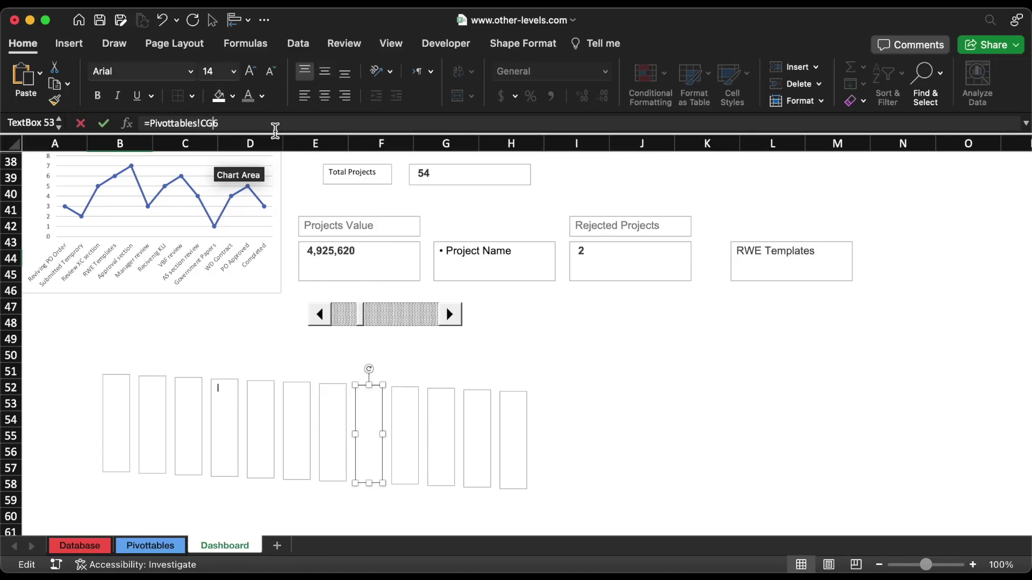
{"action": "type", "text": "n"}
{"action": "key", "text": "Return"}
Link the ninth text box in the row to Pivottables!CO6.
{"action": "left_click", "coordinate": [407, 418]}
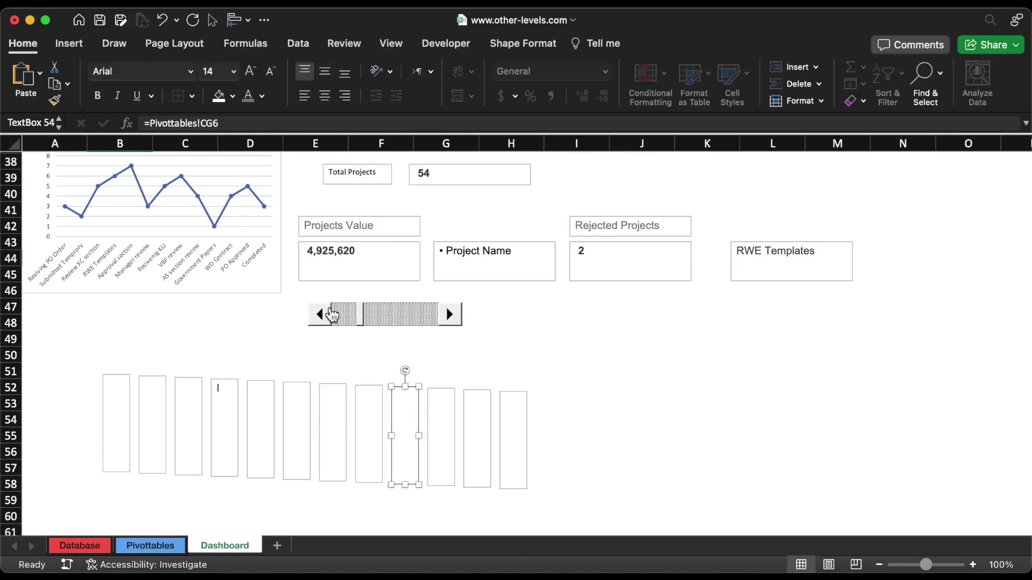
{"action": "left_click", "coordinate": [290, 128]}
{"action": "key", "text": "BackSpace"}
{"action": "key", "text": "BackSpace"}
{"action": "type", "text": "O6"}
{"action": "key", "text": "Return"}
Link the tenth text box in the row to Pivottables!CP6.
{"action": "left_click", "coordinate": [452, 402]}
{"action": "left_click", "coordinate": [214, 122]}
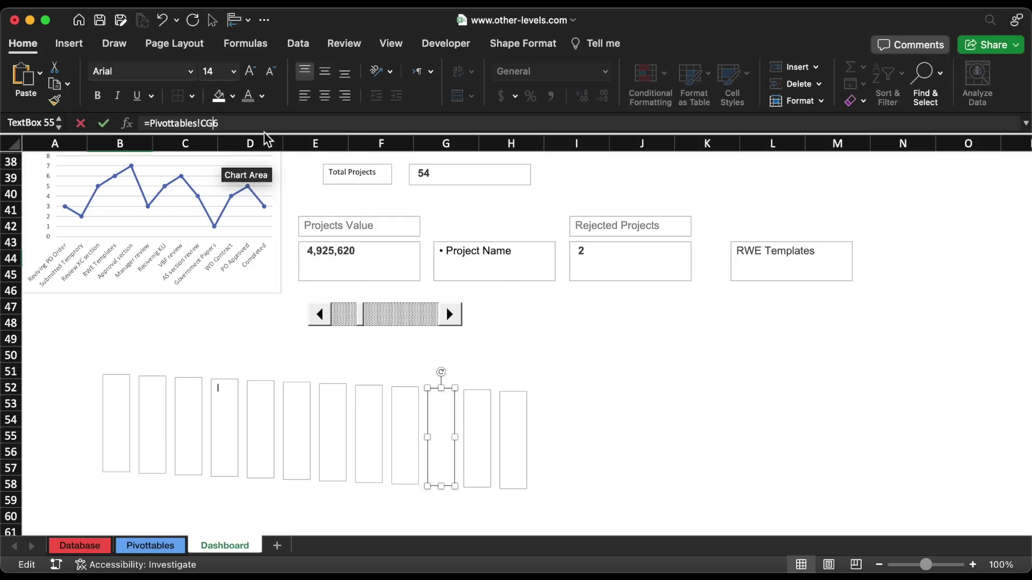
{"action": "key", "text": "BackSpace"}
{"action": "key", "text": "BackSpace"}
{"action": "type", "text": "P6"}
{"action": "key", "text": "Return"}
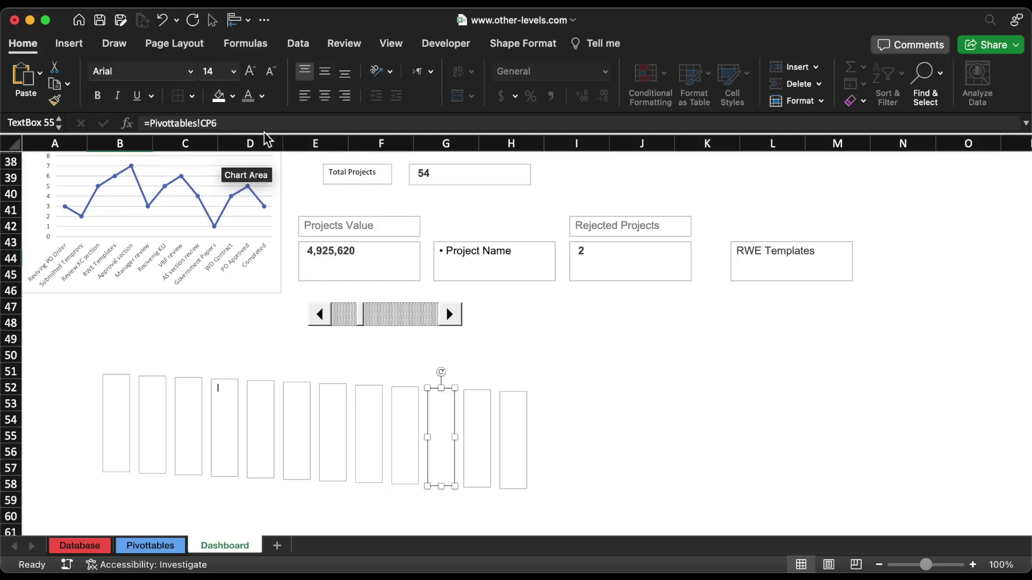
Link the eleventh text box in the row to Pivottables!CQ6.
{"action": "left_click", "coordinate": [477, 421]}
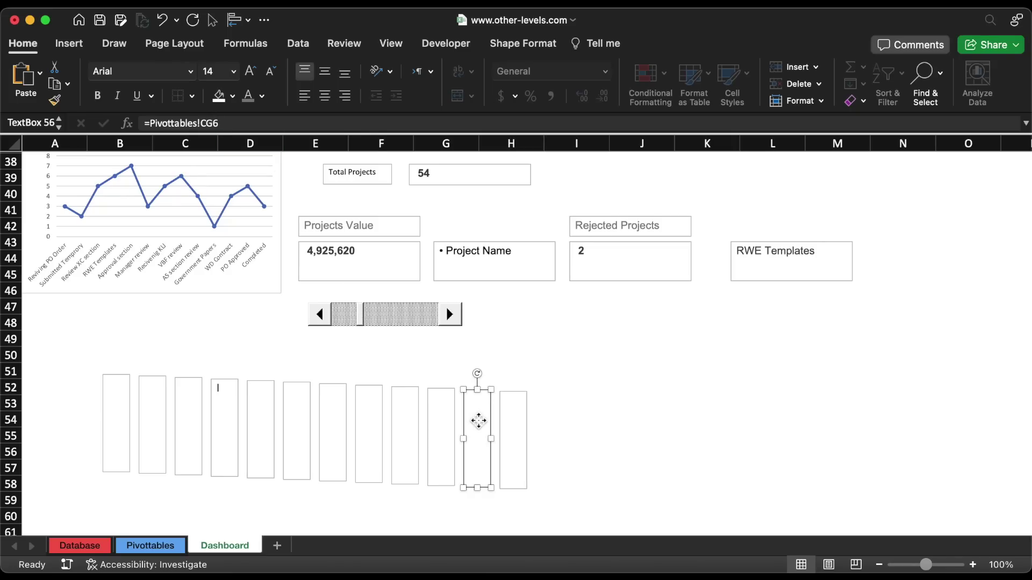
{"action": "left_click", "coordinate": [216, 123]}
{"action": "key", "text": "BackSpace"}
{"action": "type", "text": "q"}
{"action": "key", "text": "Return"}
Link the twelfth text box in the row to Pivottables!CR6.
{"action": "left_click", "coordinate": [505, 406]}
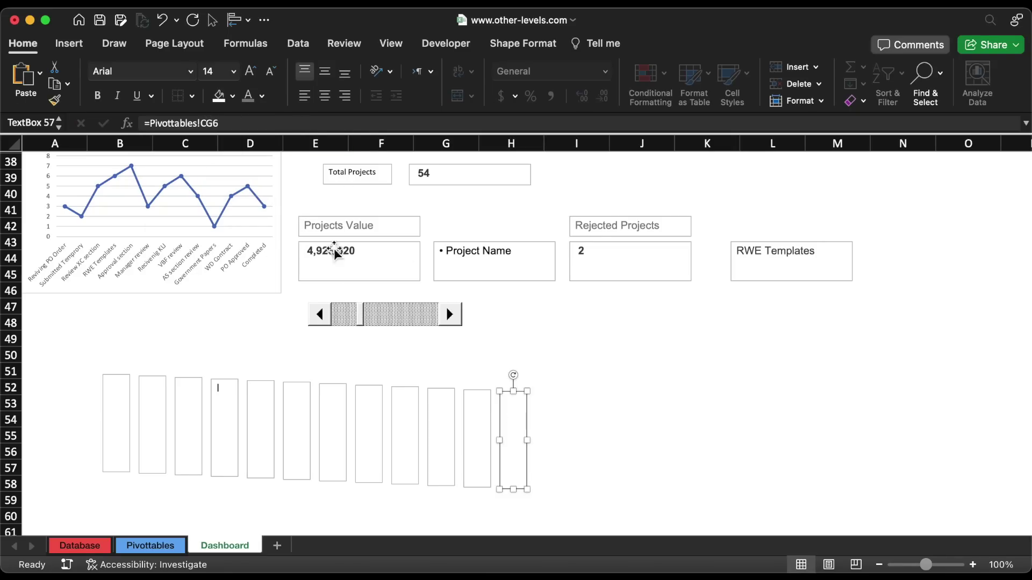
{"action": "left_click", "coordinate": [213, 123]}
{"action": "key", "text": "BackSpace"}
{"action": "type", "text": "R"}
{"action": "key", "text": "Return"}
Copy the twelfth text box to the end of the row as a thirteenth box and link it to Pivottables!CS6.
{"action": "left_click_drag", "start_coordinate": [517, 424], "coordinate": [550, 423]}
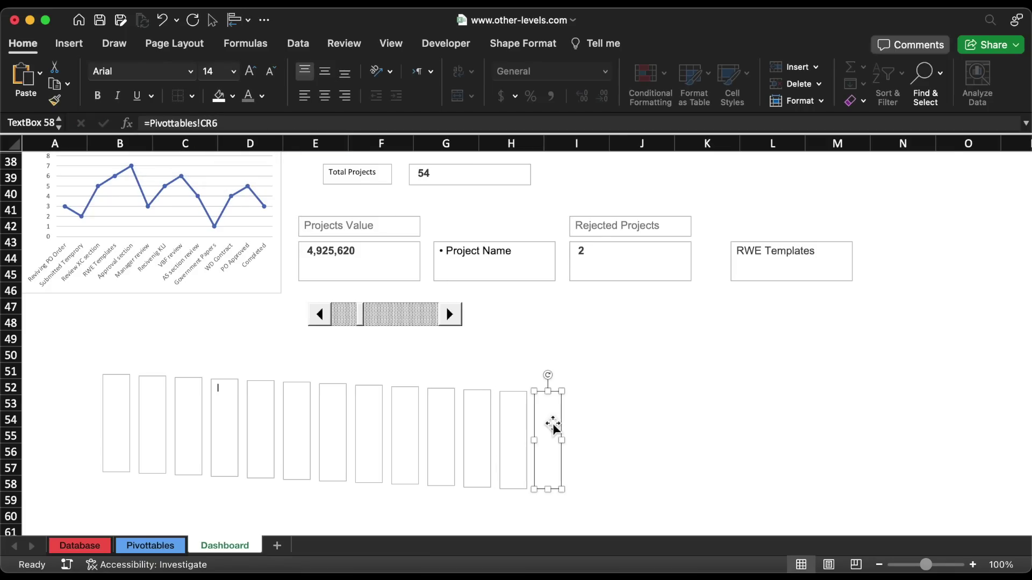
{"action": "left_click", "coordinate": [213, 123]}
{"action": "key", "text": "BackSpace"}
{"action": "type", "text": "S"}
{"action": "key", "text": "Return"}
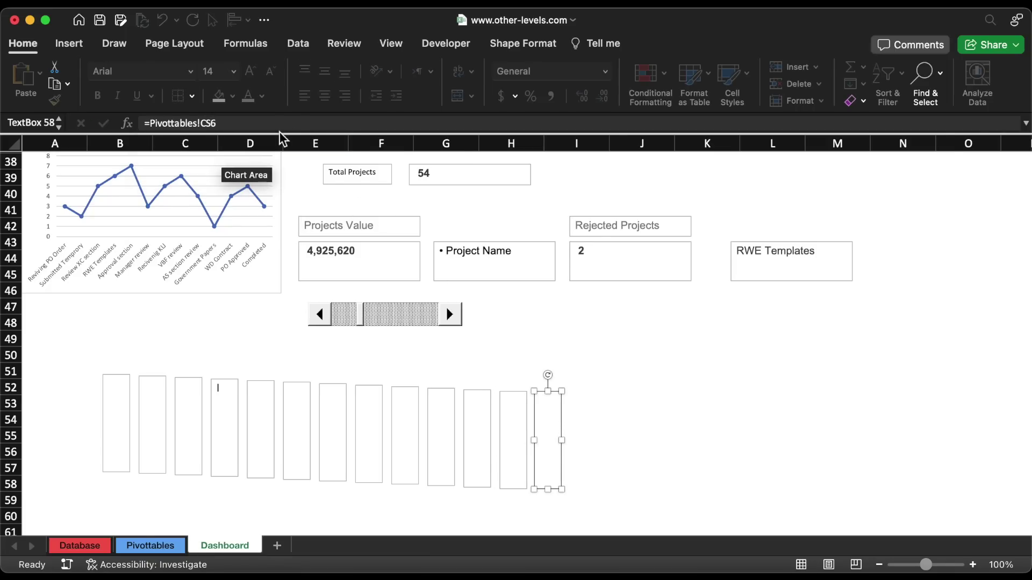
Align the thirteen stage-indicator text boxes to their top edges and distribute them horizontally.
{"action": "left_click_drag", "start_coordinate": [646, 346], "coordinate": [52, 516]}
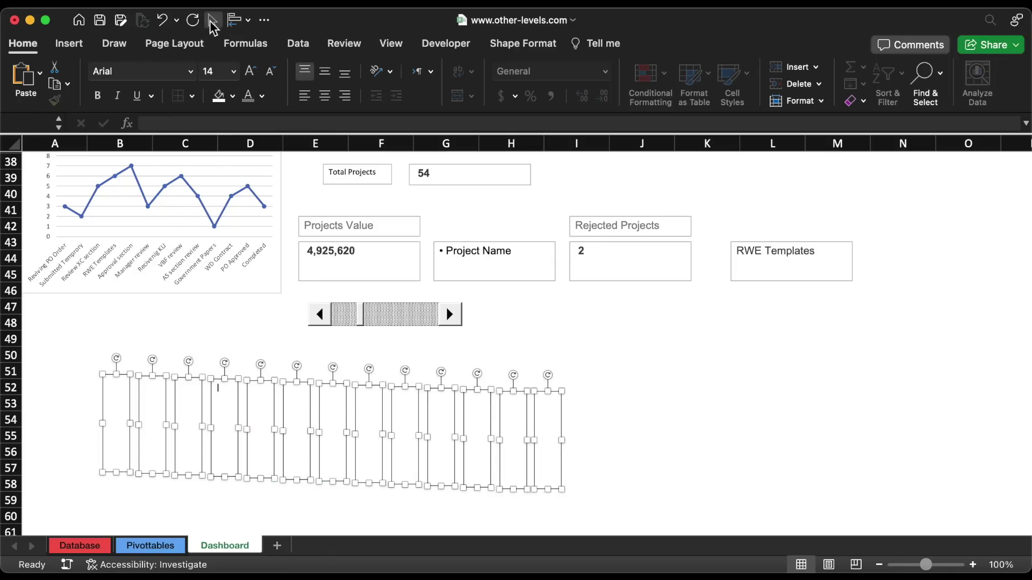
{"action": "left_click", "coordinate": [247, 22]}
{"action": "left_click", "coordinate": [290, 138]}
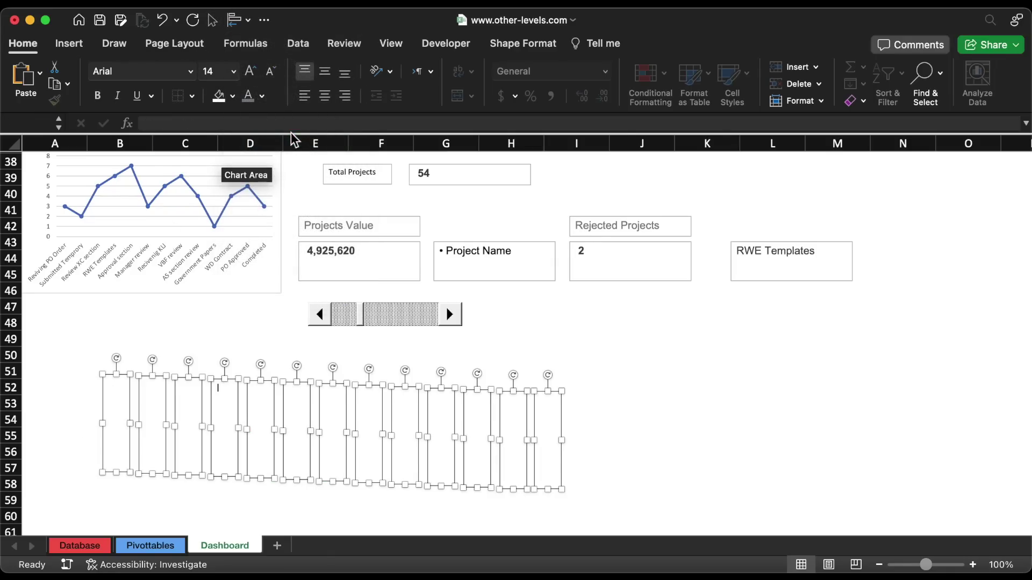
{"action": "left_click", "coordinate": [247, 19]}
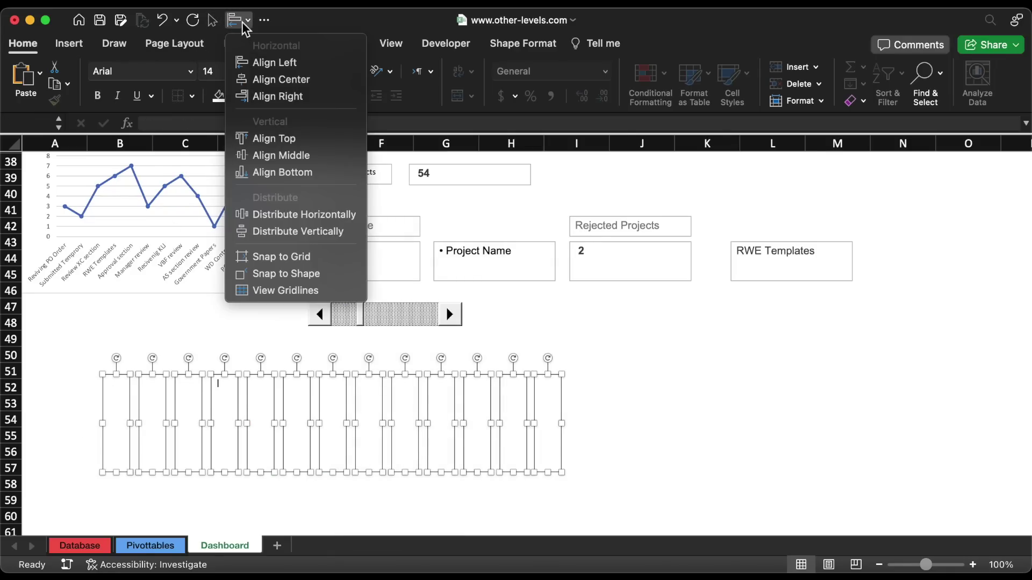
{"action": "left_click", "coordinate": [247, 215]}
Group the thirteen aligned stage-indicator text boxes.
{"action": "right_click", "coordinate": [326, 408]}
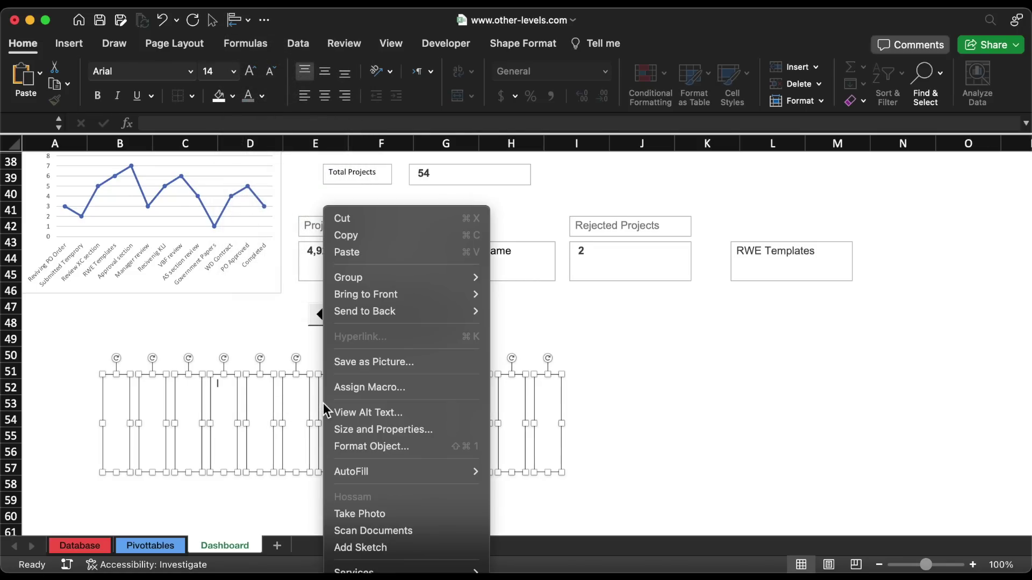
{"action": "mouse_move", "coordinate": [384, 277]}
{"action": "left_click", "coordinate": [510, 277]}
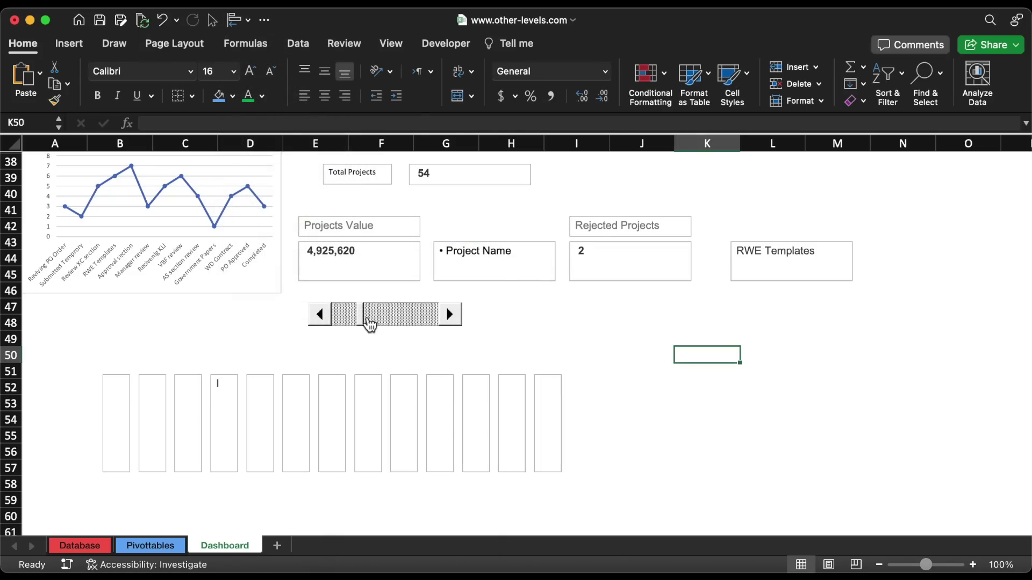
Step the scroll bar back and forth through the stages to check the indicator text boxes.
{"action": "left_click", "coordinate": [320, 314]}
{"action": "left_click", "coordinate": [321, 315]}
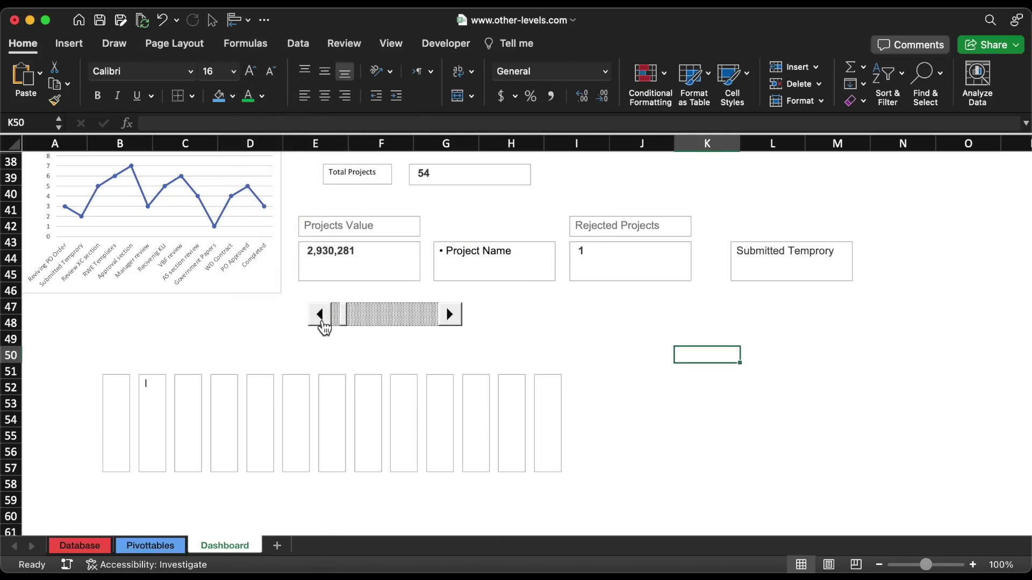
{"action": "left_click", "coordinate": [449, 314]}
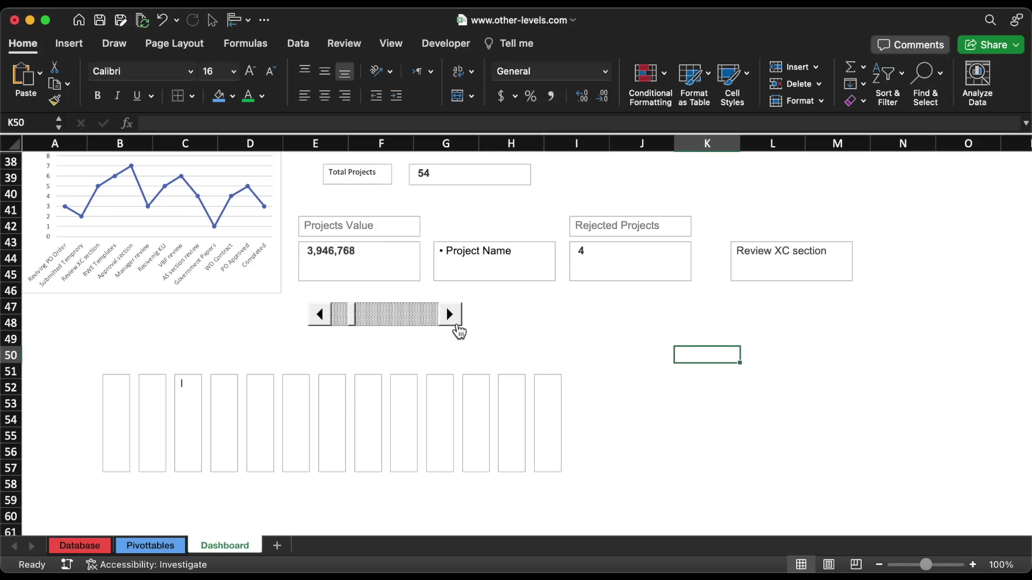
{"action": "left_click", "coordinate": [457, 328]}
{"action": "left_click", "coordinate": [457, 328]}
{"action": "left_click", "coordinate": [458, 328]}
{"action": "left_click", "coordinate": [458, 328]}
{"action": "left_click", "coordinate": [459, 333]}
Move the Year slicer from the Pivottables sheet to the Dashboard beside the GAP 1 chart, and make the stacked bar chart shorter.
{"action": "left_click", "coordinate": [172, 545]}
{"action": "scroll", "coordinate": [514, 389], "scroll_direction": "left", "scroll_amount": 10}
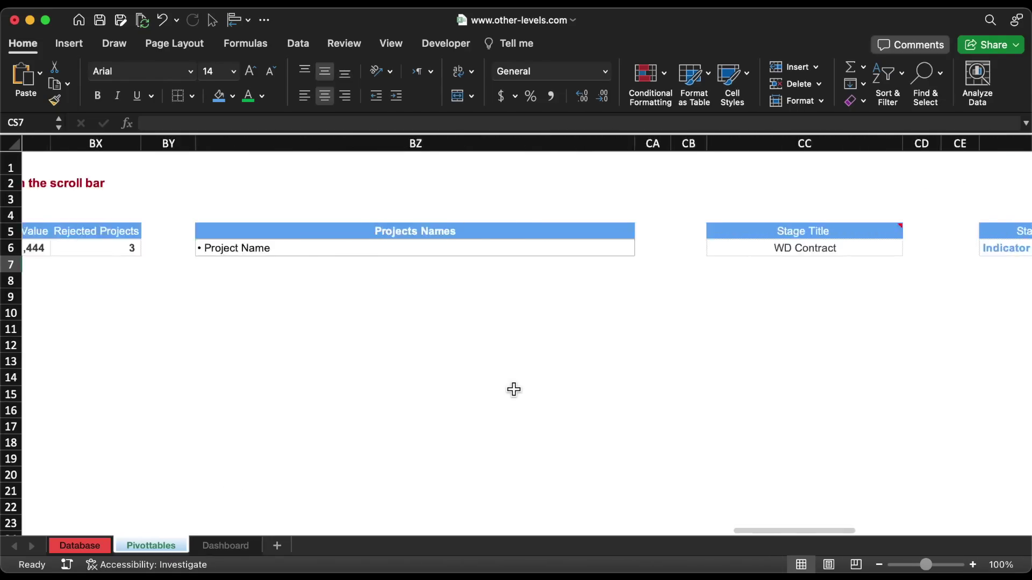
{"action": "scroll", "coordinate": [513, 389], "scroll_direction": "left", "scroll_amount": 10}
{"action": "left_click", "coordinate": [396, 340]}
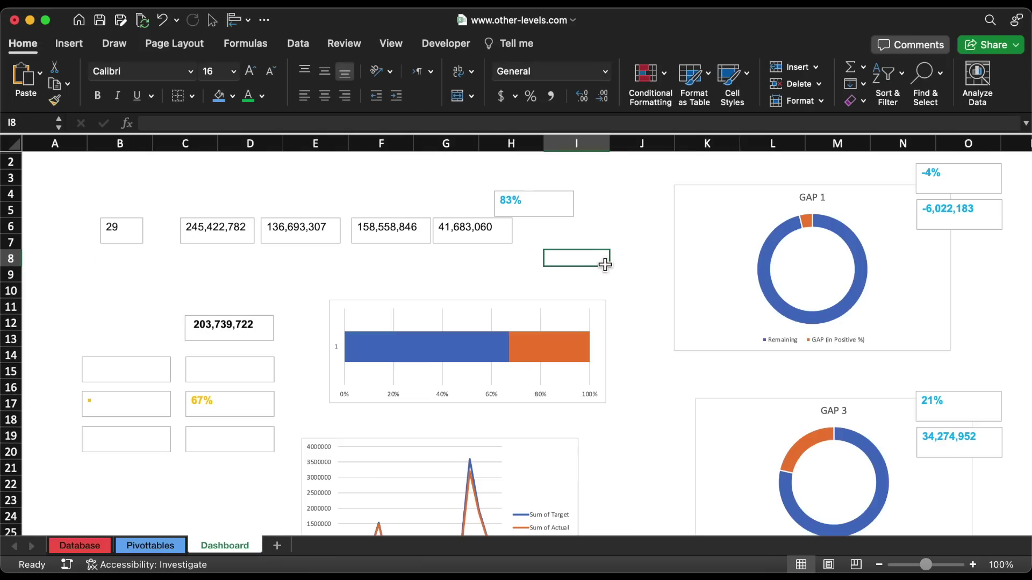
{"action": "key", "text": "super+v"}
{"action": "left_click_drag", "start_coordinate": [631, 358], "coordinate": [670, 296]}
{"action": "left_click_drag", "start_coordinate": [471, 300], "coordinate": [461, 272]}
Copy the 245,422,782 text box to just below the stacked bar chart and link the copy to Pivottables!AC13.
{"action": "left_click_drag", "start_coordinate": [252, 233], "coordinate": [347, 345]}
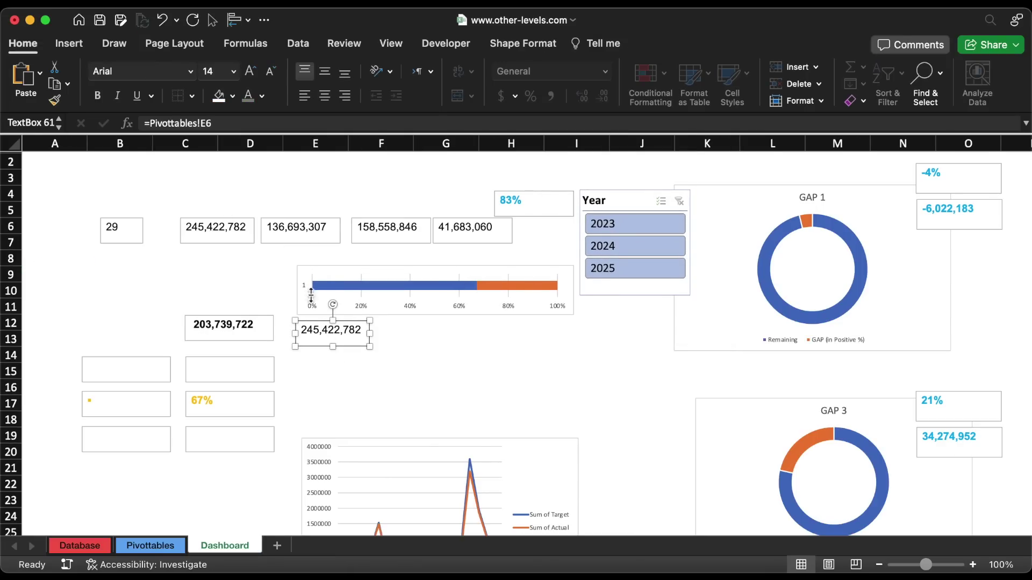
{"action": "triple_click", "coordinate": [226, 123]}
{"action": "type", "text": "="}
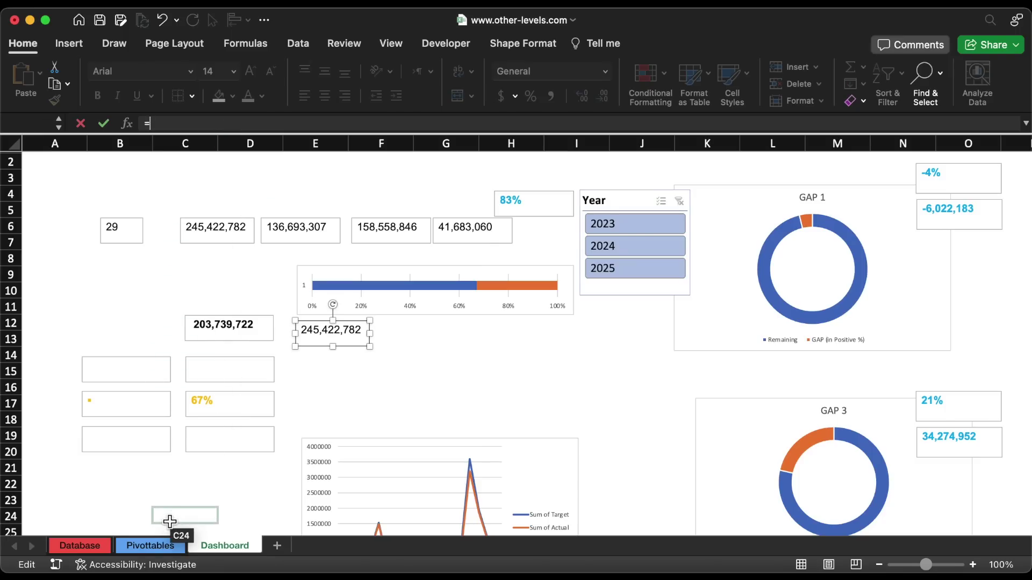
{"action": "left_click", "coordinate": [160, 546]}
{"action": "left_click", "coordinate": [145, 364]}
{"action": "key", "text": "Return"}
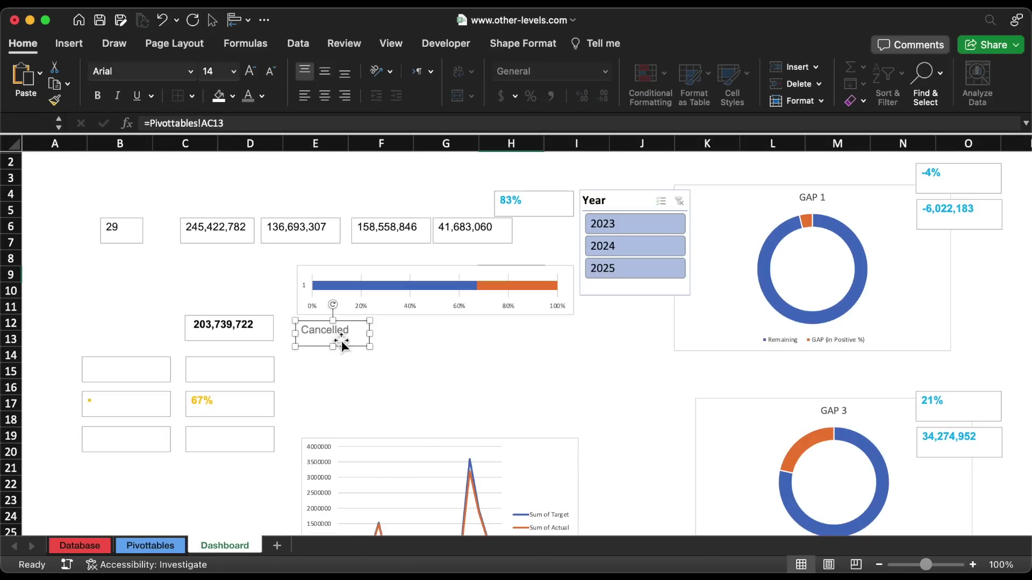
Place two copies of the Cancelled text box below it and link the middle one to Pivottables!AC14.
{"action": "left_click_drag", "start_coordinate": [340, 342], "coordinate": [346, 403]}
{"action": "left_click", "coordinate": [358, 367]}
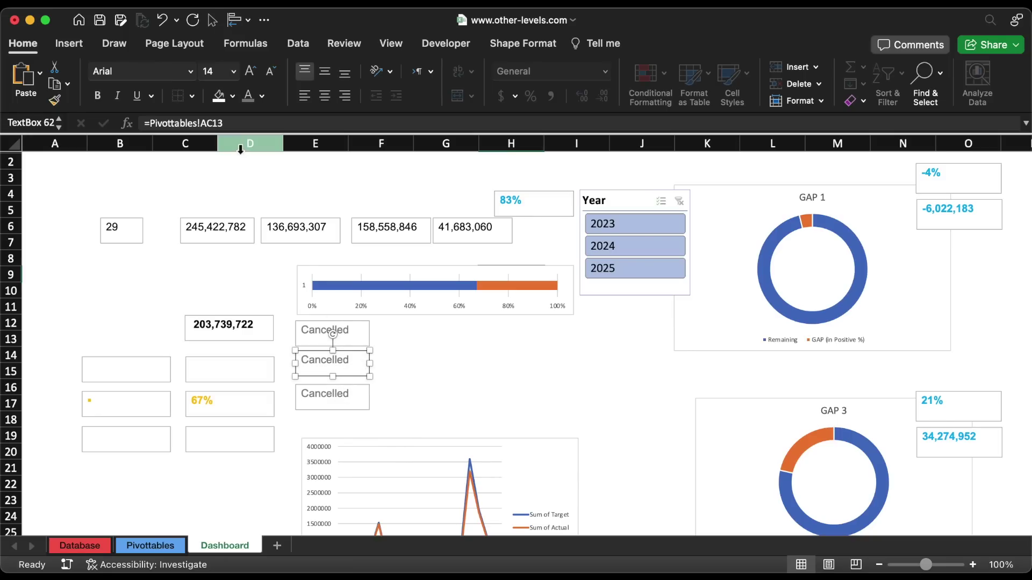
{"action": "left_click", "coordinate": [239, 123]}
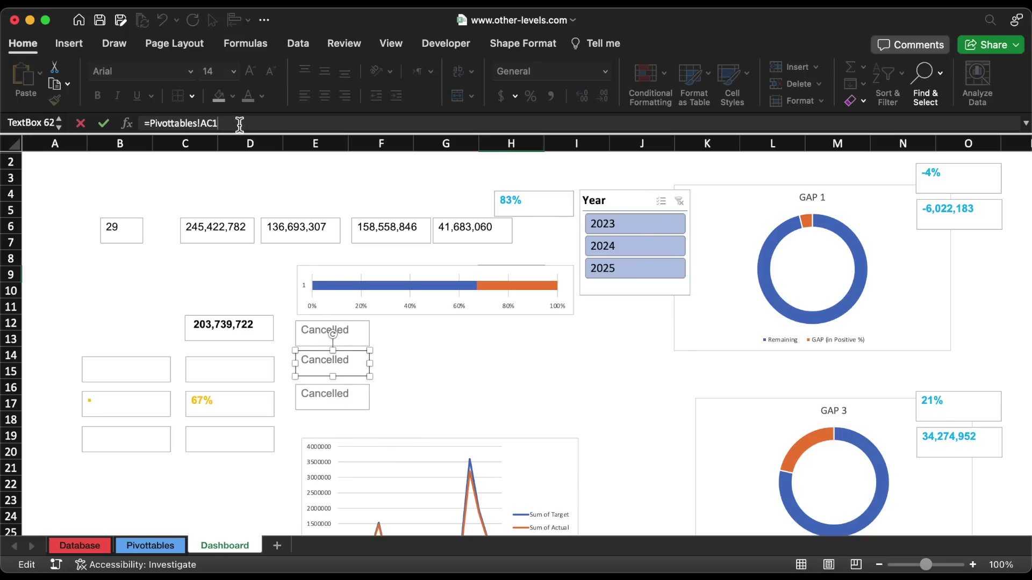
{"action": "type", "text": "4"}
{"action": "key", "text": "Return"}
Link the lowest of the three status text boxes to Pivottables!AC15.
{"action": "left_click", "coordinate": [341, 402]}
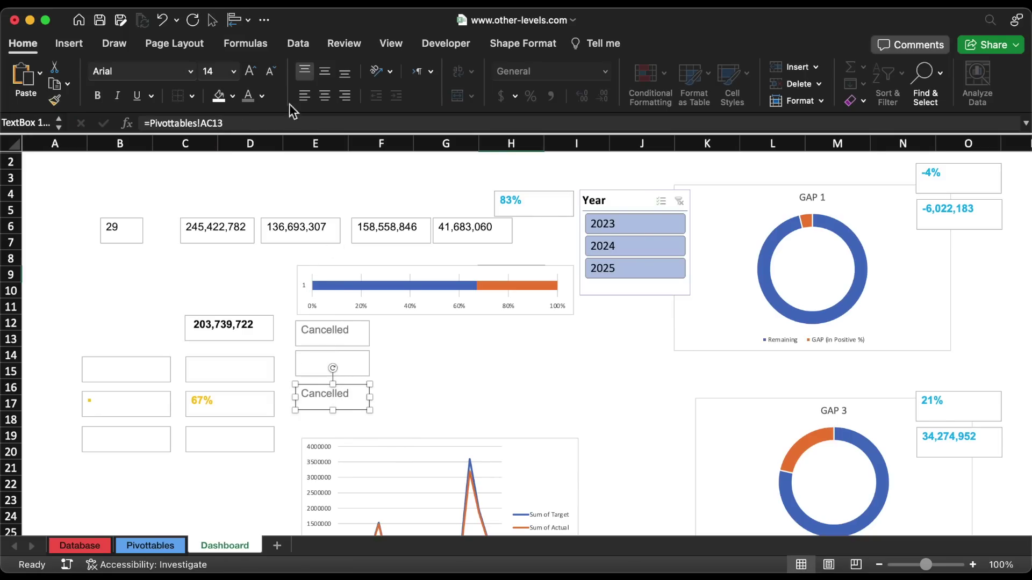
{"action": "left_click", "coordinate": [263, 119]}
{"action": "key", "text": "BackSpace"}
{"action": "type", "text": "5"}
{"action": "key", "text": "Return"}
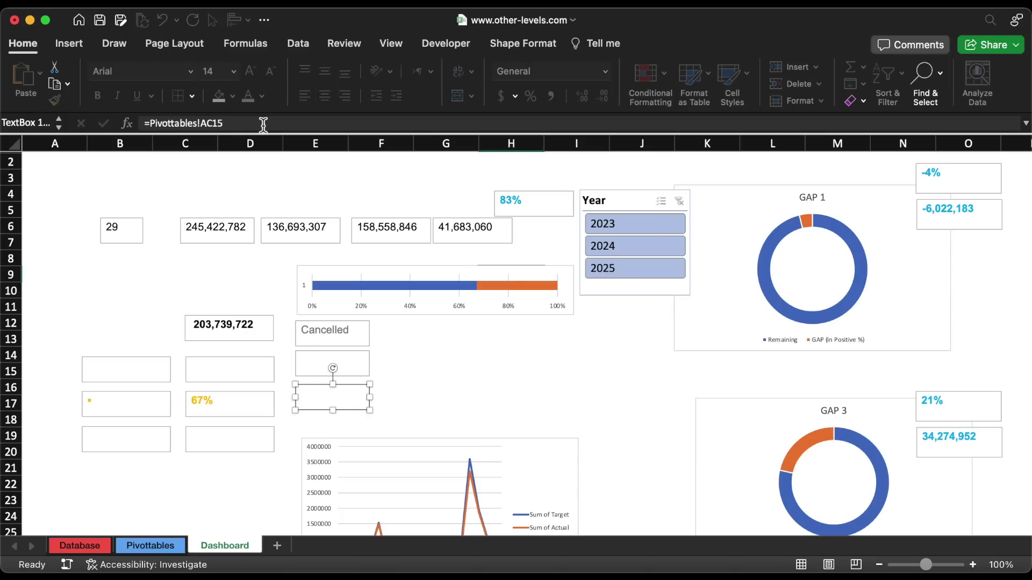
Duplicate the three status text boxes as a second column beside the originals.
{"action": "left_click", "coordinate": [316, 366], "text": "shift"}
{"action": "left_click", "coordinate": [316, 336], "text": "shift"}
{"action": "left_click_drag", "start_coordinate": [316, 337], "coordinate": [402, 339]}
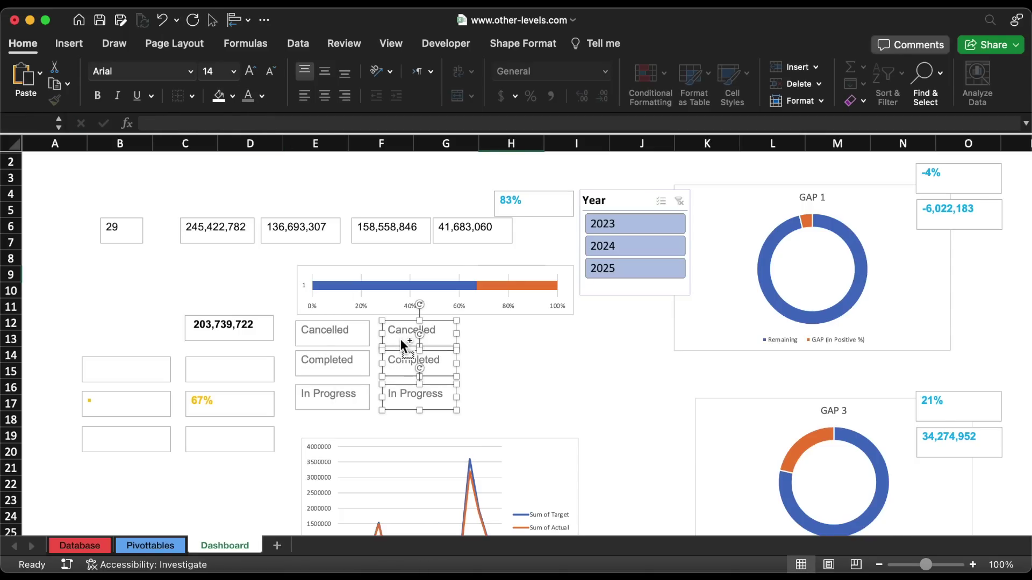
{"action": "left_click", "coordinate": [490, 341]}
Link the duplicated Cancelled text box to its count in Pivottables!AD13.
{"action": "left_click", "coordinate": [416, 344]}
{"action": "left_click", "coordinate": [213, 123]}
{"action": "key", "text": "BackSpace"}
{"action": "type", "text": "D"}
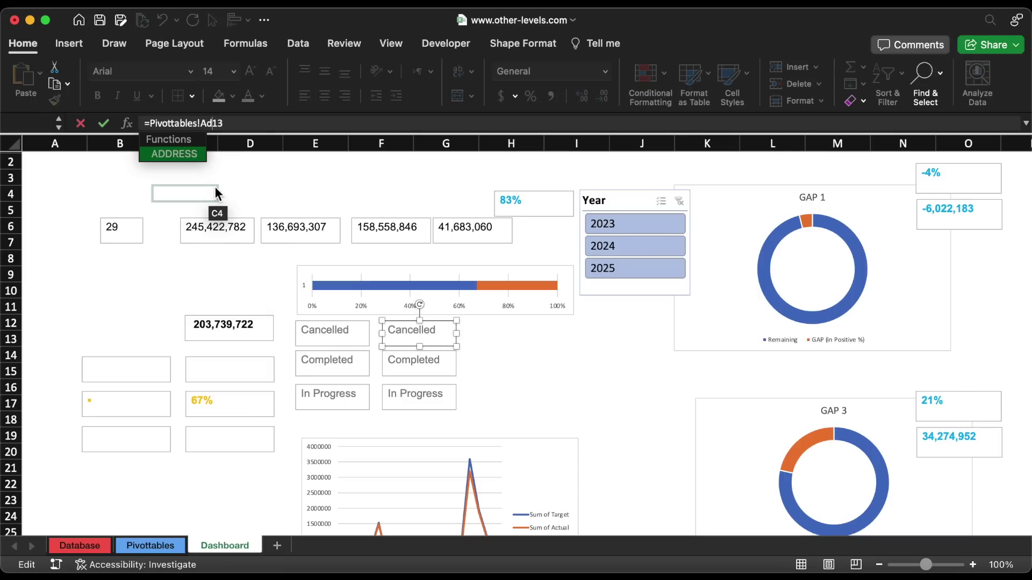
{"action": "key", "text": "Return"}
Link the duplicated Completed text box to its count in Pivottables!AD14.
{"action": "left_click", "coordinate": [406, 368]}
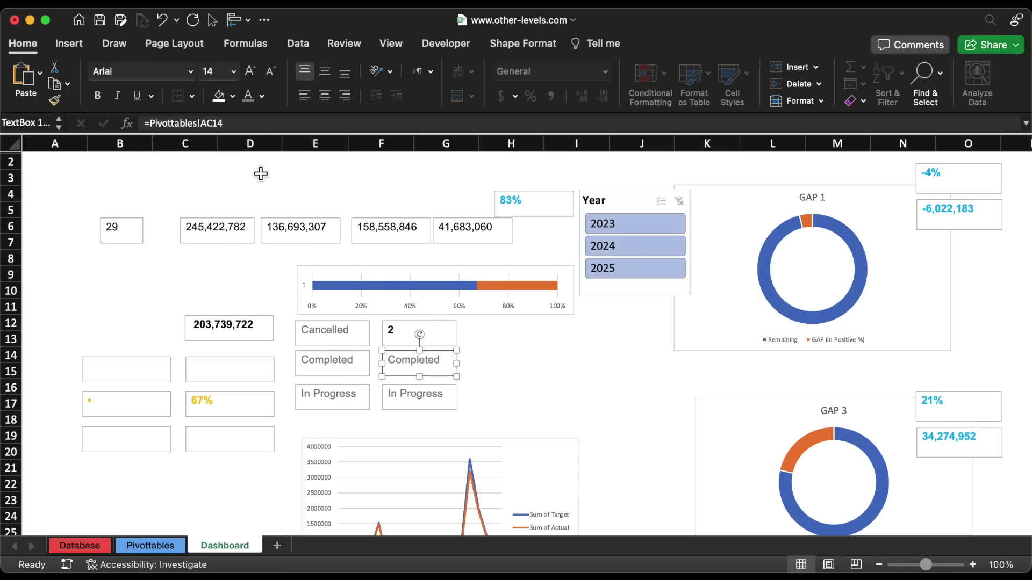
{"action": "left_click", "coordinate": [213, 123]}
{"action": "key", "text": "BackSpace"}
{"action": "type", "text": "d"}
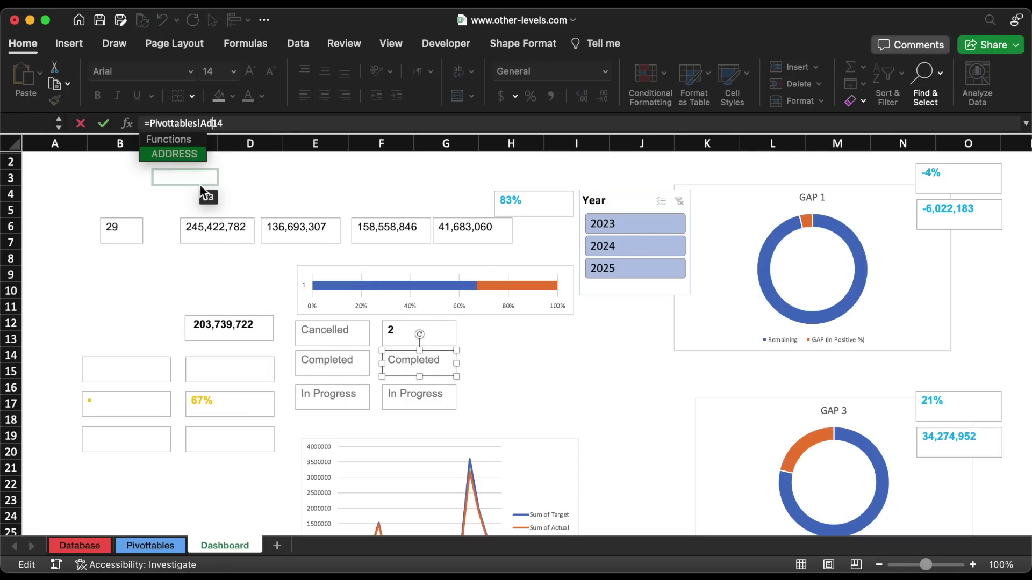
{"action": "key", "text": "Return"}
Link the duplicated In Progress text box to its count in Pivottables!AD15.
{"action": "left_click", "coordinate": [400, 392]}
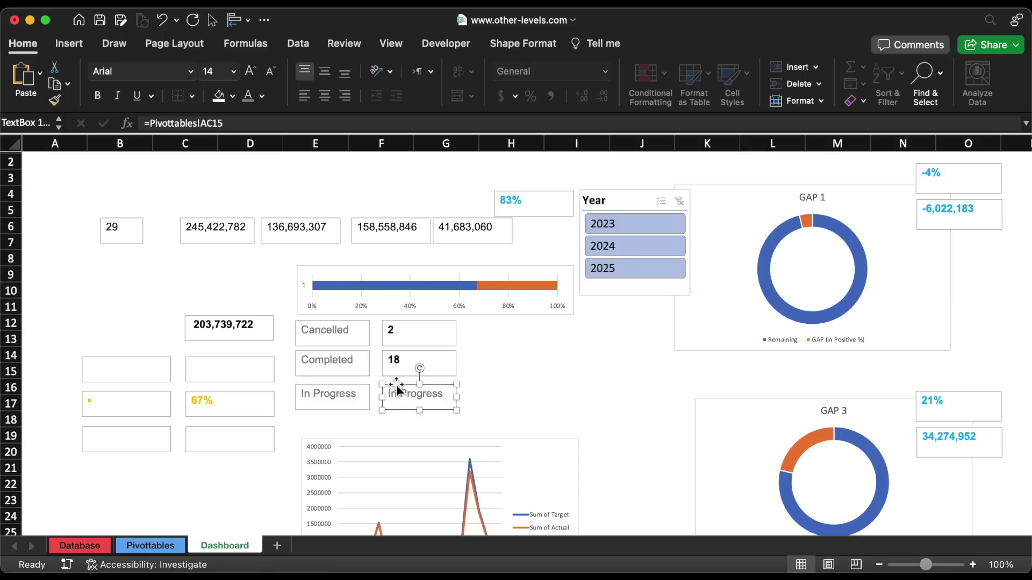
{"action": "left_click", "coordinate": [213, 123]}
{"action": "key", "text": "BackSpace"}
{"action": "type", "text": "d"}
{"action": "key", "text": "Return"}
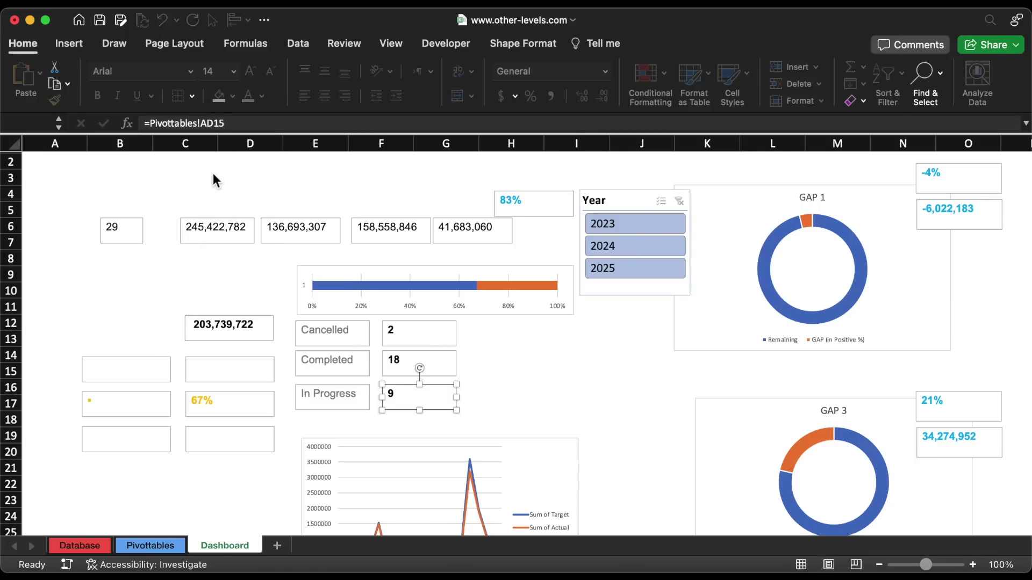
Copy the Cancelled count text box to the right of the status boxes and link it to Pivottables!AG13.
{"action": "left_click", "coordinate": [420, 334]}
{"action": "left_click_drag", "start_coordinate": [420, 334], "coordinate": [546, 341]}
{"action": "triple_click", "coordinate": [260, 127]}
{"action": "type", "text": "="}
{"action": "left_click", "coordinate": [167, 544]}
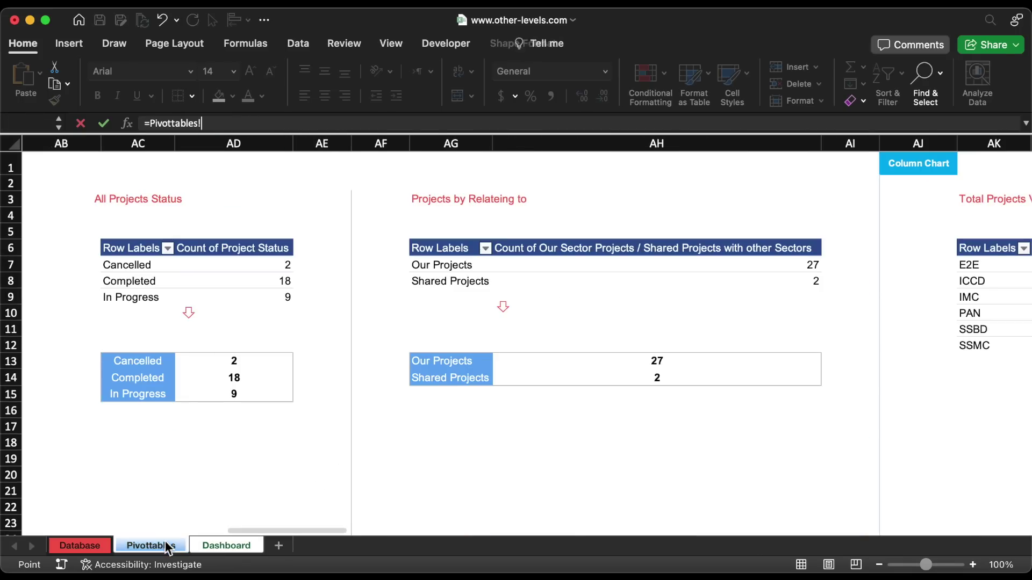
{"action": "left_click", "coordinate": [458, 361]}
{"action": "key", "text": "Return"}
Copy the new project-type text box below itself and link the copy to Pivottables!AG14.
{"action": "left_click_drag", "start_coordinate": [526, 344], "coordinate": [523, 373]}
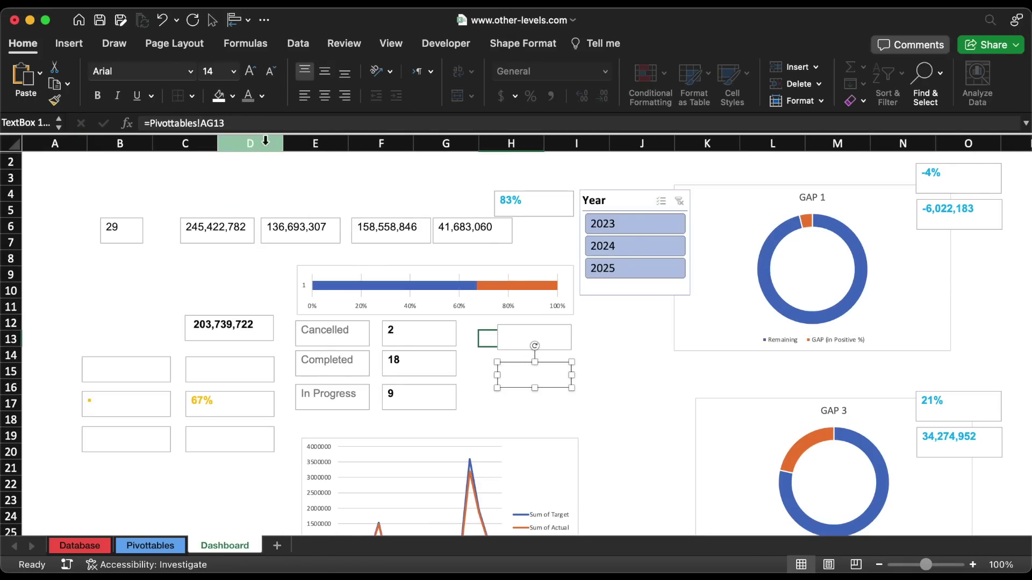
{"action": "left_click", "coordinate": [256, 123]}
{"action": "key", "text": "BackSpace"}
{"action": "type", "text": "4"}
{"action": "key", "text": "Return"}
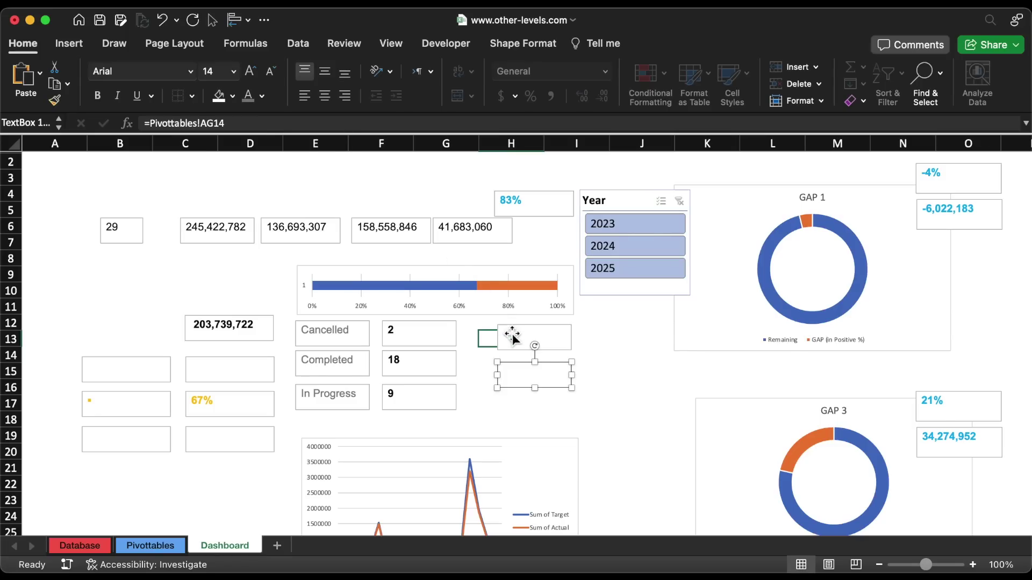
Duplicate the Our Projects and Shared text boxes beside the originals and link the upper copy to Pivottables!AH13.
{"action": "left_click", "coordinate": [512, 337], "text": "shift"}
{"action": "left_click", "coordinate": [249, 100]}
{"action": "left_click_drag", "start_coordinate": [520, 343], "coordinate": [599, 343]}
{"action": "left_click", "coordinate": [606, 335]}
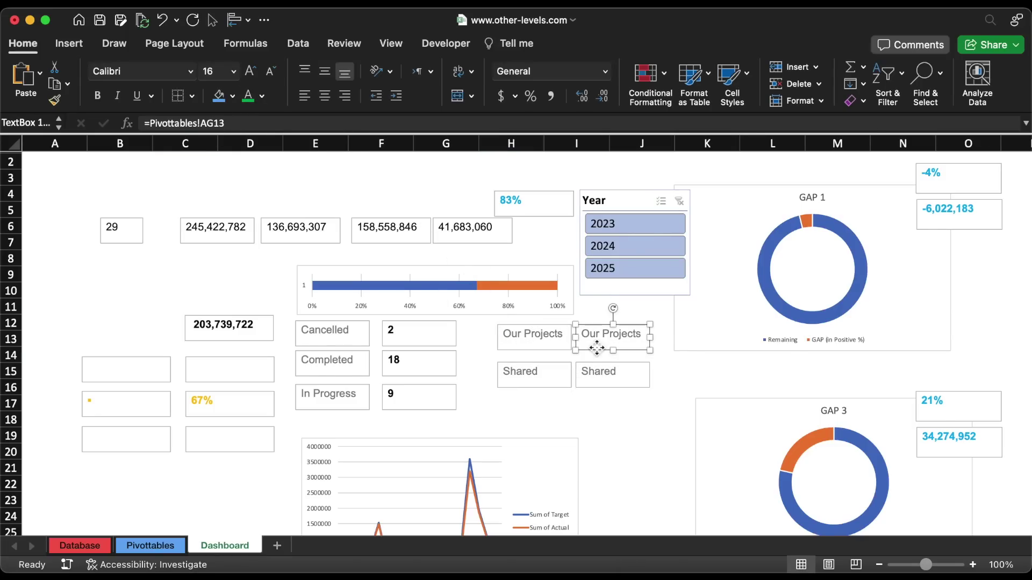
{"action": "left_click", "coordinate": [215, 124]}
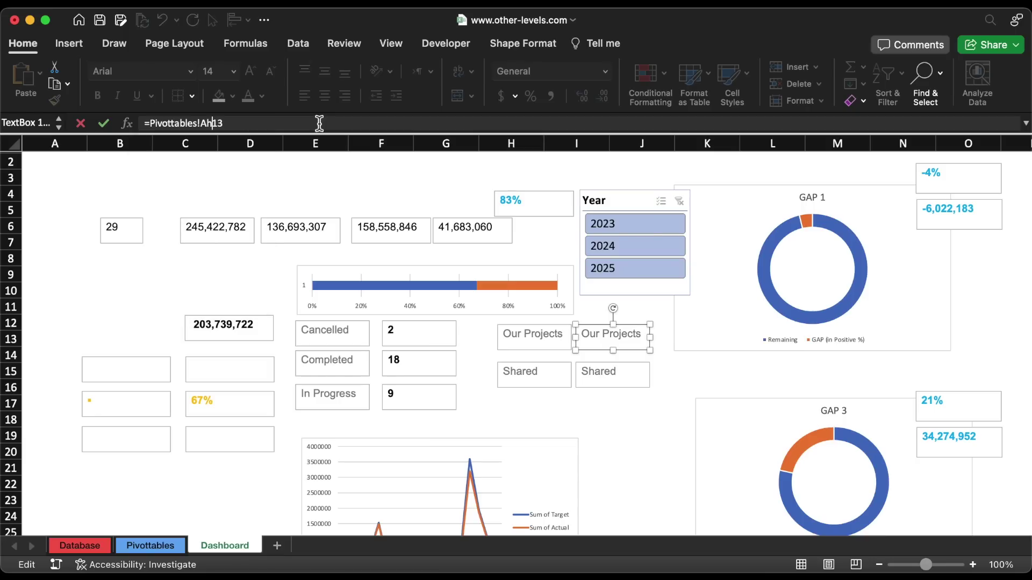
{"action": "type", "text": "h"}
{"action": "key", "text": "Return"}
Link the duplicated Shared text box to its count in Pivottables!AH14.
{"action": "left_click", "coordinate": [594, 370]}
{"action": "left_click", "coordinate": [215, 123]}
{"action": "key", "text": "Return"}
Group all the project status and project-type label and count text boxes together.
{"action": "left_click", "coordinate": [596, 334], "text": "shift"}
{"action": "left_click", "coordinate": [532, 334], "text": "shift"}
{"action": "left_click", "coordinate": [532, 376], "text": "shift"}
{"action": "left_click", "coordinate": [413, 398], "text": "shift"}
{"action": "left_click", "coordinate": [331, 395], "text": "shift"}
{"action": "left_click", "coordinate": [330, 361], "text": "shift"}
{"action": "left_click", "coordinate": [331, 331], "text": "shift"}
{"action": "left_click", "coordinate": [410, 376], "text": "shift"}
{"action": "right_click", "coordinate": [398, 346]}
{"action": "mouse_move", "coordinate": [430, 277]}
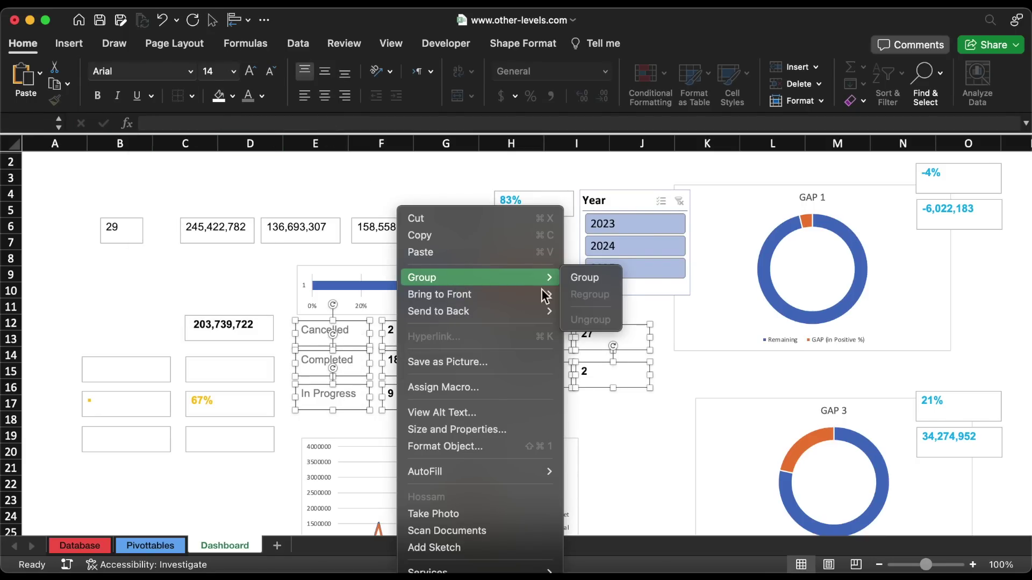
{"action": "left_click", "coordinate": [589, 279]}
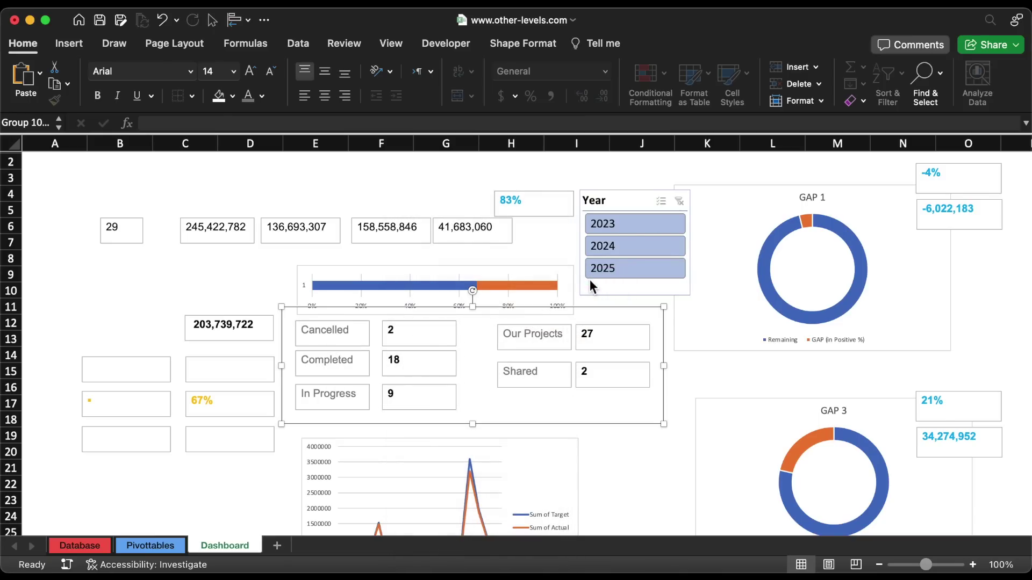
Insert a clustered column chart from the Total Projects Value by Departments pivot table on the Pivottables sheet.
{"action": "scroll", "coordinate": [589, 285], "scroll_direction": "up", "scroll_amount": 1}
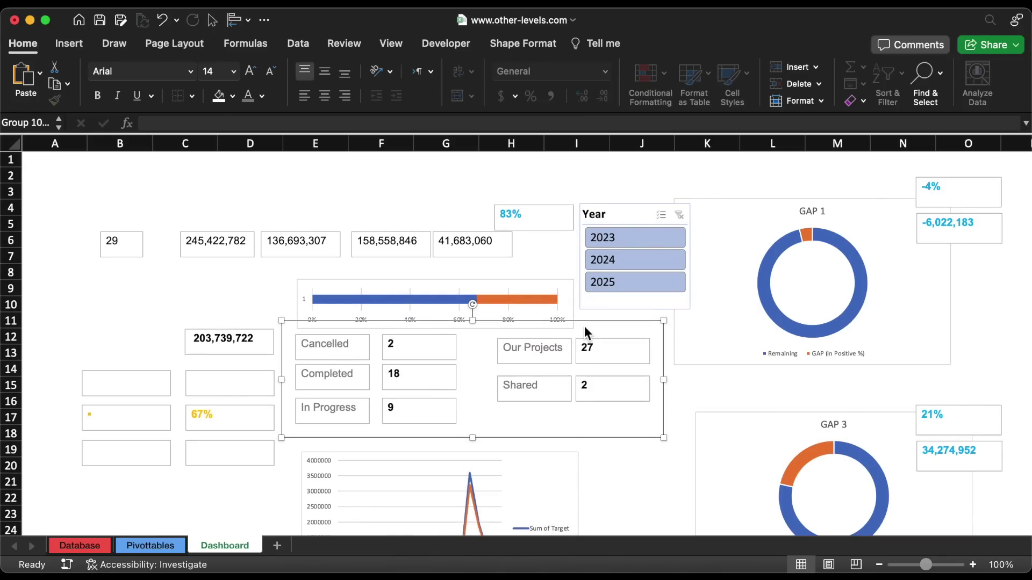
{"action": "left_click", "coordinate": [161, 547]}
{"action": "left_click", "coordinate": [403, 300]}
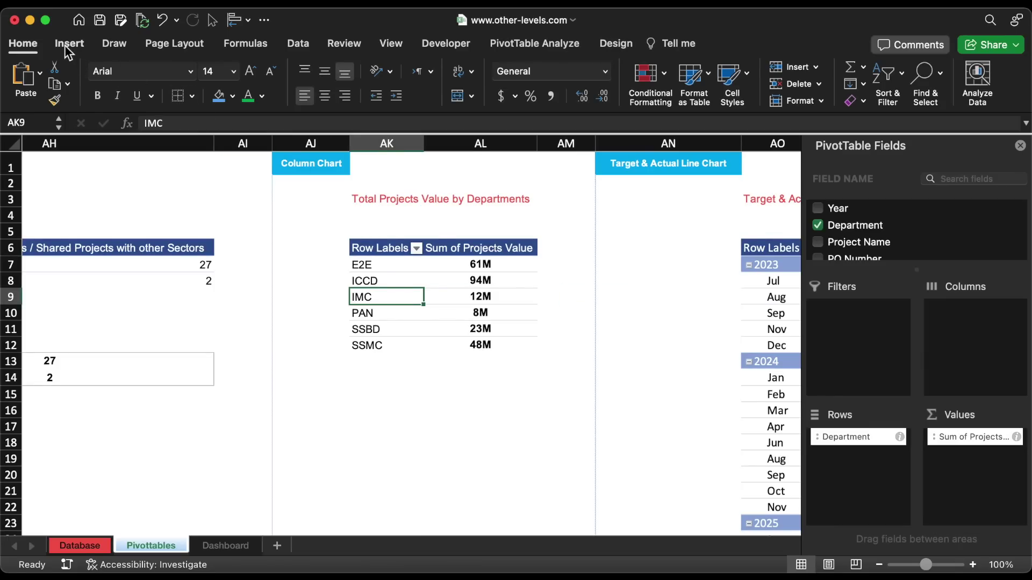
{"action": "left_click", "coordinate": [67, 46]}
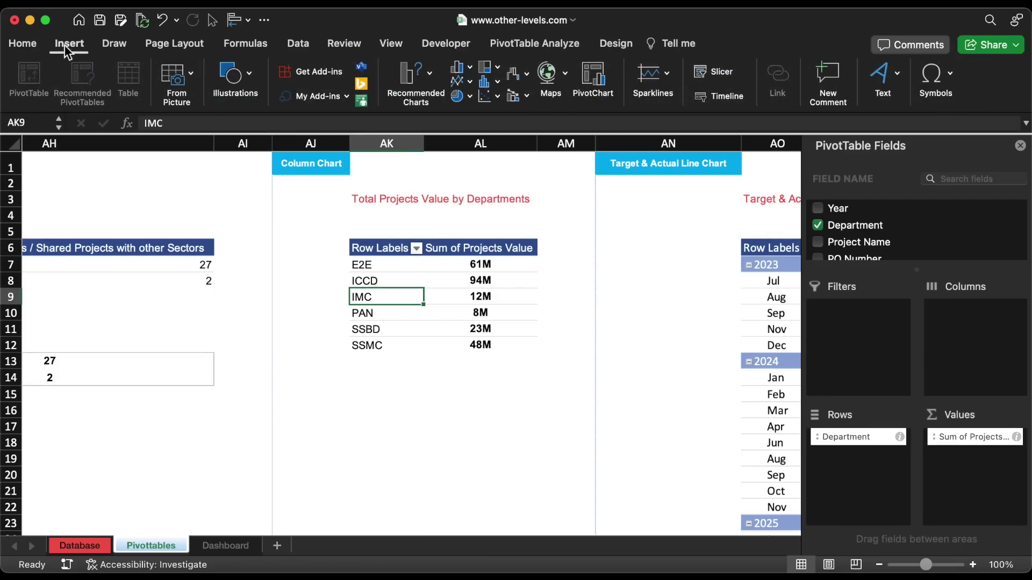
{"action": "left_click", "coordinate": [458, 67]}
{"action": "left_click", "coordinate": [486, 129]}
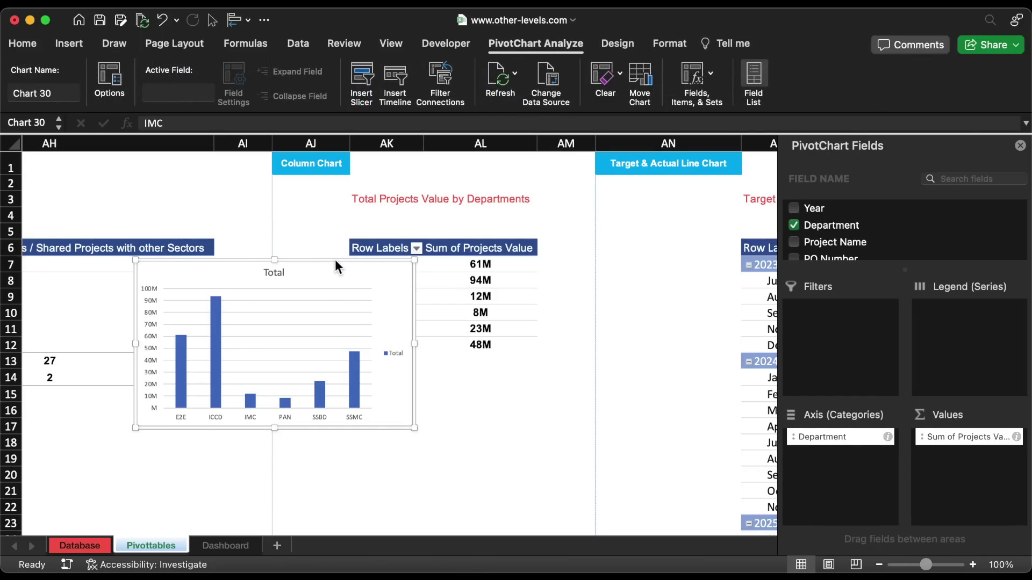
Move the department column chart to the Dashboard, shrink it, and position it lower on the sheet.
{"action": "key", "text": "super+x"}
{"action": "left_click", "coordinate": [224, 546]}
{"action": "key", "text": "super+v"}
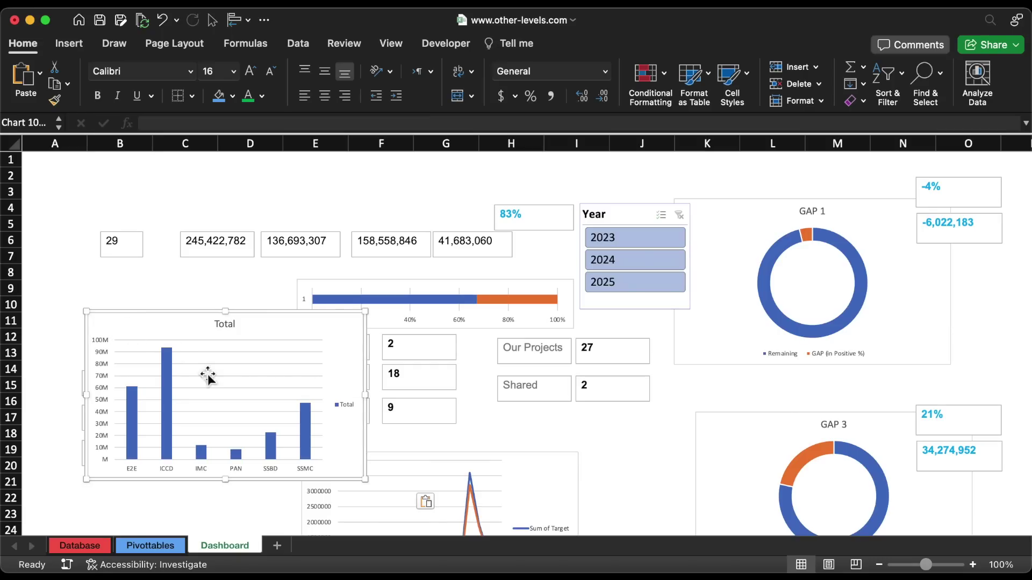
{"action": "left_click_drag", "start_coordinate": [365, 479], "coordinate": [280, 414]}
{"action": "scroll", "coordinate": [280, 414], "scroll_direction": "down", "scroll_amount": 5}
{"action": "left_click_drag", "start_coordinate": [258, 202], "coordinate": [224, 372]}
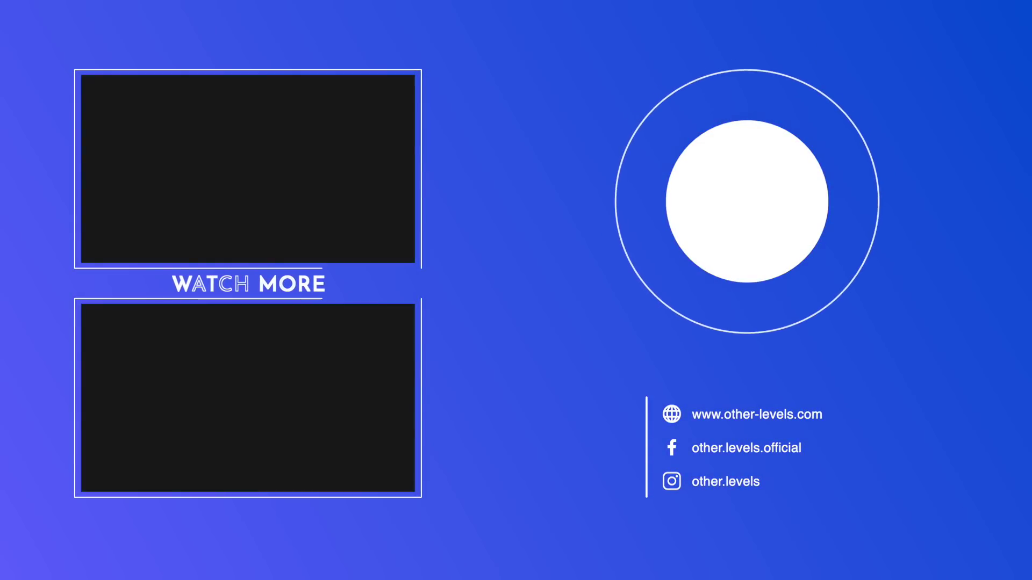